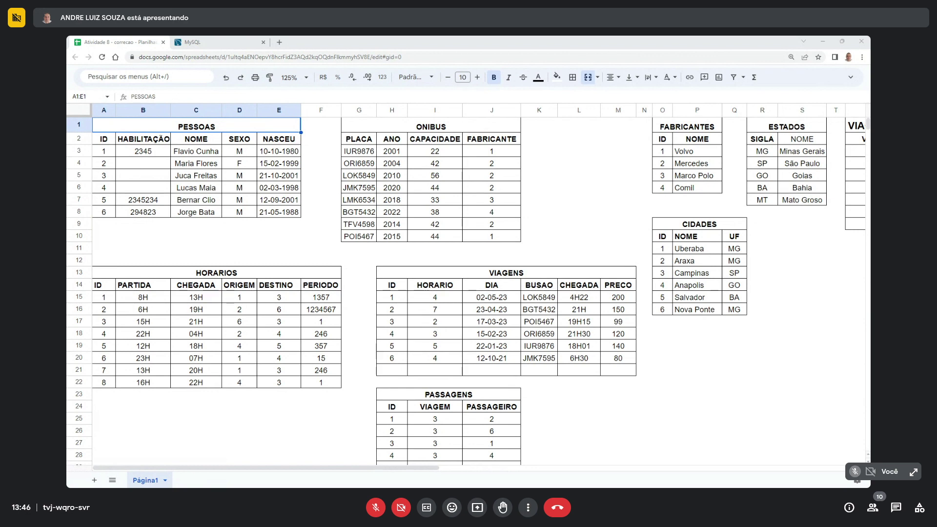
- Open the Exercicio 8 PDF fitted to page width at the Gontijo bus company requirements, and make it the first browser tab
drag(122, 93, 316, 51)
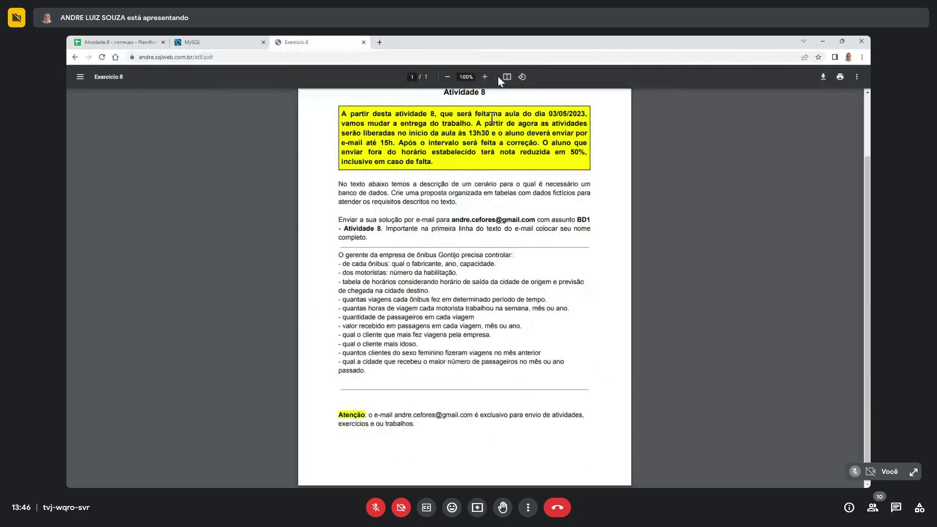
click(507, 77)
click(507, 77)
scroll(457, 210, down, 8)
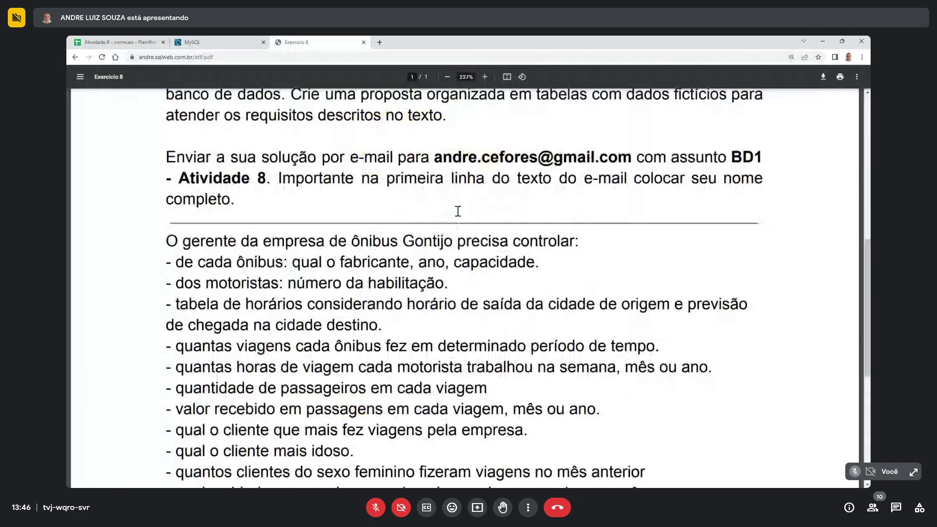
scroll(458, 211, up, 1)
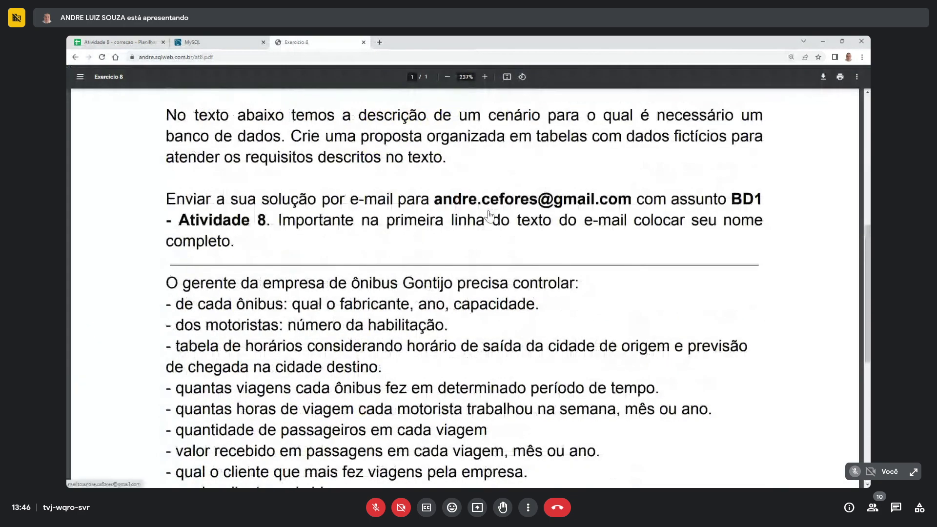
scroll(489, 210, down, 3)
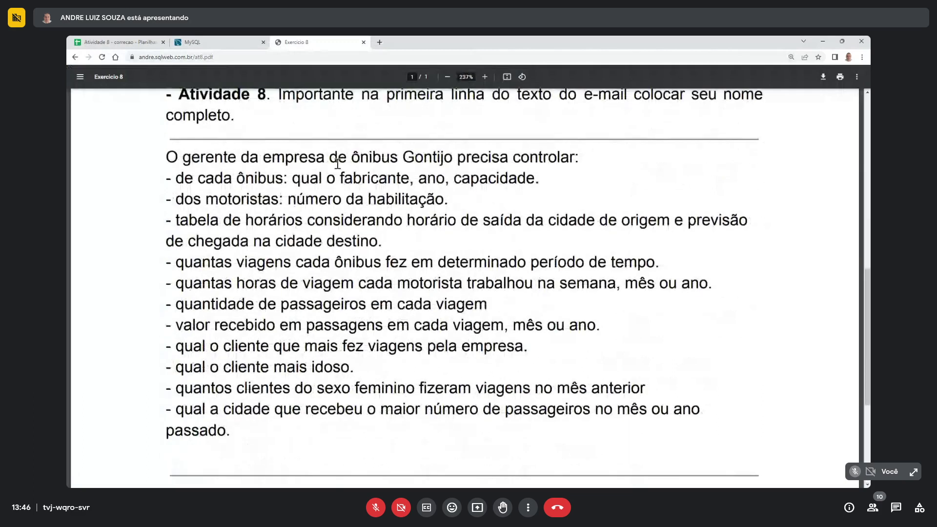
drag(167, 157, 309, 164)
click(511, 155)
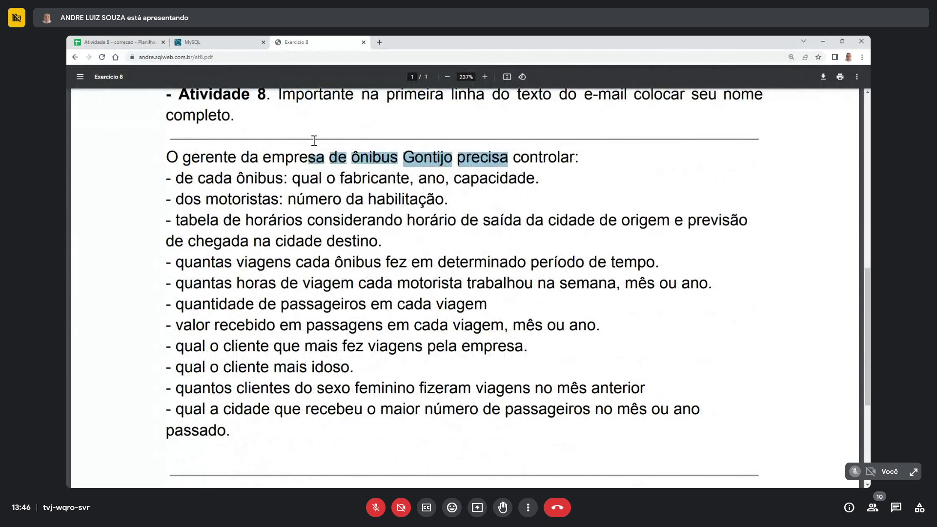
drag(309, 42, 118, 42)
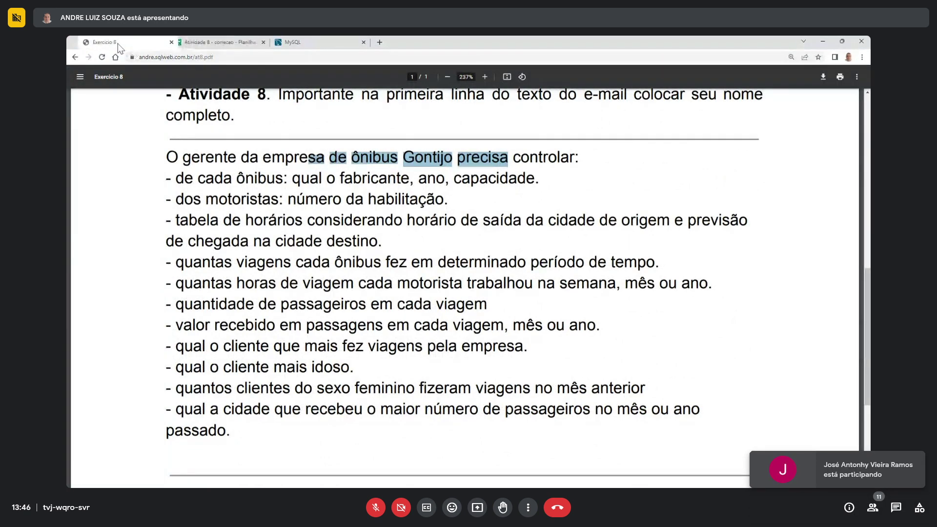
- Examine the bus company scenario in the Exercicio 8 PDF, from the introductory sentence through the full list of control requirements
click(201, 41)
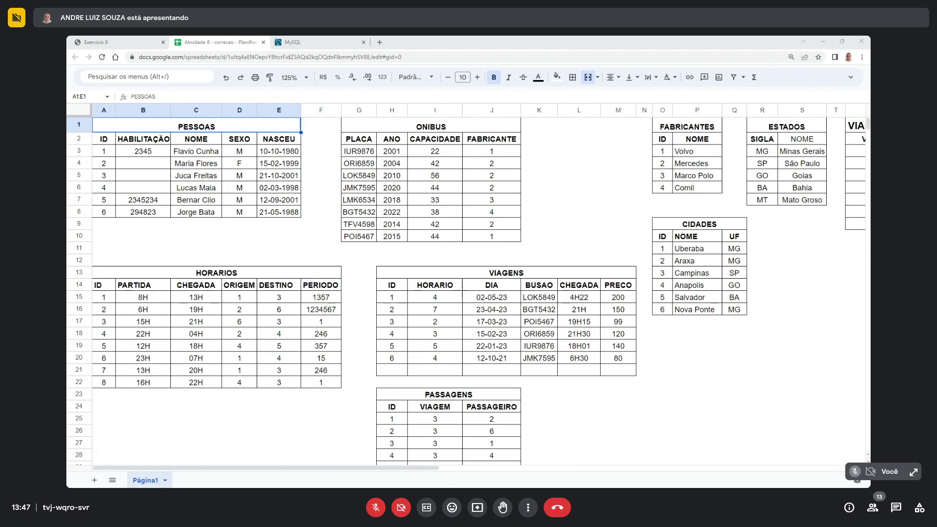
click(132, 40)
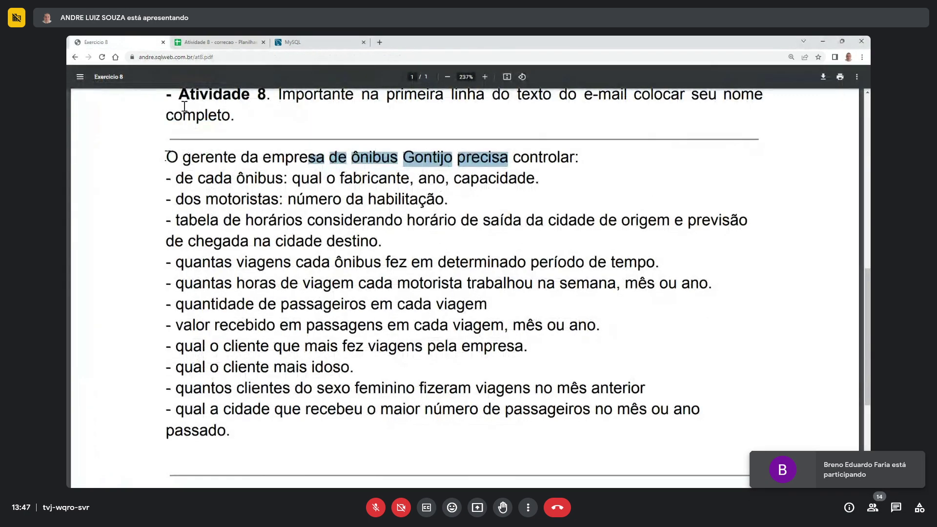
drag(173, 157, 232, 435)
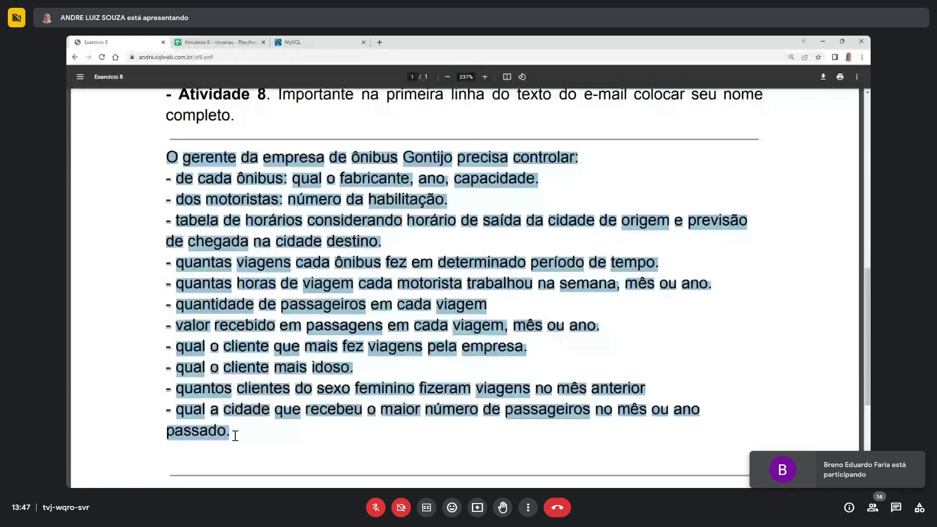
click(246, 326)
drag(166, 155, 229, 433)
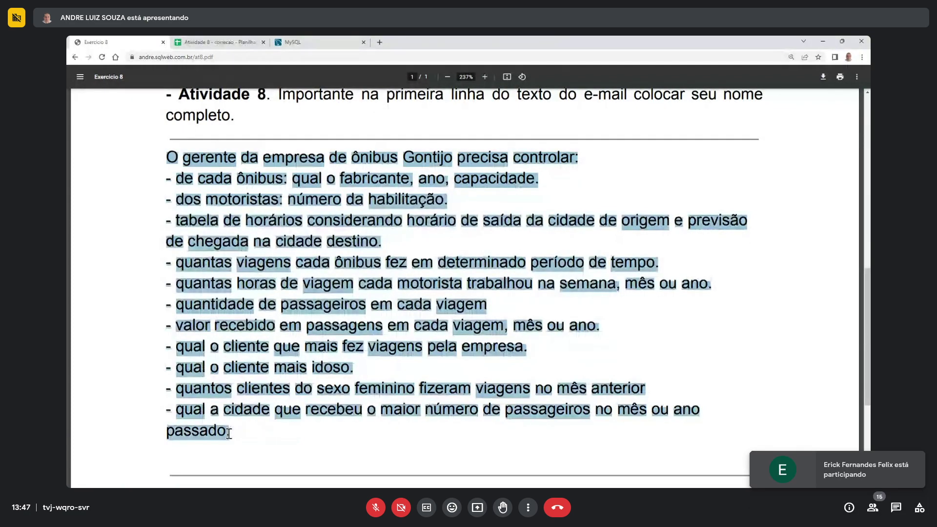
click(355, 259)
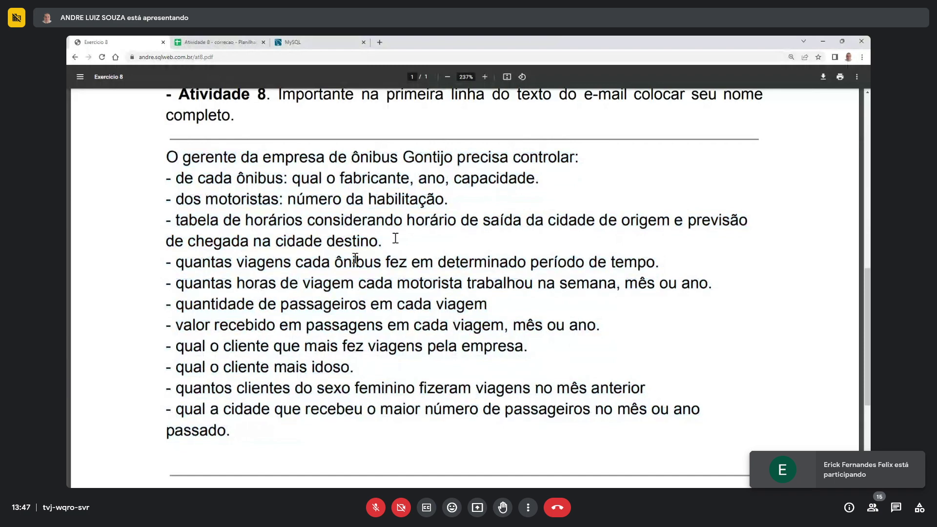
drag(355, 156, 454, 156)
click(432, 165)
drag(264, 157, 414, 149)
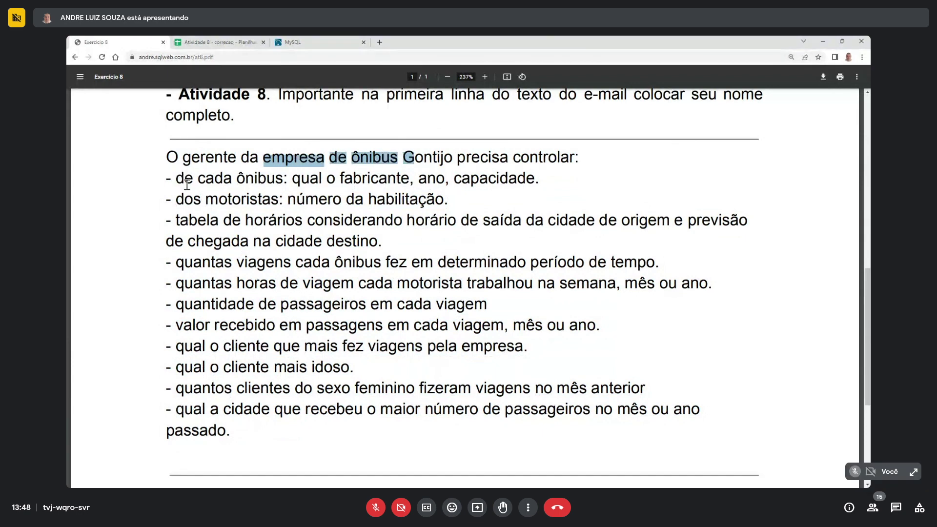
drag(175, 172, 252, 351)
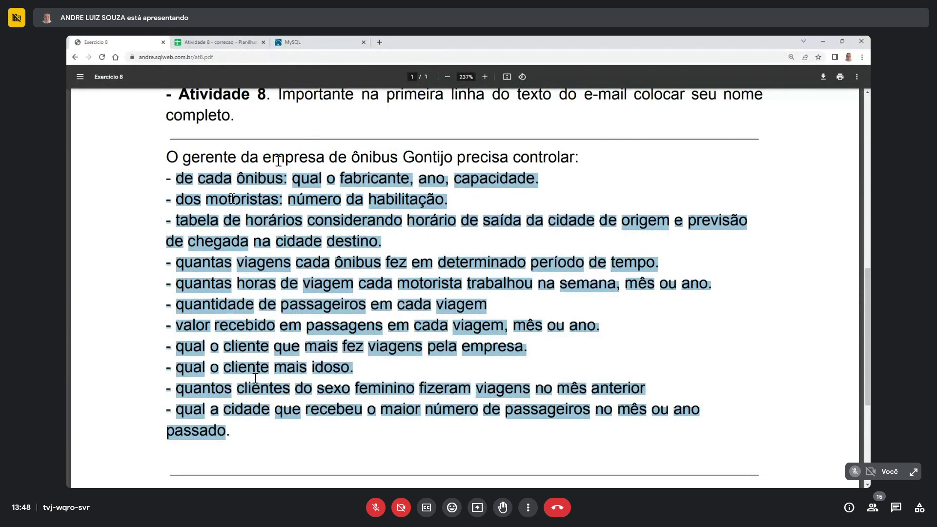
drag(264, 157, 451, 157)
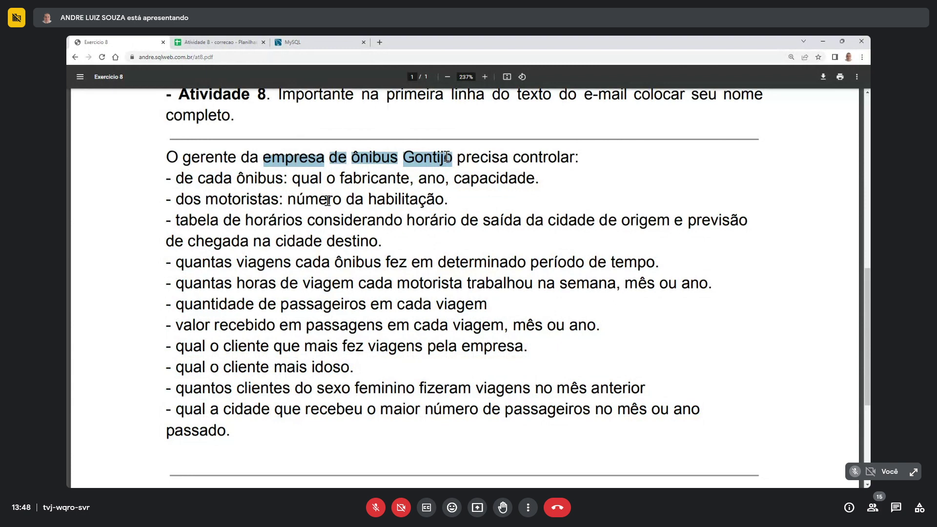
drag(206, 198, 366, 306)
click(299, 342)
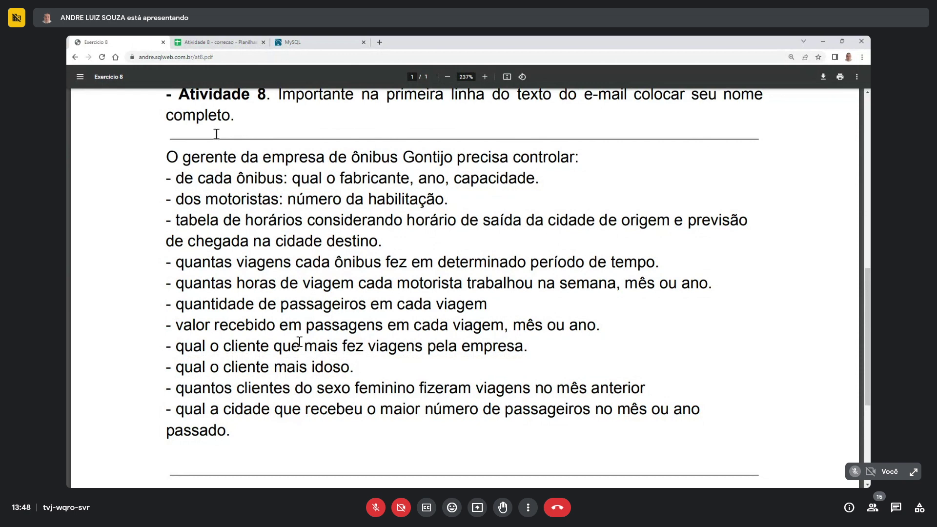
- Review the ONIBUS, PESSOAS, HORARIOS, VIAGENS, FABRICANTES, CIDADES and ESTADOS tables in the Atividade 8 correction spreadsheet
click(215, 42)
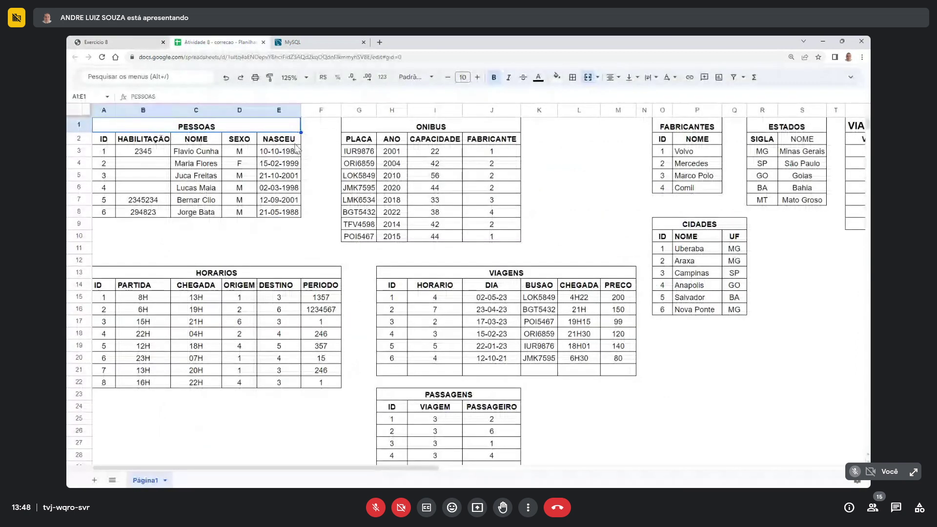
drag(200, 144, 671, 418)
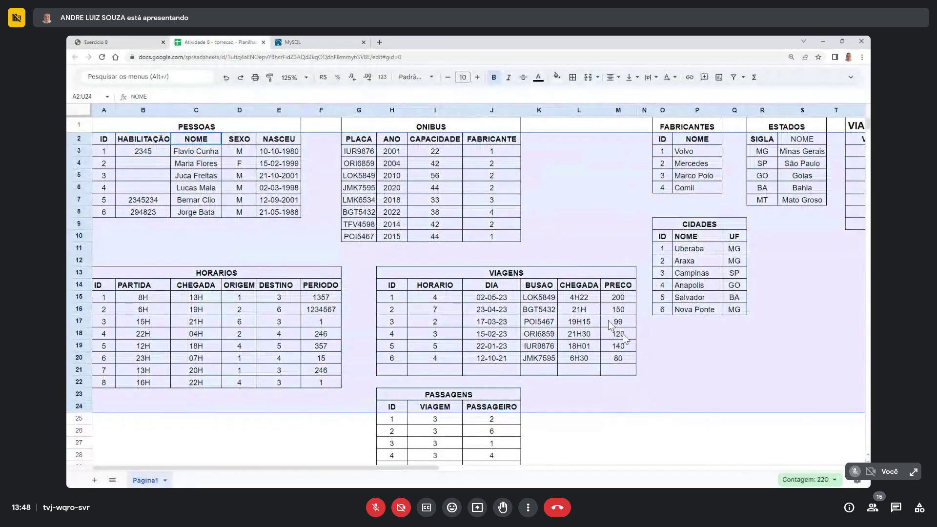
click(612, 326)
click(380, 130)
drag(378, 142, 381, 236)
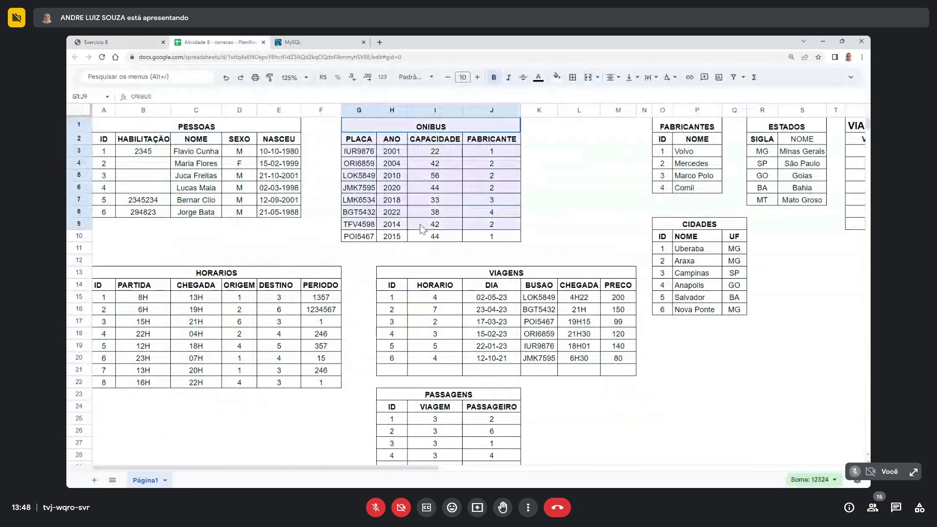
drag(219, 131, 221, 217)
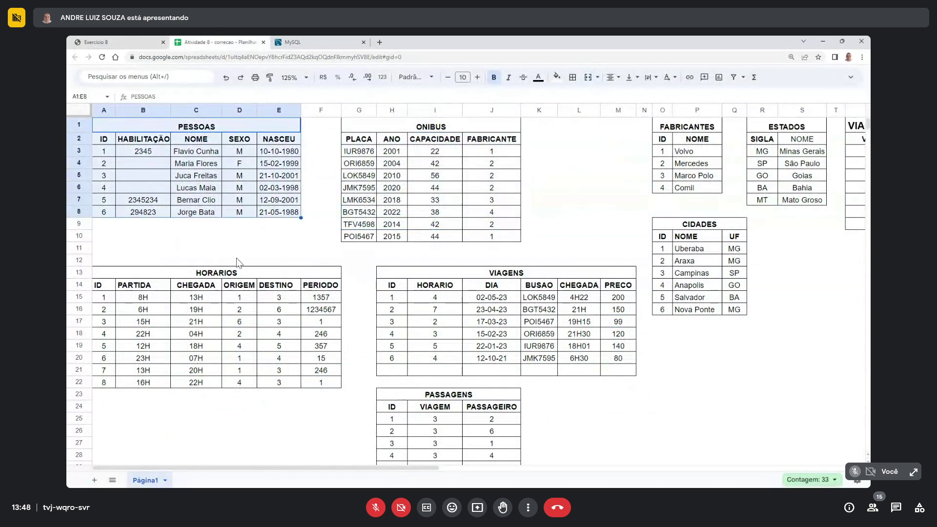
drag(239, 274, 264, 388)
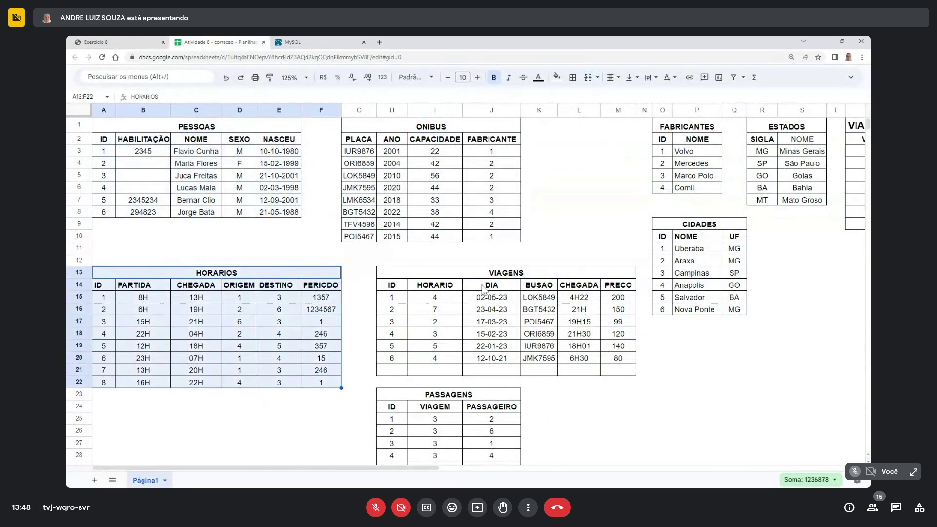
drag(488, 274, 490, 370)
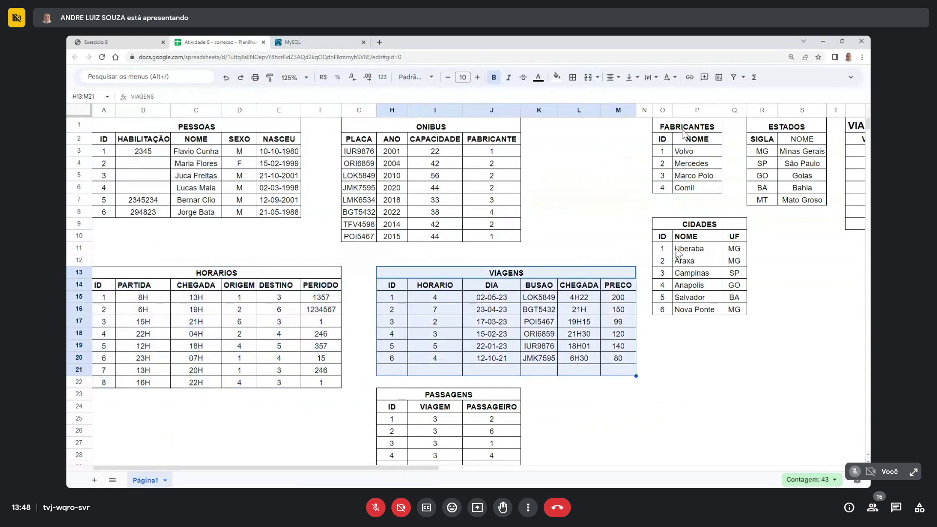
drag(683, 131, 690, 191)
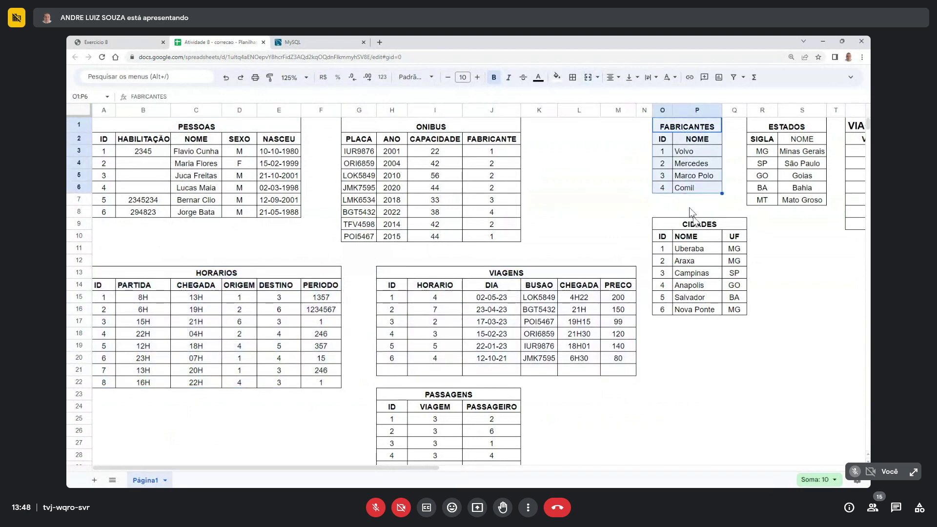
drag(698, 225, 735, 311)
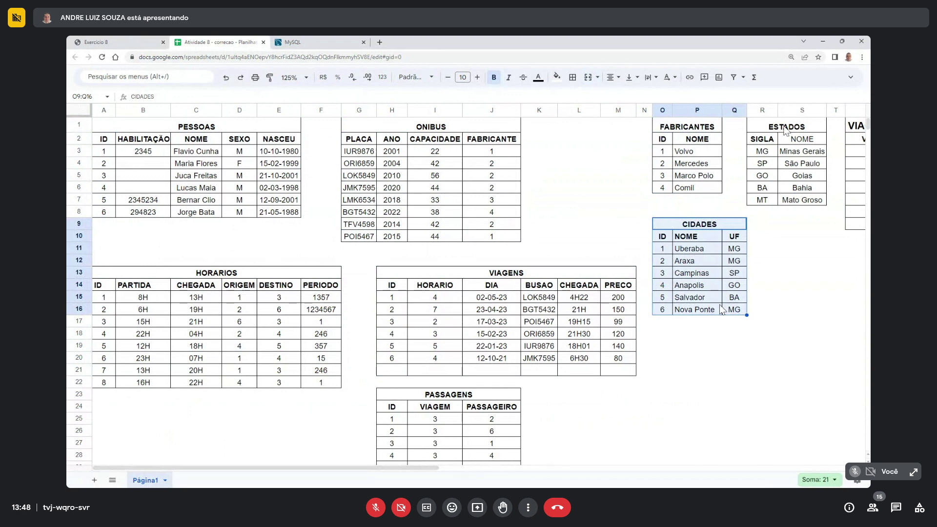
drag(787, 129, 786, 217)
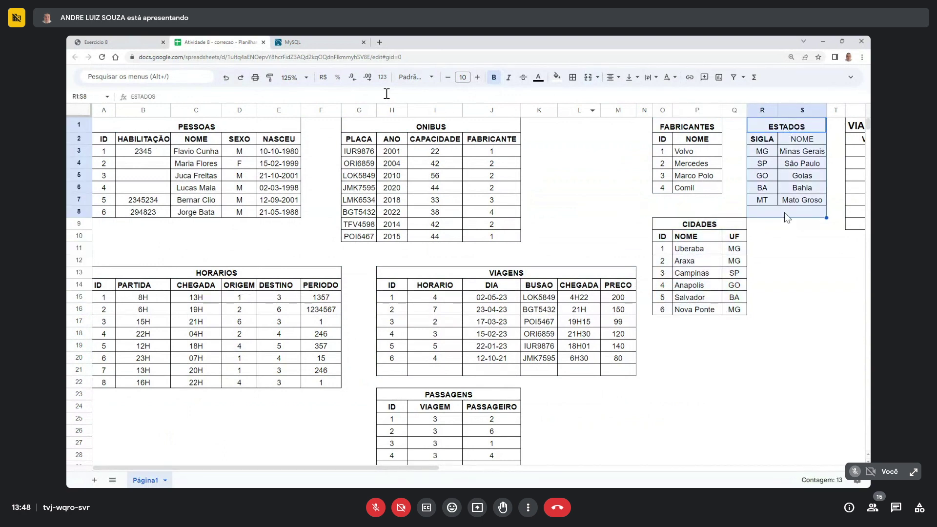
- Set the spreadsheet zoom to 110% and select the empty cell L5
click(302, 79)
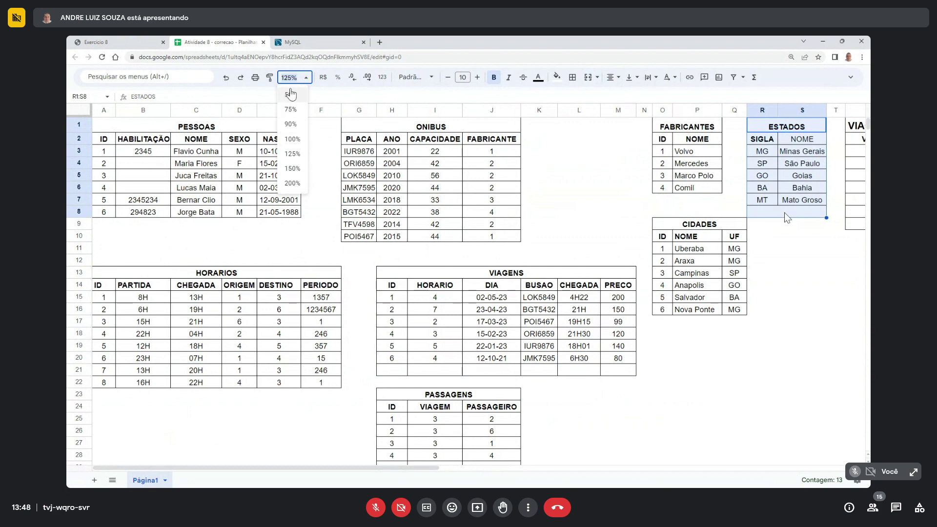
click(302, 78)
click(296, 77)
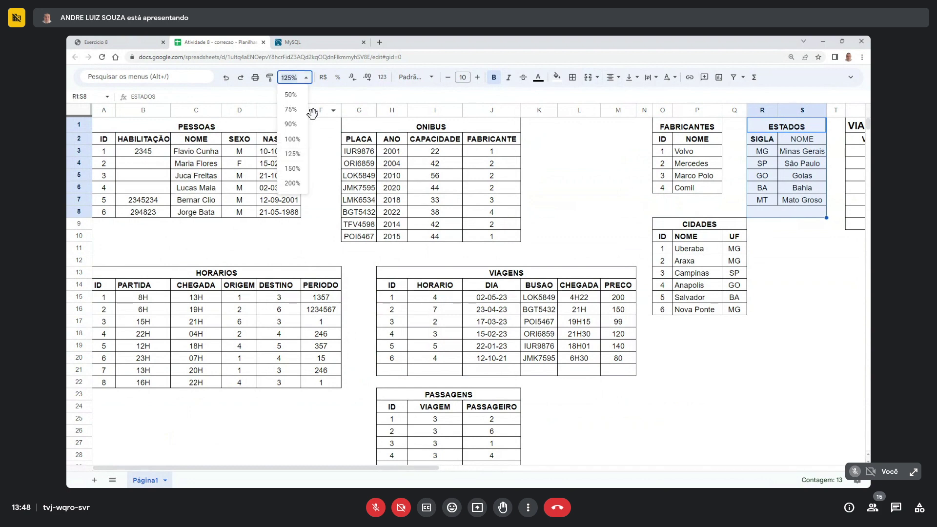
text(110)
key(Return)
click(527, 166)
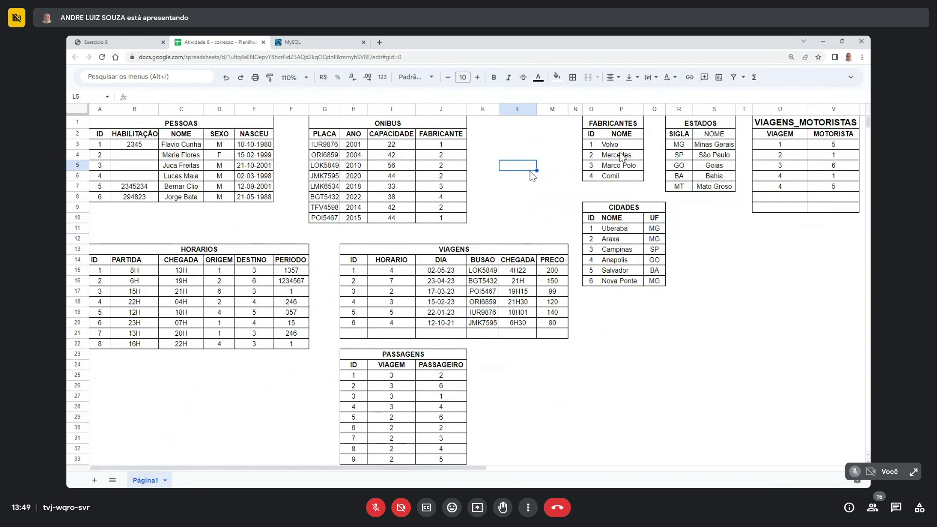
- Open the MySQL Workbench download page through the MySQL Community (GPL) Downloads on the MySQL website
click(332, 41)
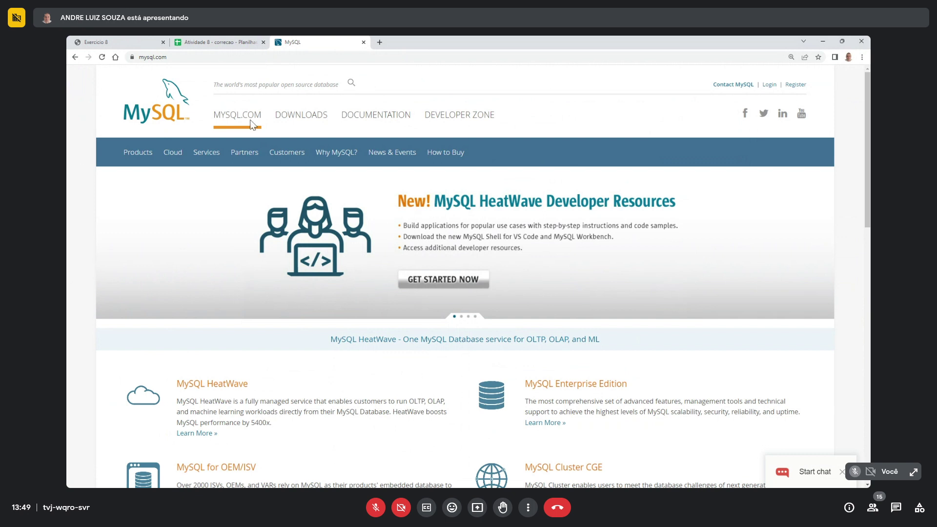
click(310, 115)
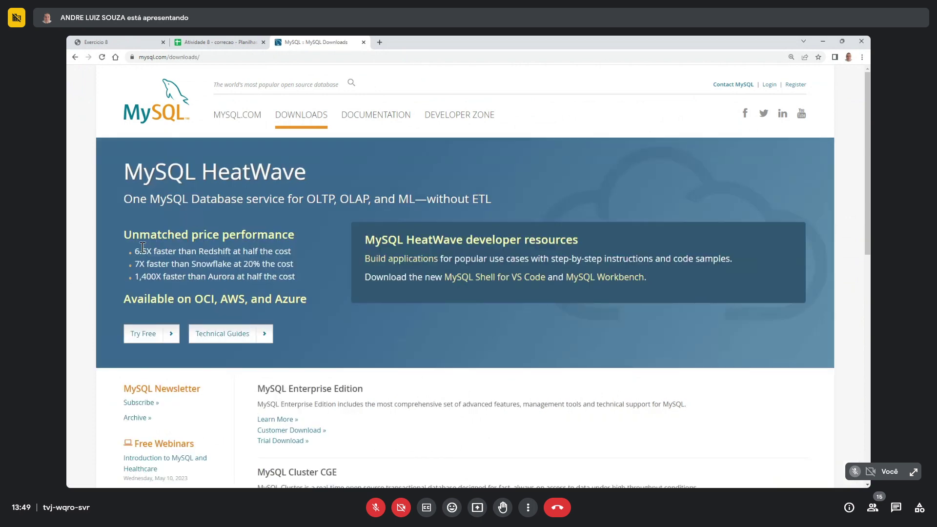
scroll(142, 246, down, 6)
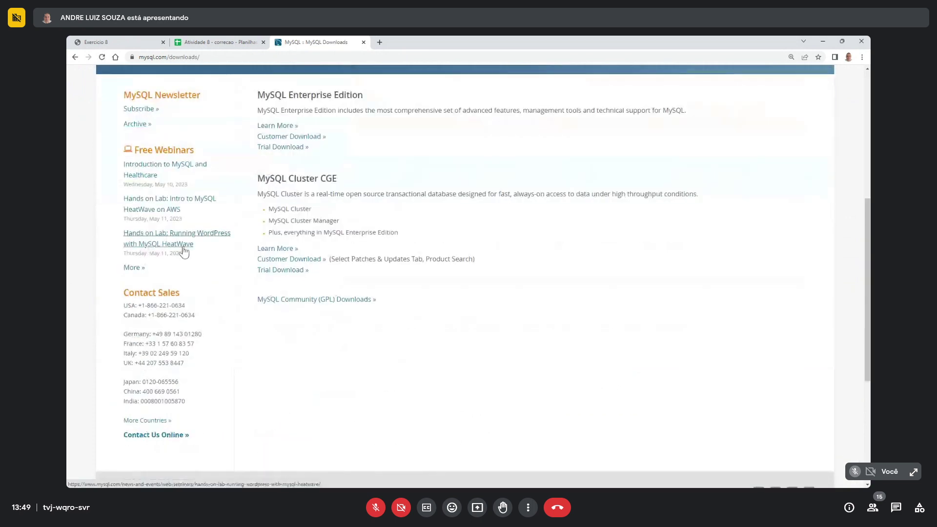
scroll(182, 251, up, 2)
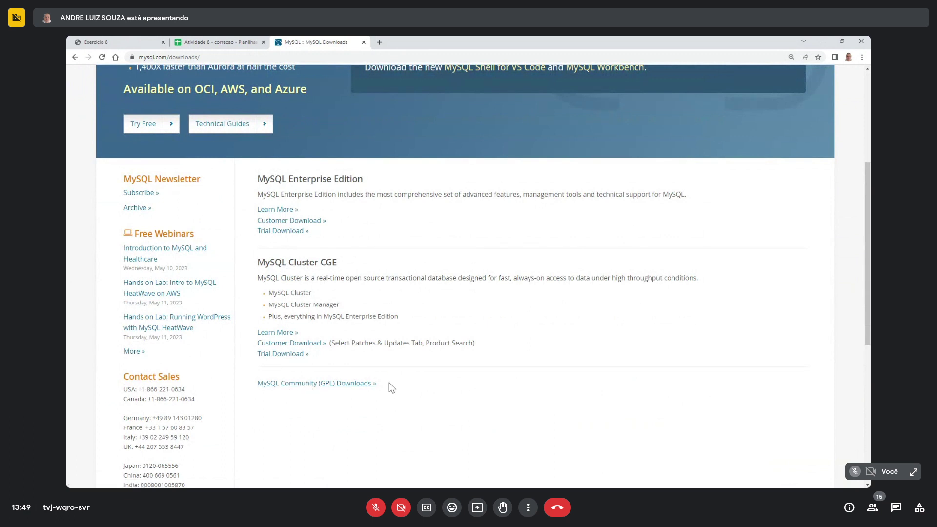
drag(388, 383, 256, 383)
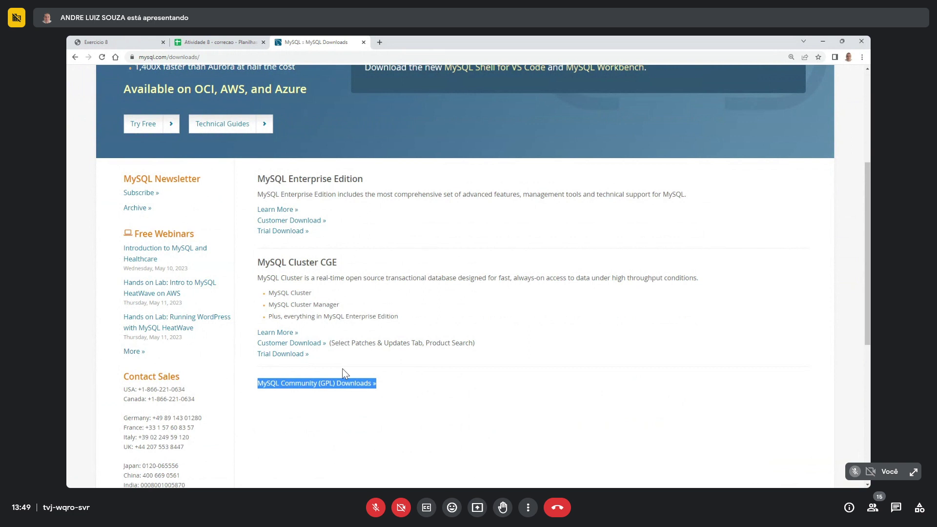
click(304, 386)
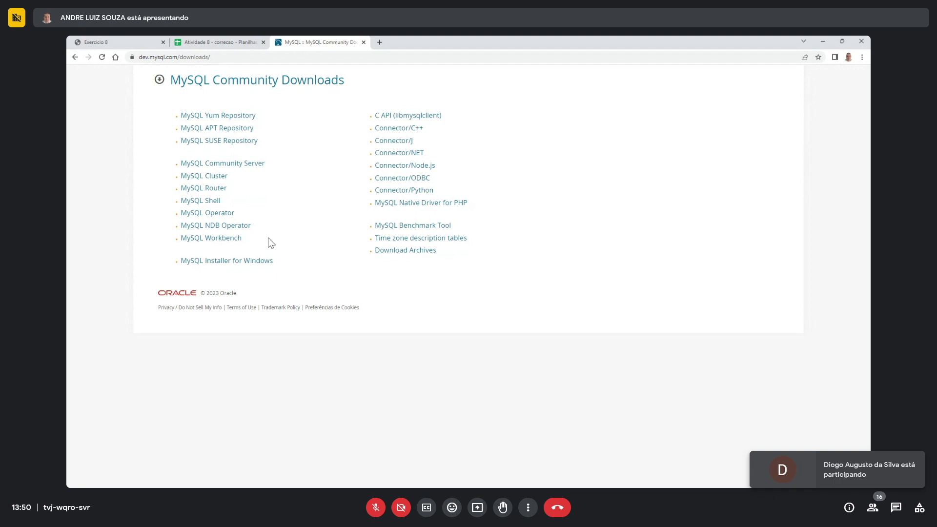
drag(243, 238, 177, 242)
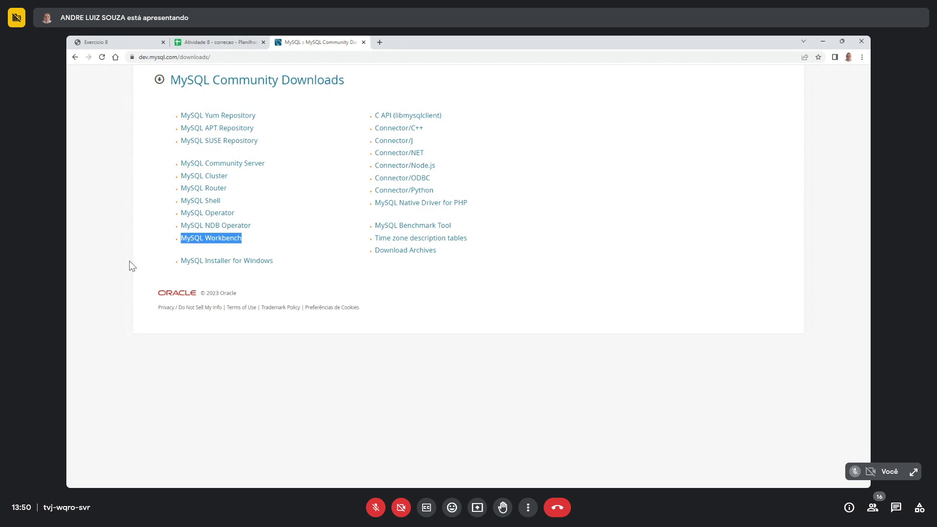
click(227, 244)
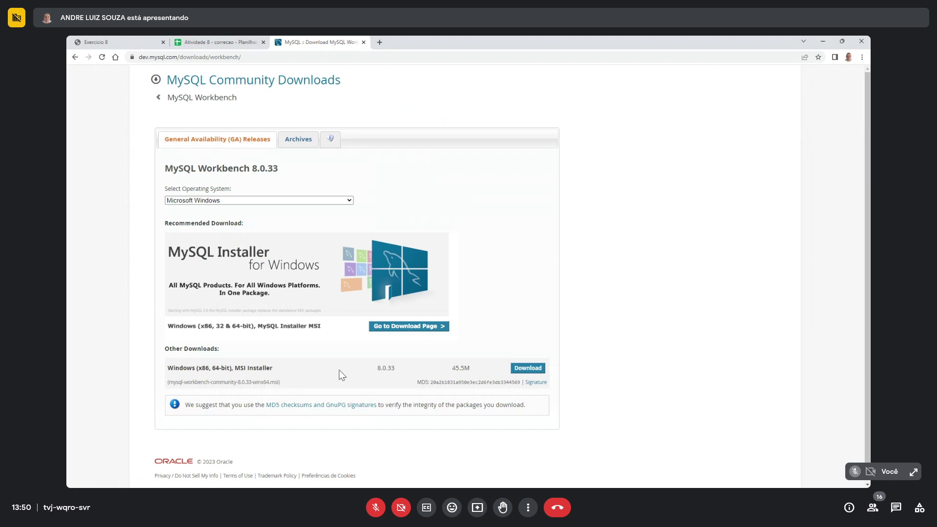
- Switch to MySQL Workbench and compare its installed version in the About window with the release offered on the download page
drag(378, 370, 401, 374)
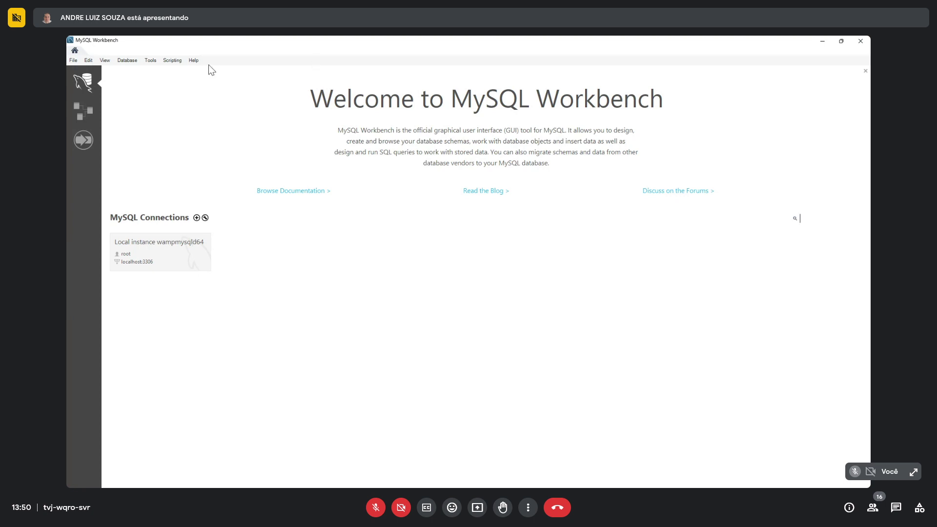
click(194, 61)
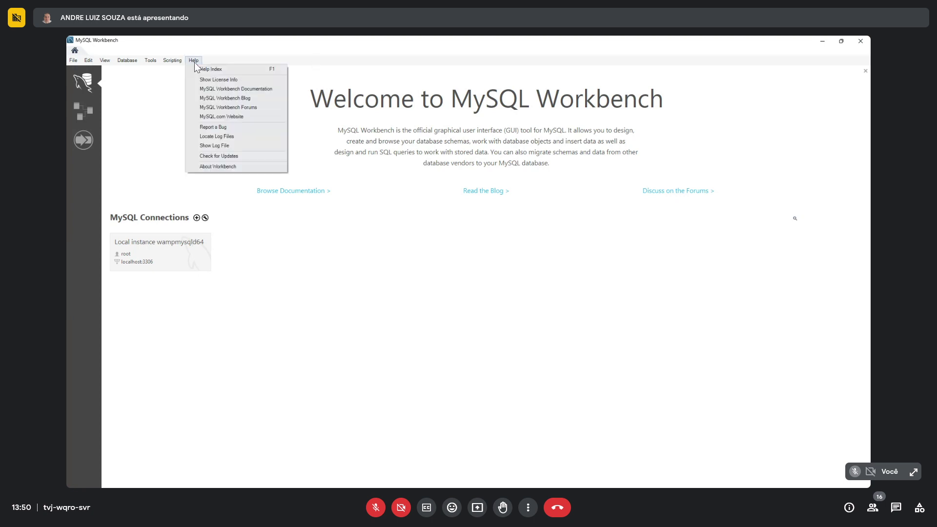
click(224, 168)
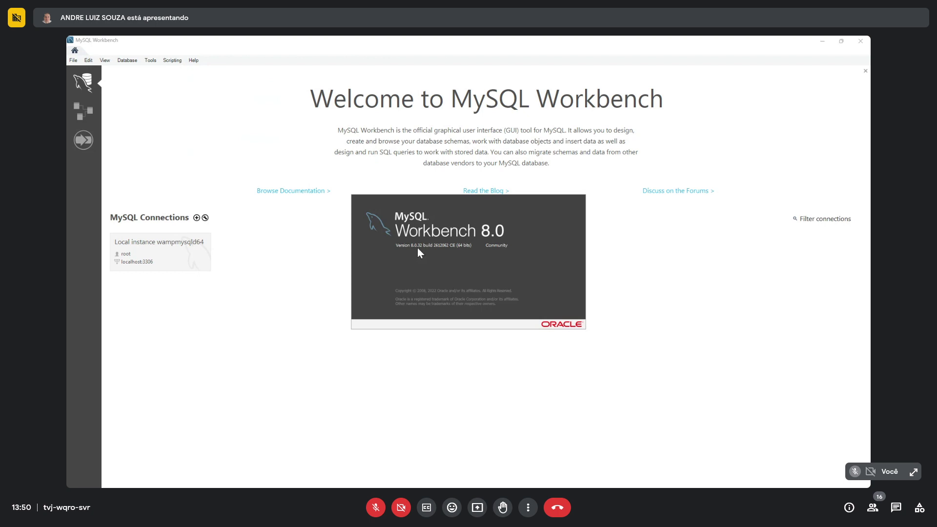
click(194, 61)
- Check MySQL Workbench for updates and choose to get the new version, opening its download page
click(200, 59)
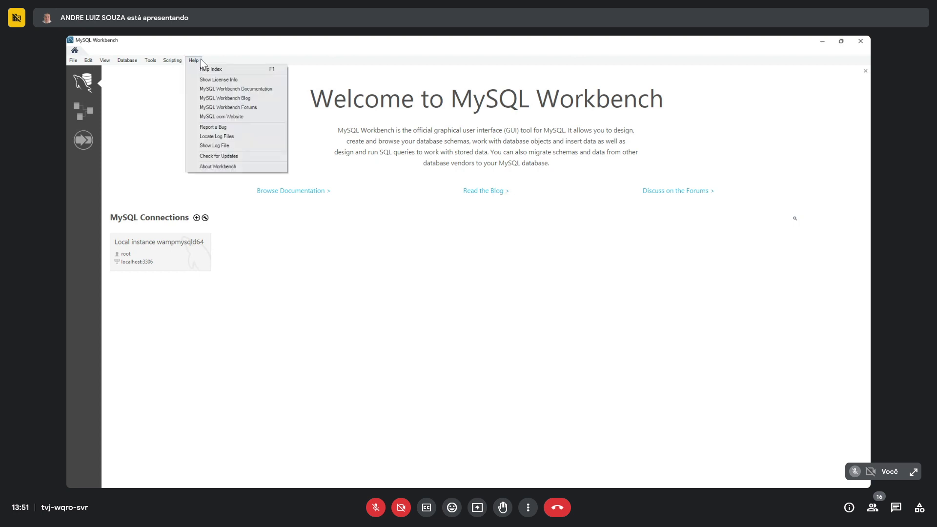
click(229, 156)
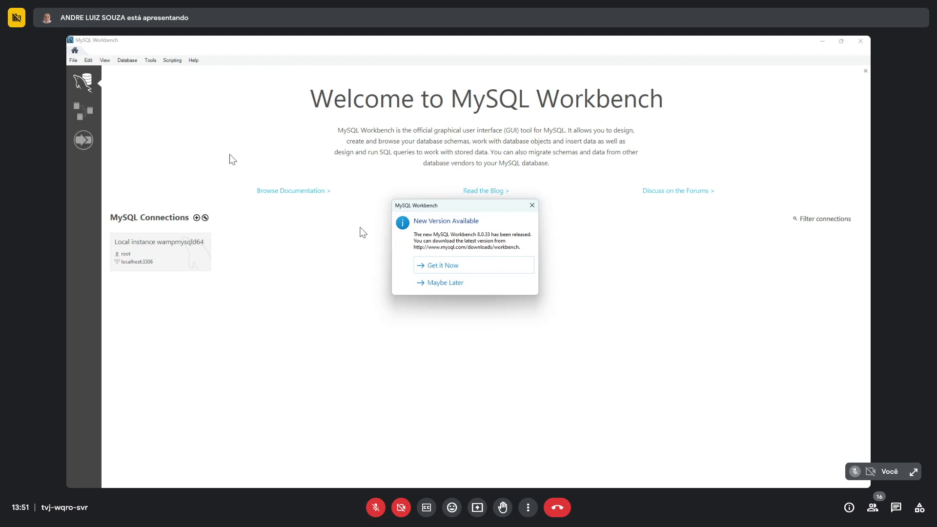
click(446, 265)
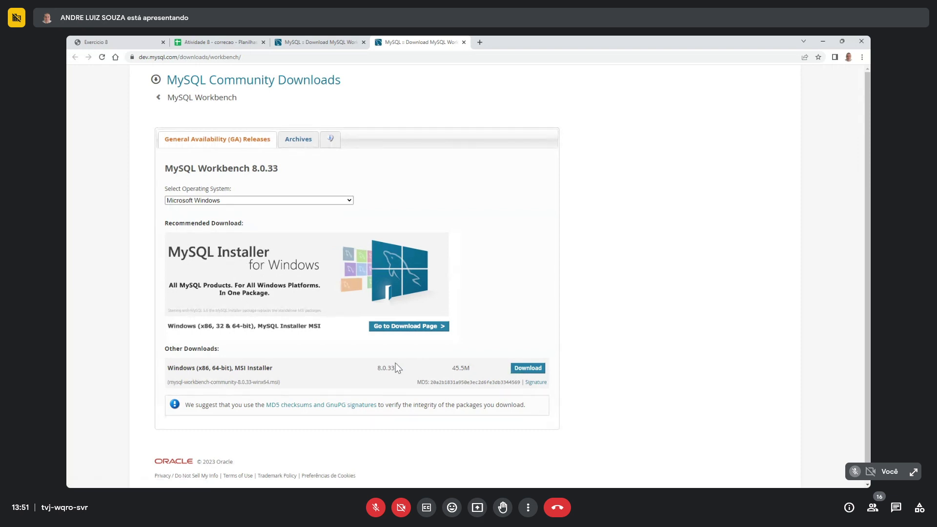
- Download the Windows (x86, 64-bit) MSI Installer of MySQL Workbench 8.0.33 without logging in or signing up
drag(380, 367, 478, 362)
click(531, 369)
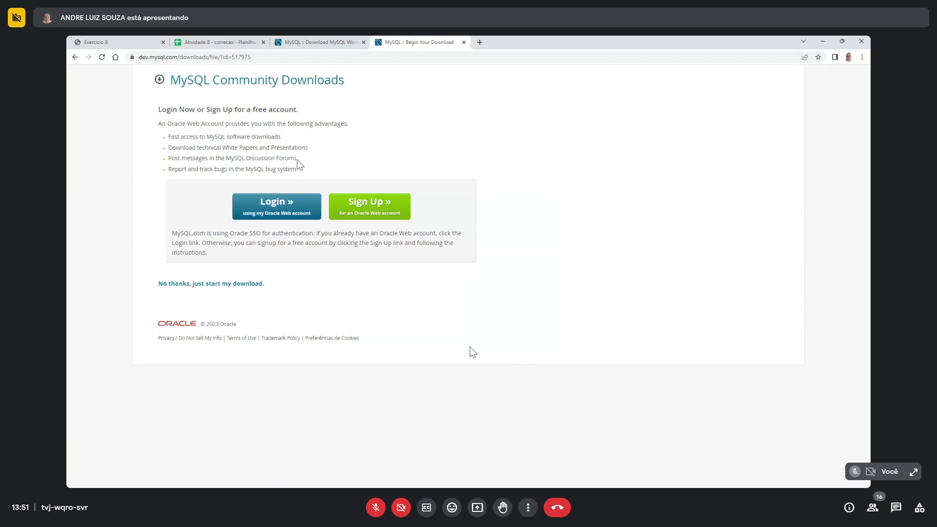
triple_click(210, 290)
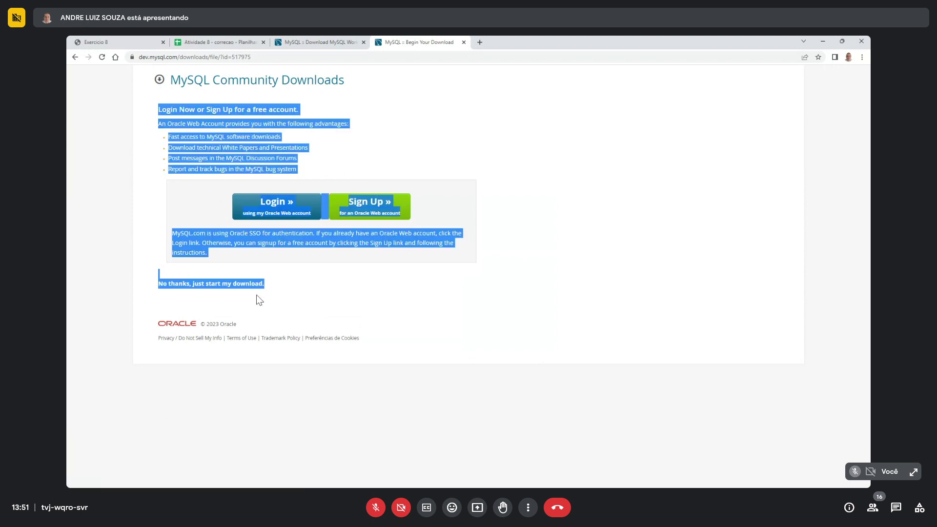
click(288, 298)
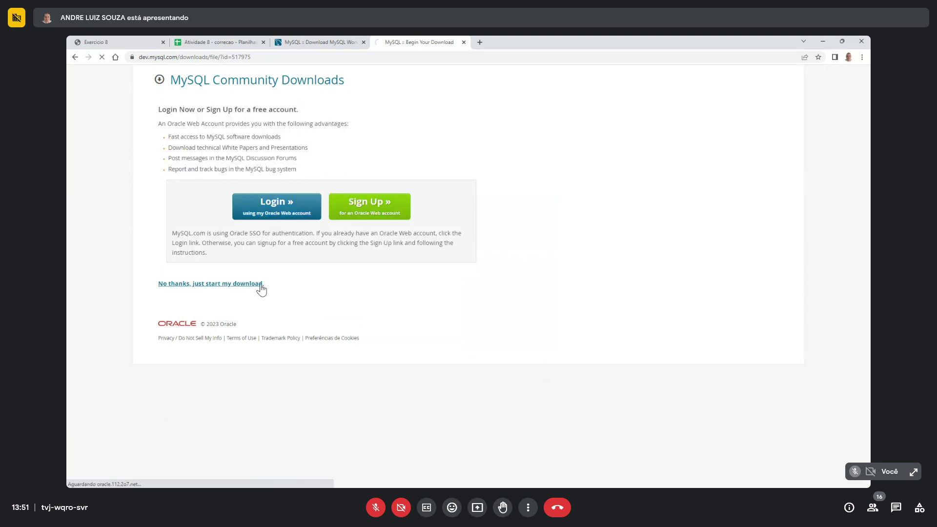
click(262, 288)
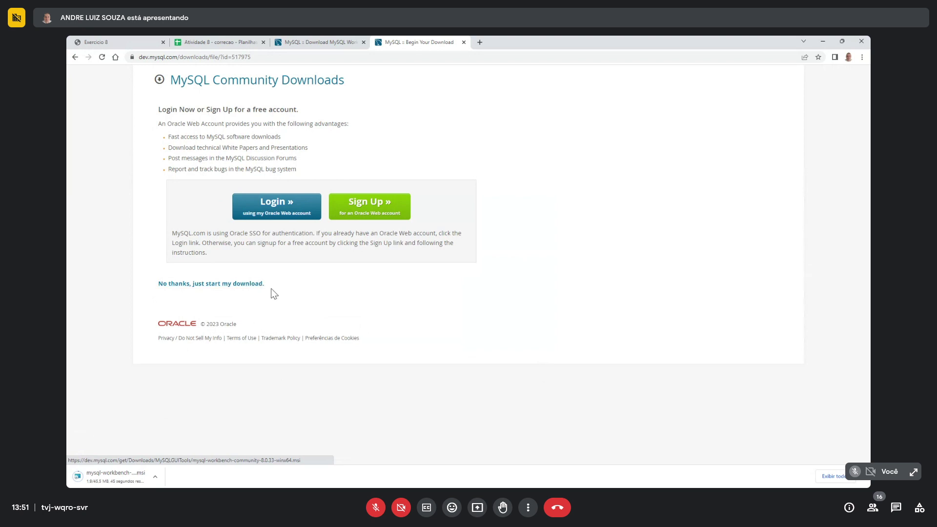
- Close the running MySQL Workbench and both MySQL download pages in the browser
key(alt+Tab)
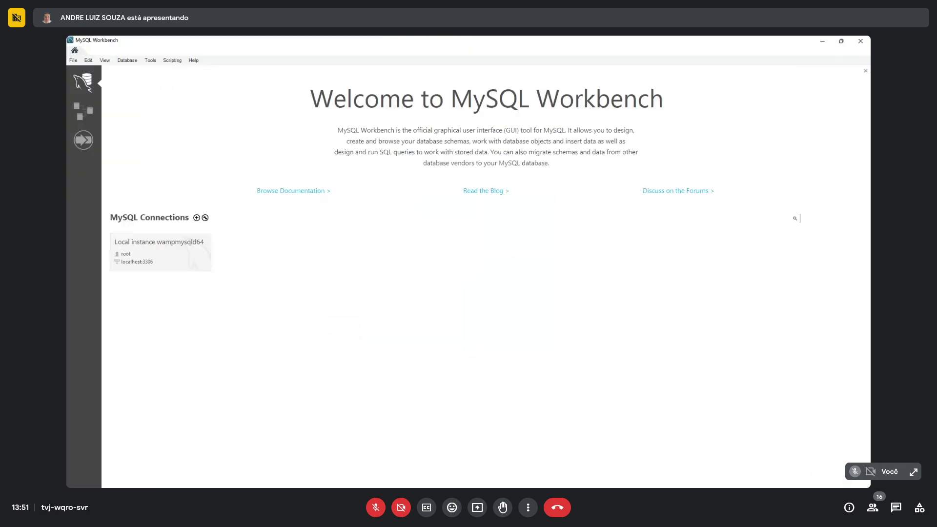
click(862, 44)
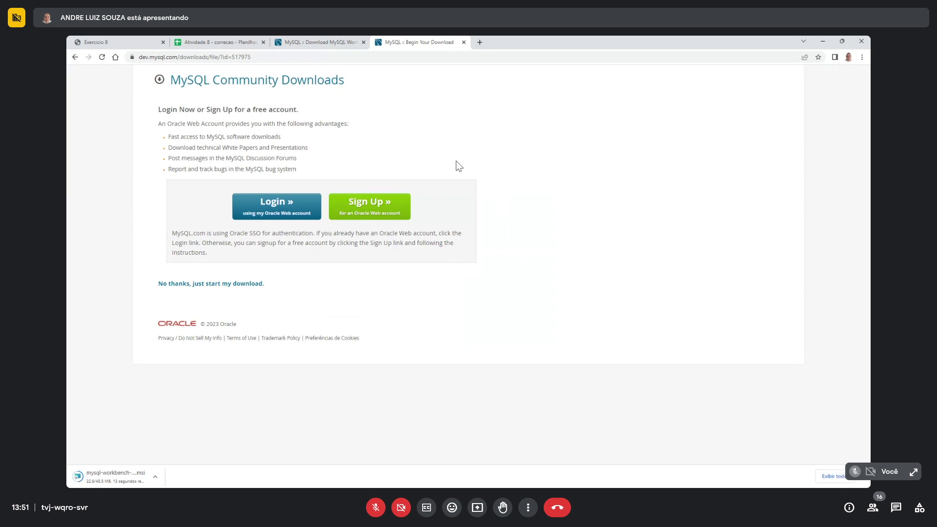
key(ctrl+w)
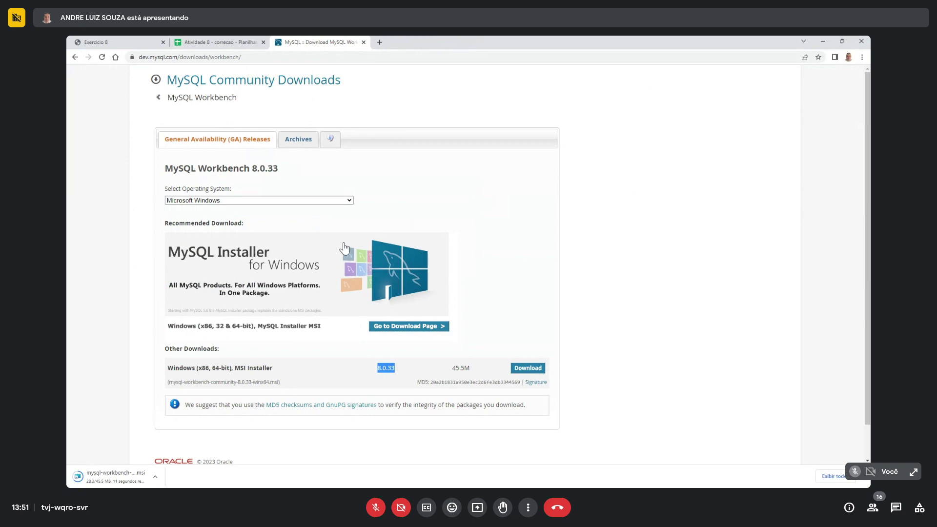
scroll(327, 205, down, 1)
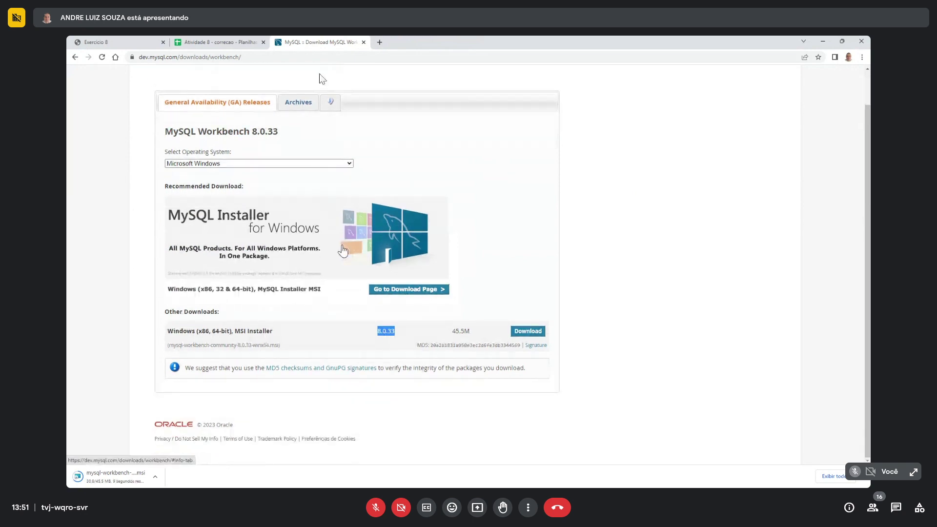
key(ctrl+w)
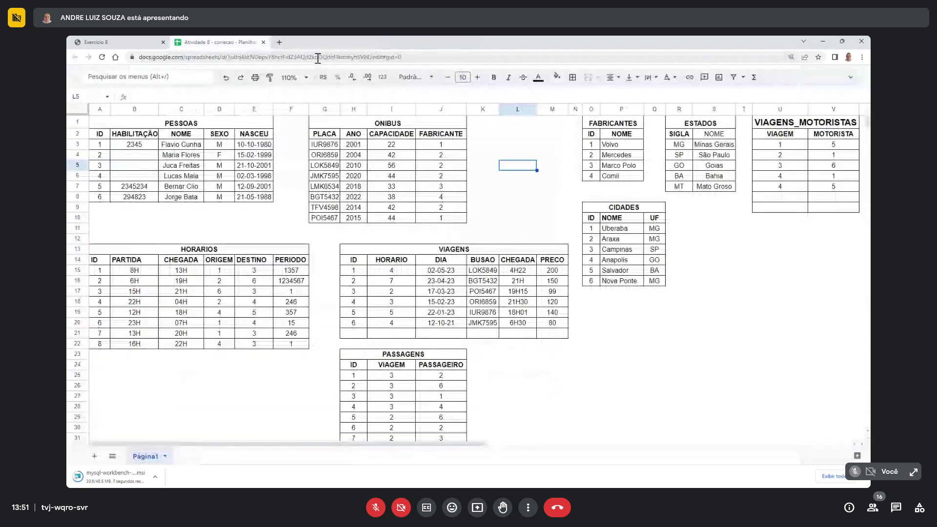
- Launch the downloaded MySQL Workbench installer, minimize the browser and move the Setup Wizard to the middle of the desktop
click(127, 482)
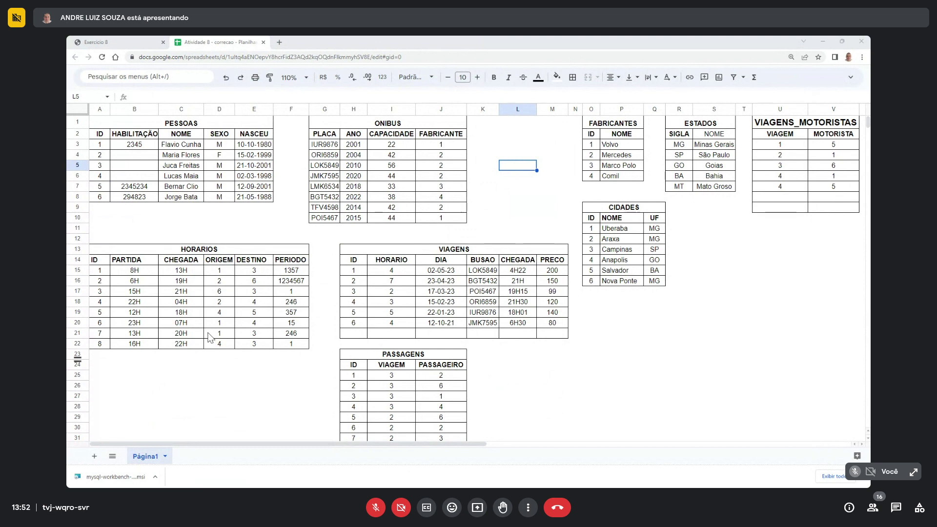
drag(205, 141, 447, 142)
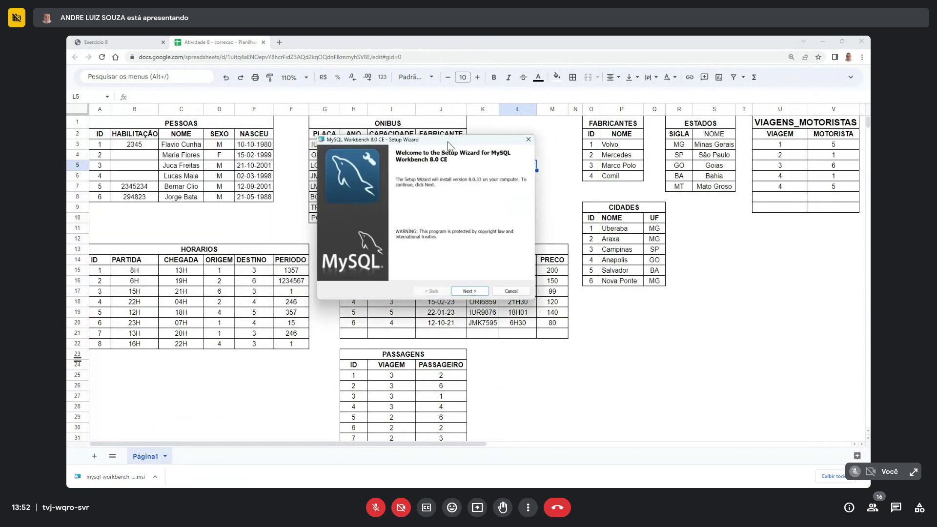
click(823, 41)
drag(454, 141, 503, 141)
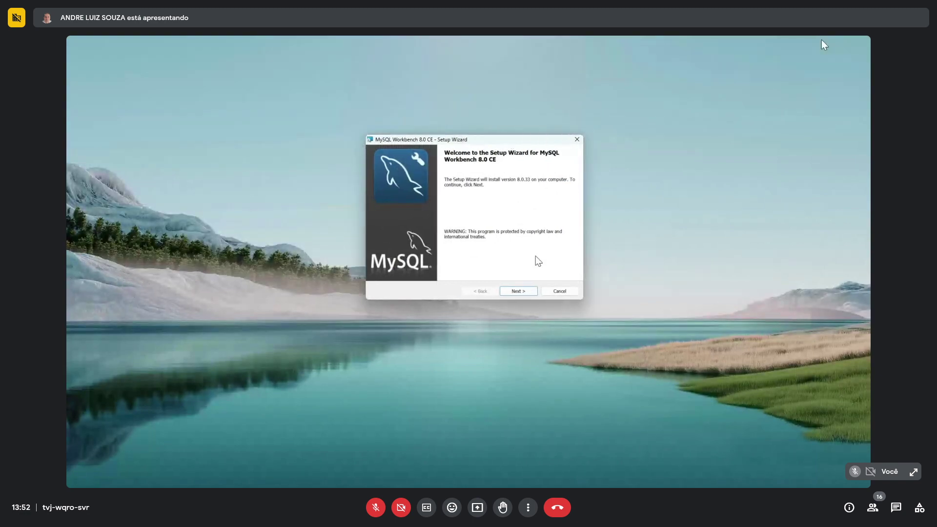
- Install MySQL Workbench 8.0 CE with the Complete setup in the default destination folder and finish by launching the program
click(519, 291)
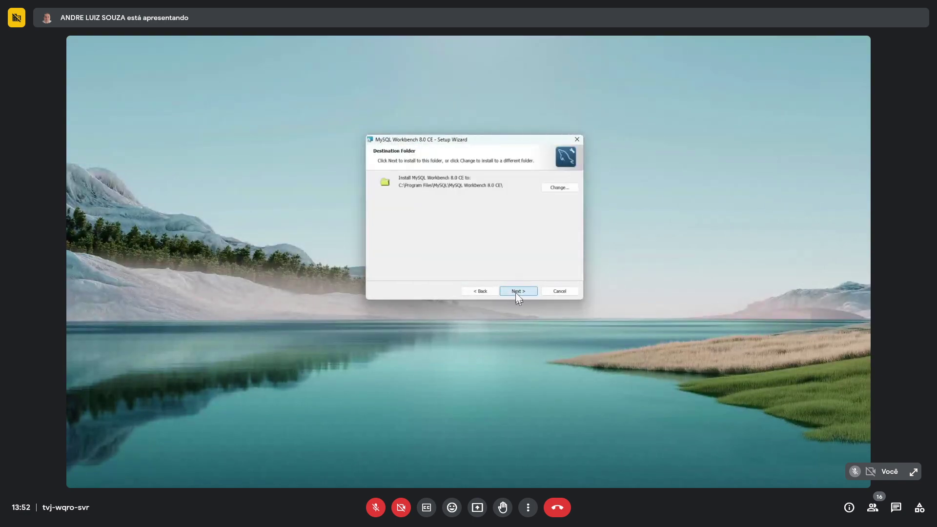
click(516, 291)
click(515, 292)
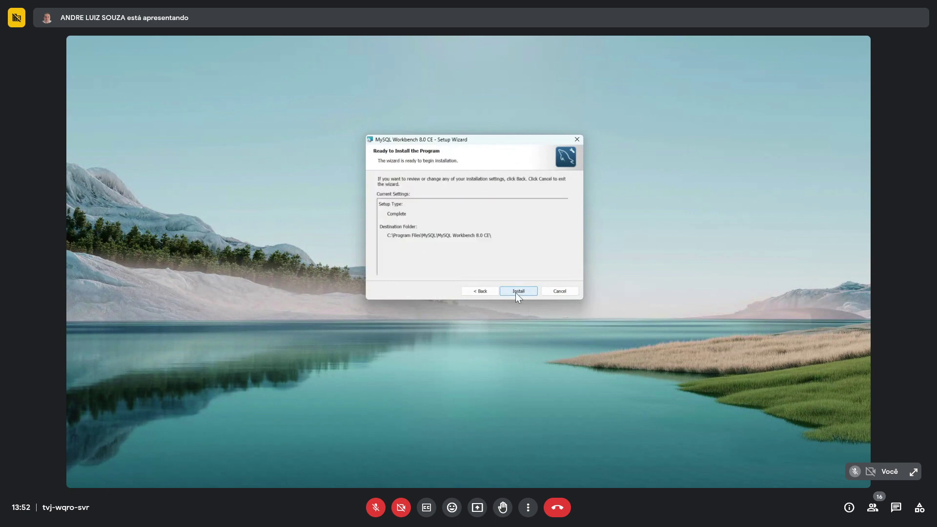
click(515, 292)
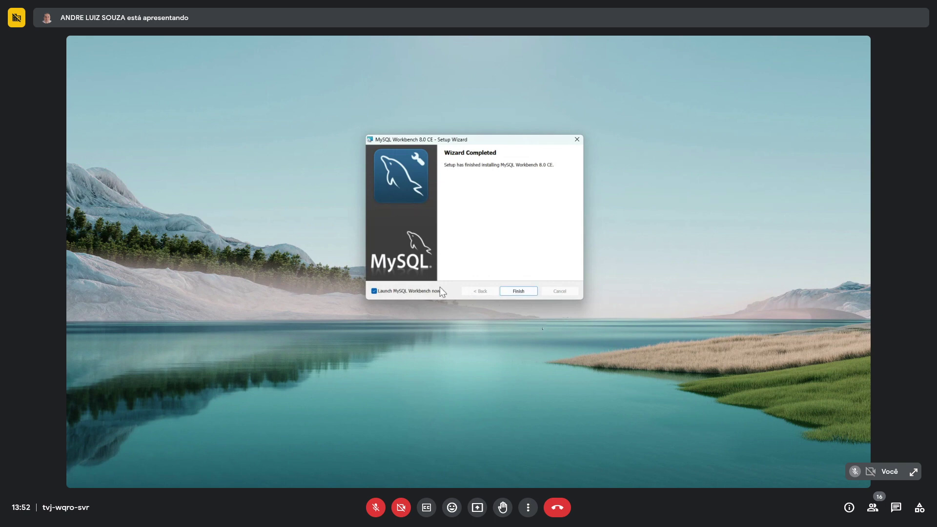
key(Return)
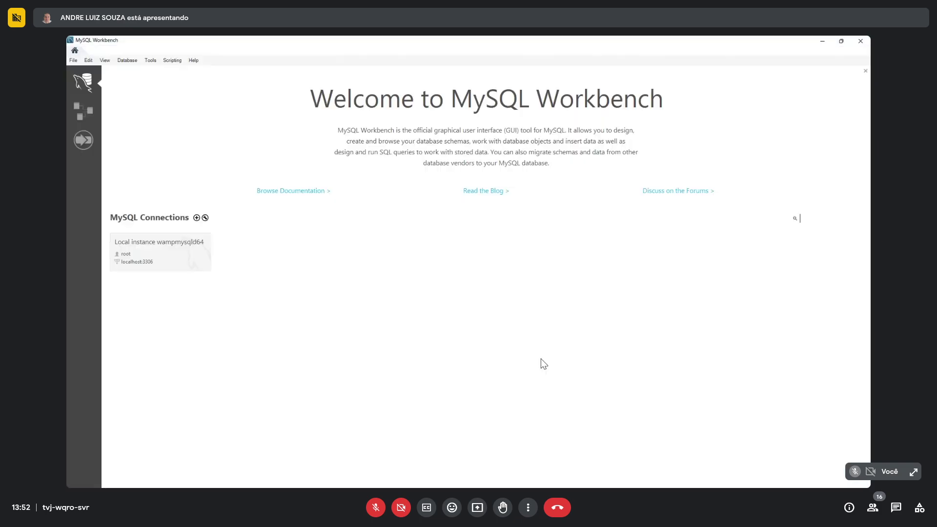
- Check the version of the newly installed MySQL Workbench in its About window
click(194, 61)
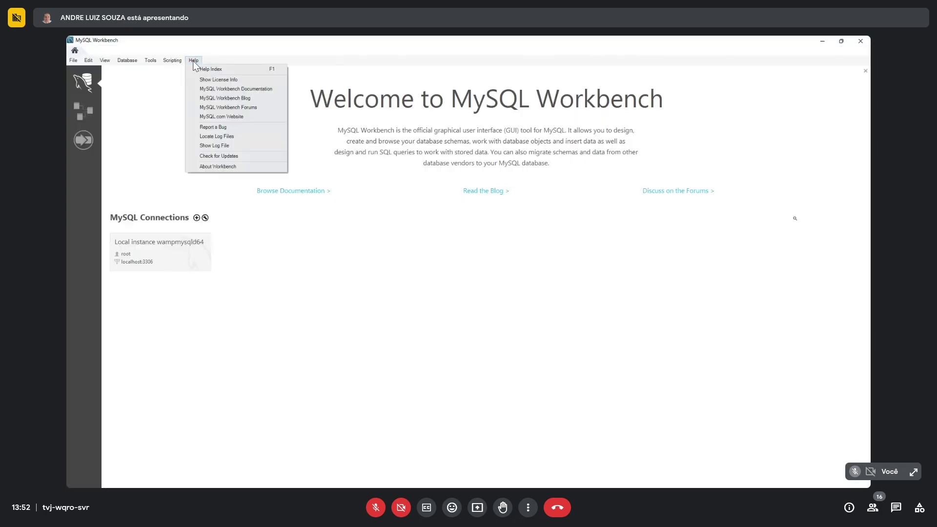
click(220, 167)
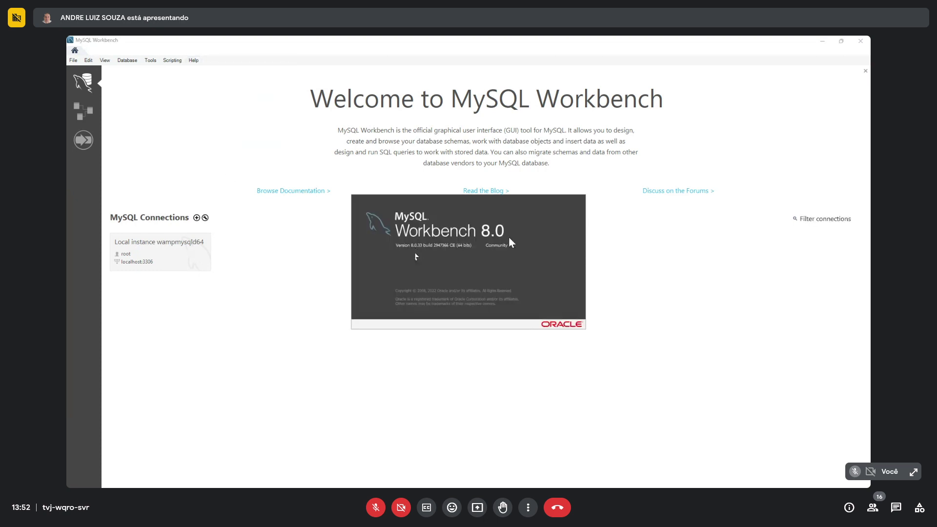
click(267, 152)
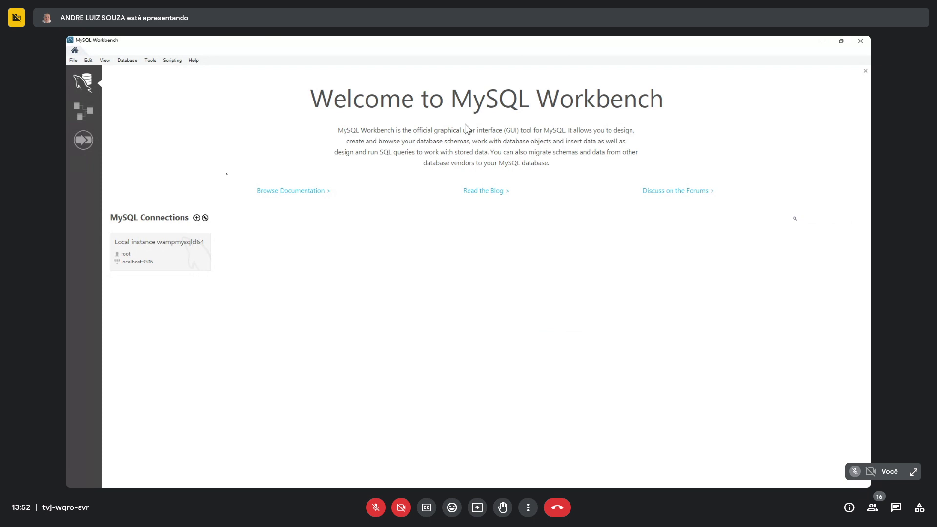
- Restore the MySQL Workbench window and enlarge it over the Atividade 8 spreadsheet, keeping the PESSOAS and HORARIOS tables visible beside it
click(844, 41)
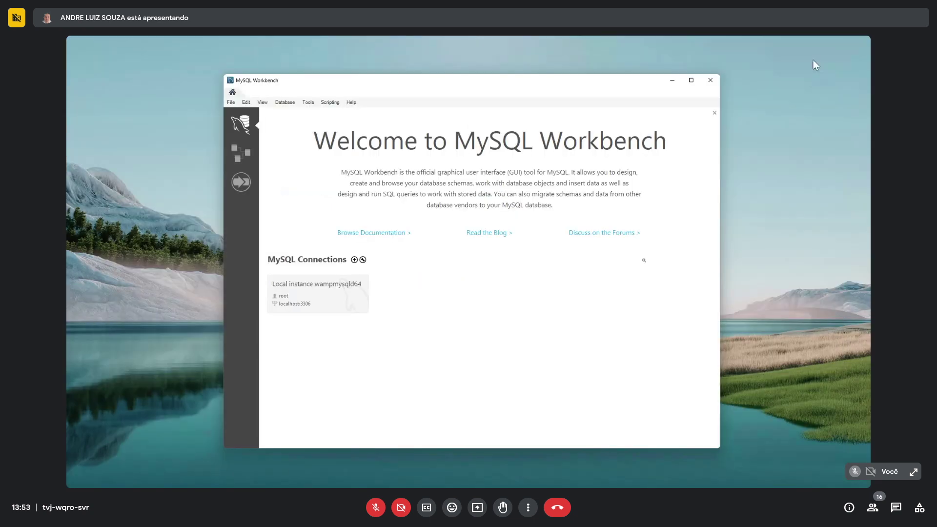
key(alt+Tab)
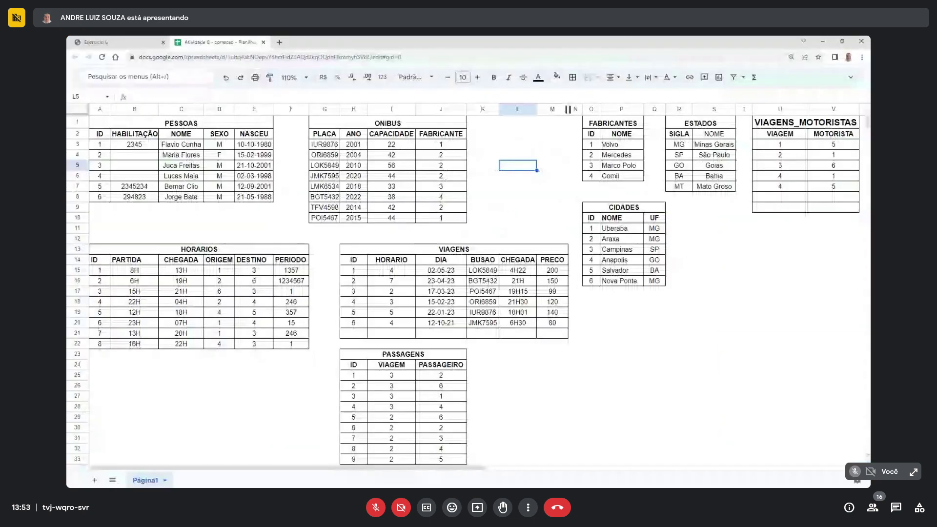
key(alt+Tab)
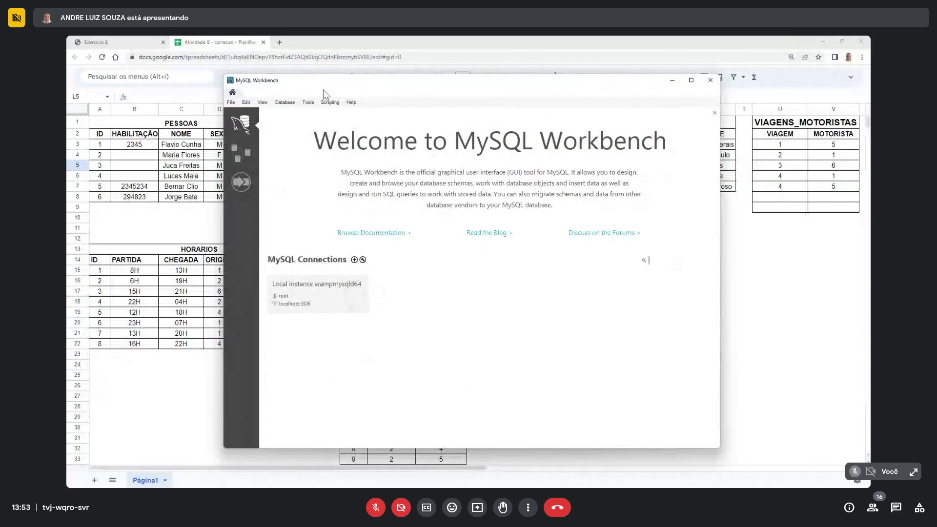
drag(406, 83, 476, 47)
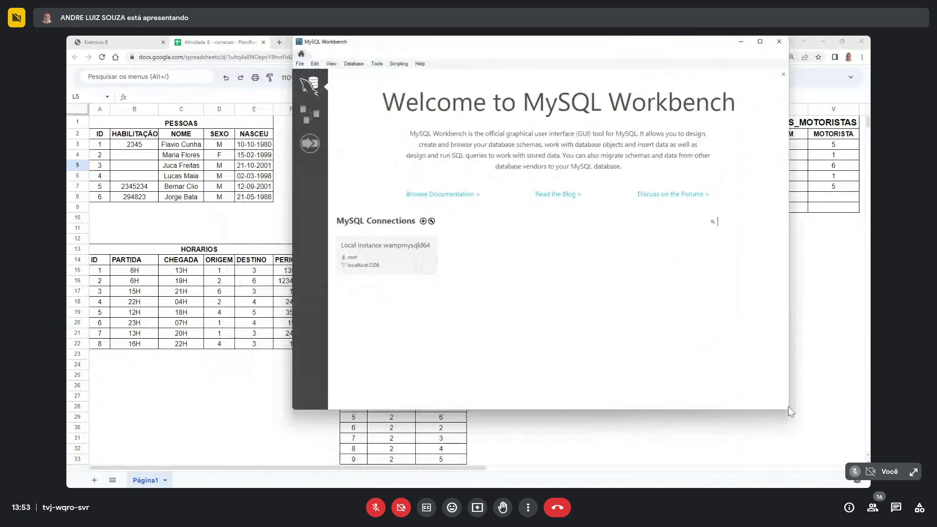
drag(789, 408, 828, 478)
drag(844, 368, 862, 369)
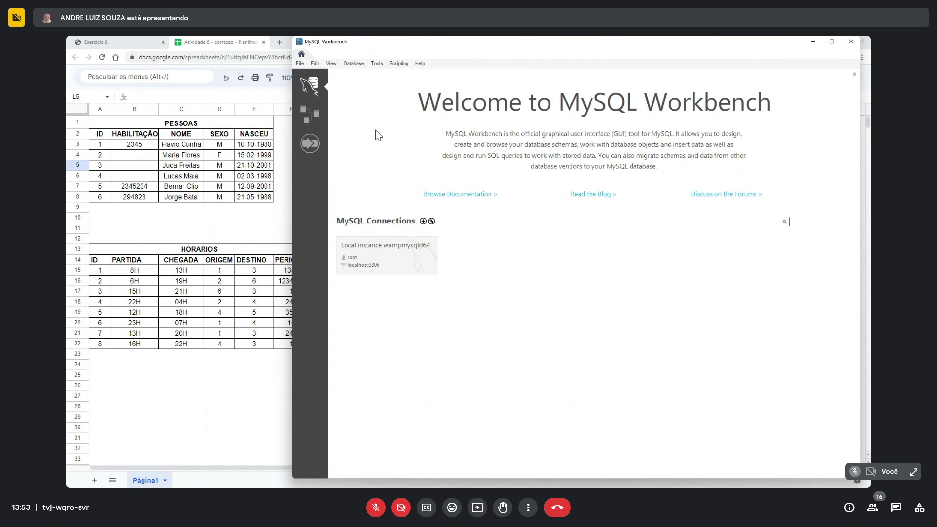
- Create a new blank model in MySQL Workbench
click(300, 65)
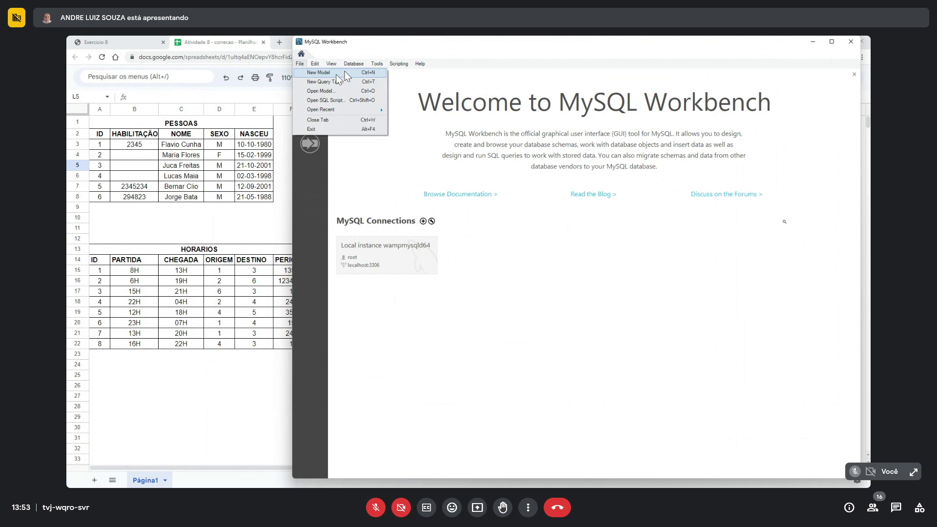
click(345, 73)
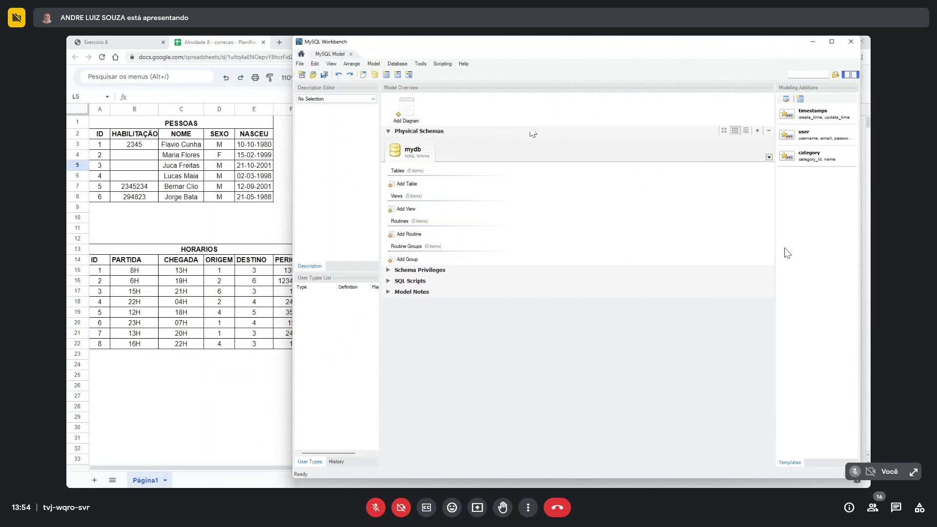
- Maximize the MySQL Workbench window and hide the Modeling Additions sidebar
click(855, 75)
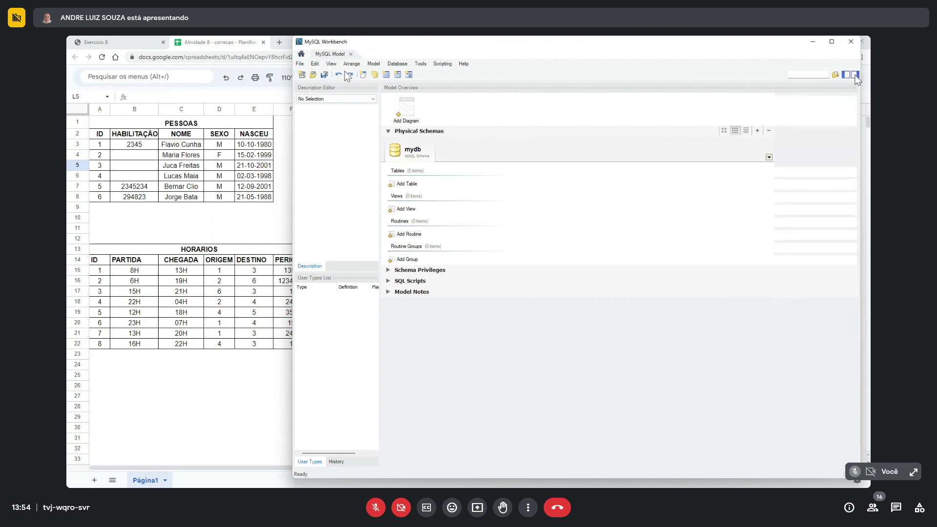
click(831, 41)
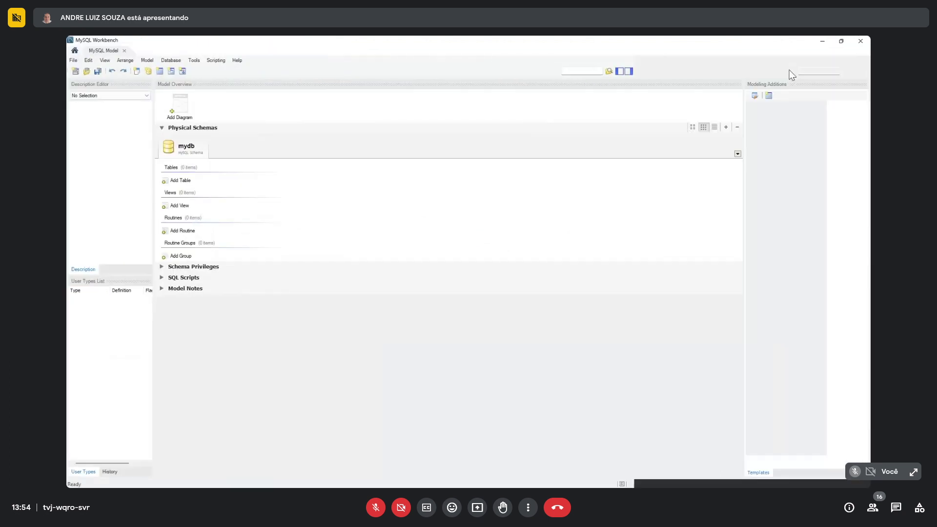
click(866, 73)
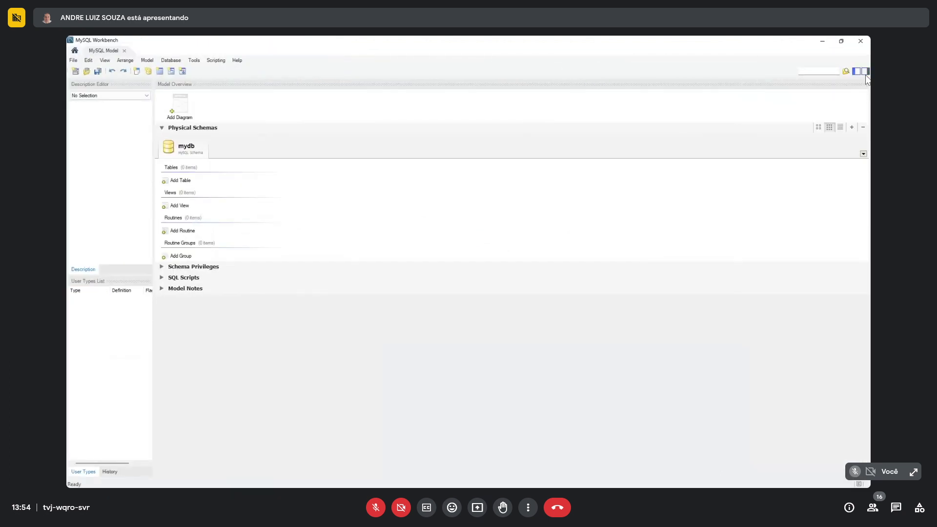
- Toggle the Description Editor and Modeling Additions sidebars, ending with only the Description Editor sidebar shown
click(865, 73)
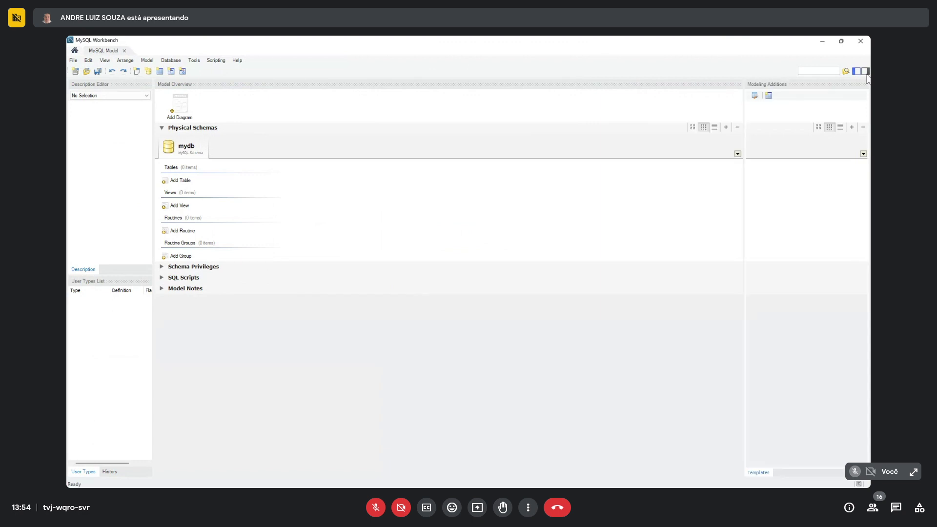
click(857, 71)
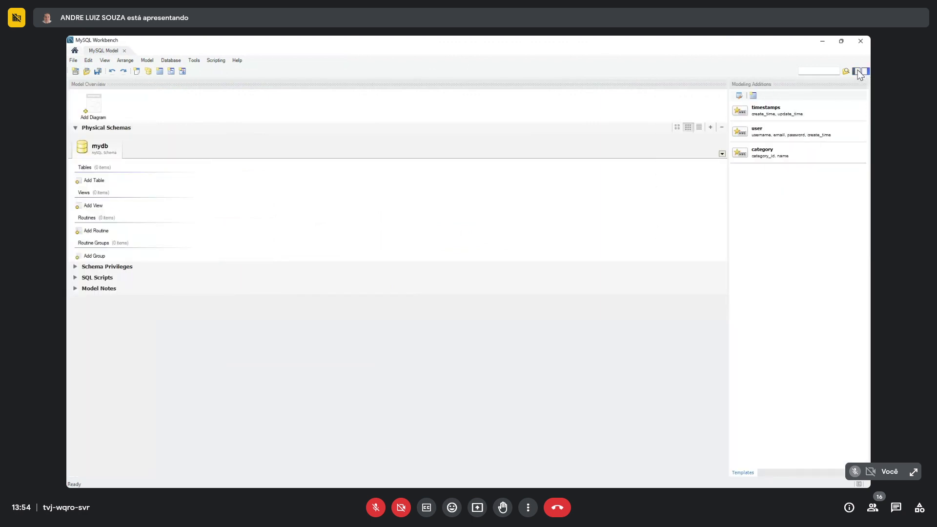
click(858, 73)
click(865, 74)
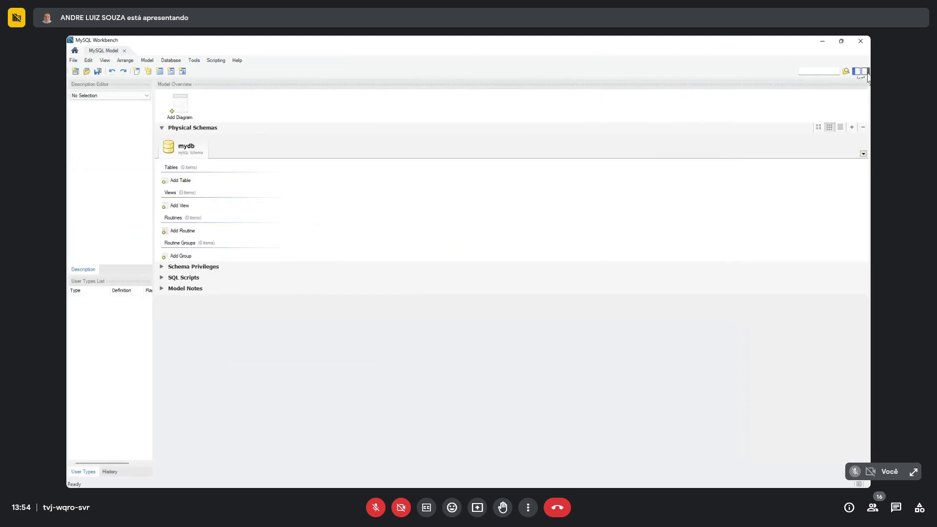
click(866, 73)
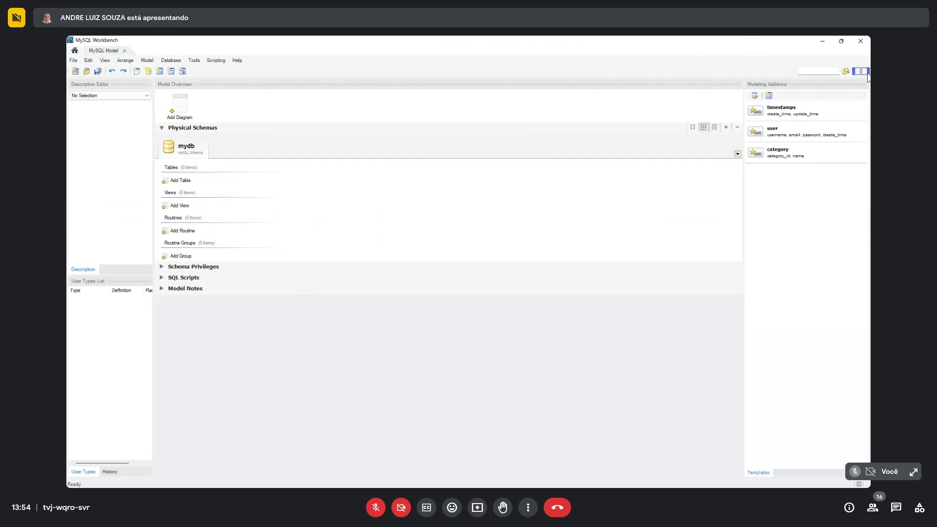
click(866, 73)
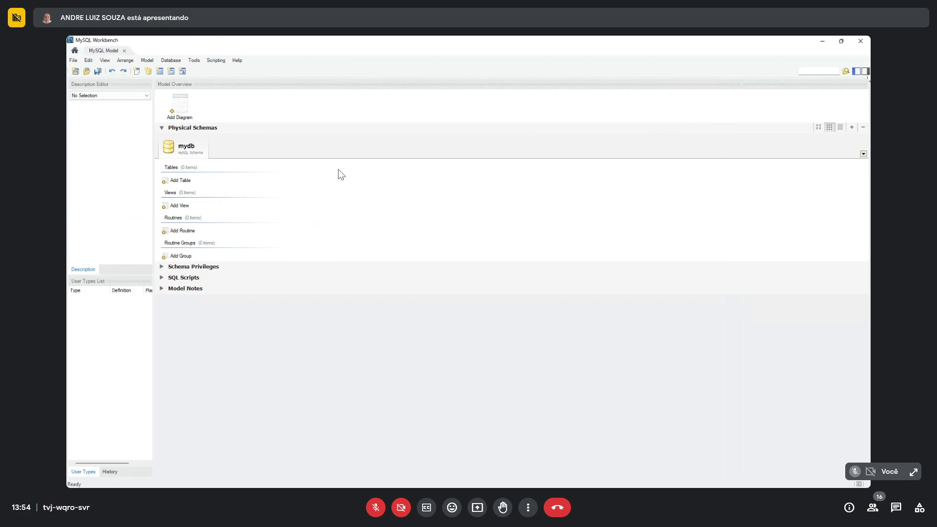
- Add a new EER diagram to the model and zoom its canvas in to 175%
double_click(180, 104)
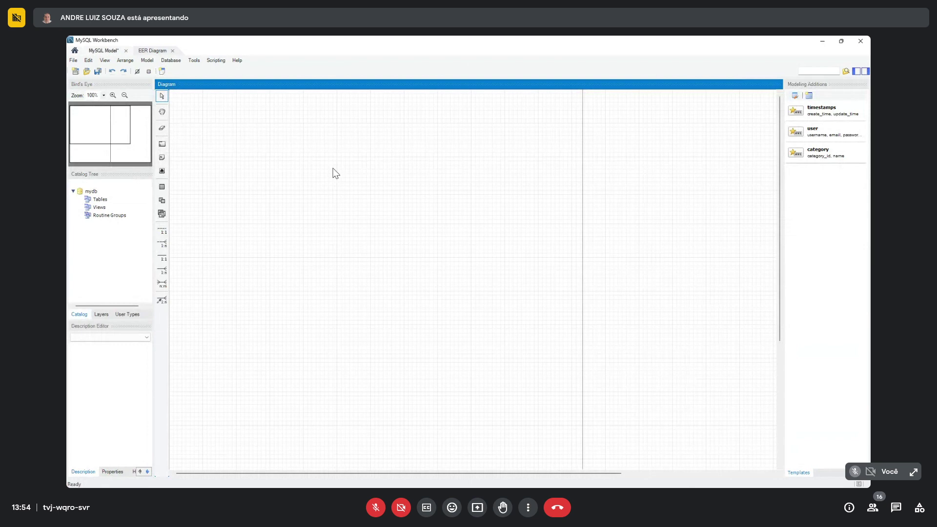
click(113, 95)
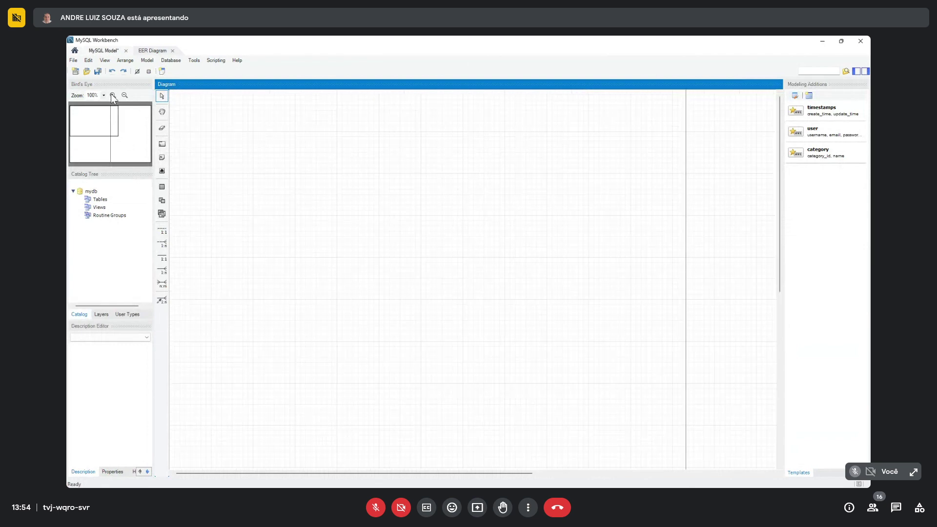
click(112, 95)
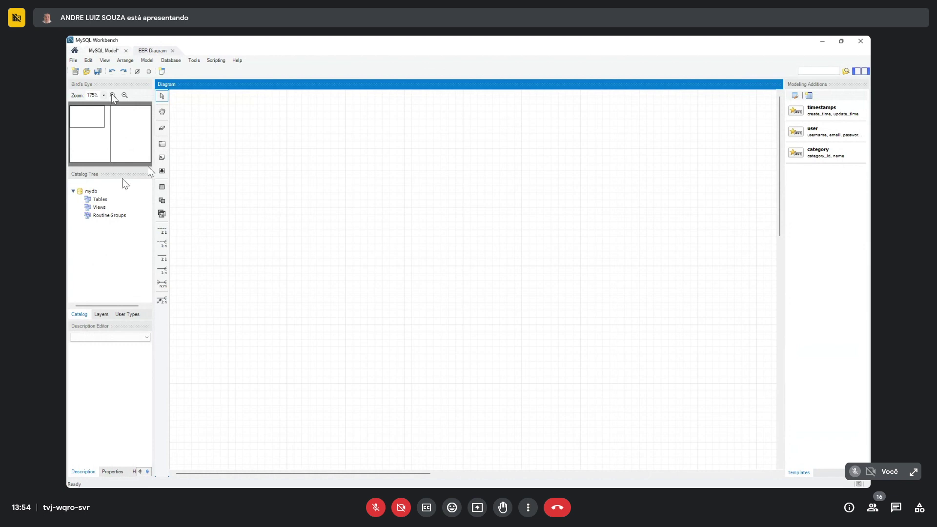
- Rename the mydb schema to gontijo in its schema editor and close the editor
click(110, 244)
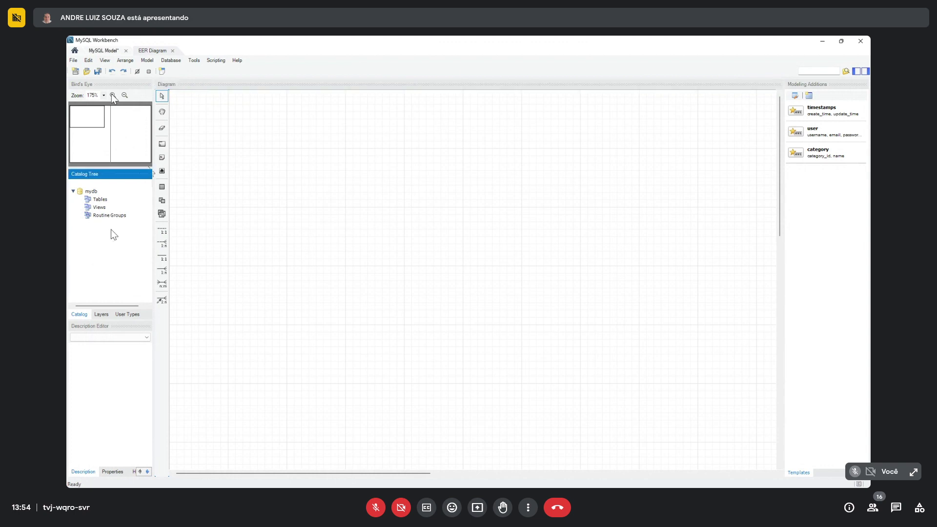
click(94, 192)
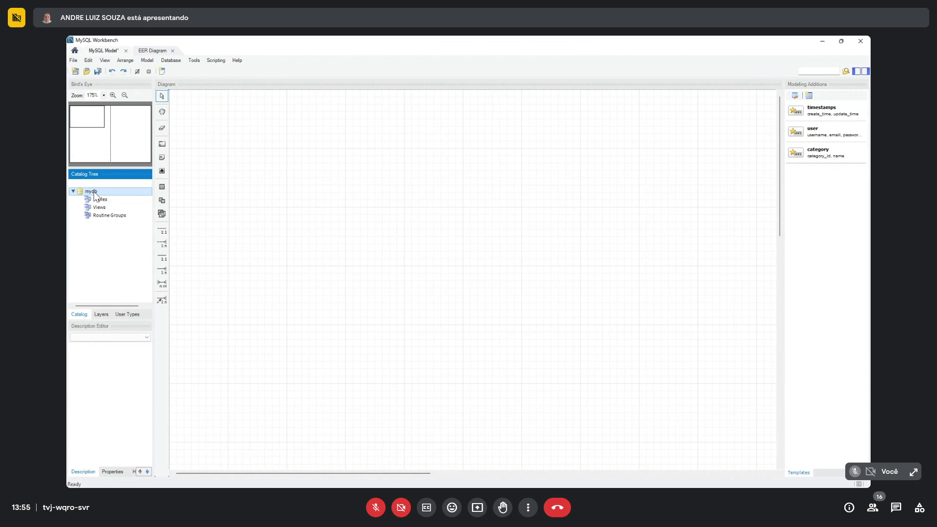
double_click(94, 192)
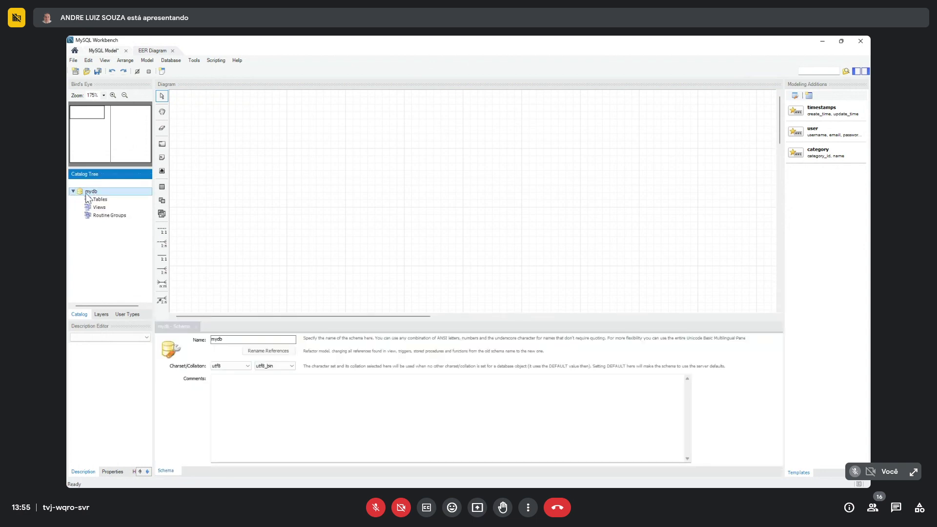
click(229, 339)
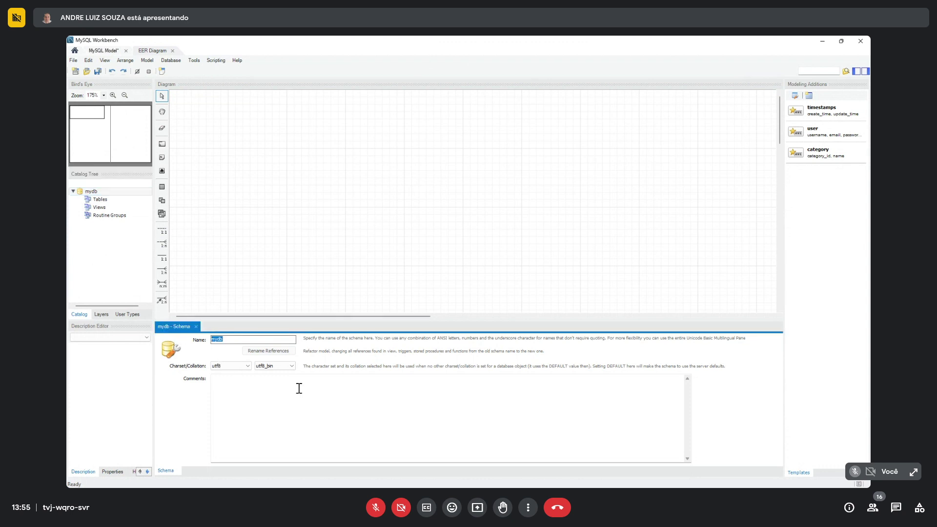
text(gonti)
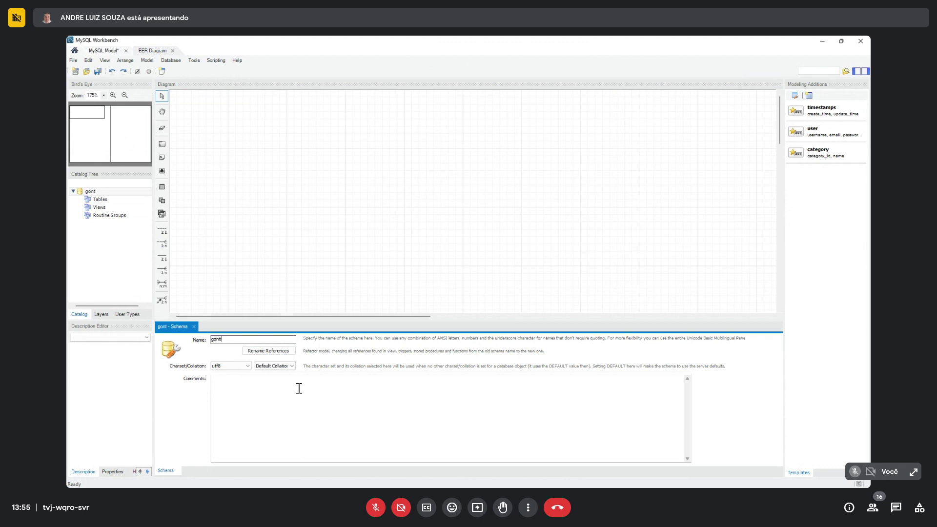
text(jo)
click(298, 389)
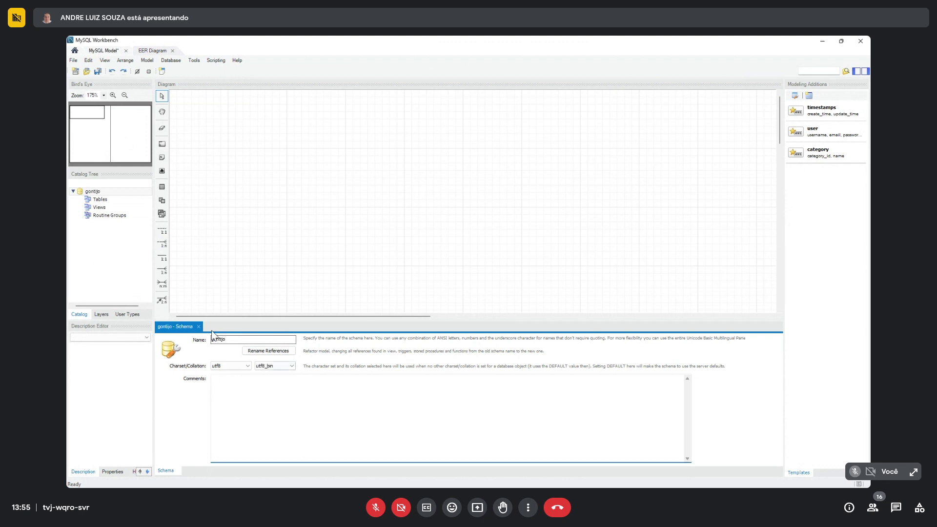
click(199, 327)
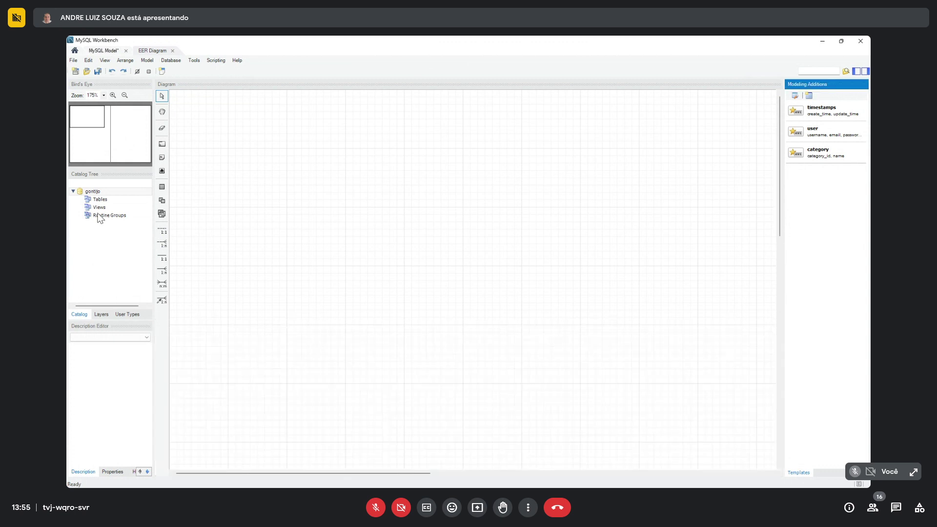
- Hide the Modeling Additions sidebar in the EER diagram and look over the relationship tools
click(101, 192)
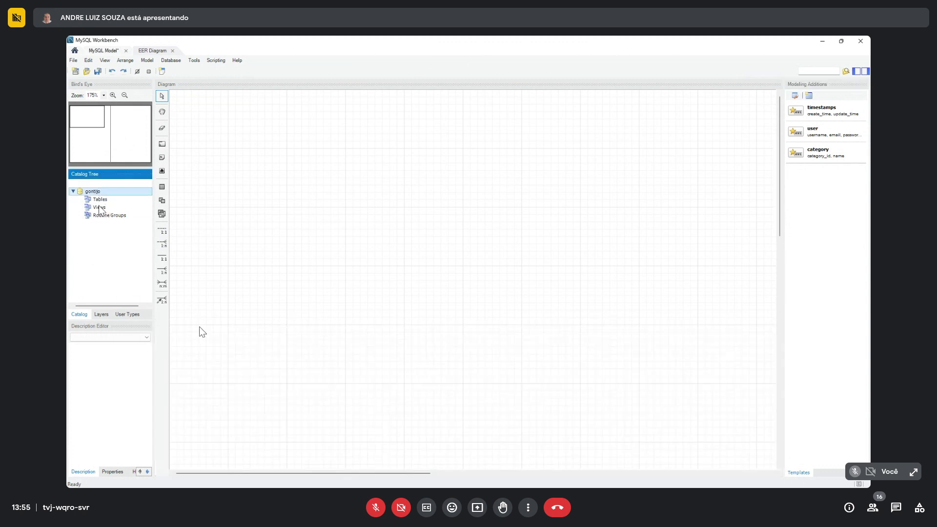
click(866, 72)
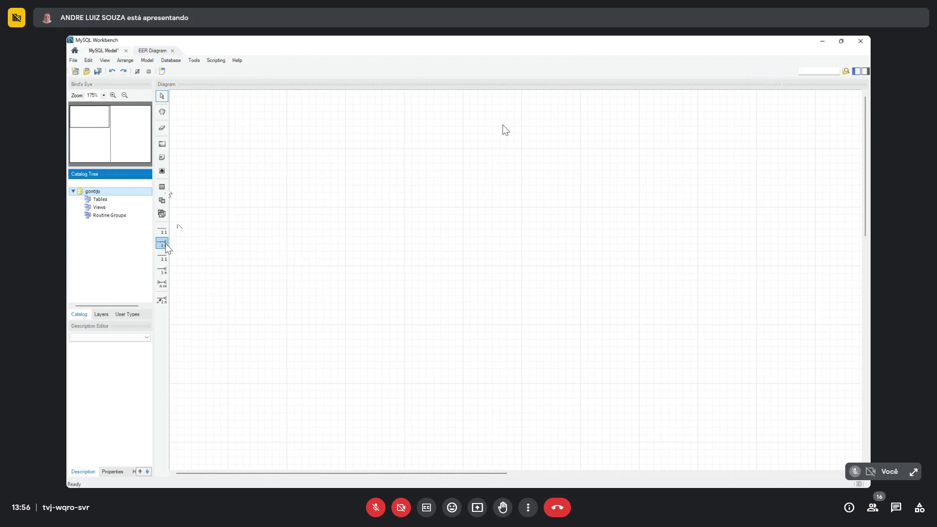
click(162, 271)
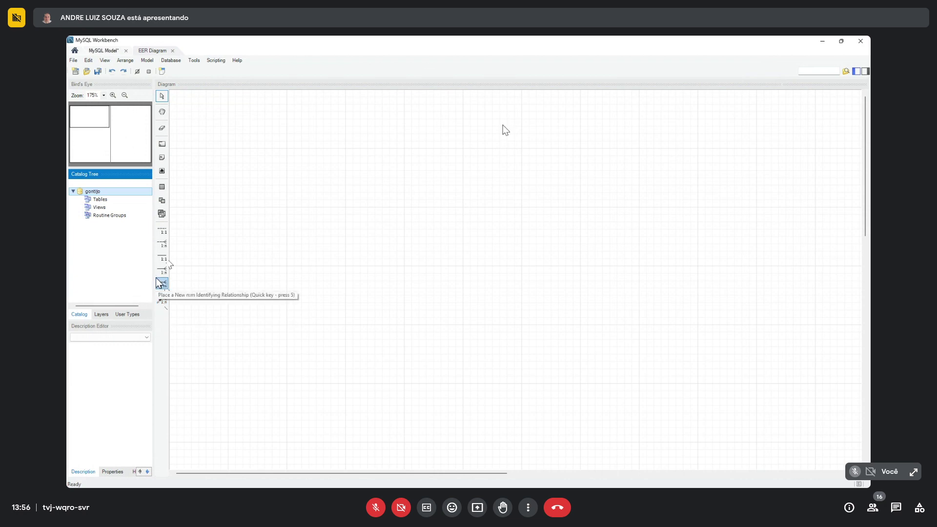
- Switch to the Atividade 8 spreadsheet, examine how the CIDADES table relates to the ESTADOS table, and return to MySQL Workbench
key(alt+Tab)
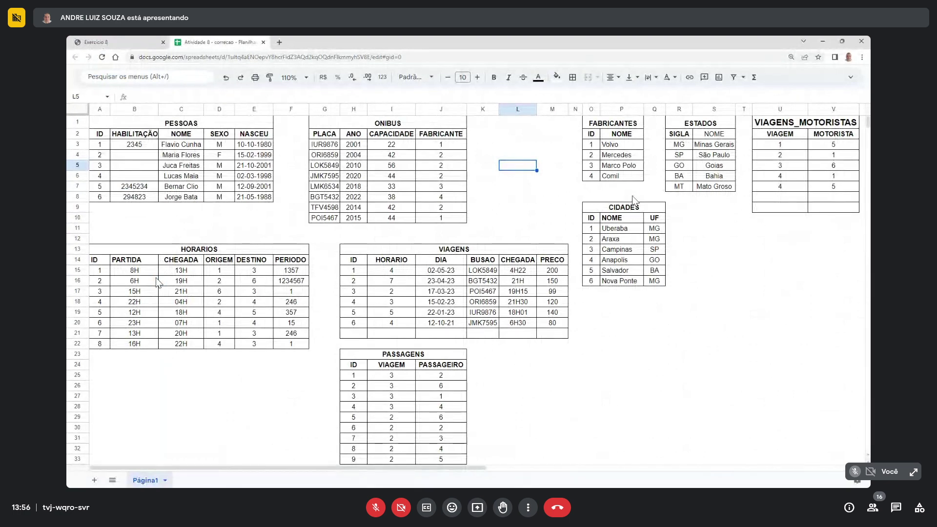
drag(632, 197, 632, 286)
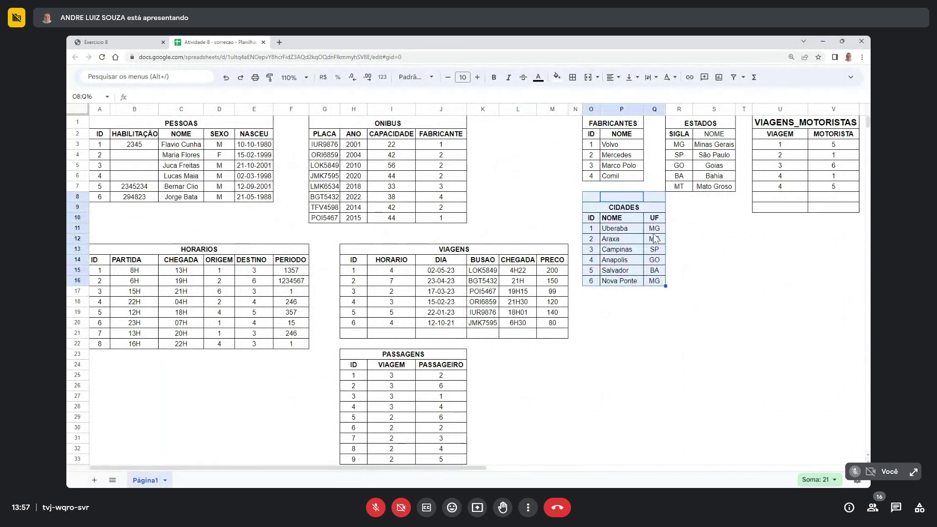
drag(679, 228, 603, 230)
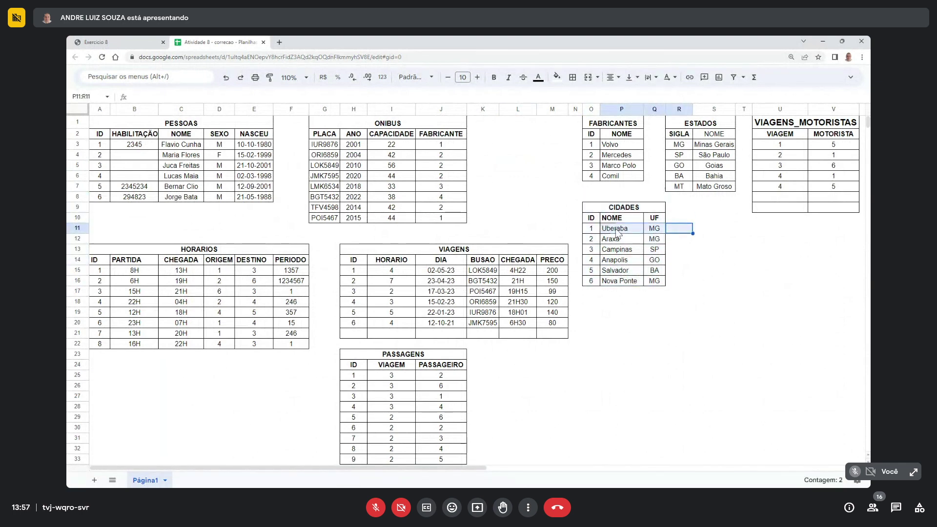
drag(679, 155, 719, 158)
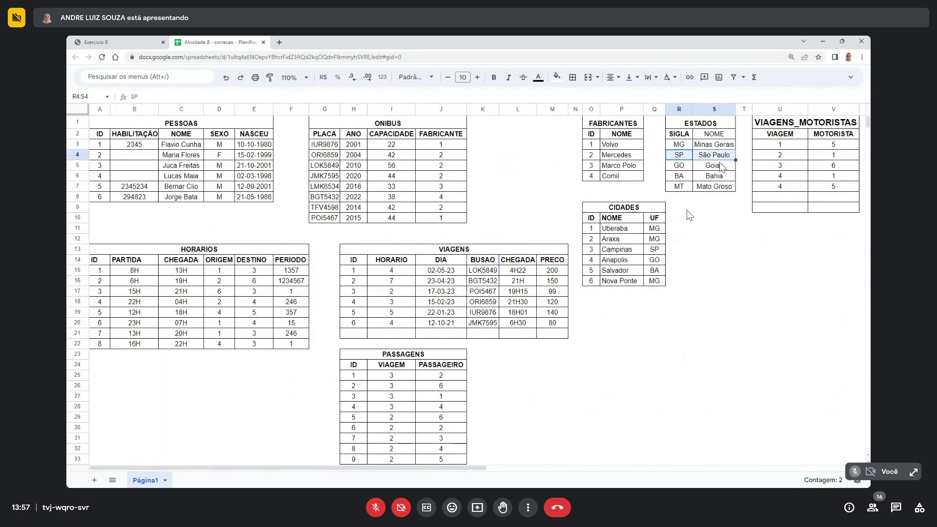
drag(623, 207, 620, 285)
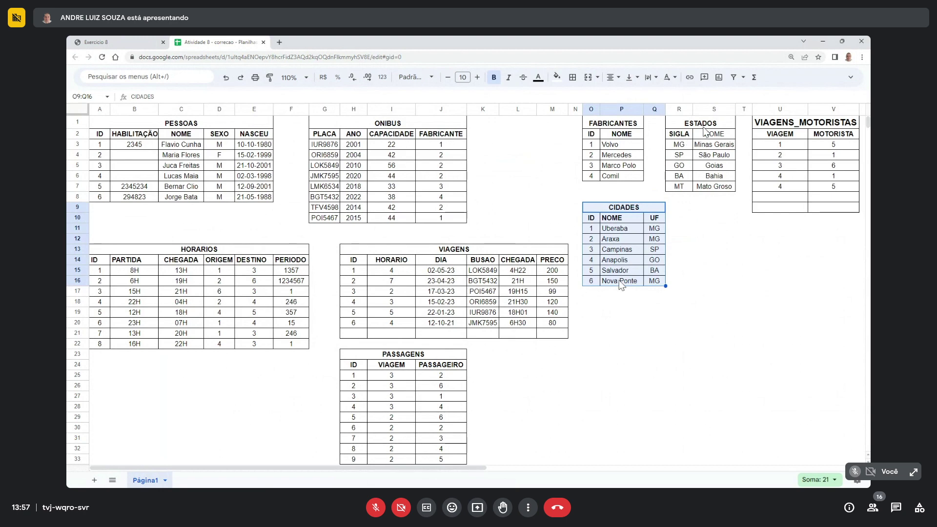
drag(704, 131, 709, 190)
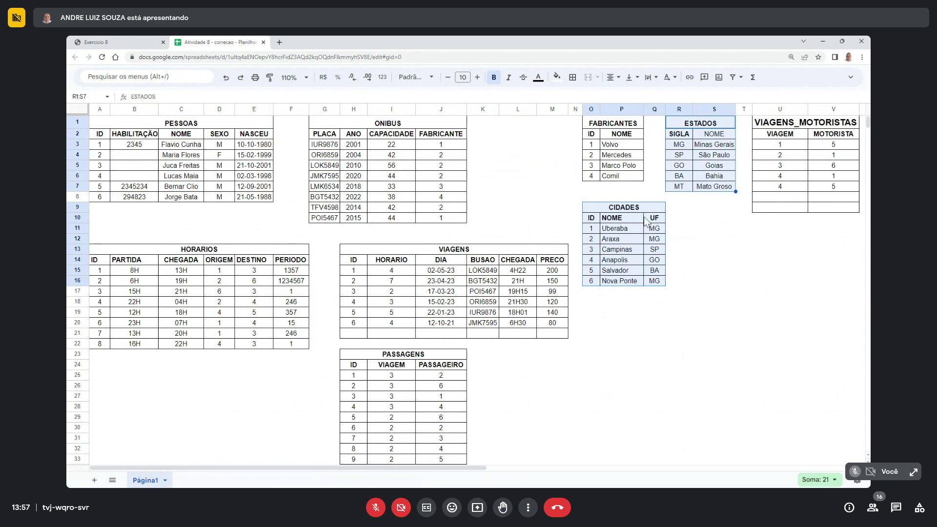
click(518, 207)
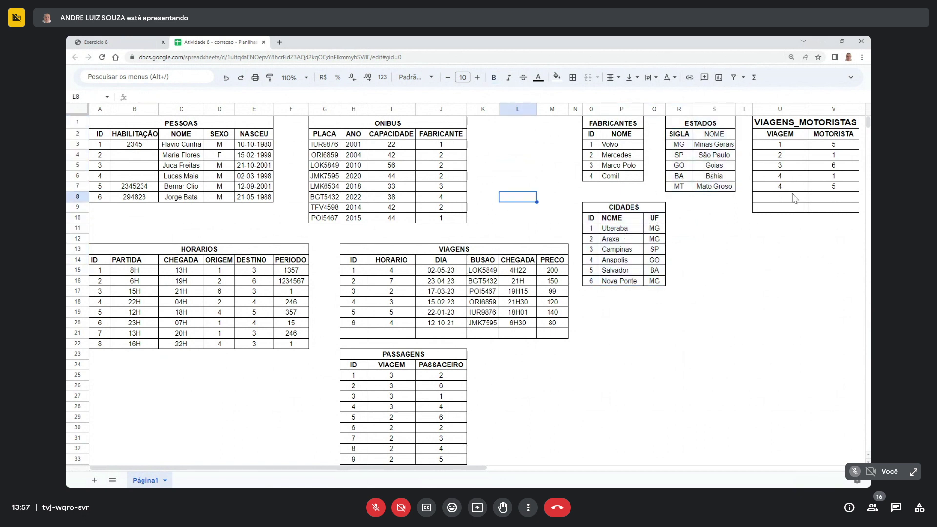
drag(779, 343, 742, 343)
shift+click(259, 185)
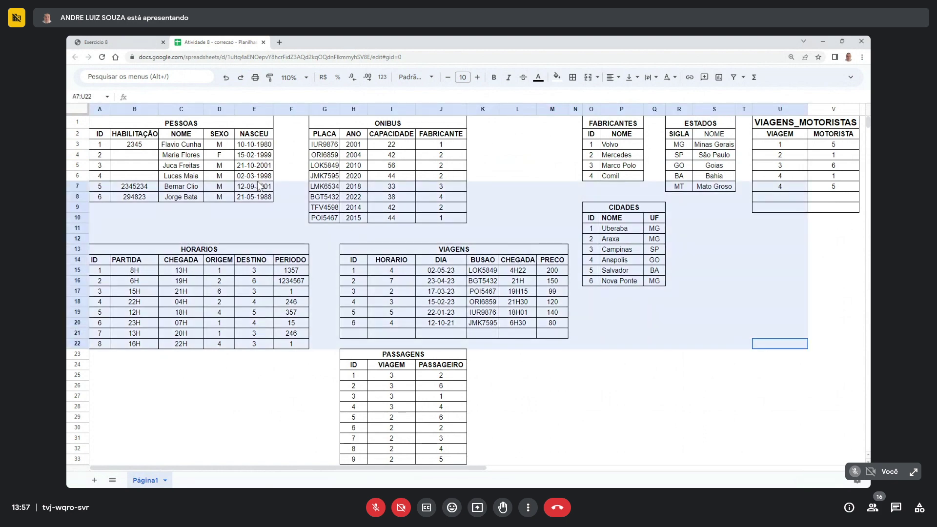
key(alt+Tab)
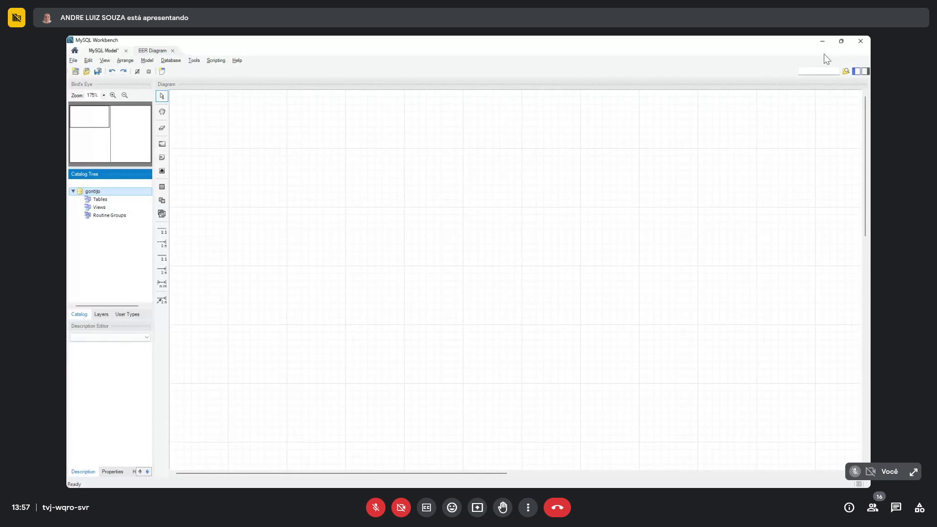
- Restore and resize the MySQL Workbench window so the PESSOAS, ONIBUS, FABRICANTES and ESTADOS tables stay visible above it
click(841, 41)
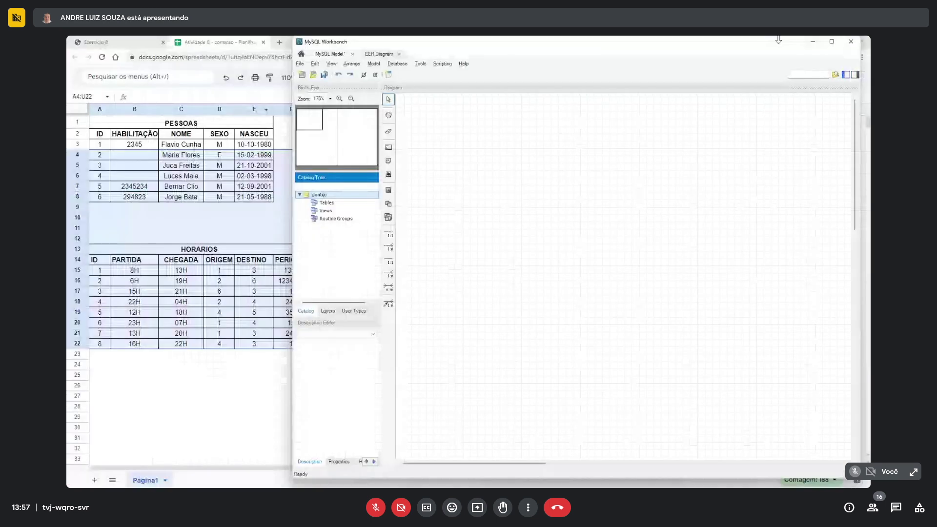
drag(289, 39, 224, 76)
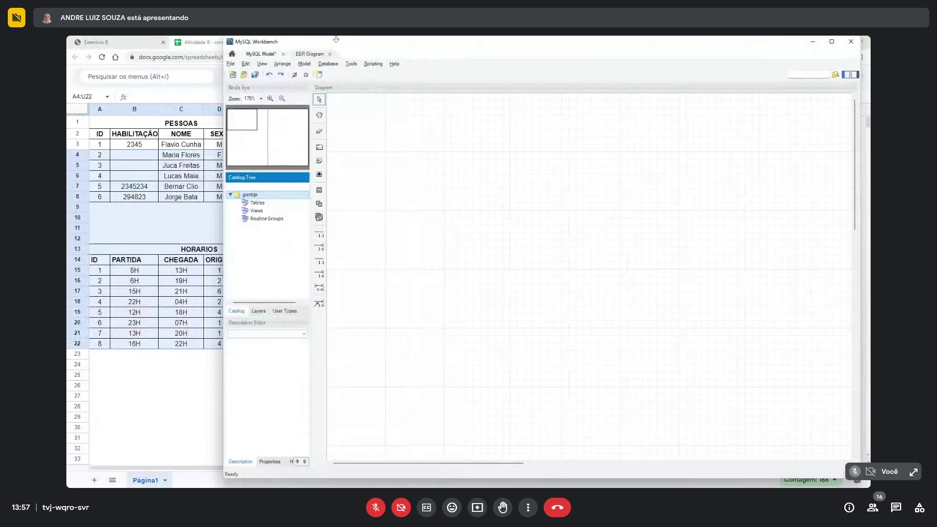
drag(336, 39, 336, 193)
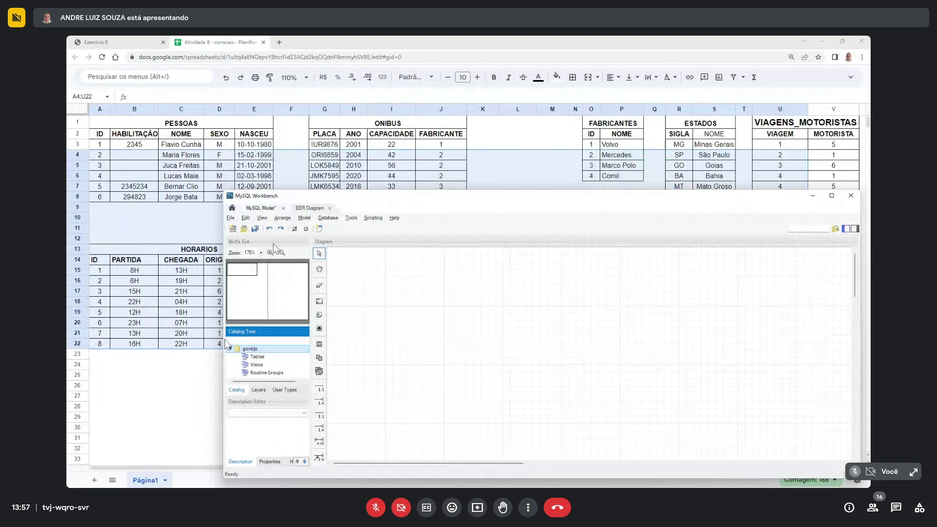
drag(225, 344, 116, 344)
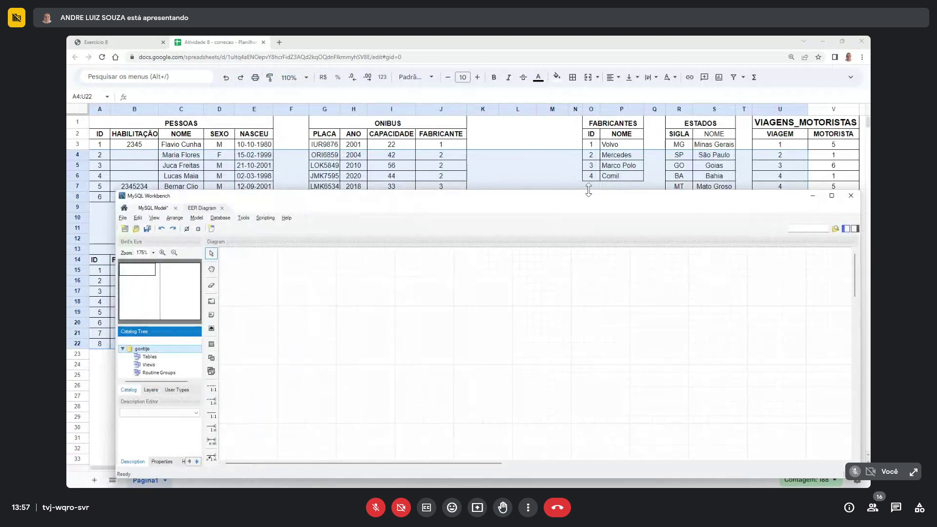
drag(590, 191, 573, 231)
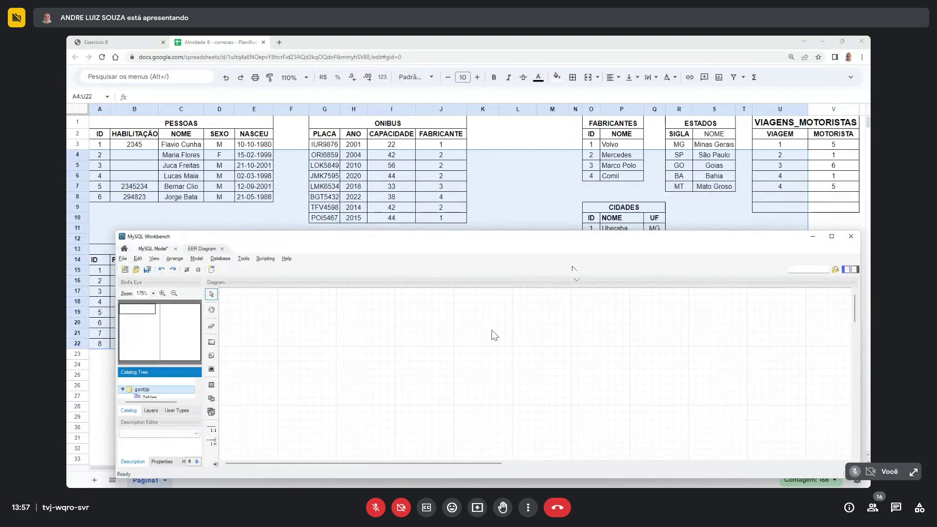
- Place a new table in the gontijo schema on the EER diagram canvas
click(312, 337)
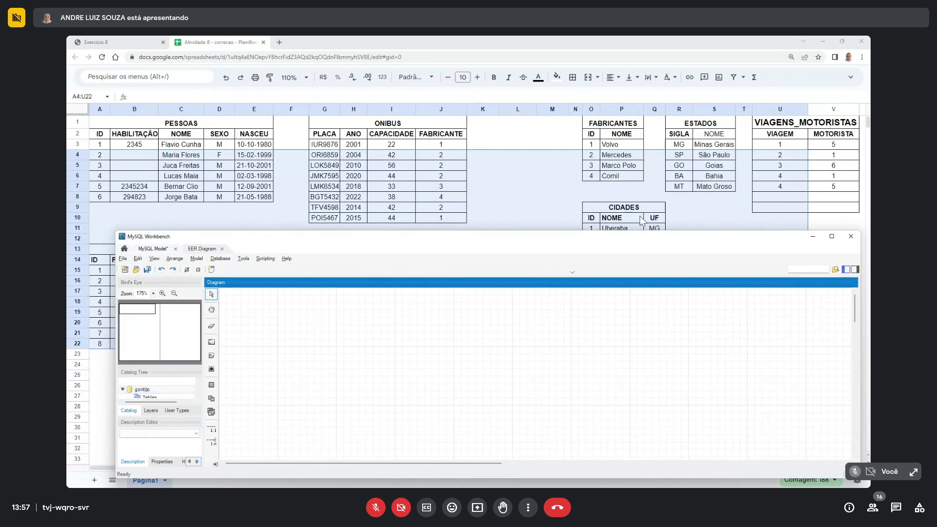
click(213, 386)
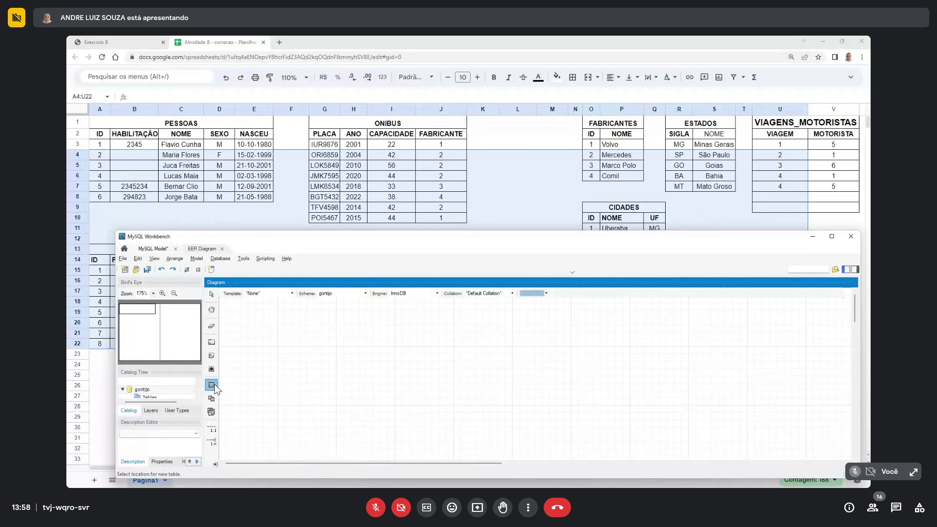
click(310, 332)
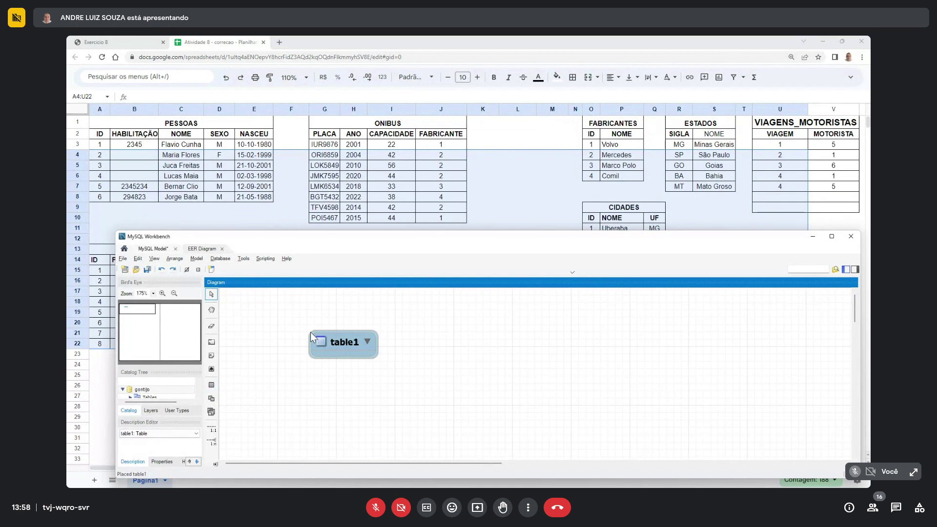
- Move table1 nearer the canvas's upper-left corner and place a second gontijo table to its right
drag(311, 332, 261, 345)
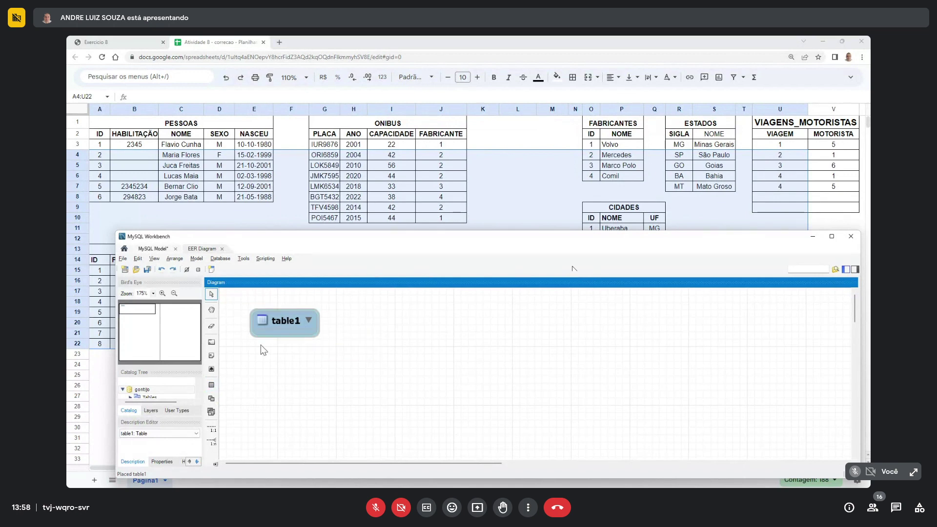
click(213, 386)
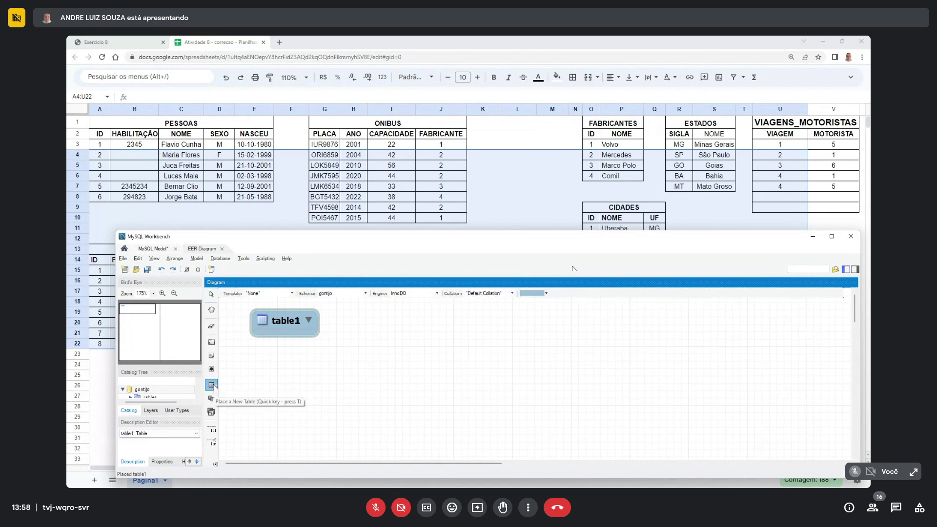
click(444, 318)
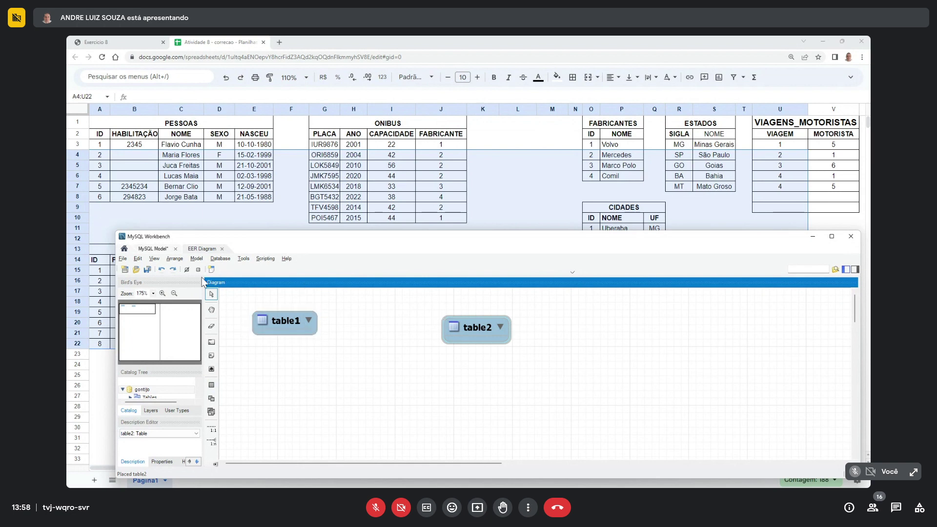
- Reposition and resize the MySQL Workbench window so the FABRICANTES, ESTADOS and CIDADES tables of the spreadsheet stay visible beside it
click(174, 294)
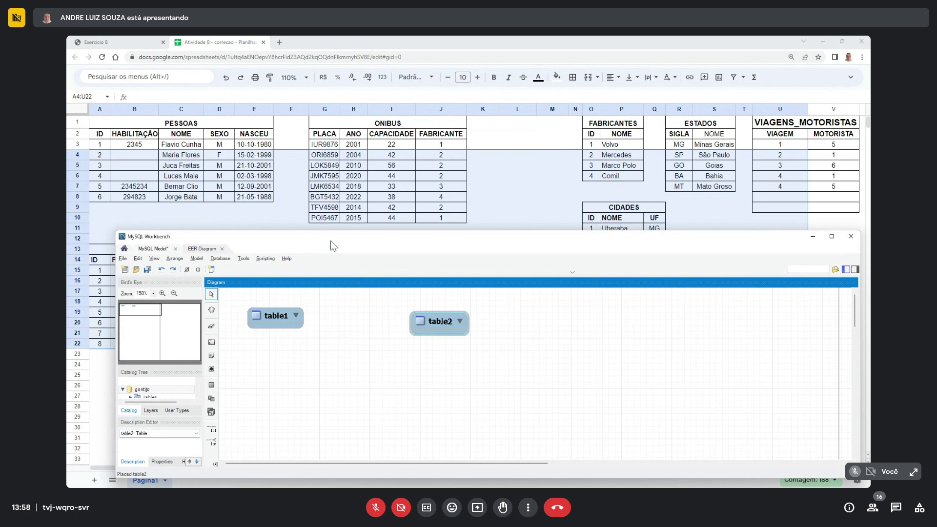
drag(331, 243, 285, 51)
drag(811, 288, 584, 481)
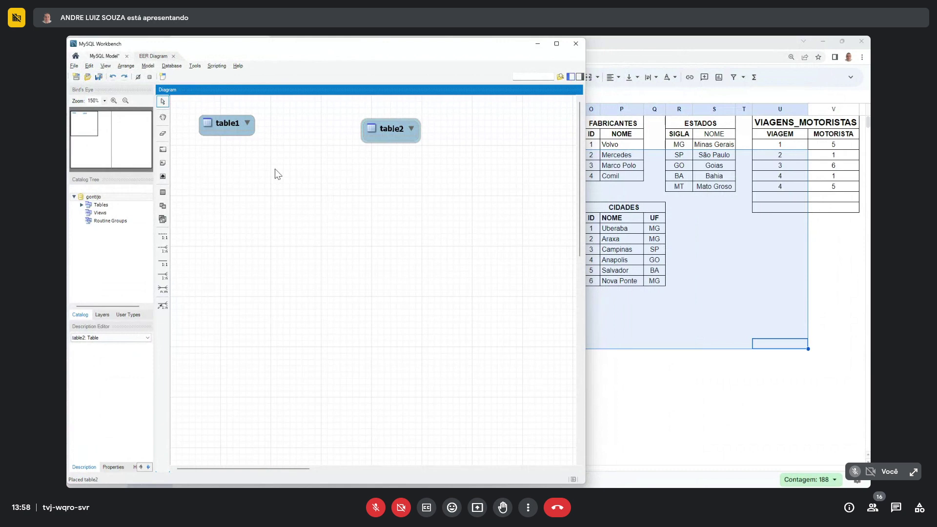
- Rename table1 as estados and add a sigla column as its primary key
double_click(224, 124)
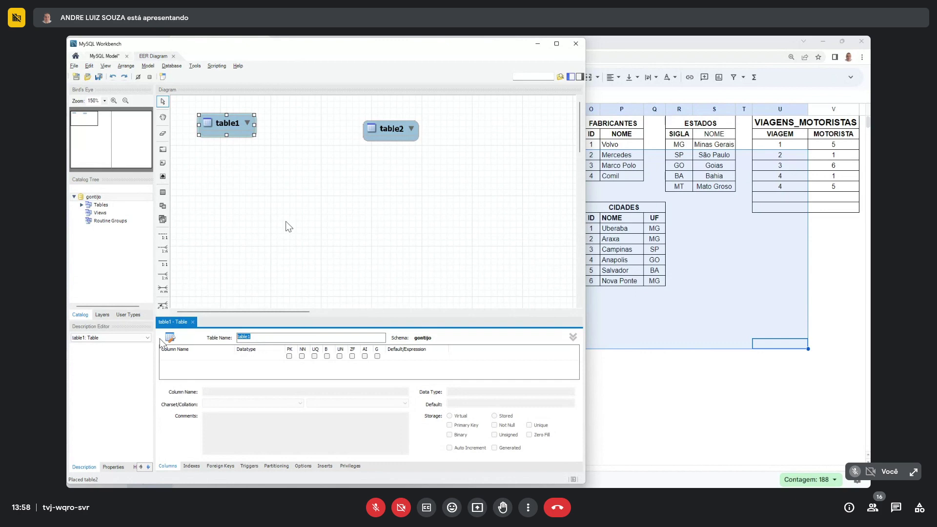
text(estados)
click(197, 359)
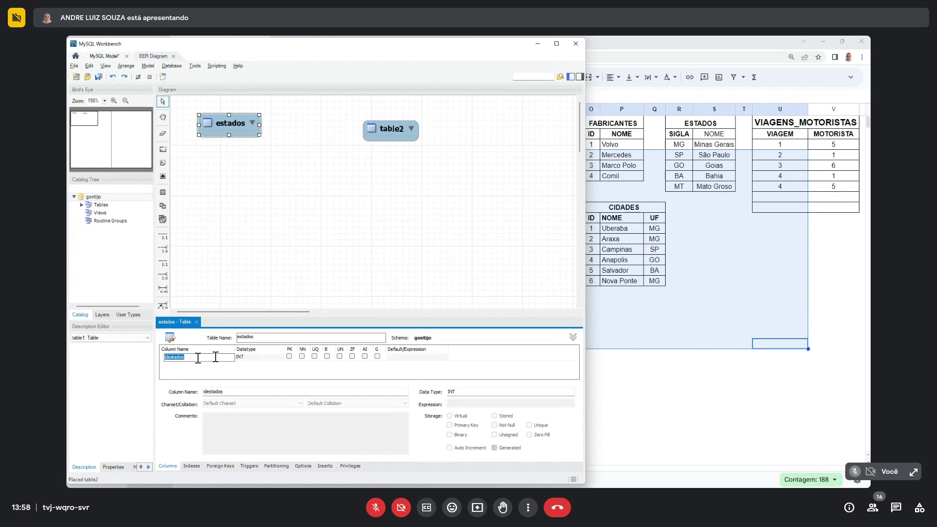
text(sigla)
key(Tab)
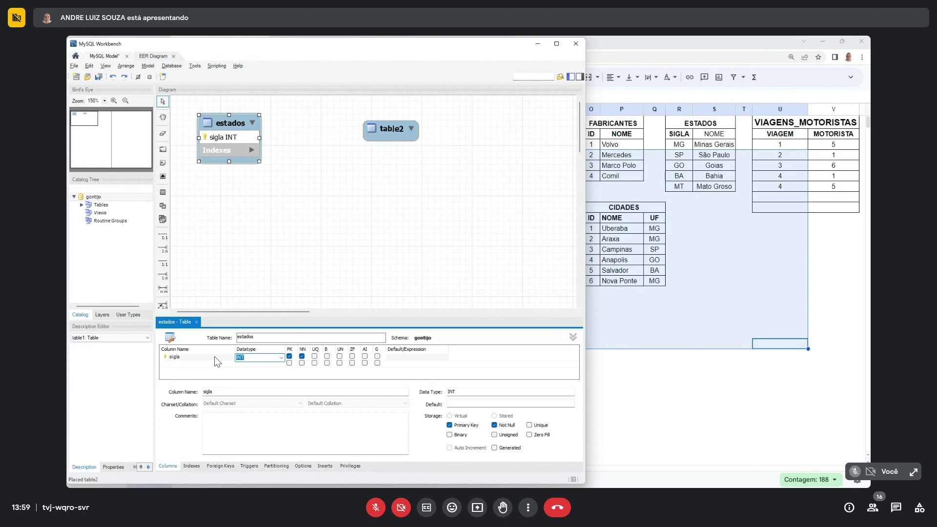
- Set the datatype of the sigla column to CHAR(2)
click(281, 358)
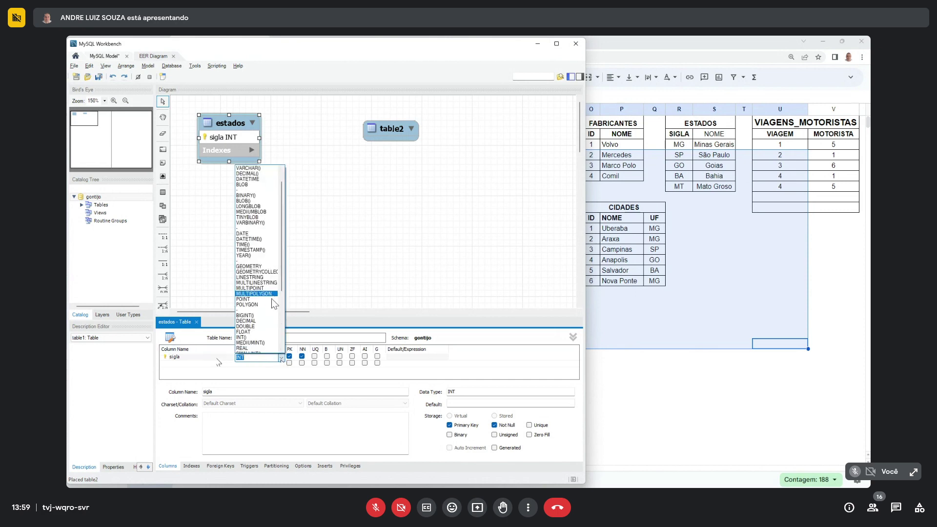
scroll(271, 299, down, 4)
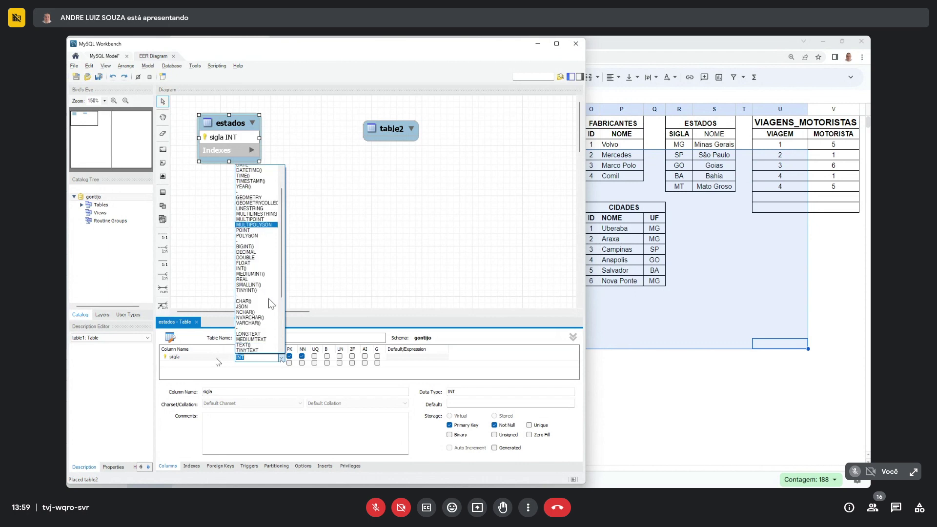
scroll(268, 299, up, 4)
scroll(268, 299, up, 1)
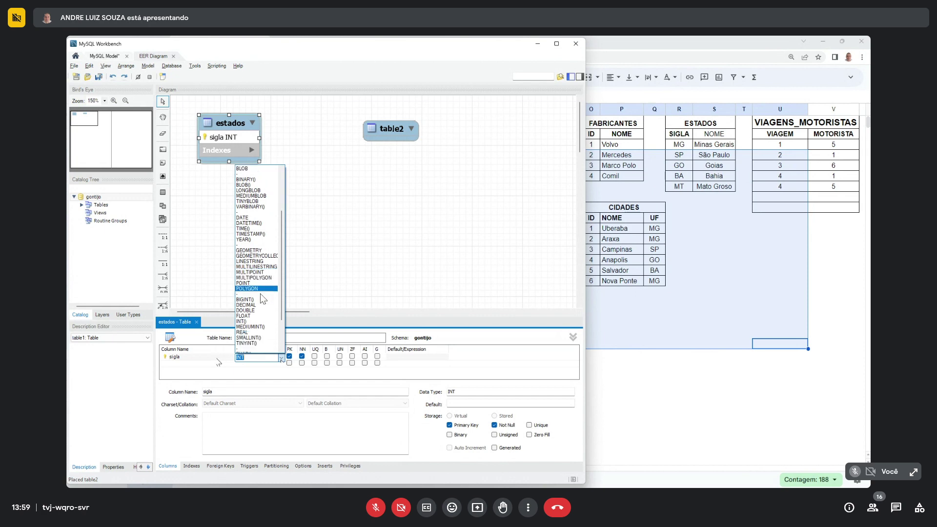
scroll(261, 295, down, 3)
text(CHAR(2))
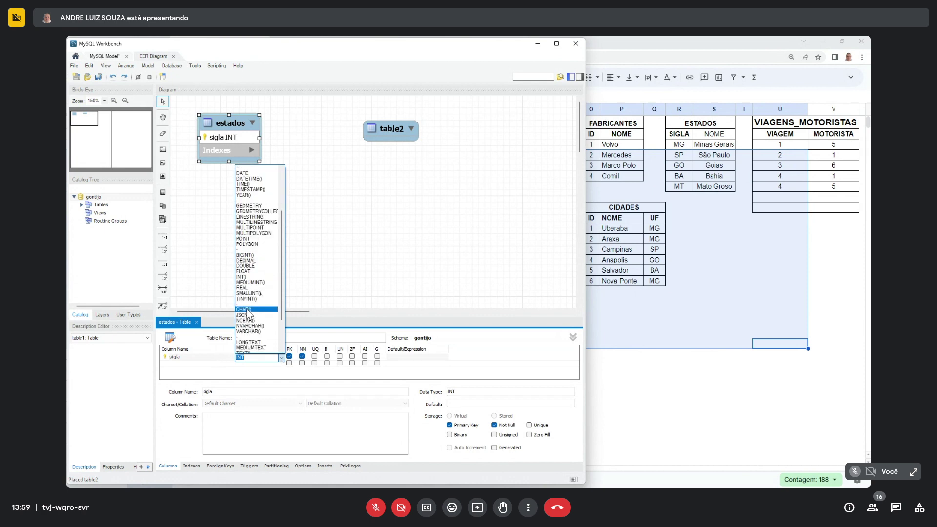
click(268, 364)
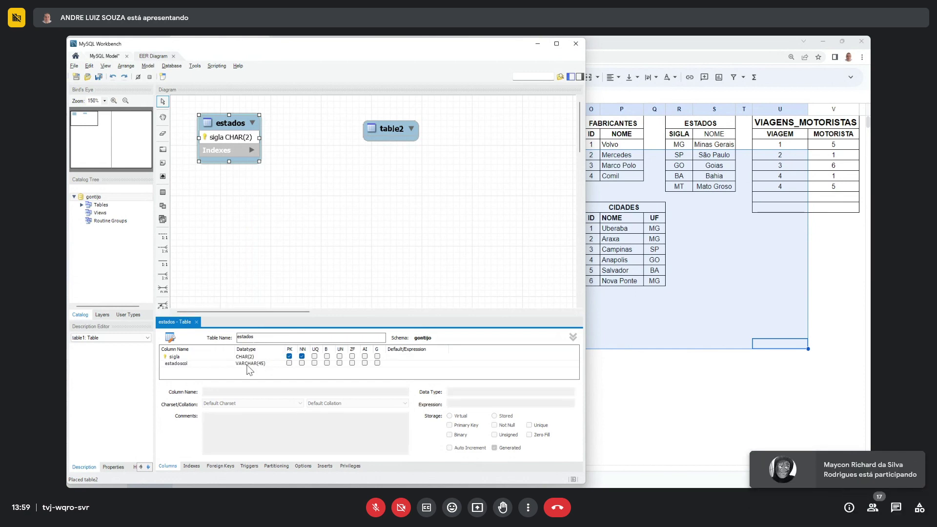
- Add a nome column of type VARCHAR(45) to the estados table and make it not null
double_click(203, 364)
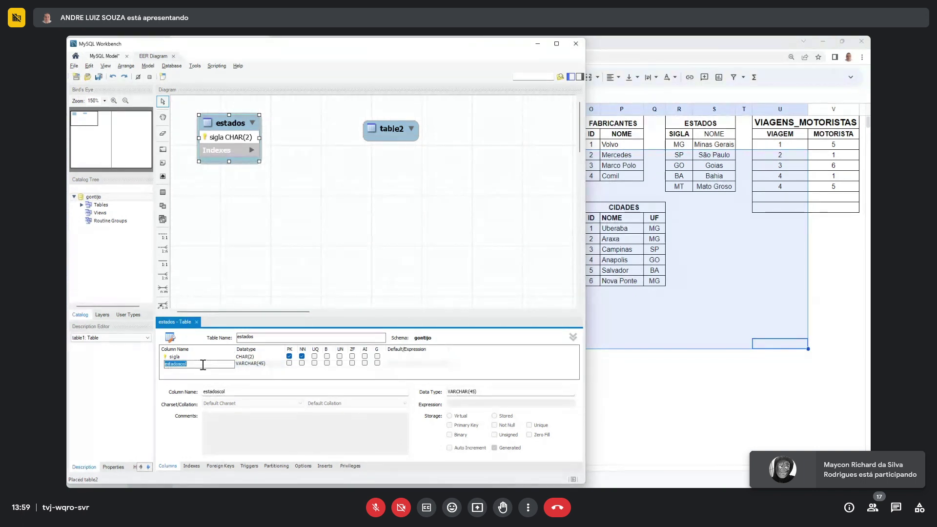
text(nome)
key(Tab)
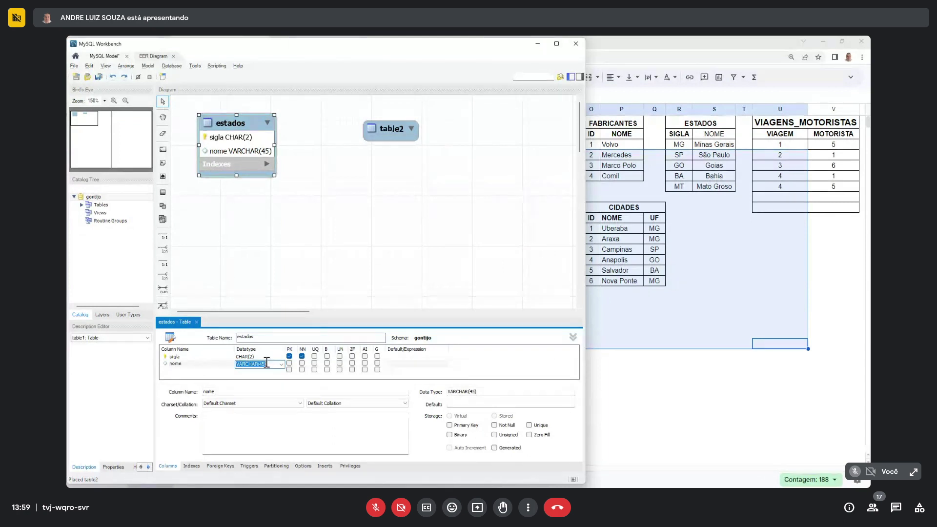
key(Up)
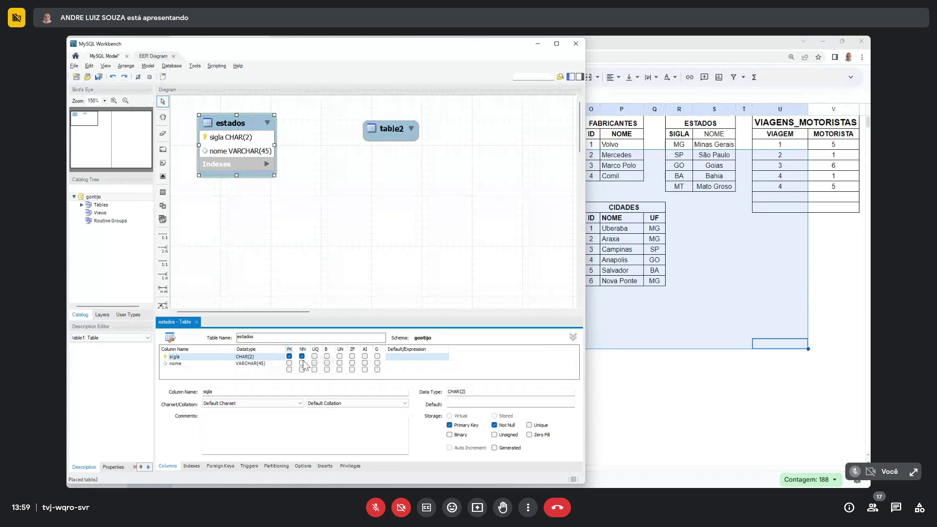
click(302, 362)
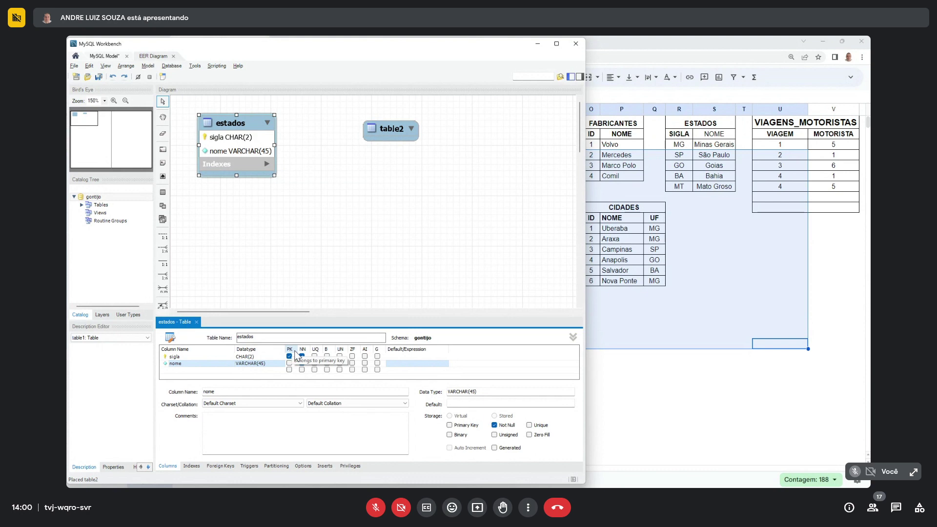
- Switch to the Atividade 8 spreadsheet, examine the SIGLA and NOME values of the ESTADOS table, and return to MySQL Workbench
click(716, 184)
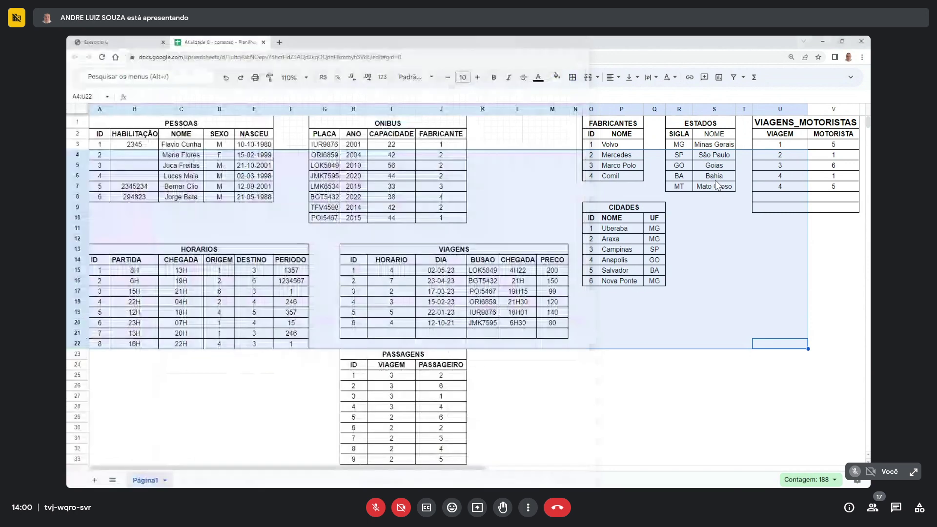
drag(716, 185, 679, 122)
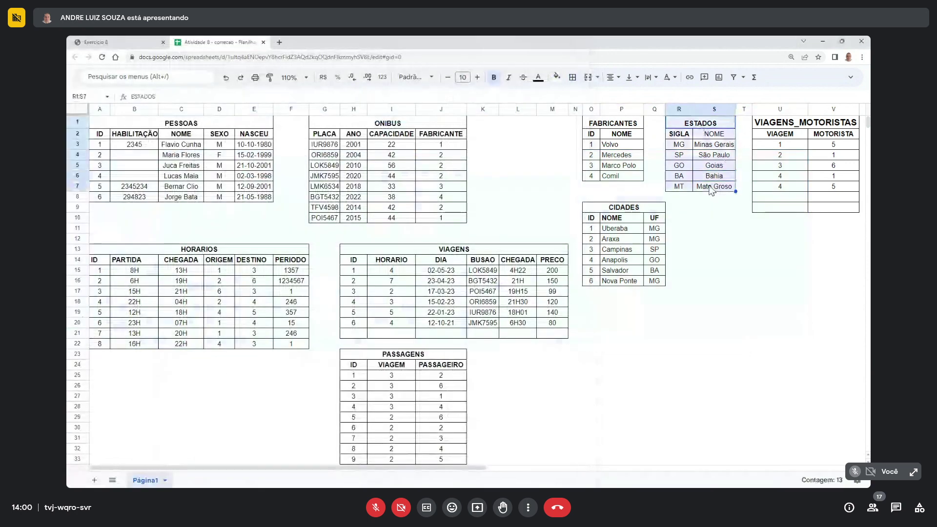
click(685, 181)
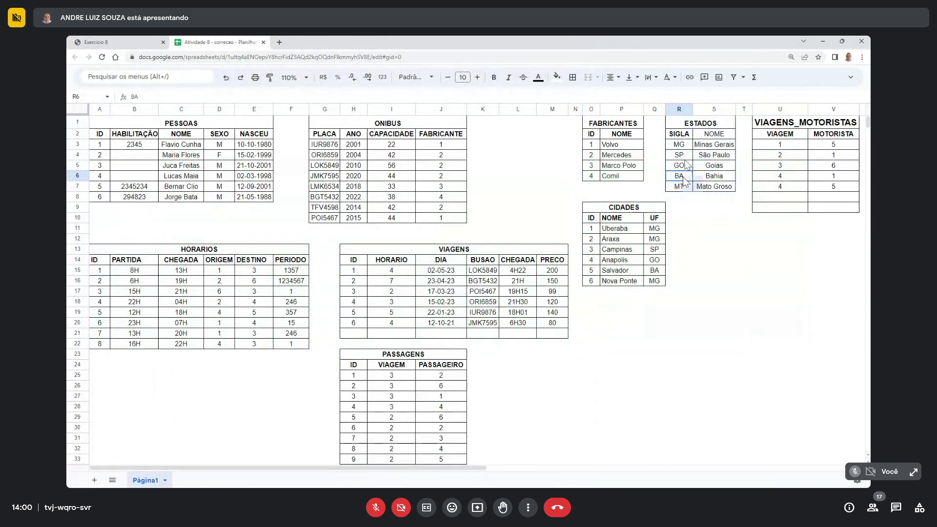
drag(679, 134, 695, 224)
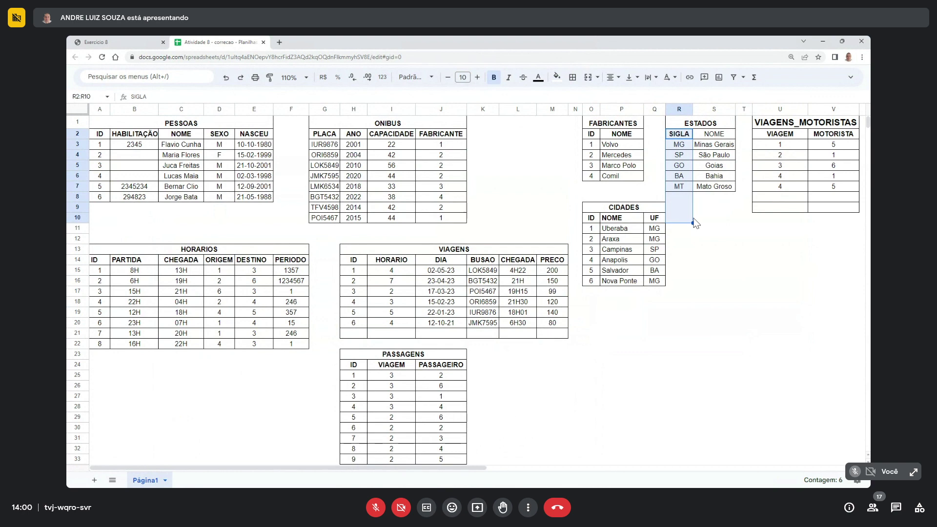
click(699, 188)
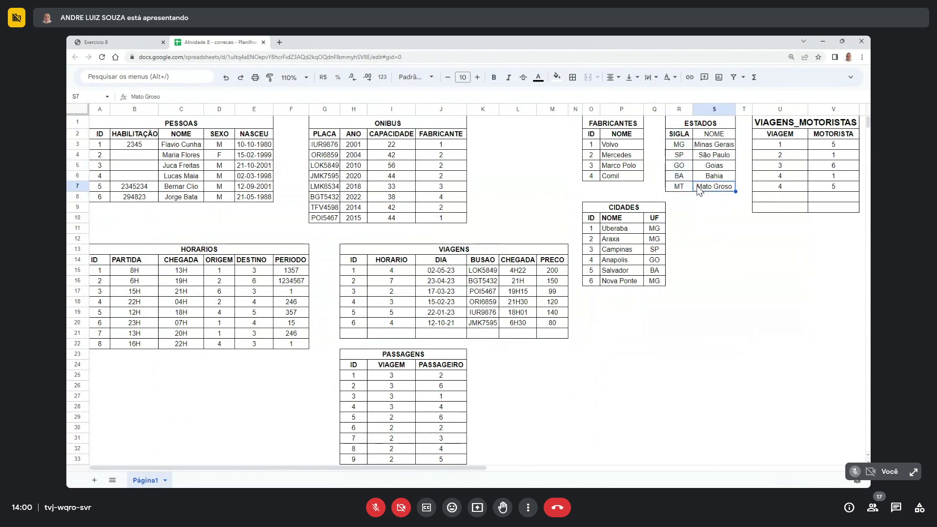
key(alt+Tab)
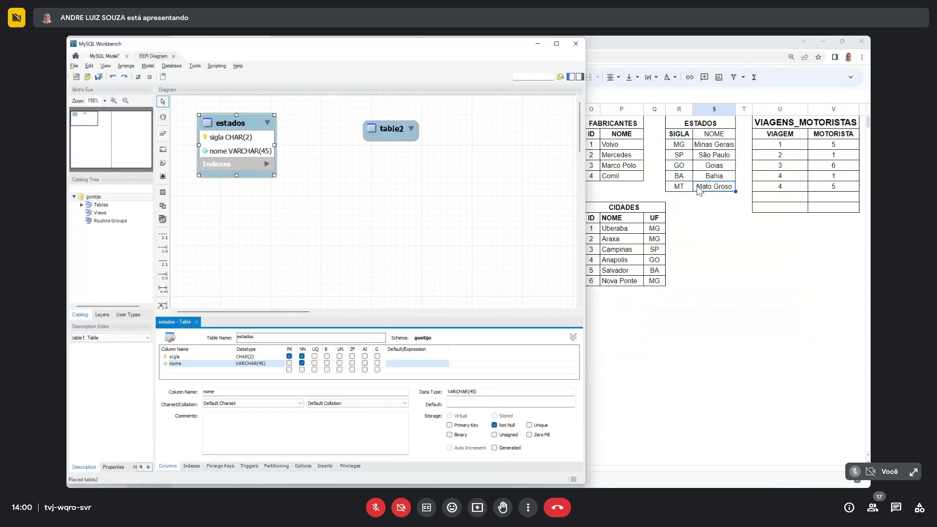
- Check the sigla column's auto-increment option, examine the ID numbering of the HORARIOS table in the spreadsheet, and return to MySQL Workbench
click(263, 356)
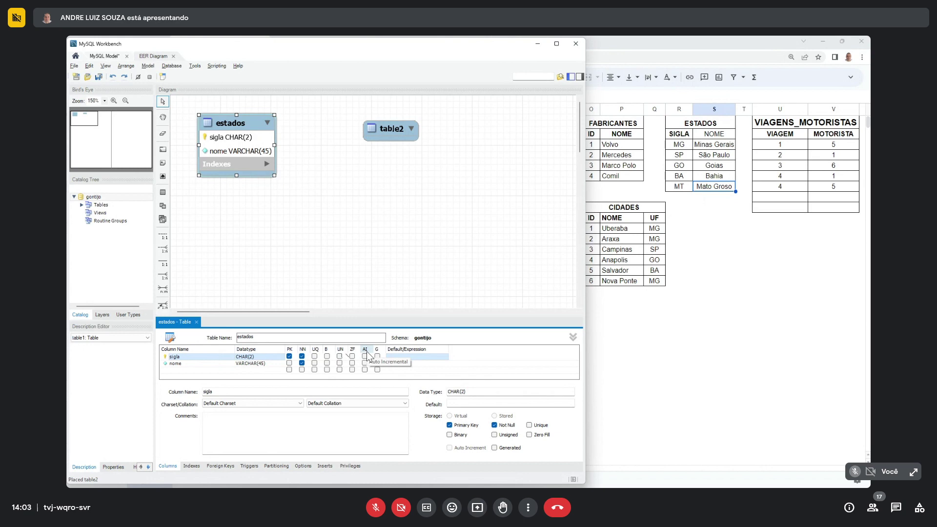
click(691, 221)
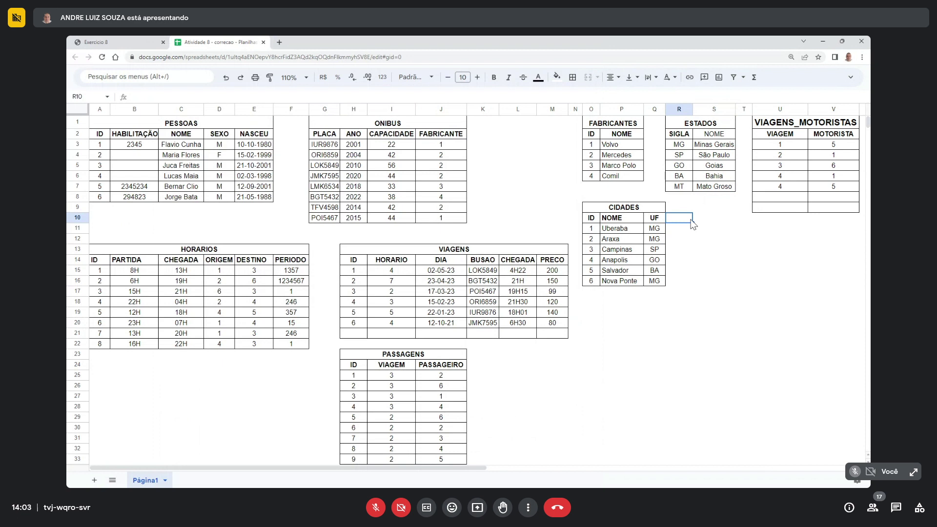
drag(142, 249, 157, 345)
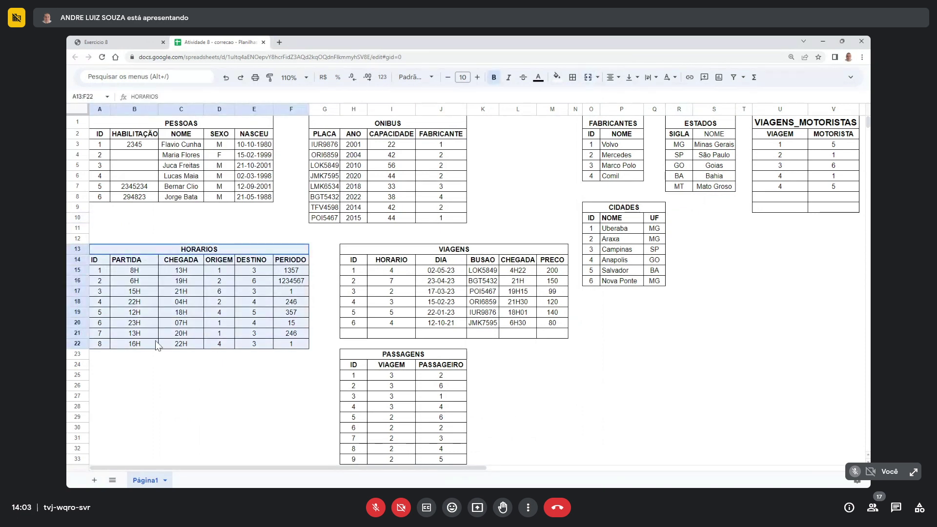
drag(100, 270, 100, 347)
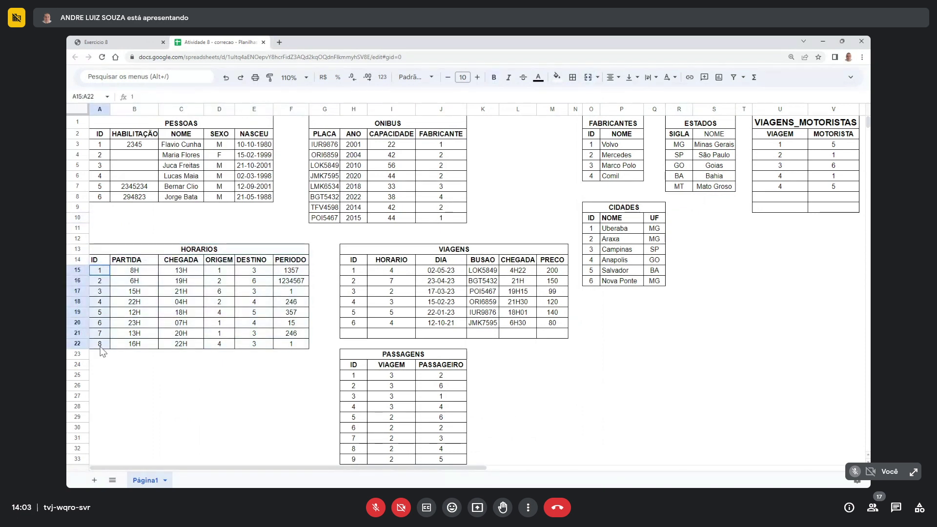
shift+click(101, 337)
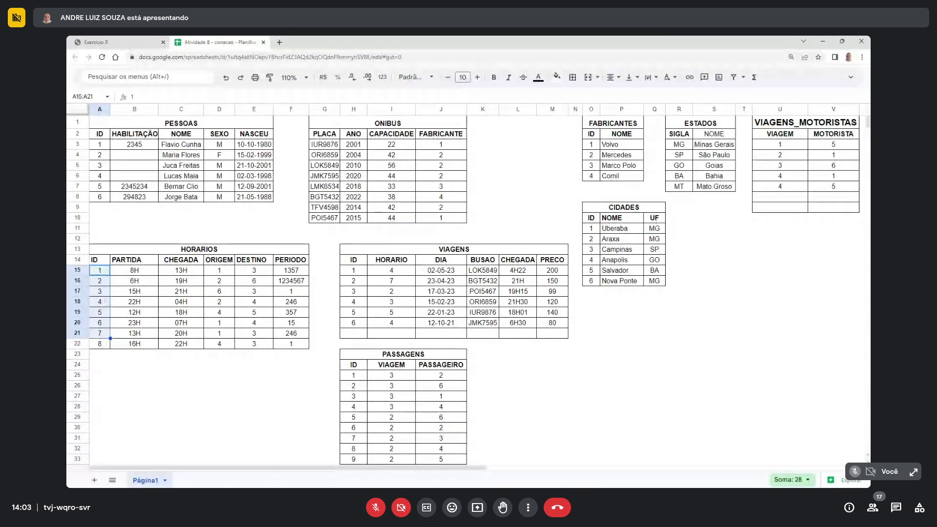
click(106, 355)
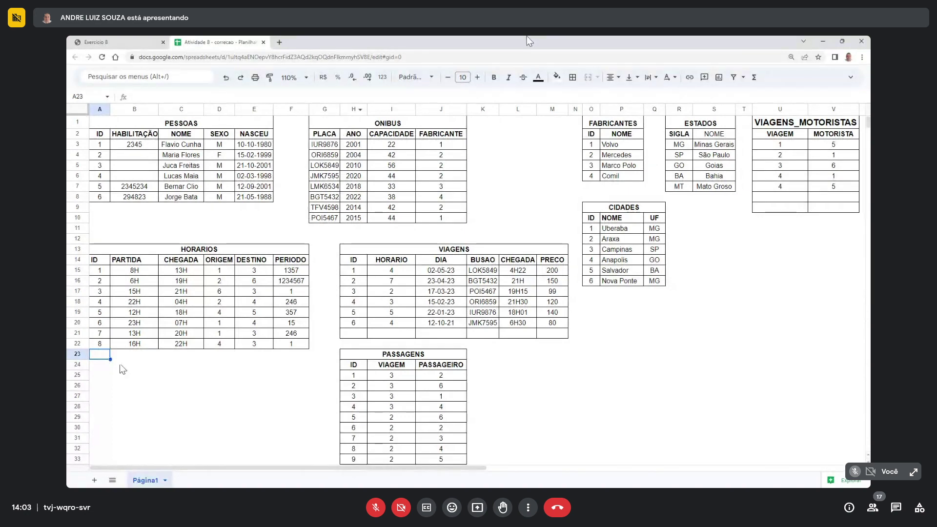
key(alt+Tab)
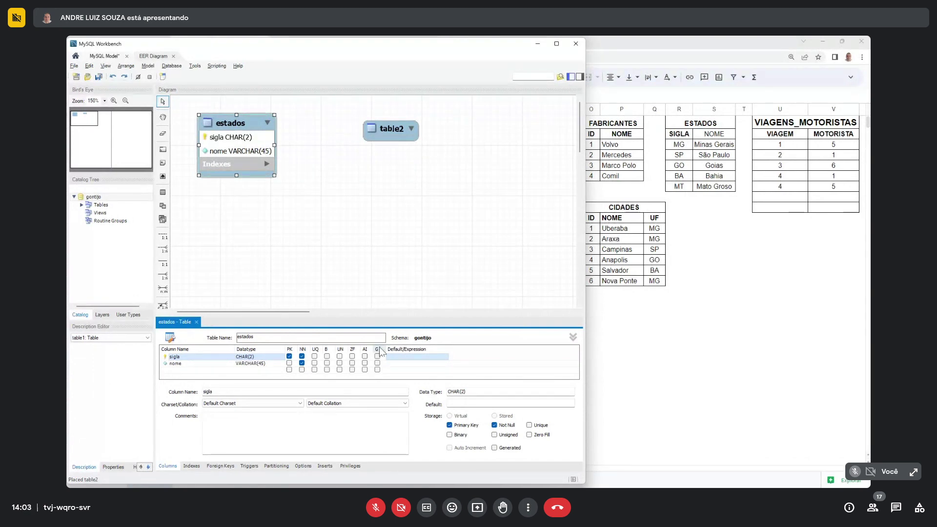
- Close the estados table editor and move the estados table slightly down and to the left on the canvas
click(258, 293)
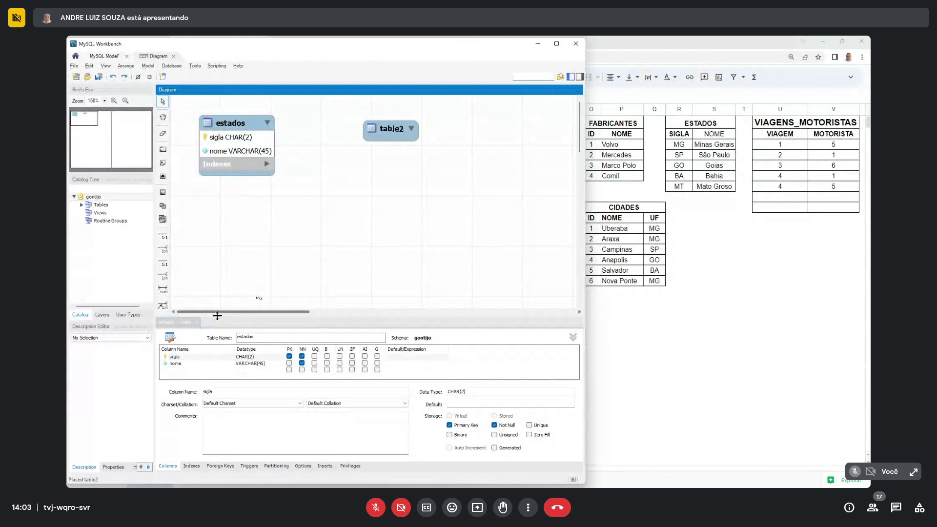
click(198, 323)
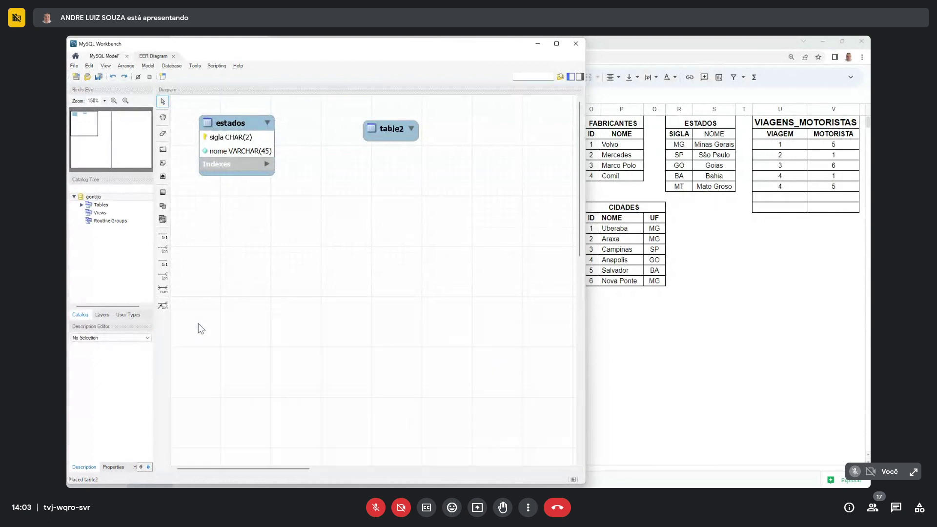
click(235, 130)
mouse_move(236, 130)
mouse_down()
mouse_move(252, 177)
mouse_move(227, 136)
mouse_up()
click(350, 188)
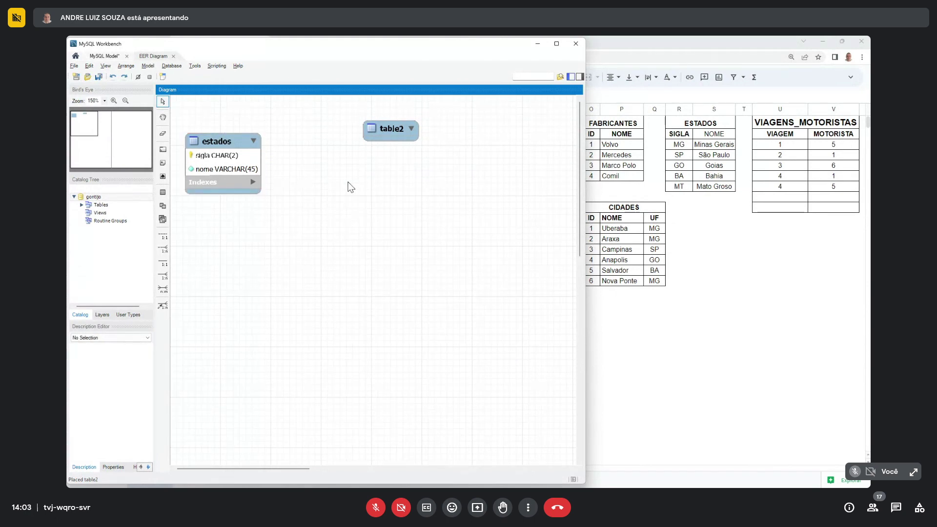
- Open table2 for editing and rename it as cidades
click(389, 129)
double_click(389, 130)
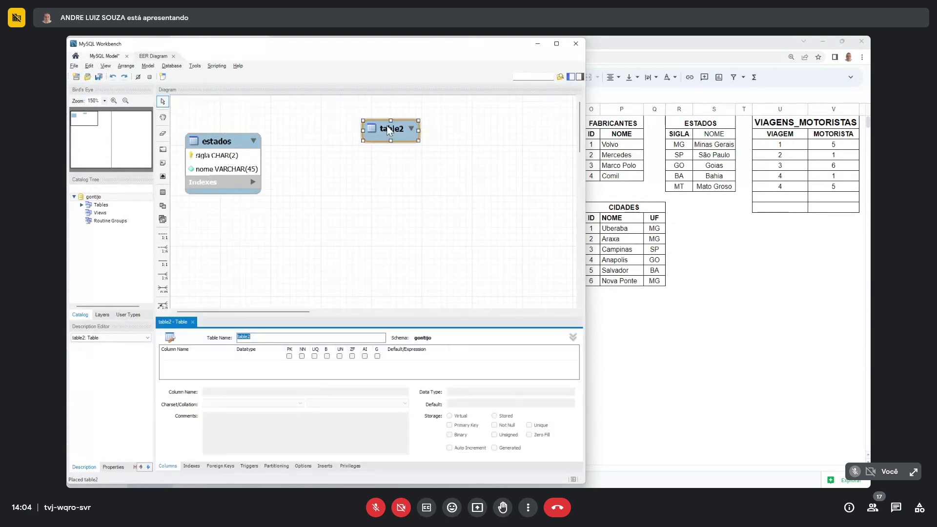
text(cidades)
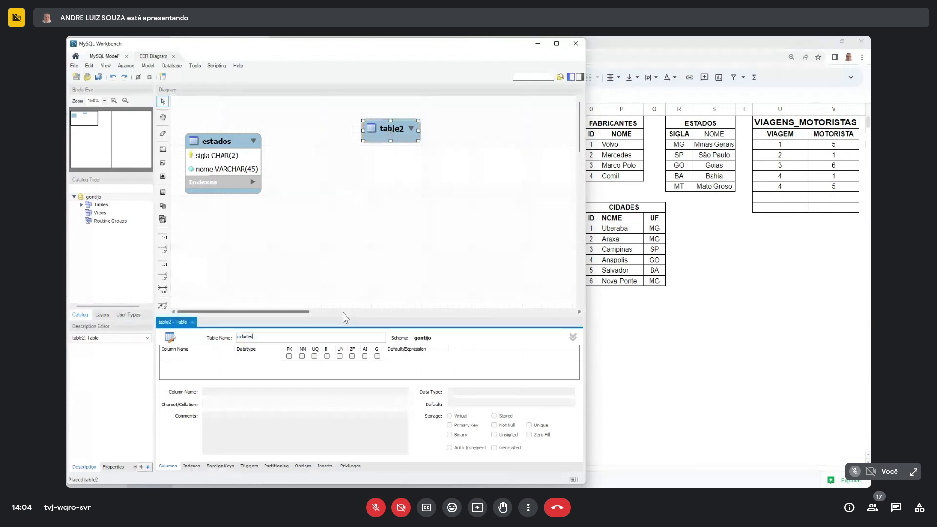
- Add an INT column named id to the cidades table as a not-null, auto-increment primary key
click(292, 357)
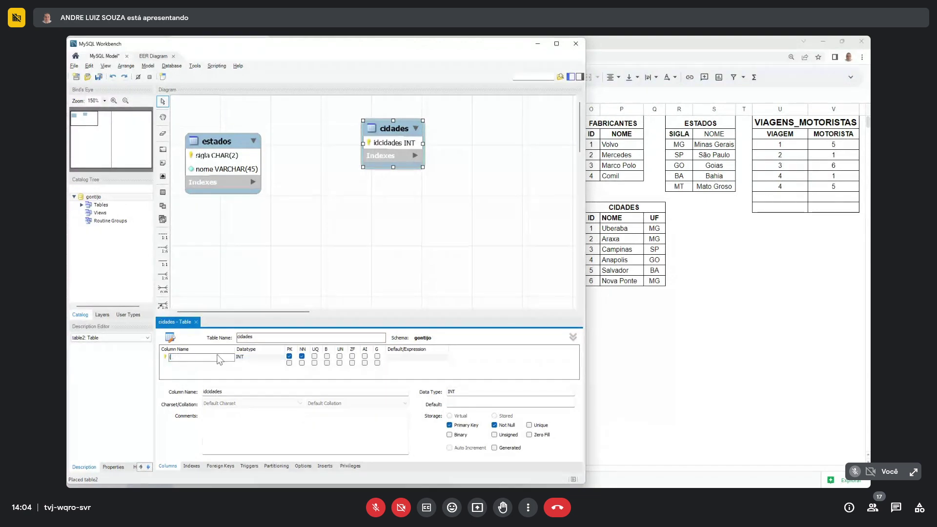
click(218, 357)
text(id)
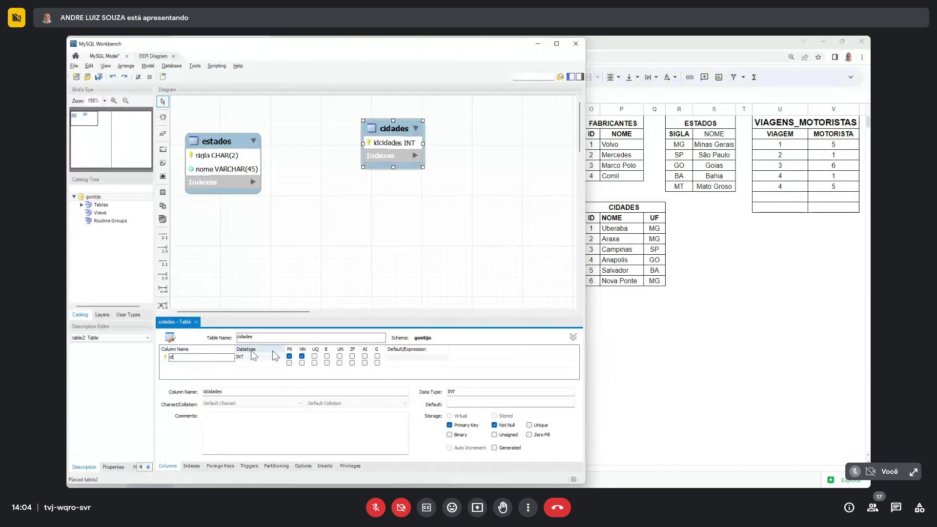
key(Return)
click(364, 356)
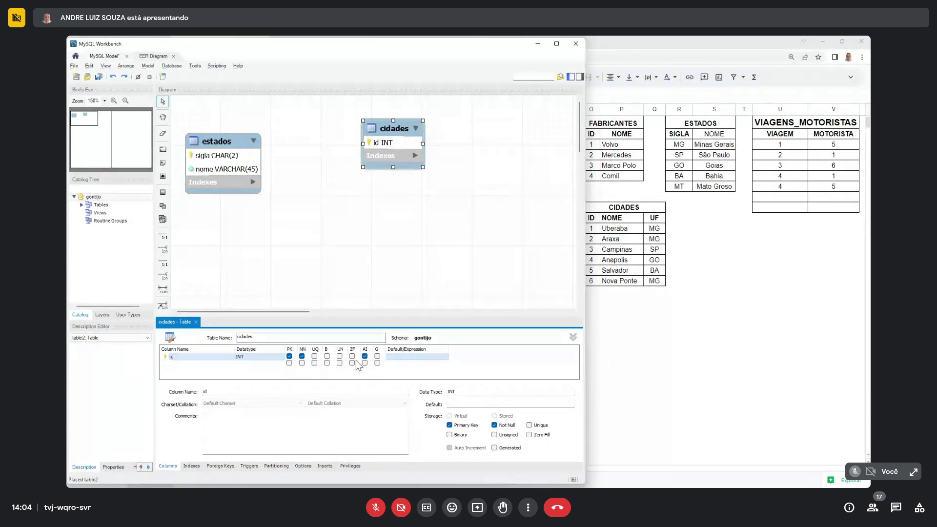
- Add a not-null nome column of type VARCHAR(80) to the cidades table and close the table editor
click(199, 363)
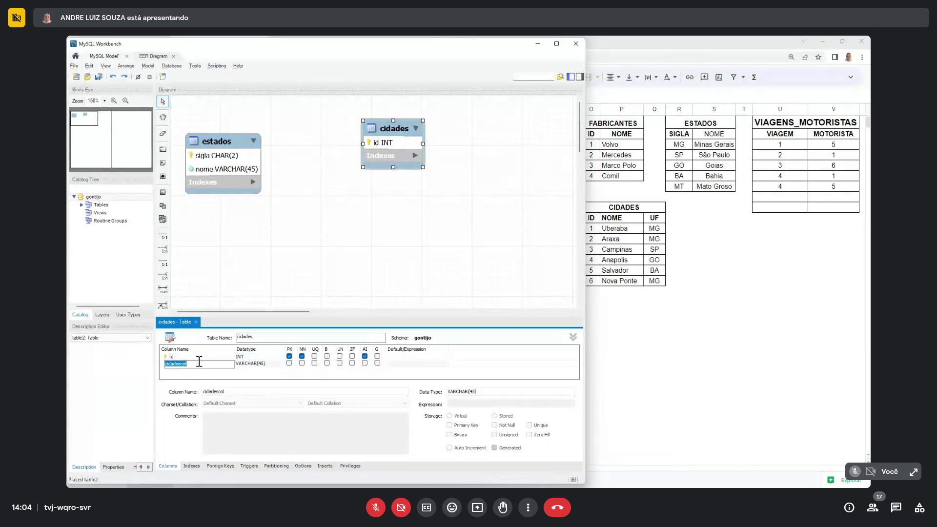
text(nome)
key(Tab)
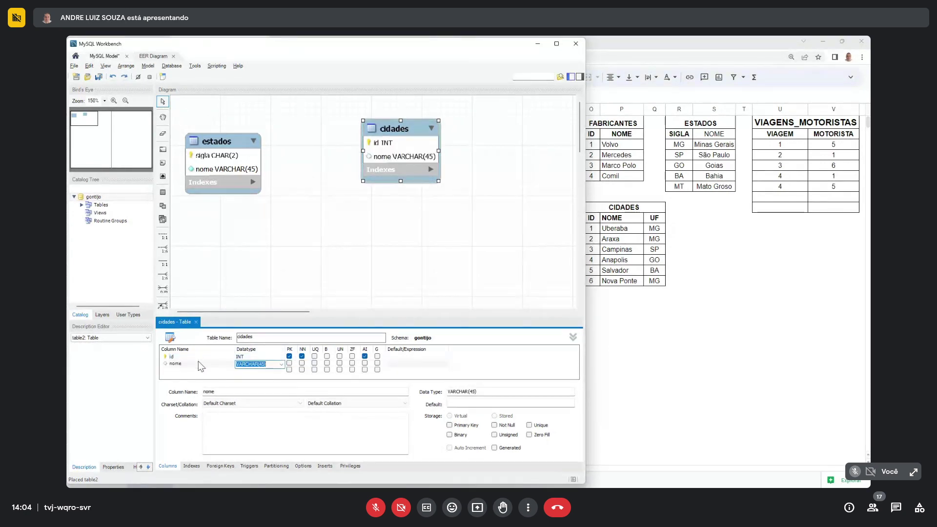
key(Home)
key(End)
key(Left)
key(Left)
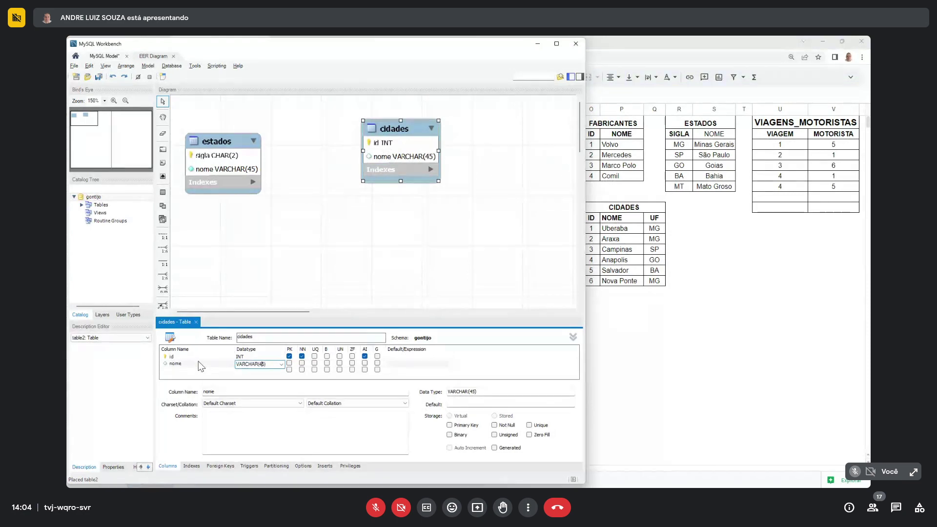
key(BackSpace)
key(Delete)
text(80)
click(302, 363)
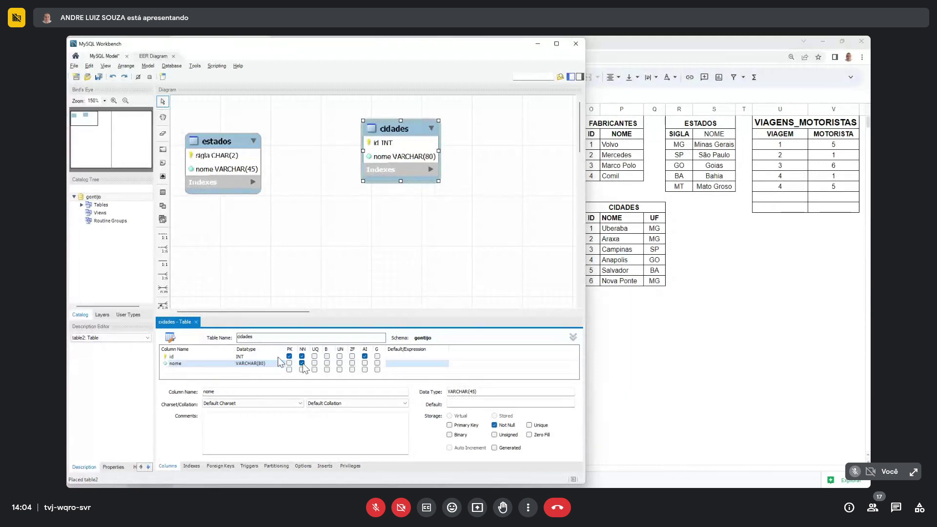
click(195, 322)
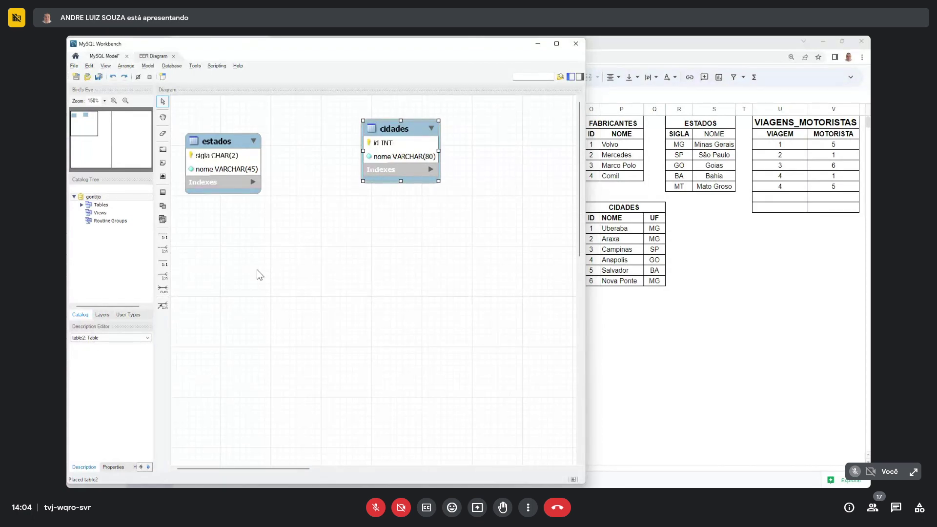
- Move the cidades table on the canvas so it lines up horizontally with the estados table, and deselect it
drag(407, 131, 386, 144)
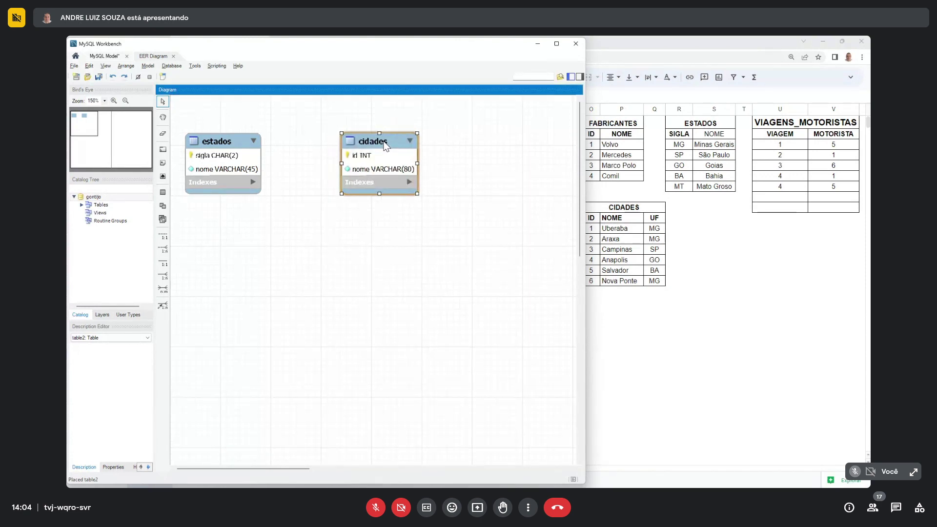
drag(384, 143, 389, 145)
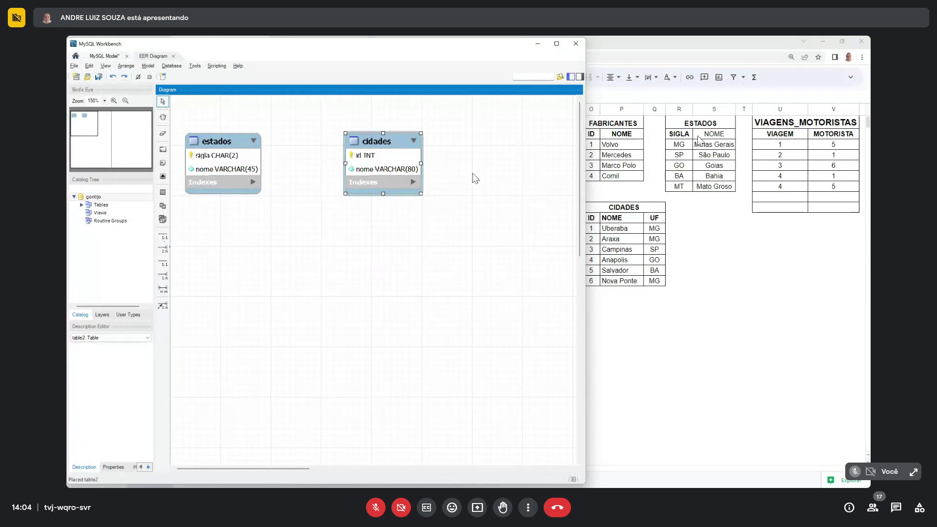
click(353, 198)
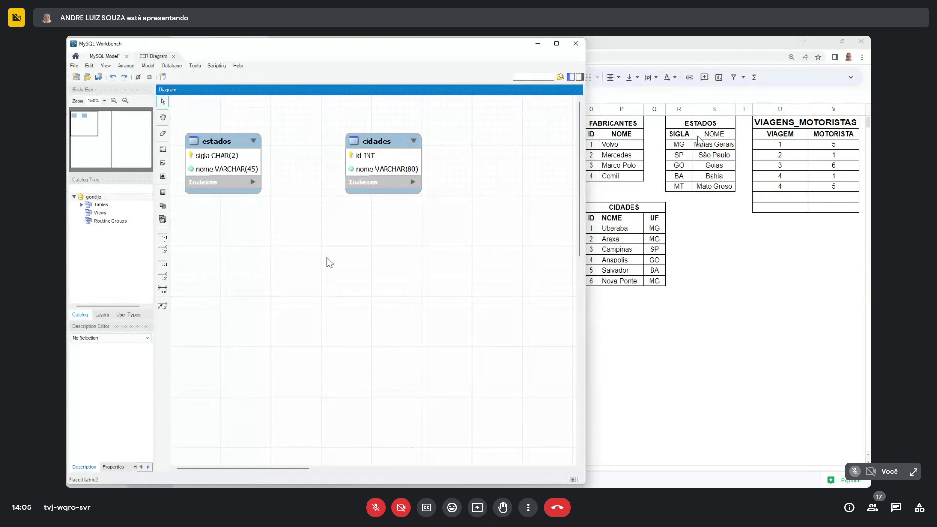
- Try a non-identifying 1:n relationship with the foreign key in estados referencing cidades, and undo it
click(166, 250)
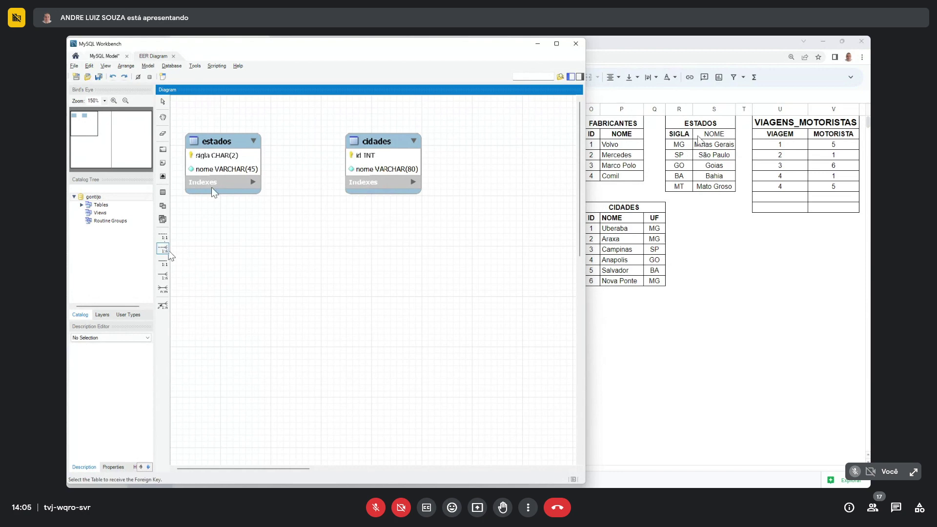
click(222, 164)
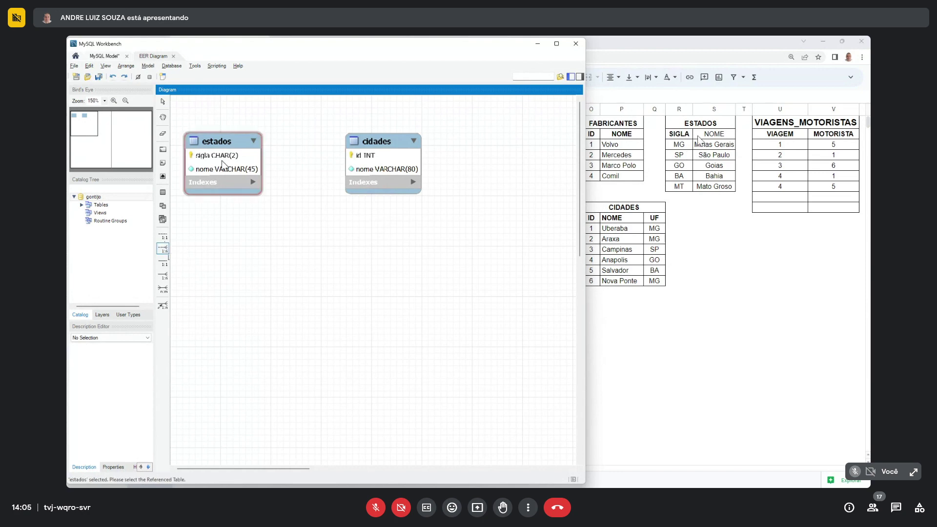
click(362, 162)
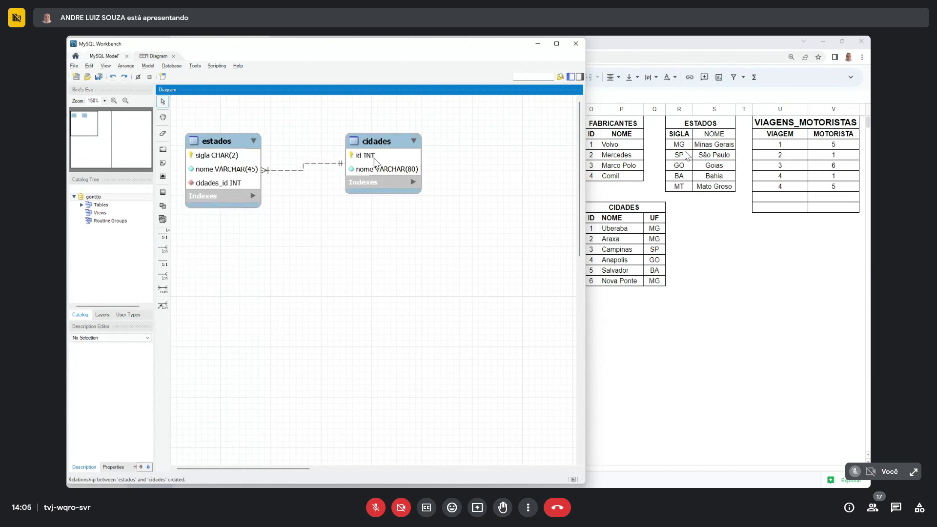
click(112, 77)
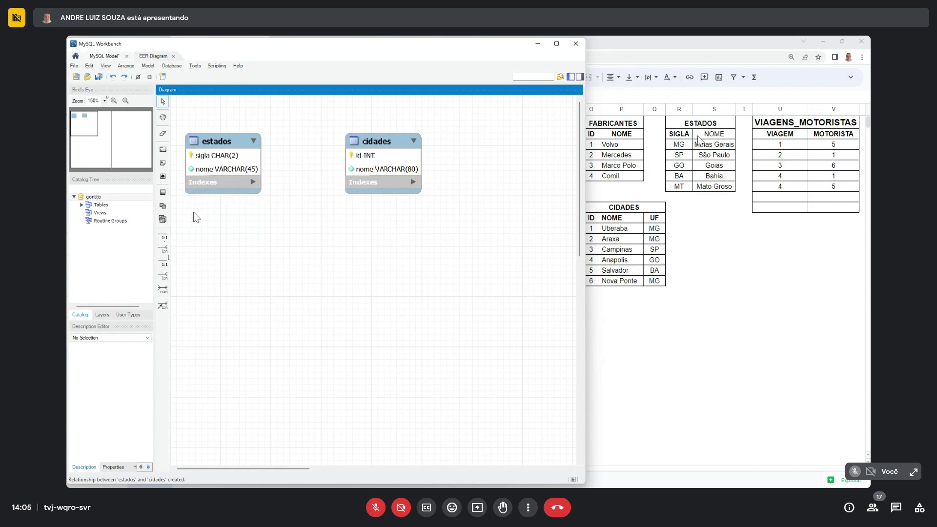
- Create a non-identifying 1:n relationship with the foreign key in cidades referencing the estados table
click(163, 249)
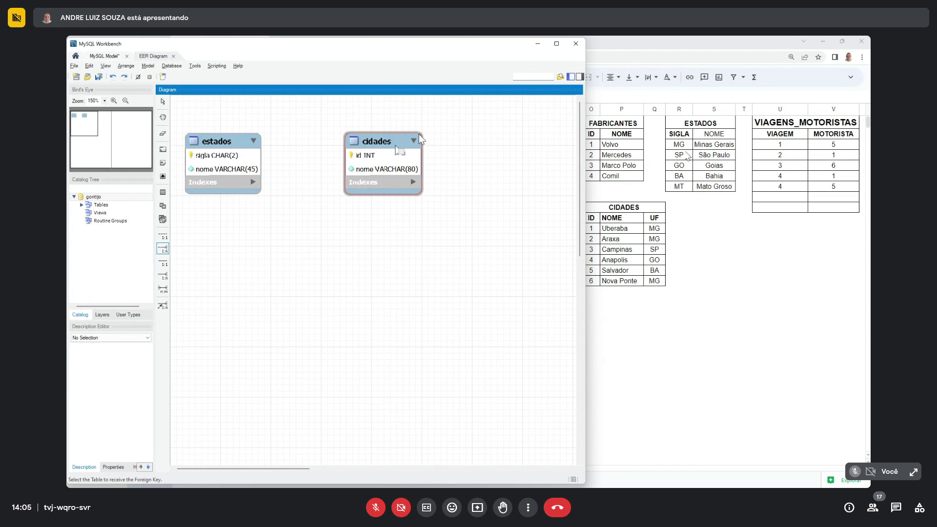
click(386, 156)
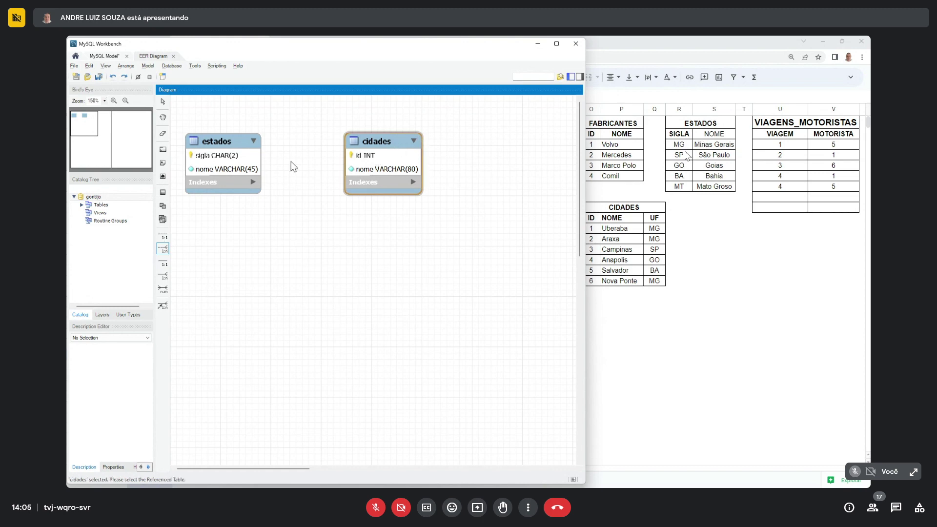
click(231, 171)
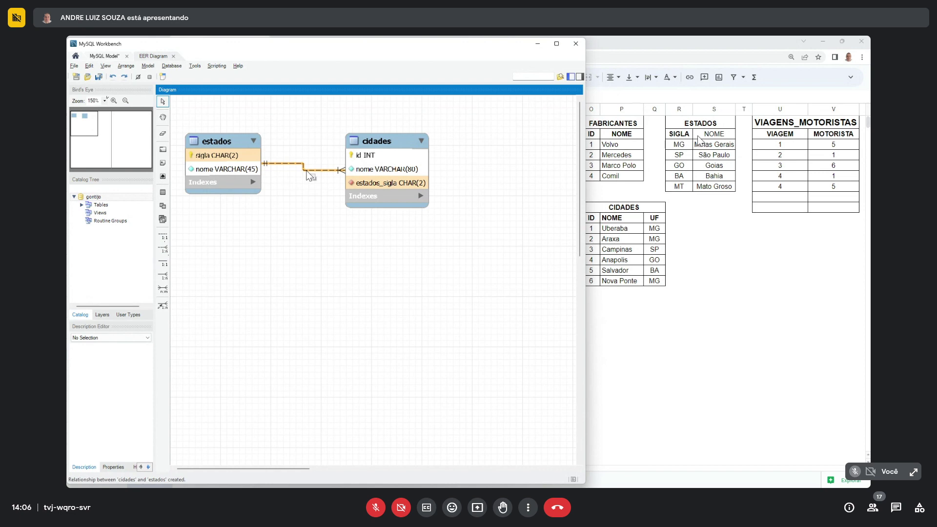
- Rename the estados_sigla foreign key column of the cidades table as uf and close the table editor
double_click(387, 145)
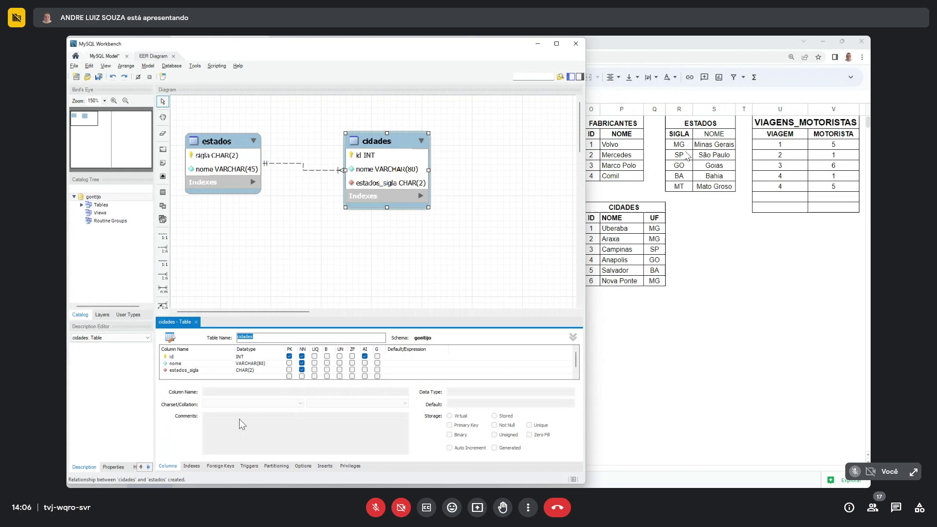
click(202, 370)
click(203, 373)
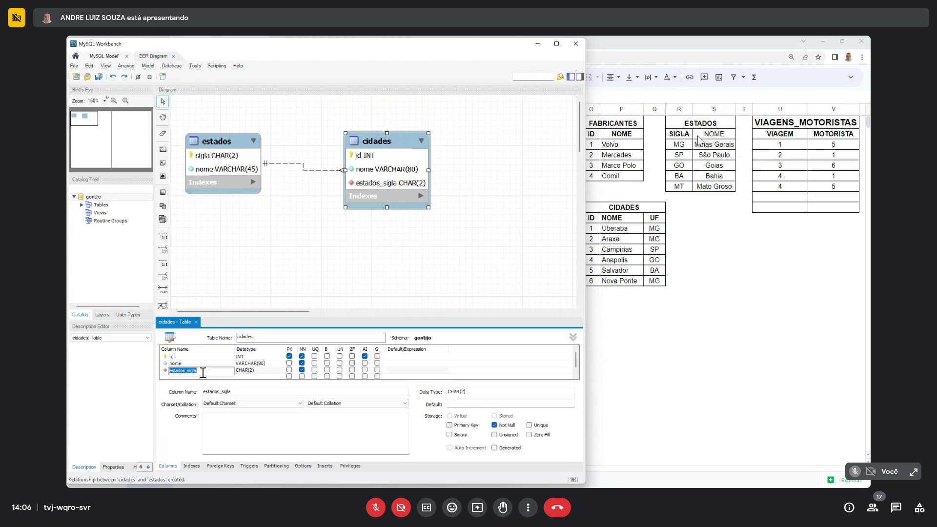
text(uf)
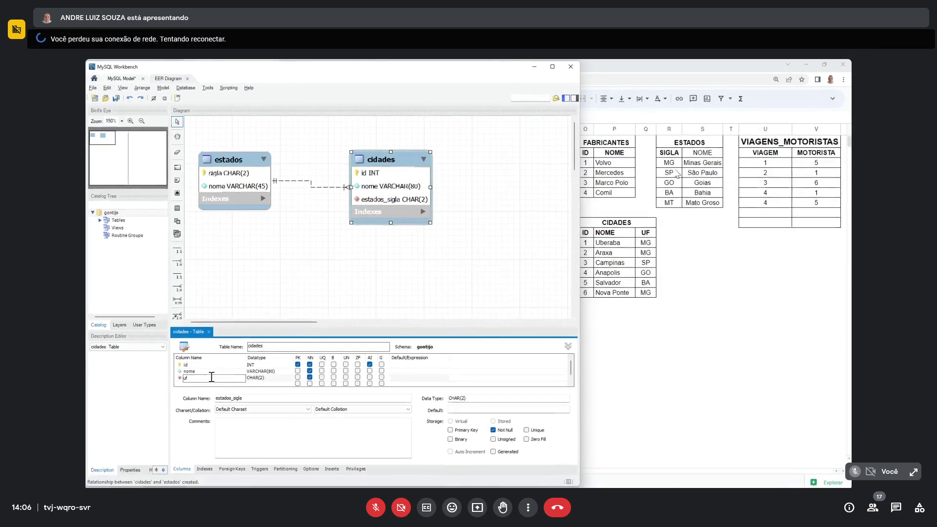
click(190, 364)
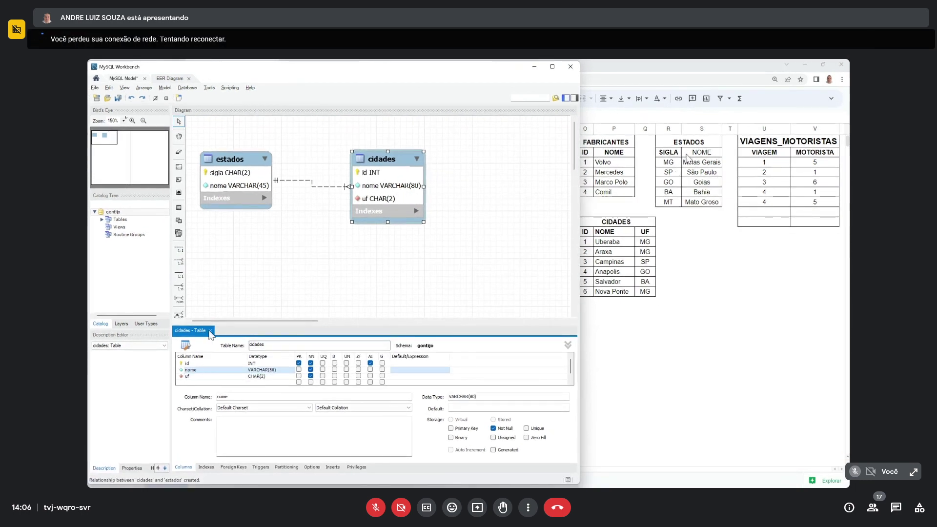
click(211, 330)
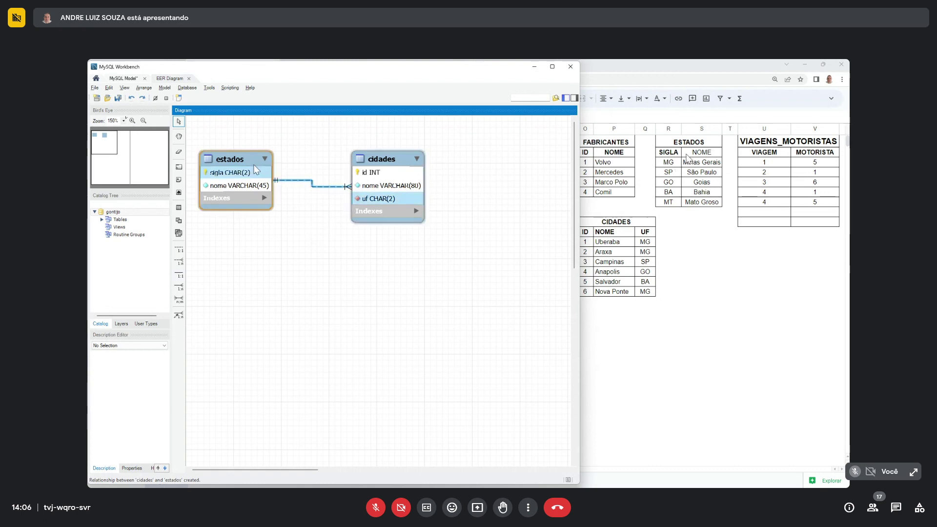
- Move the estados table slightly up and bring the cidades table up and closer to it on the canvas
drag(256, 156, 260, 145)
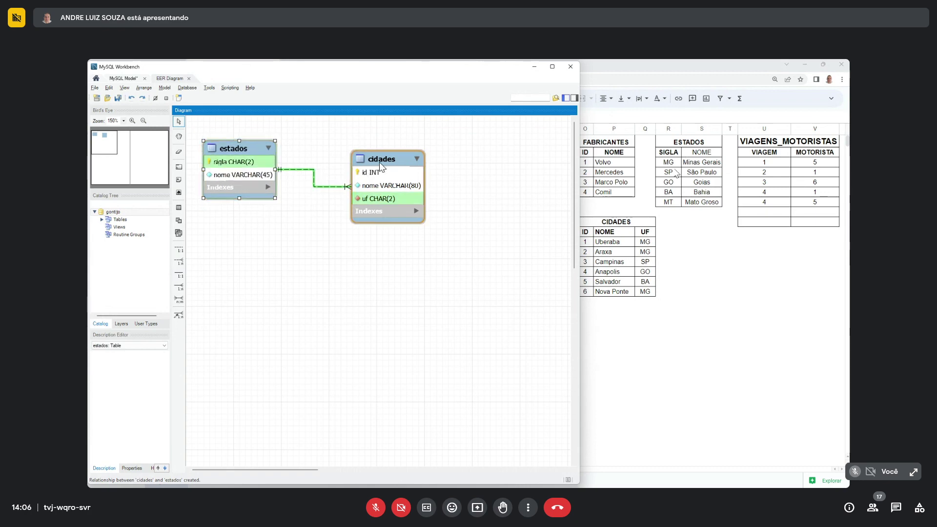
drag(379, 162, 372, 155)
click(309, 195)
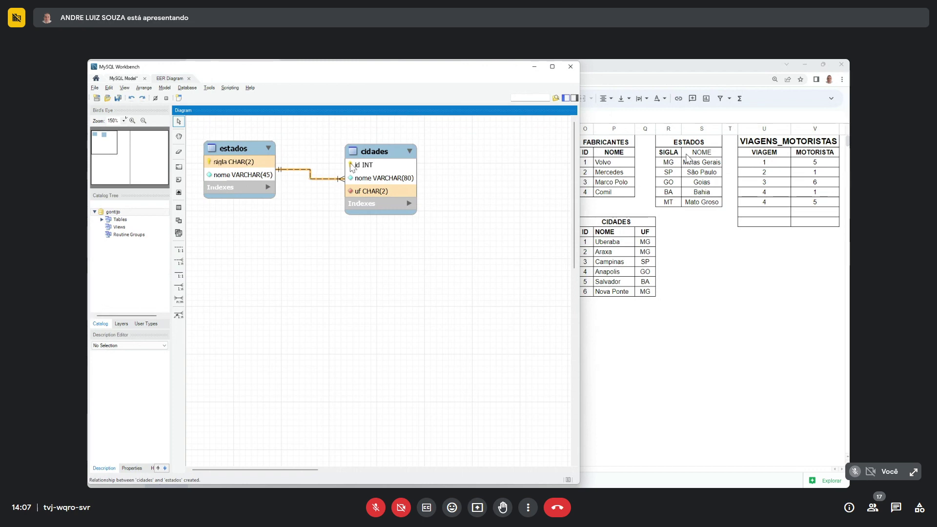
drag(375, 157, 361, 157)
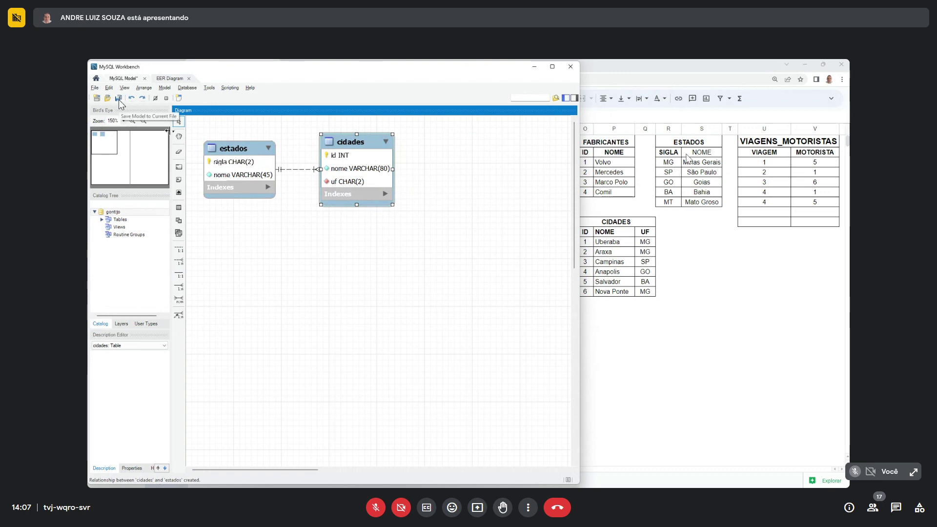
- Start saving the model, create a folder named BD1 on Disco Local (C:), and open it as the save location
click(119, 99)
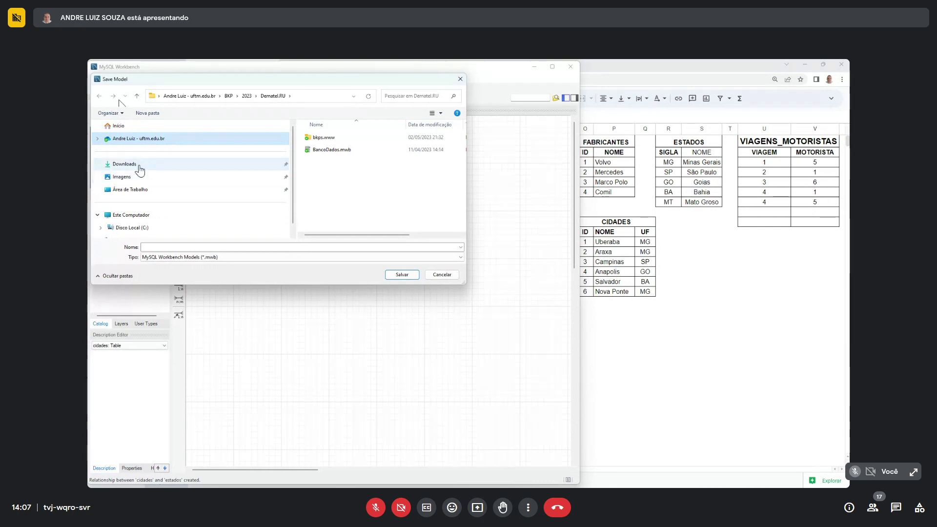
click(131, 214)
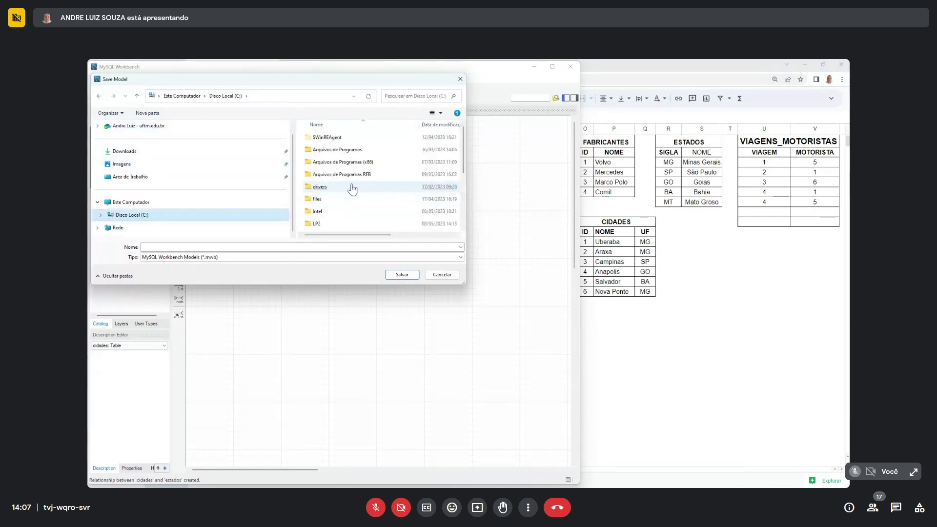
scroll(352, 190, down, 1)
click(342, 188)
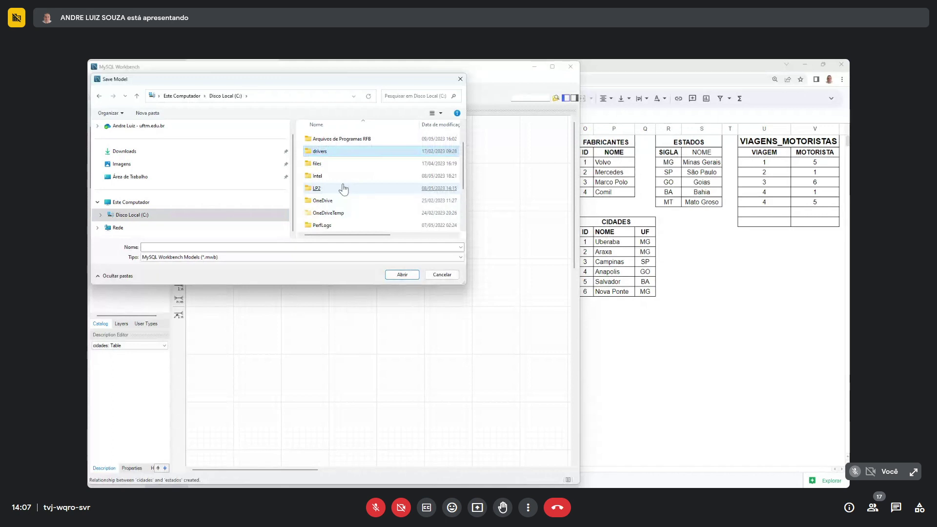
click(142, 113)
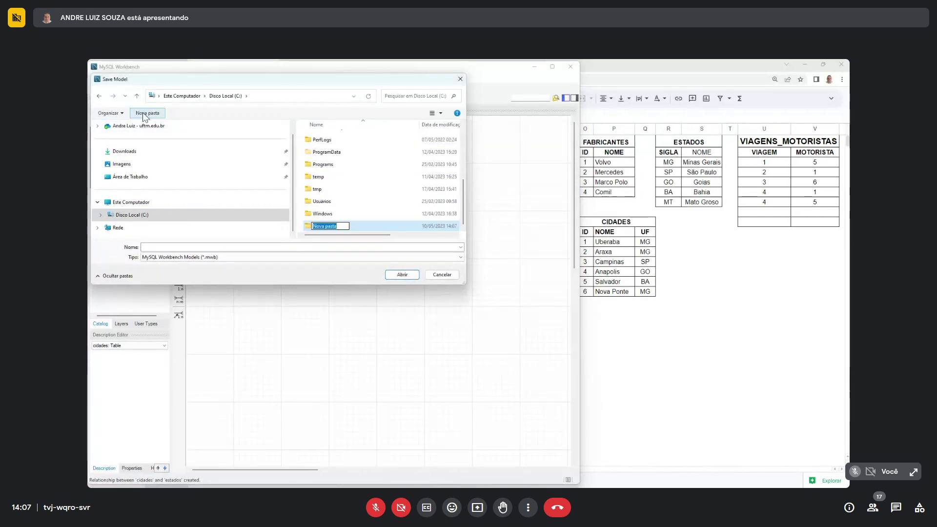
text(BD1)
key(Return)
key(Return)
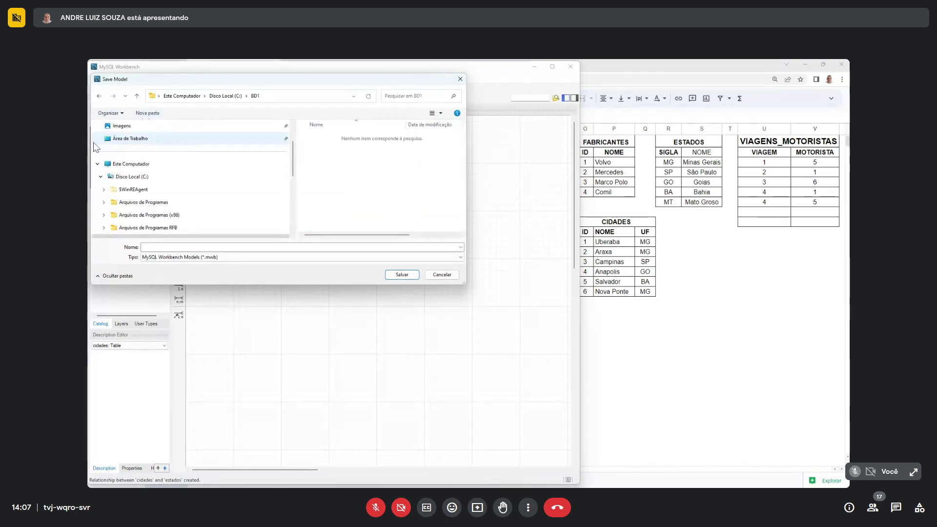
- Save the model in the BD1 folder as banco.gontijo.mwb
click(230, 246)
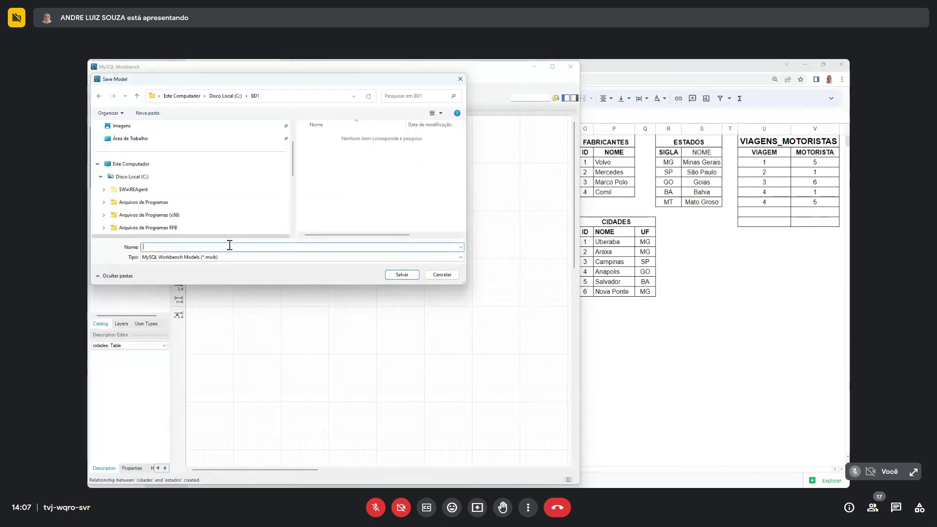
text(banco.gontij)
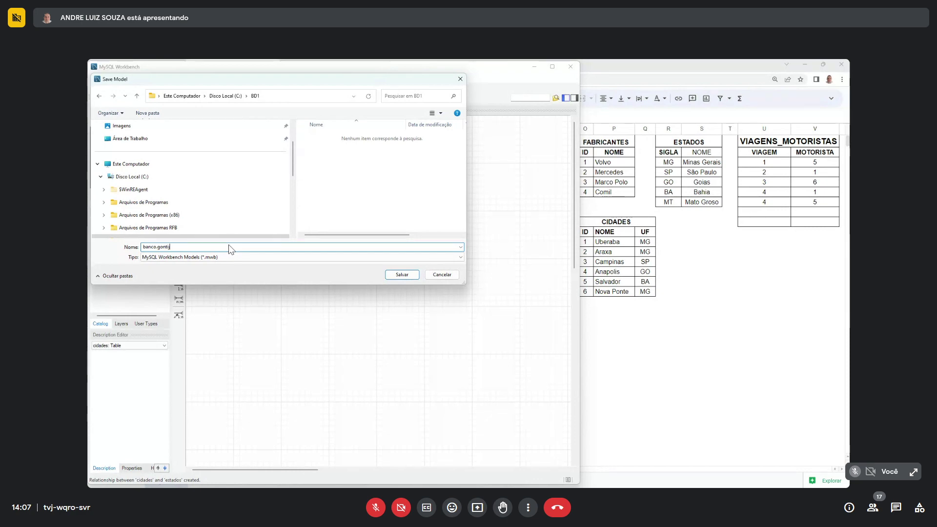
text(o.m)
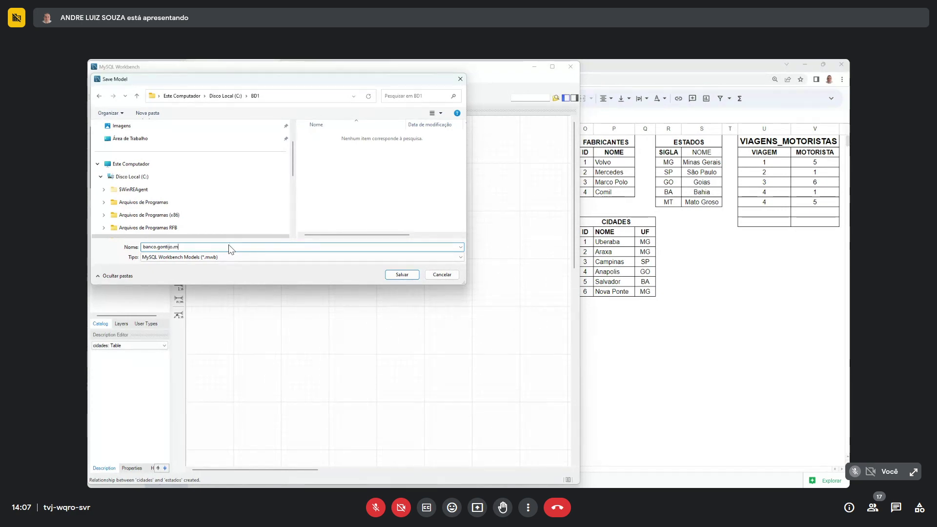
text(wb)
click(401, 276)
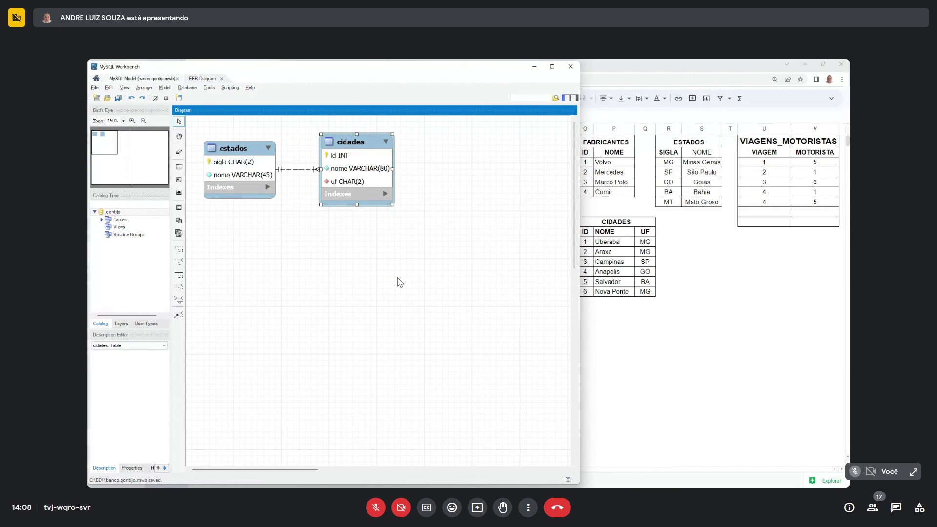
- Place a new table to the right of cidades on the diagram and name it fabricantes
click(243, 265)
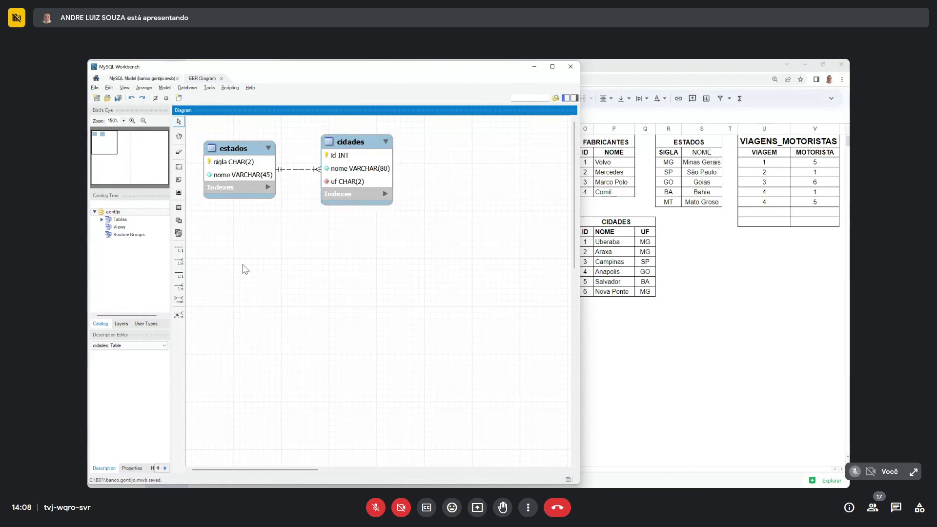
click(179, 208)
click(449, 200)
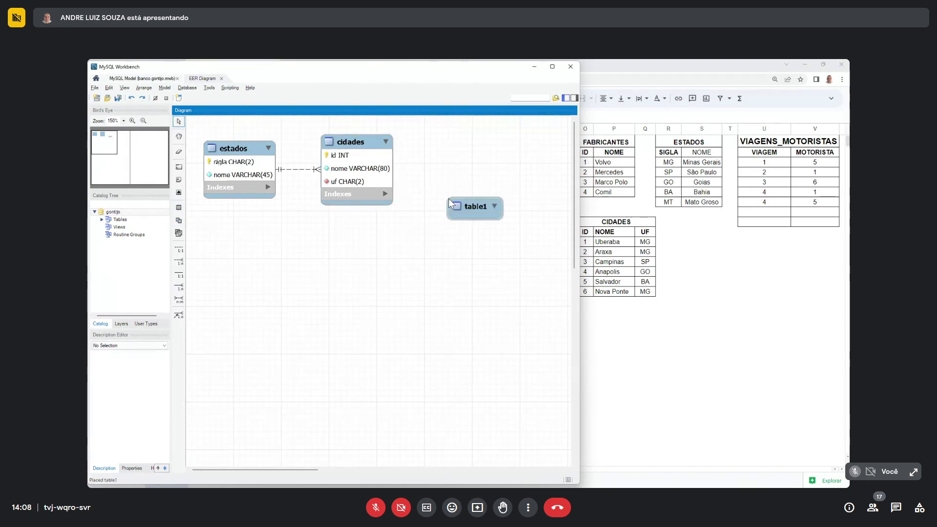
double_click(478, 207)
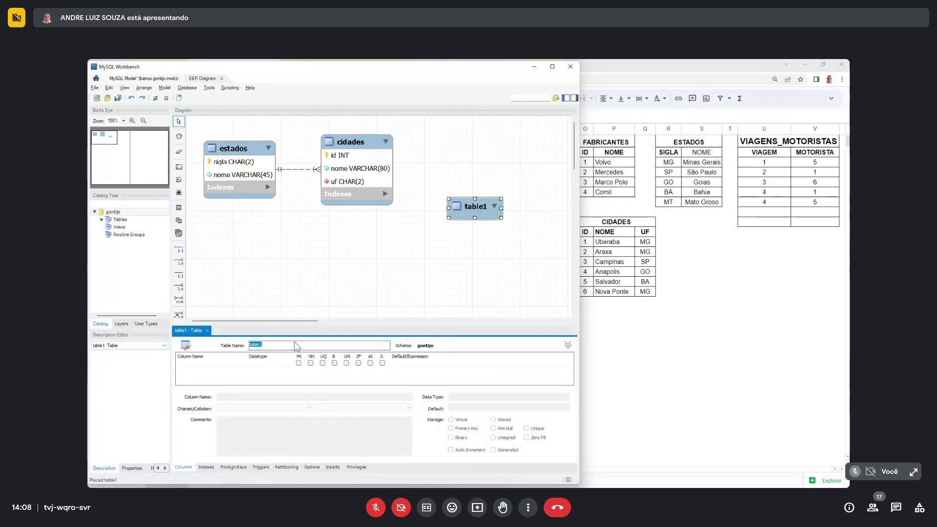
text(fabricantes)
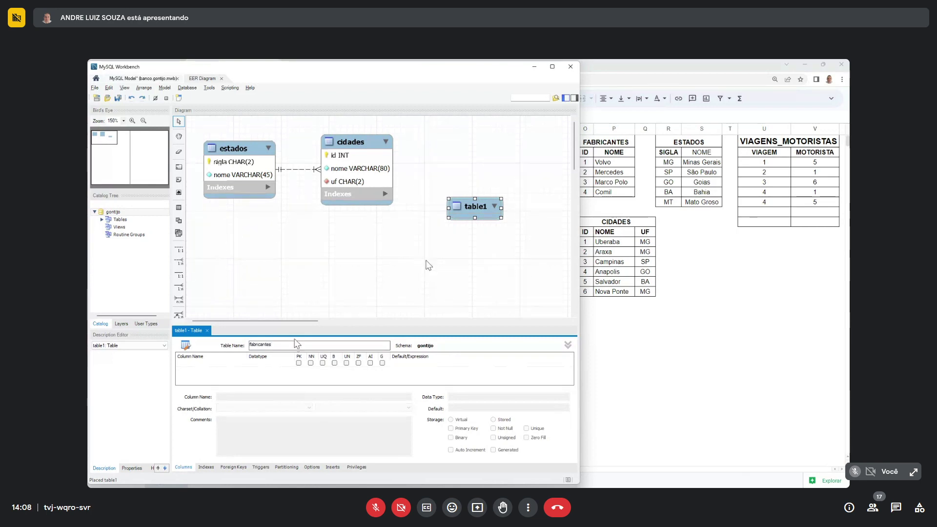
- Add an auto-incrementing INT primary key column named id to the fabricantes table
click(299, 364)
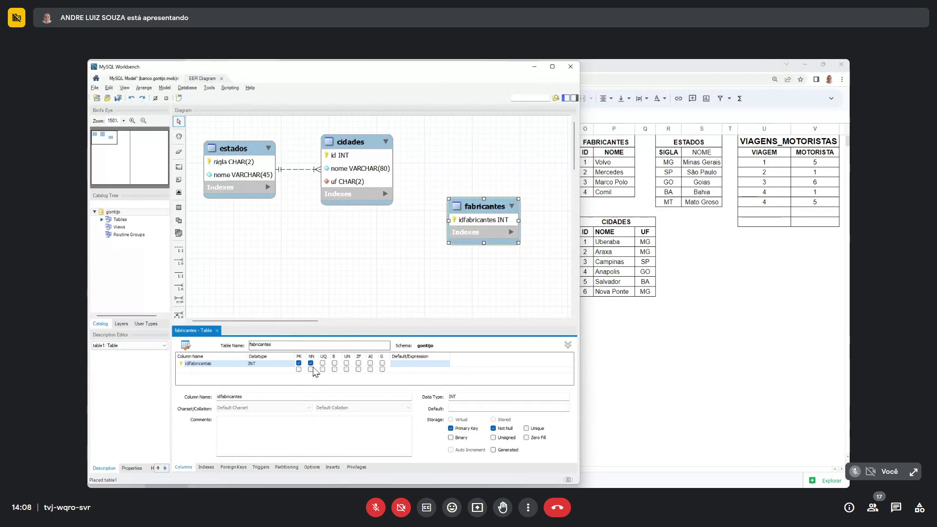
click(219, 364)
text(id)
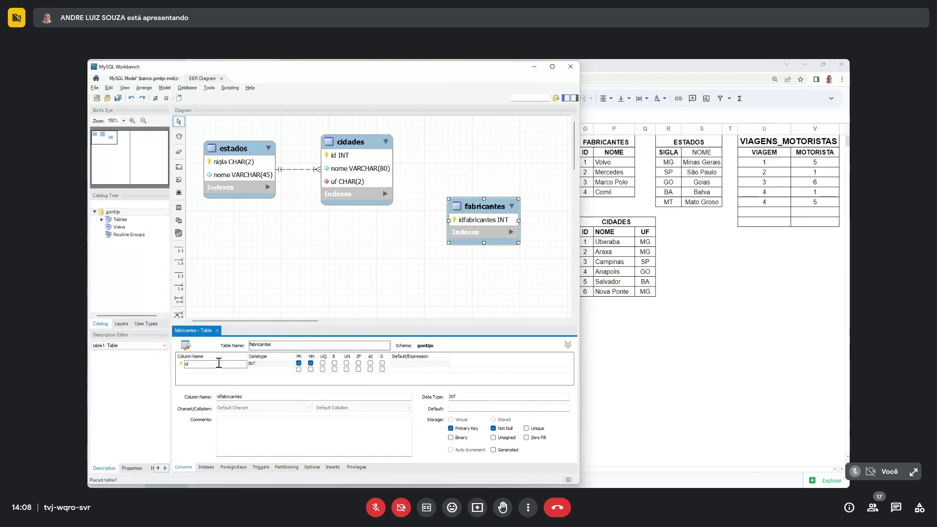
click(371, 363)
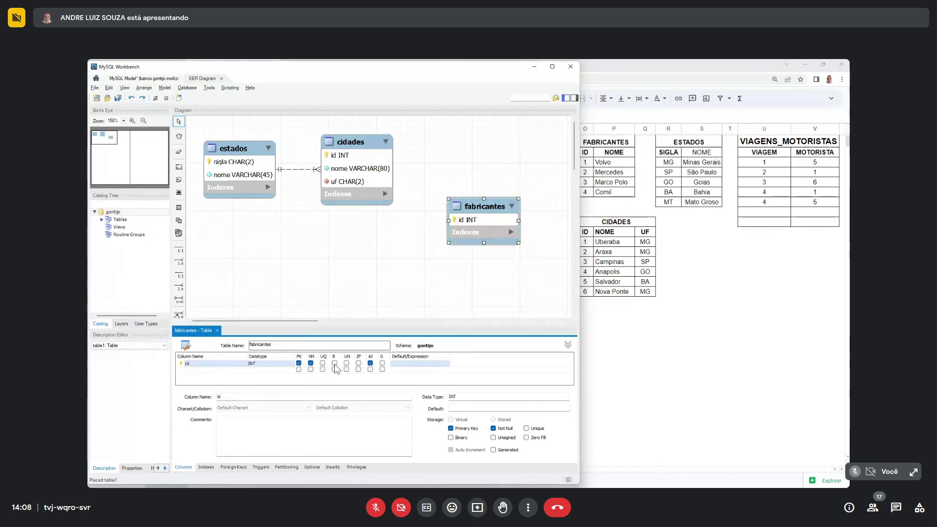
- Add a not-null VARCHAR(45) column named nome to the fabricantes table and close its editor
click(228, 371)
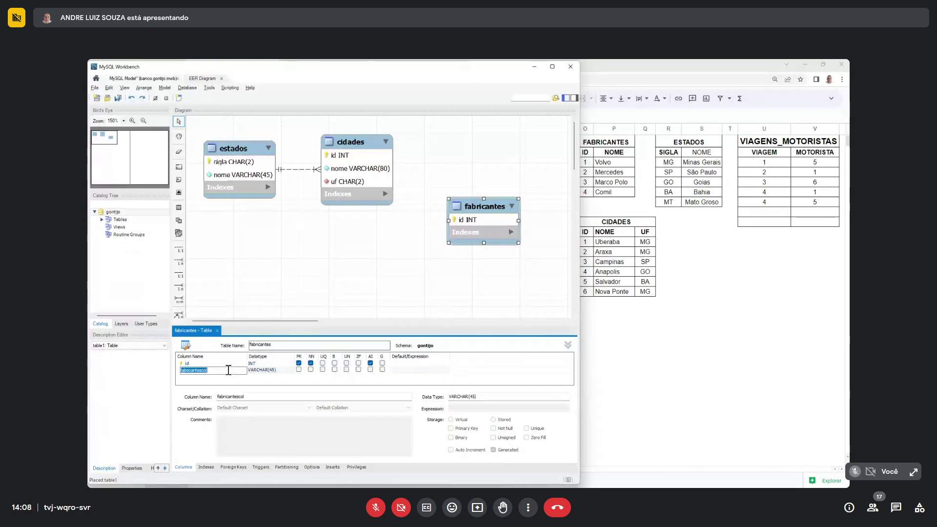
text(nome)
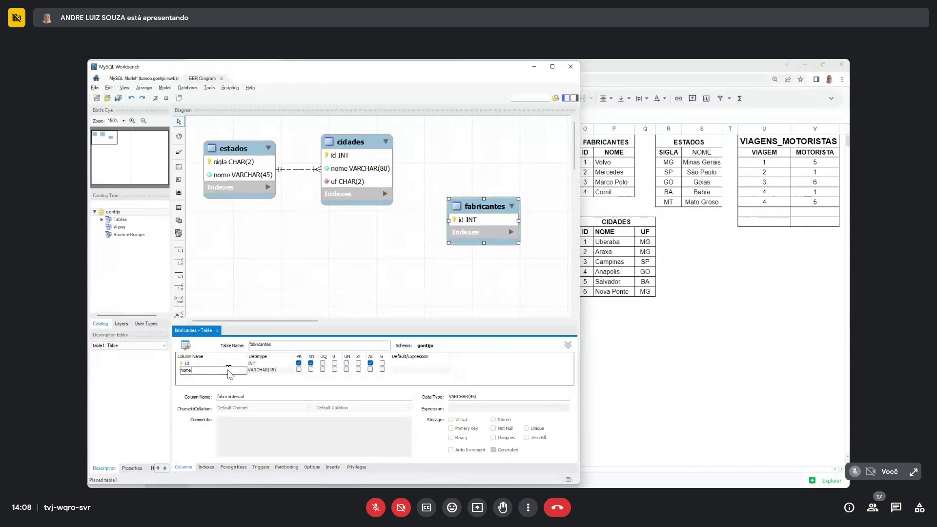
key(Tab)
click(311, 370)
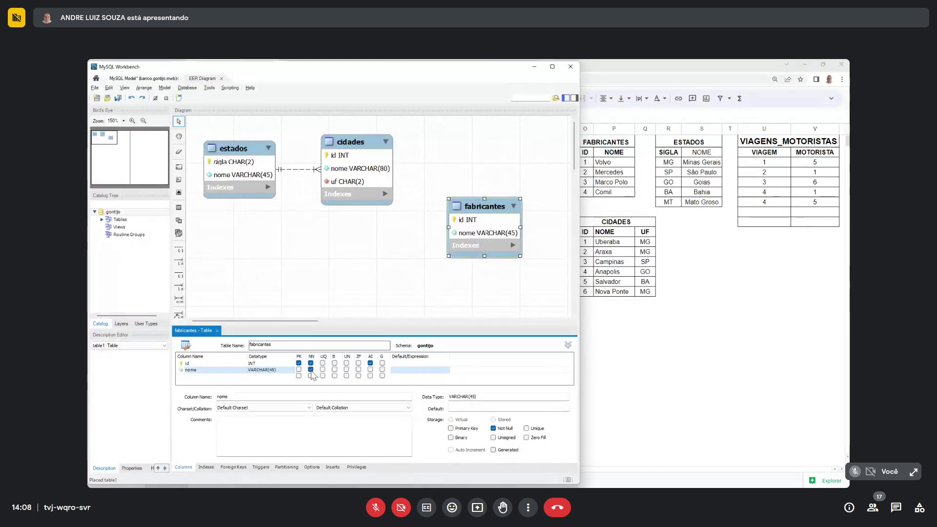
click(222, 363)
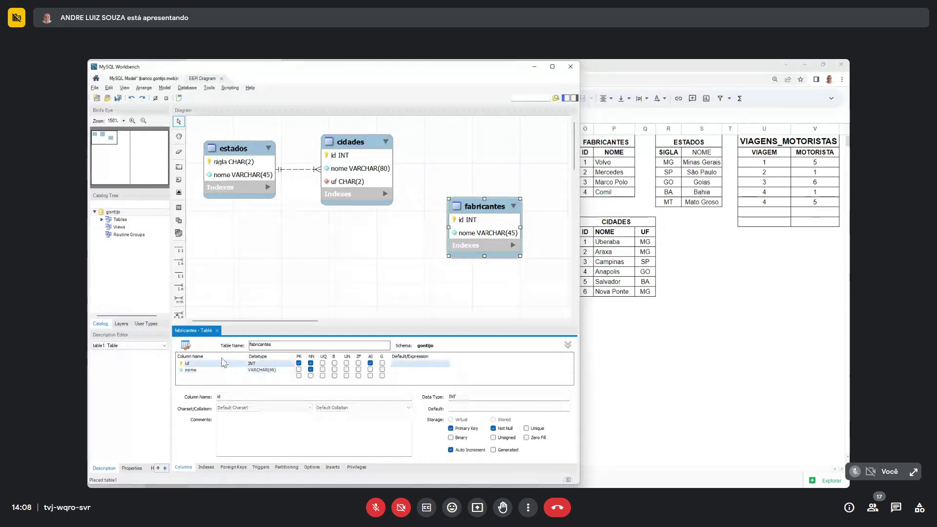
click(218, 331)
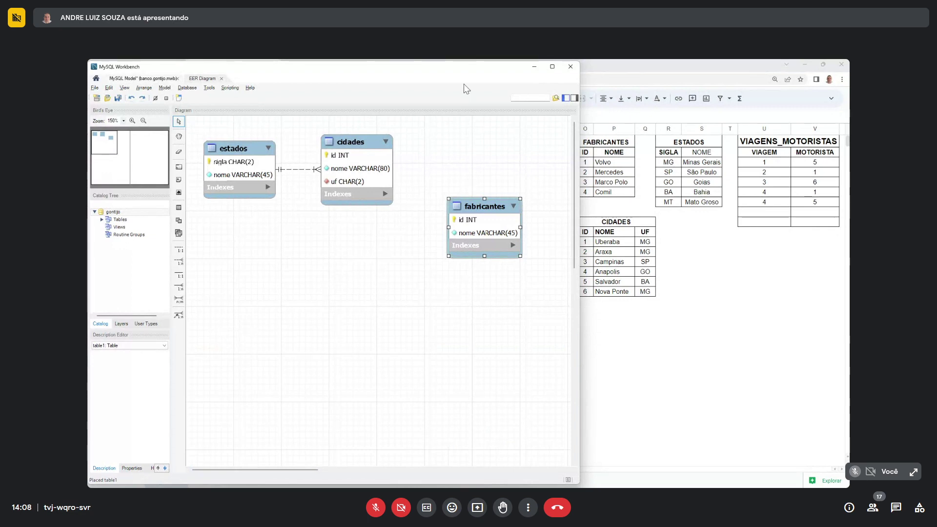
- Lower and widen the Workbench window to reveal the spreadsheet headings, and move the fabricantes table up and farther right of cidades
drag(458, 63, 505, 180)
drag(634, 316, 725, 317)
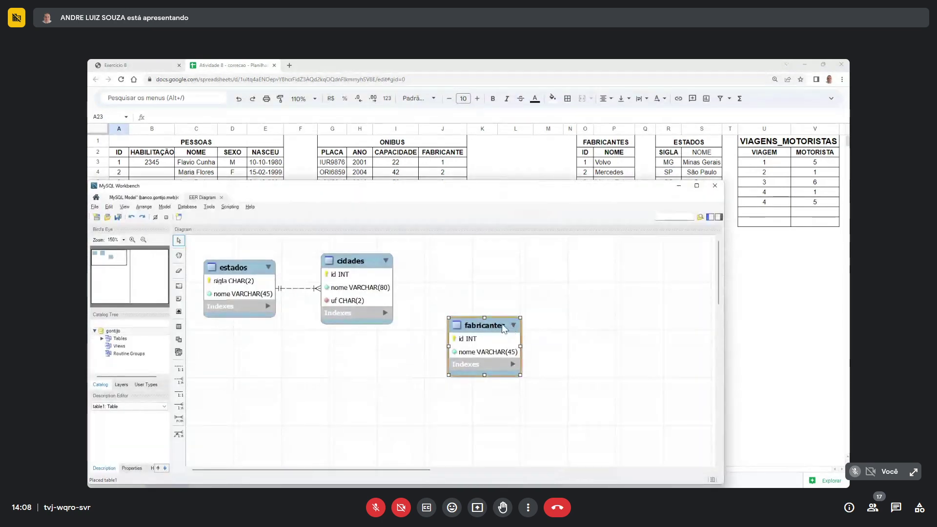
drag(504, 328, 637, 260)
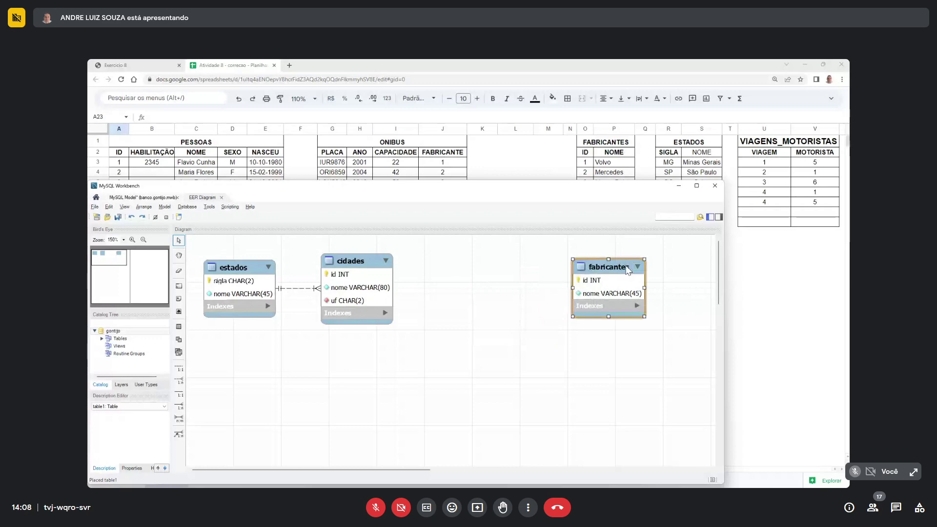
click(430, 285)
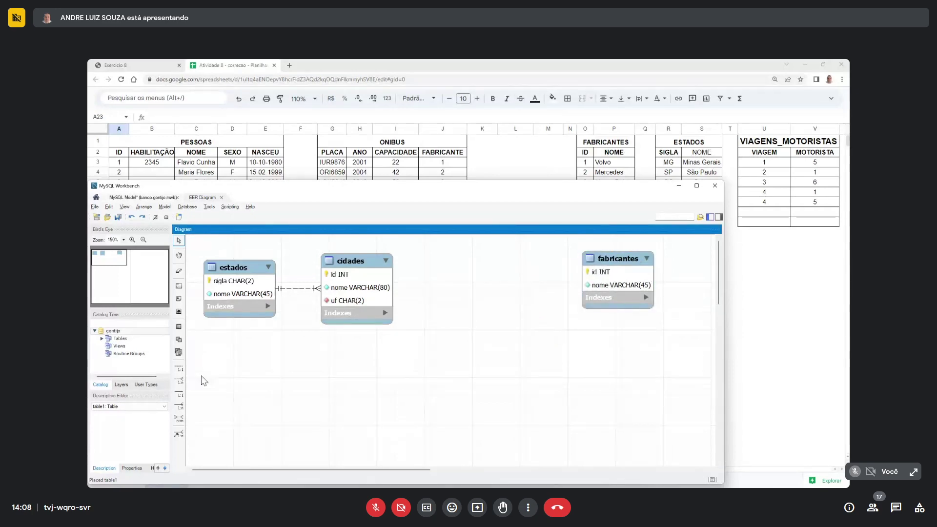
- Place a new table below and to the left of fabricantes and name it onibus
key(t)
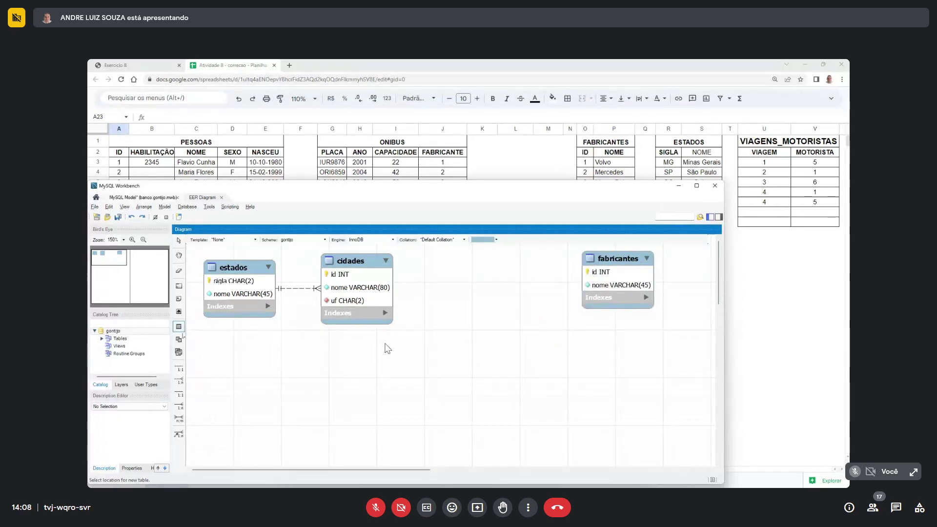
click(497, 339)
double_click(520, 347)
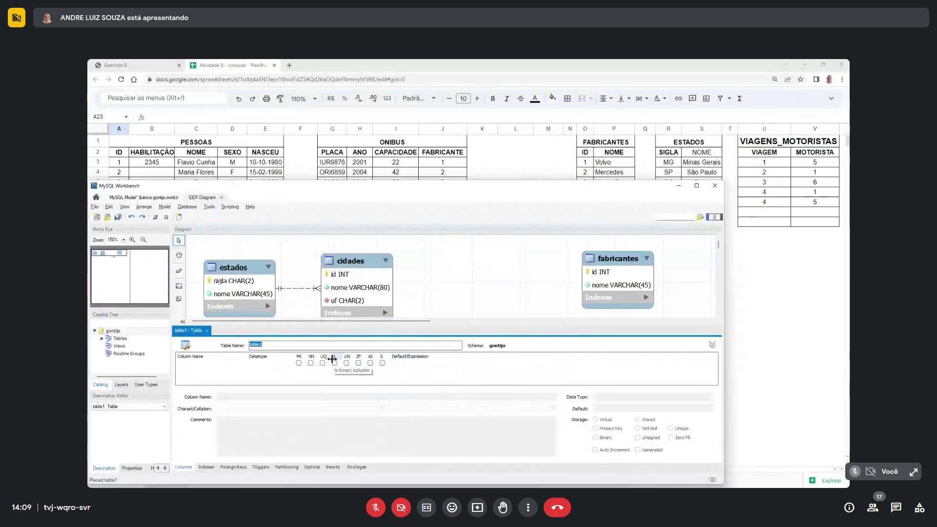
text(onibu)
key(BackSpace)
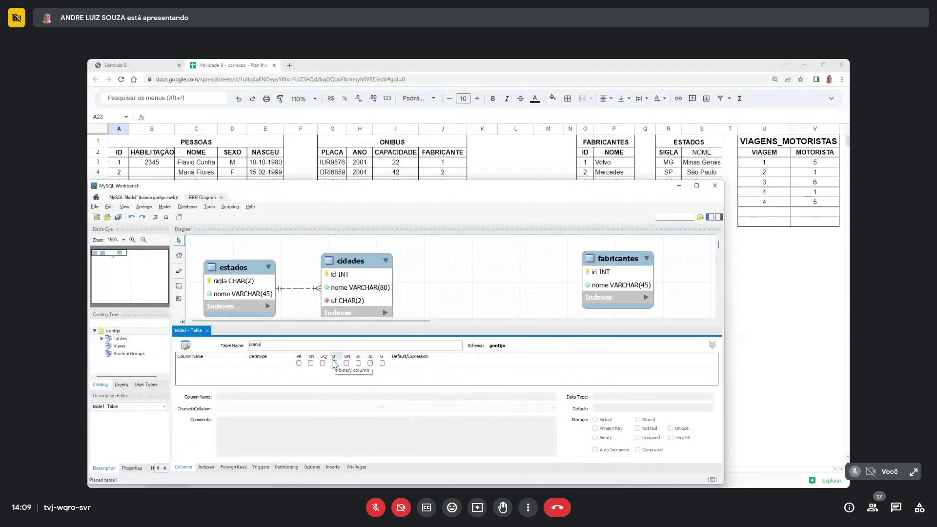
key(BackSpace)
text(bus)
- Add a primary key column named placa with type CHAR(7) to the onibus table
click(233, 362)
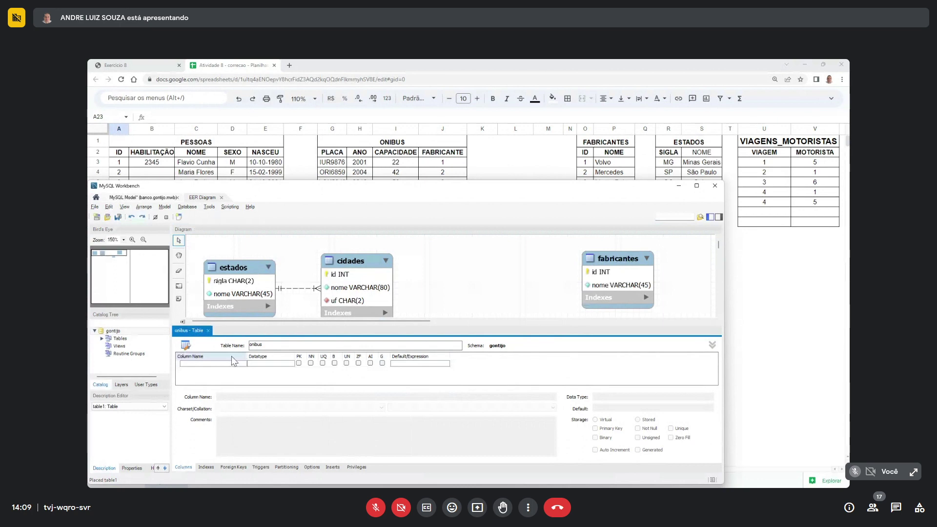
text(placa)
key(Tab)
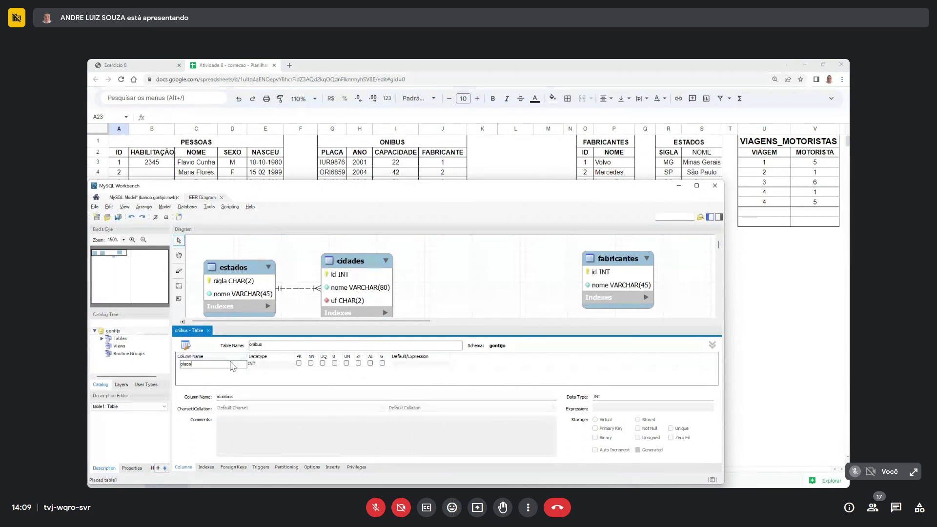
text(char(7)
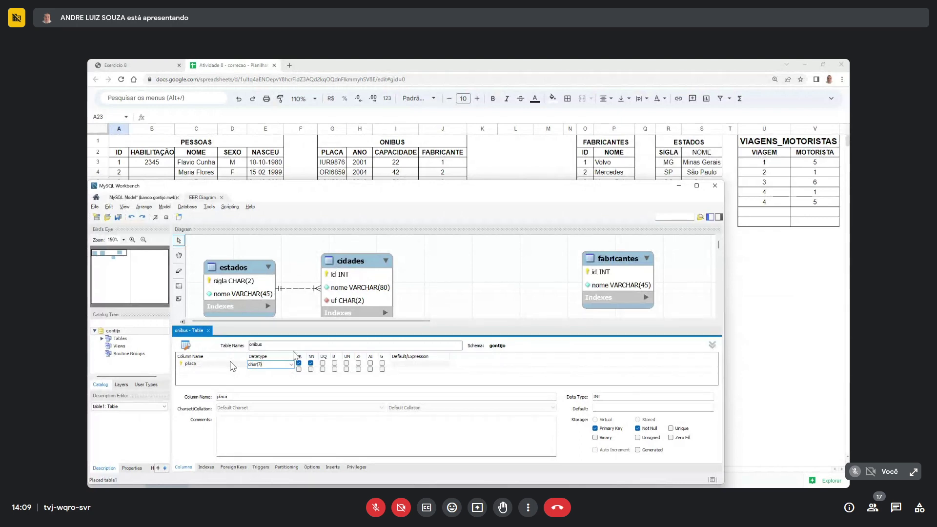
click(347, 367)
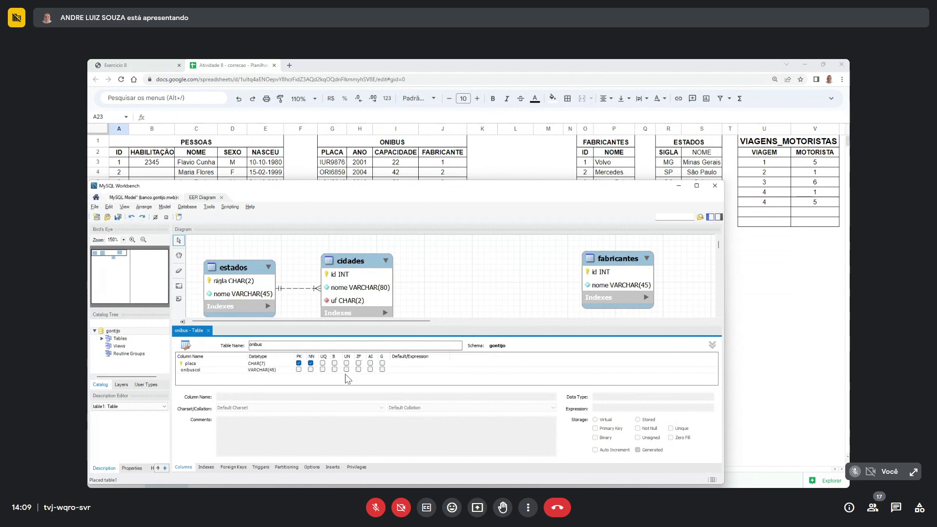
- Add a not-null SMALLINT column named ano to the onibus table
double_click(229, 369)
text(ano)
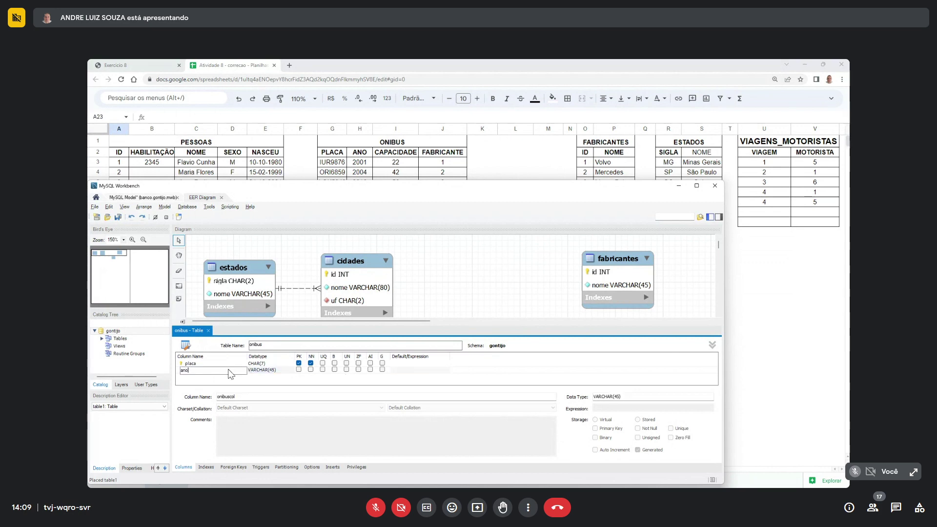
key(Tab)
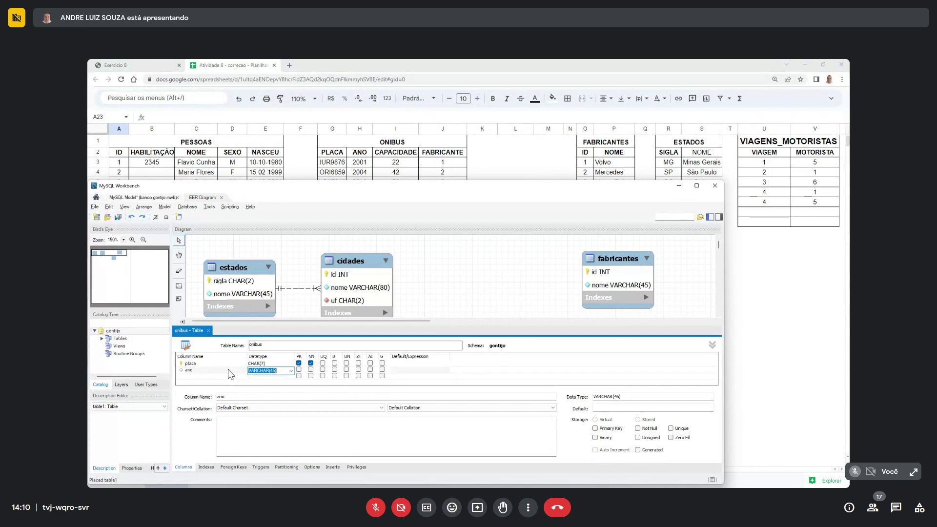
text(smallint)
key(Return)
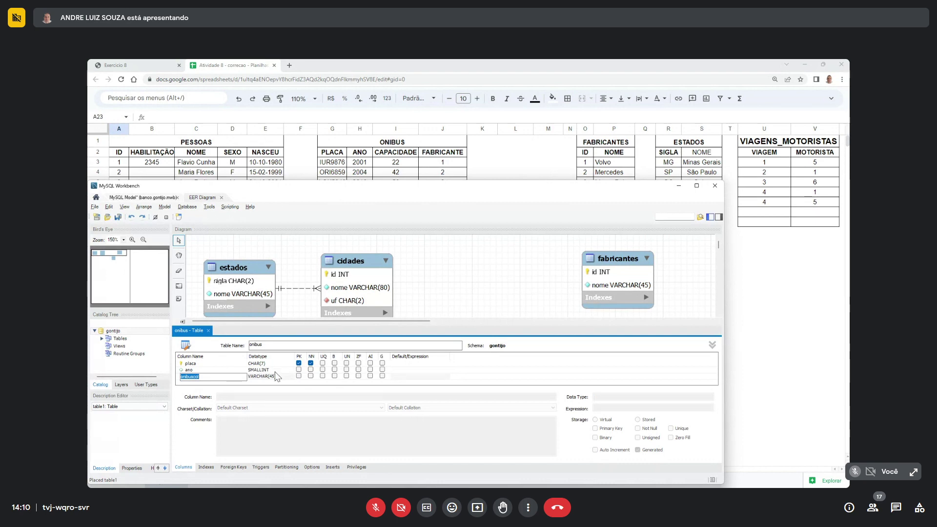
click(233, 370)
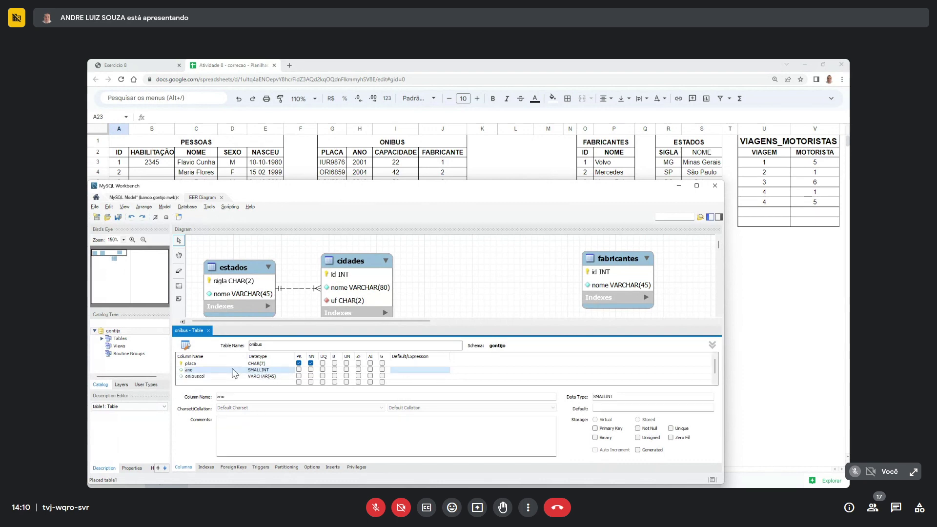
click(310, 370)
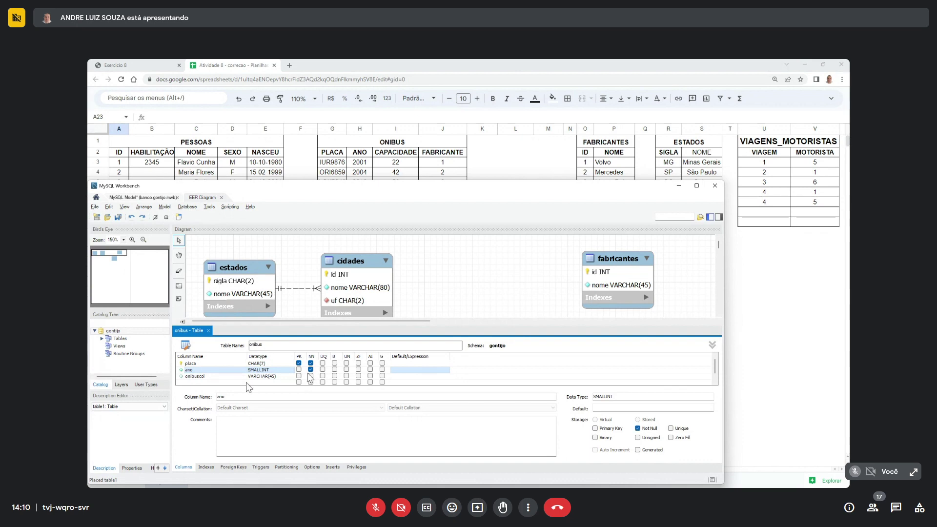
- Add a not-null TINYINT column named capacidade to the onibus table
double_click(226, 376)
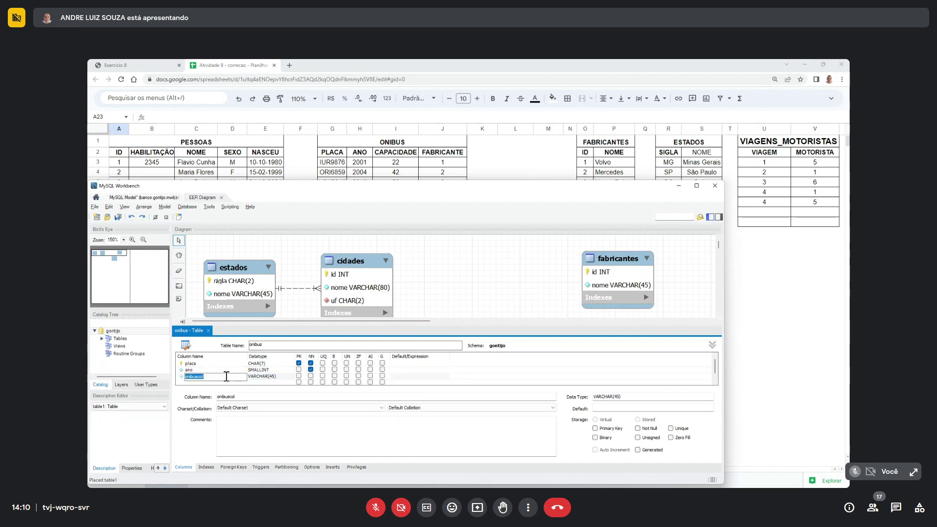
text(capacidade)
key(Tab)
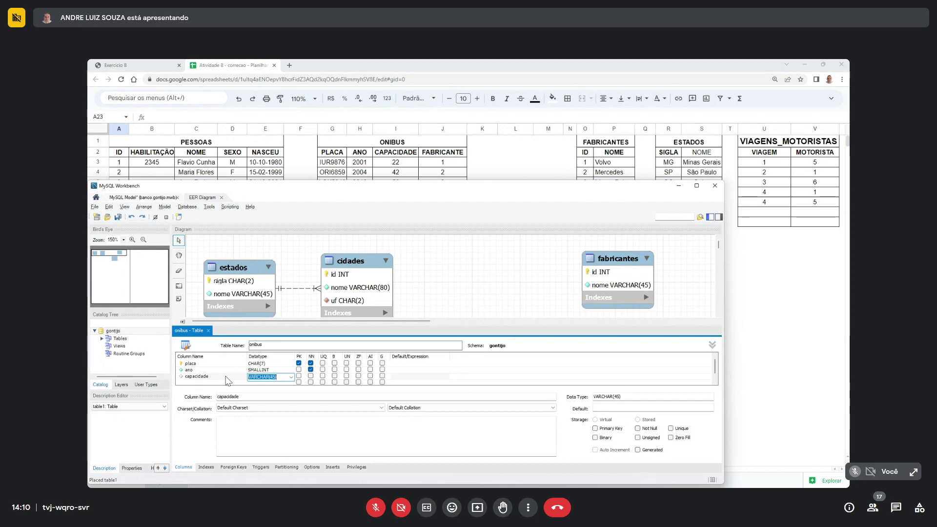
text(TINYINT)
double_click(226, 382)
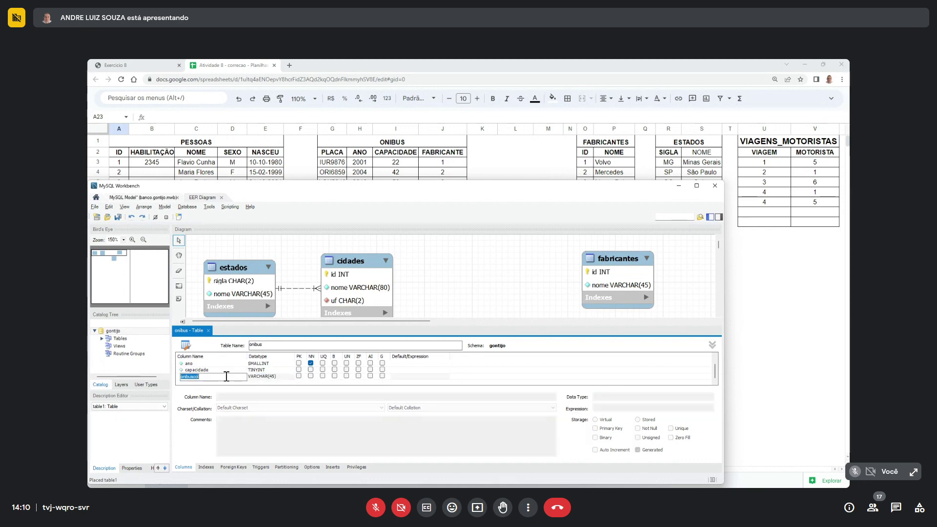
click(311, 370)
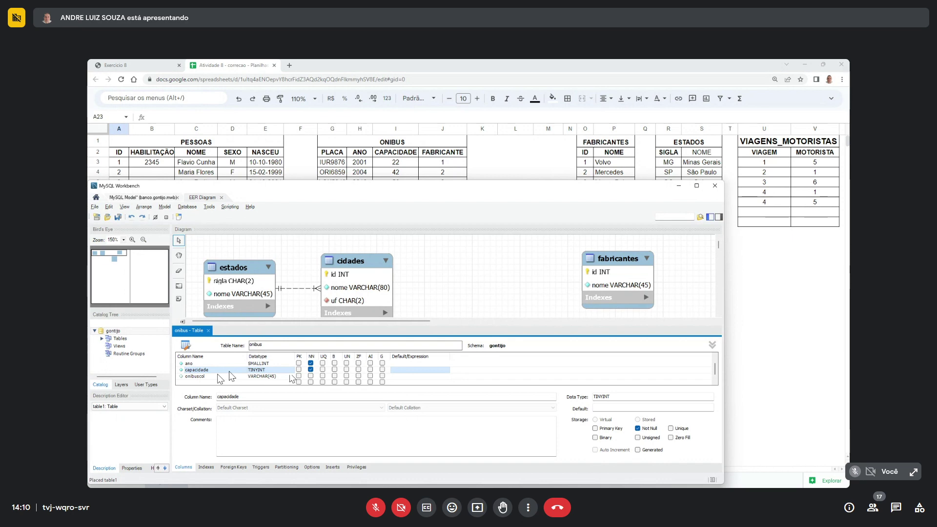
- Delete the surplus placeholder column below capacidade and close the onibus table editor
click(216, 370)
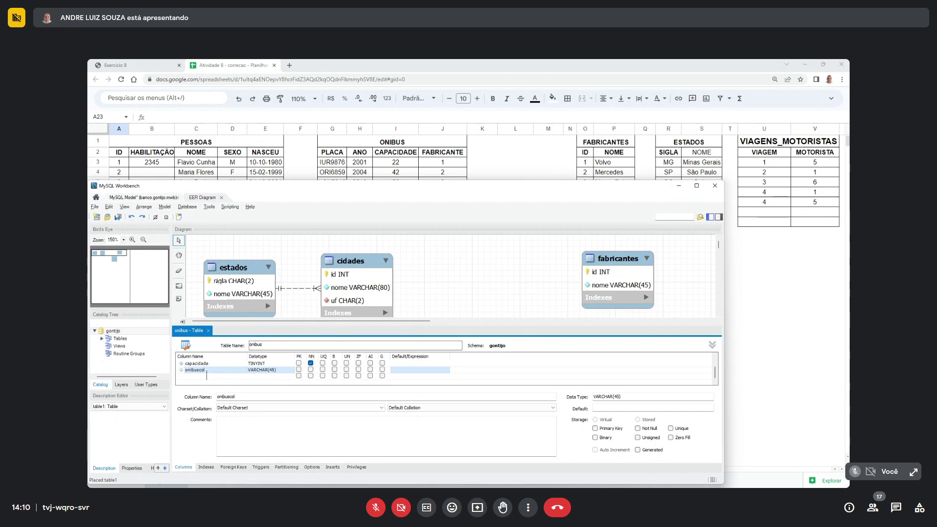
right_click(206, 372)
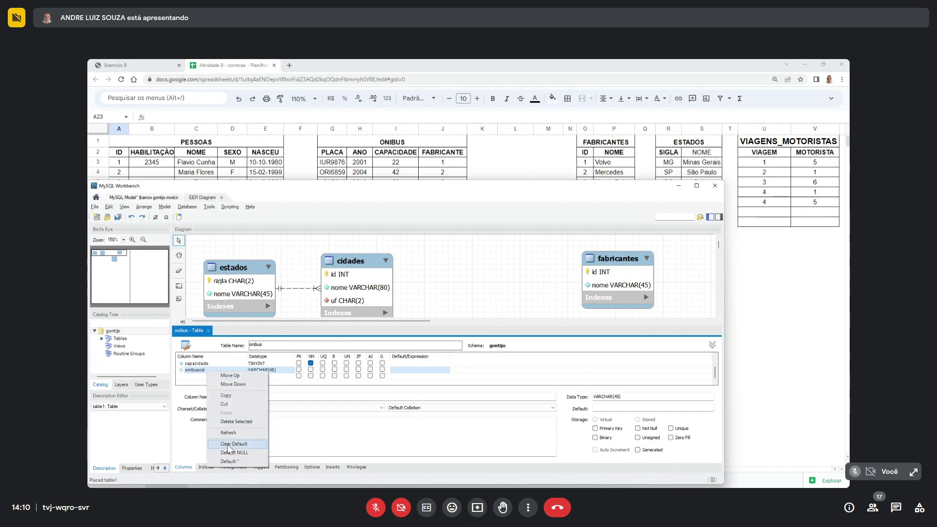
click(236, 422)
key(ctrl+z)
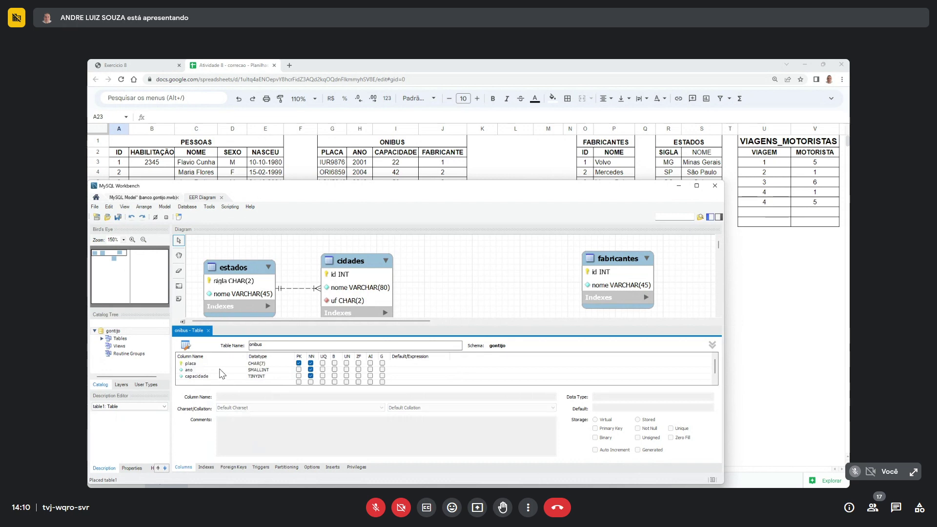
click(208, 331)
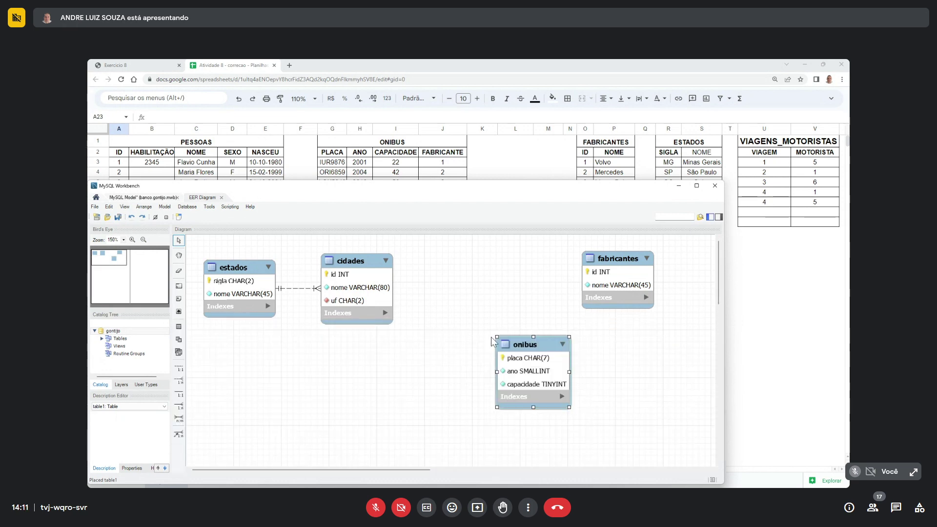
- Rearrange the onibus and fabricantes tables so onibus sits below and to the left of fabricantes with space between them
drag(532, 344, 508, 338)
click(616, 261)
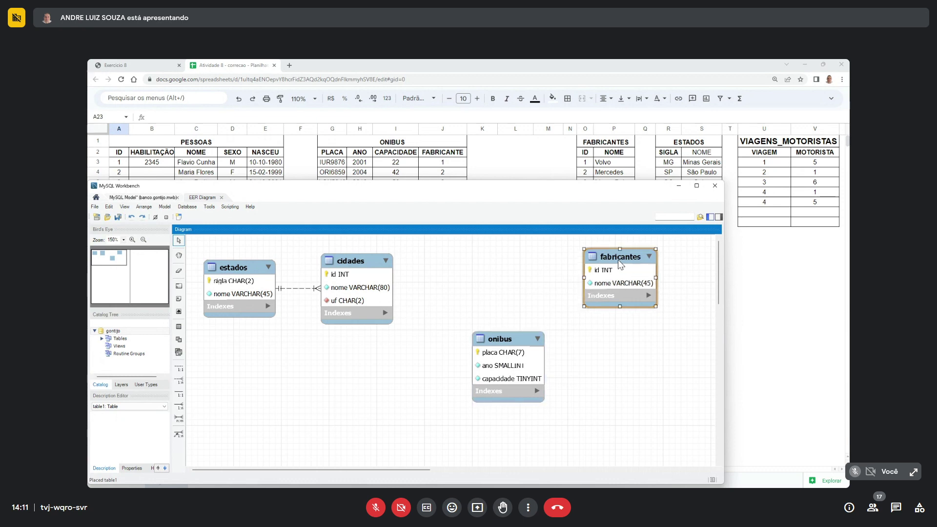
drag(618, 260, 638, 256)
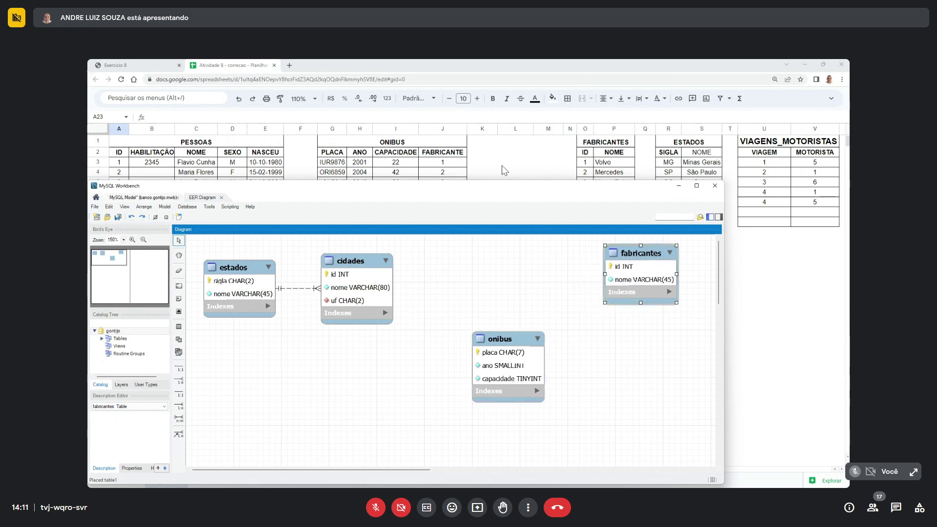
drag(493, 339, 491, 315)
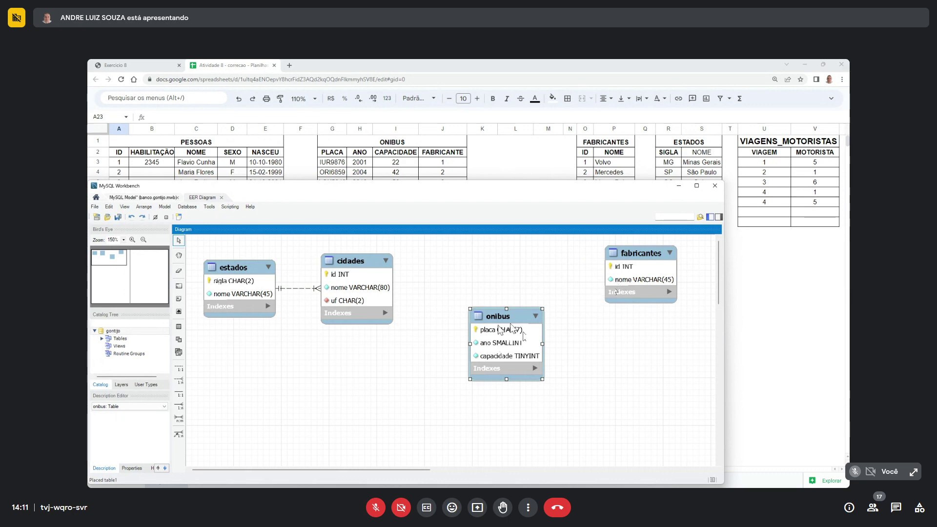
- Create a 1:n non-identifying relationship with onibus receiving the foreign key from fabricantes, and move onibus slightly up
click(180, 380)
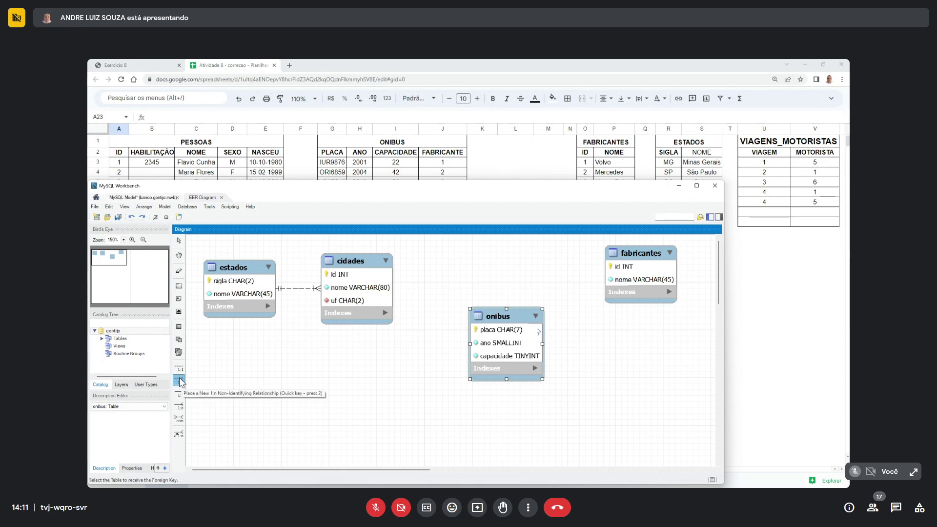
click(507, 338)
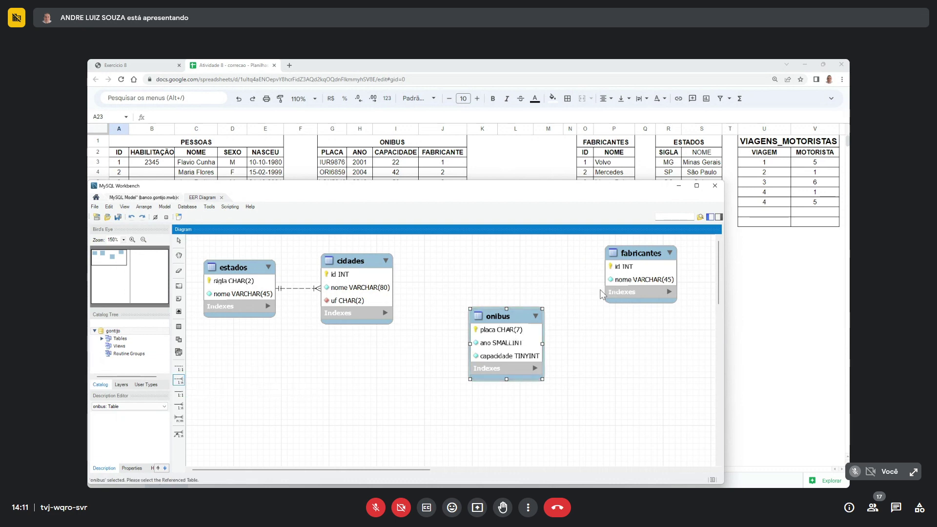
click(630, 273)
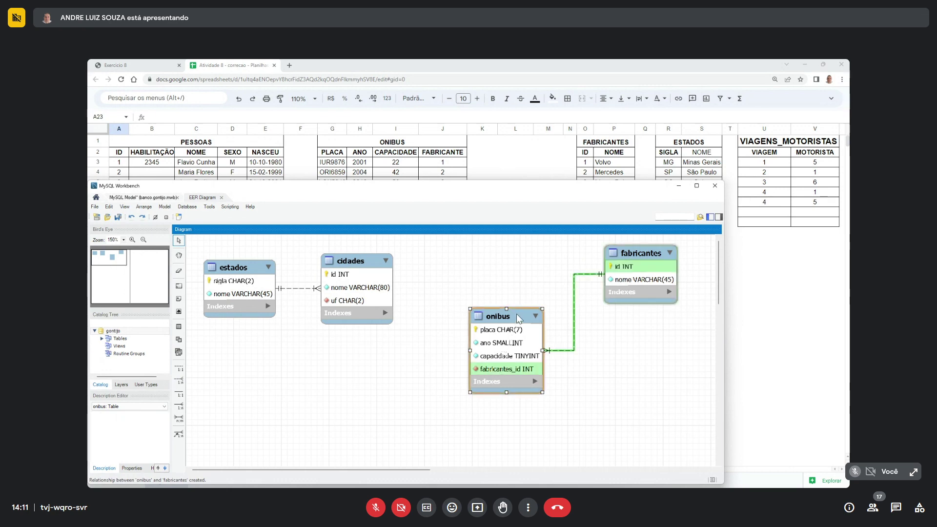
drag(517, 313, 513, 288)
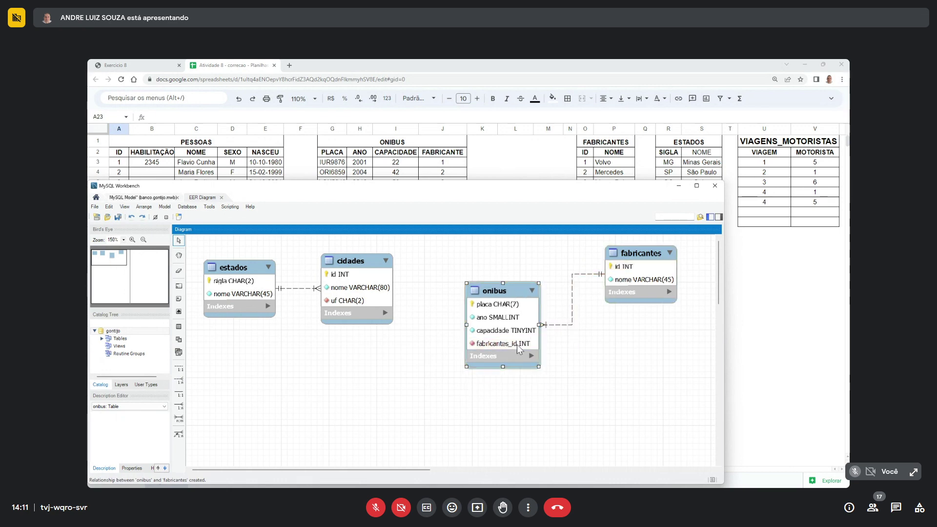
- Rename the foreign key column fabricantes_id in the onibus table to fabricante and close the table editor
double_click(494, 291)
scroll(224, 371, down, 1)
click(223, 370)
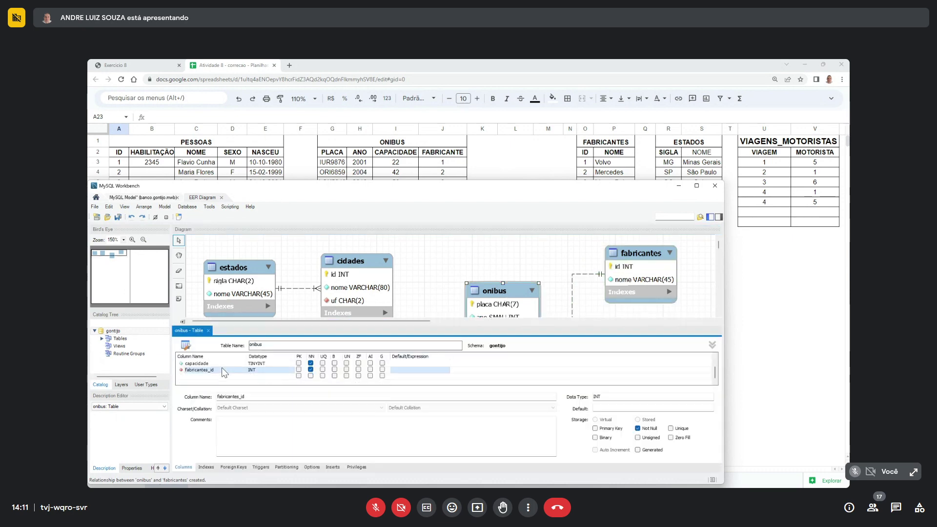
click(227, 371)
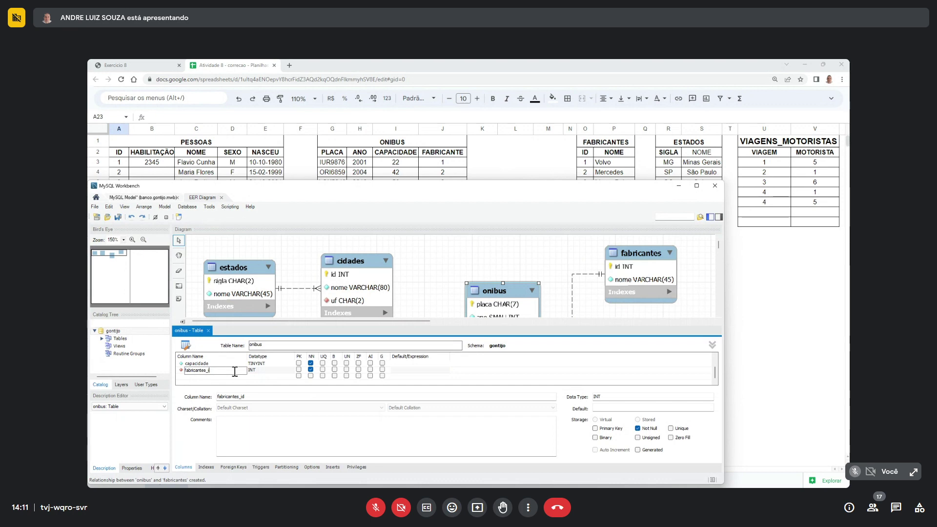
click(198, 364)
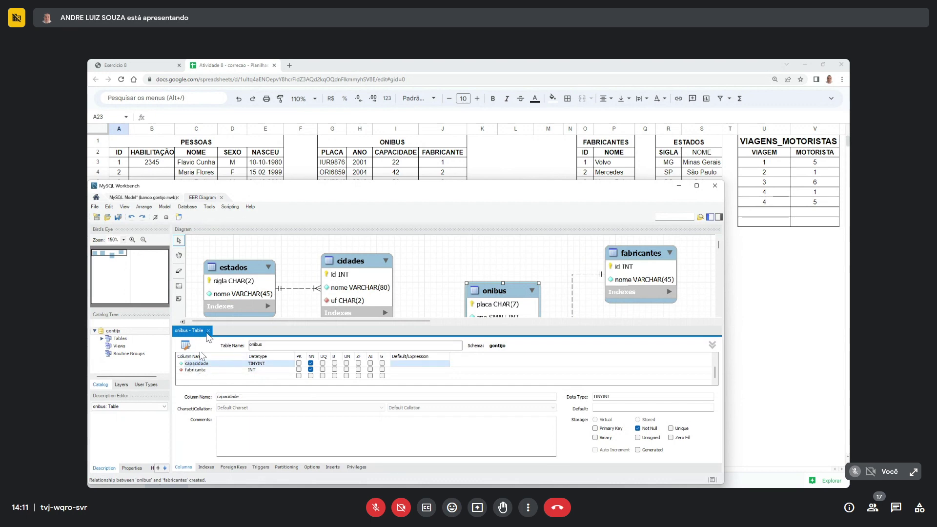
click(207, 334)
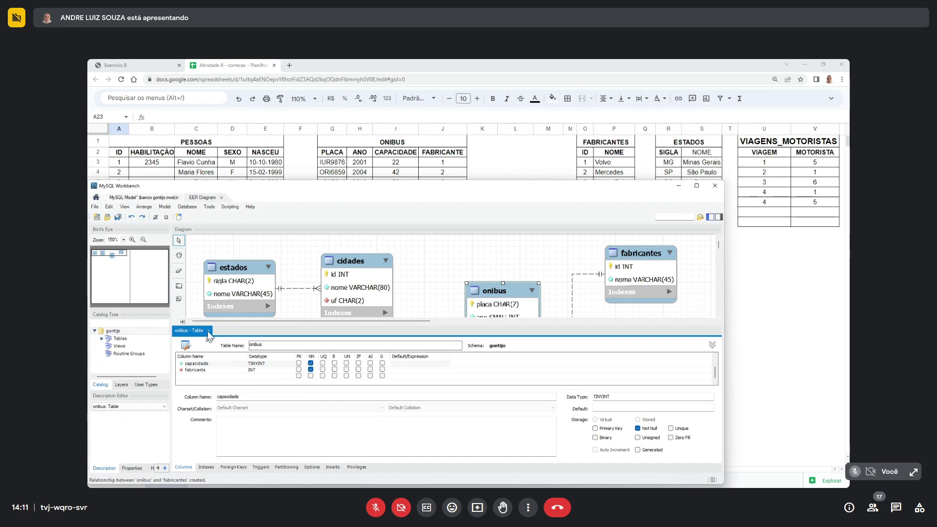
click(207, 331)
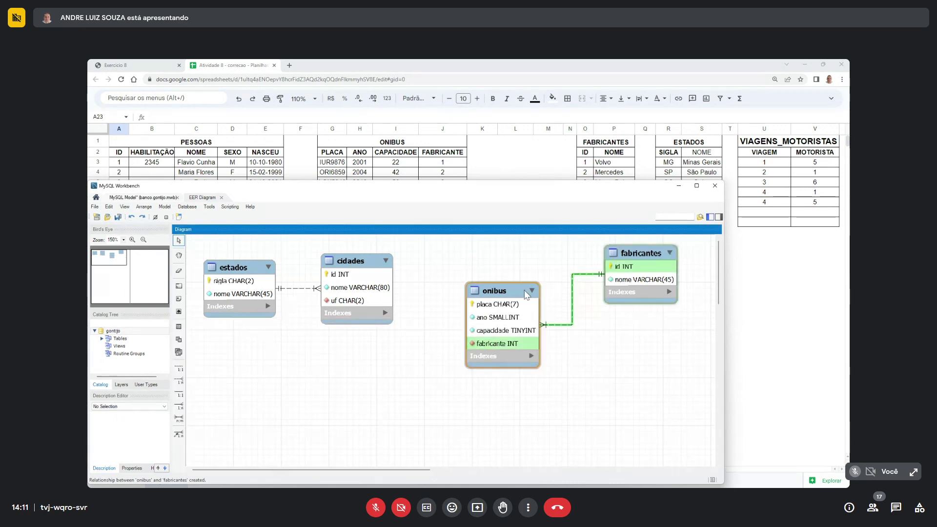
- Move the onibus table up beside fabricantes and save the model
drag(524, 290, 529, 259)
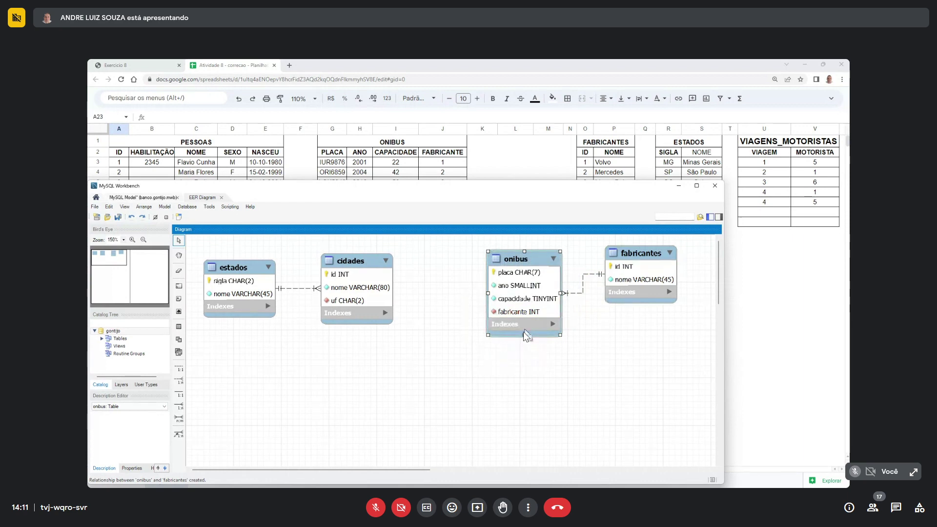
click(596, 343)
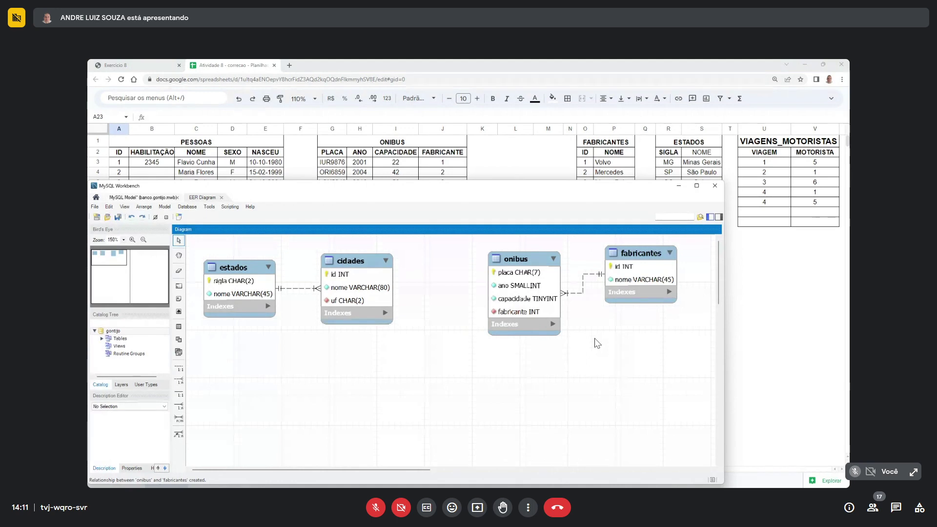
click(118, 217)
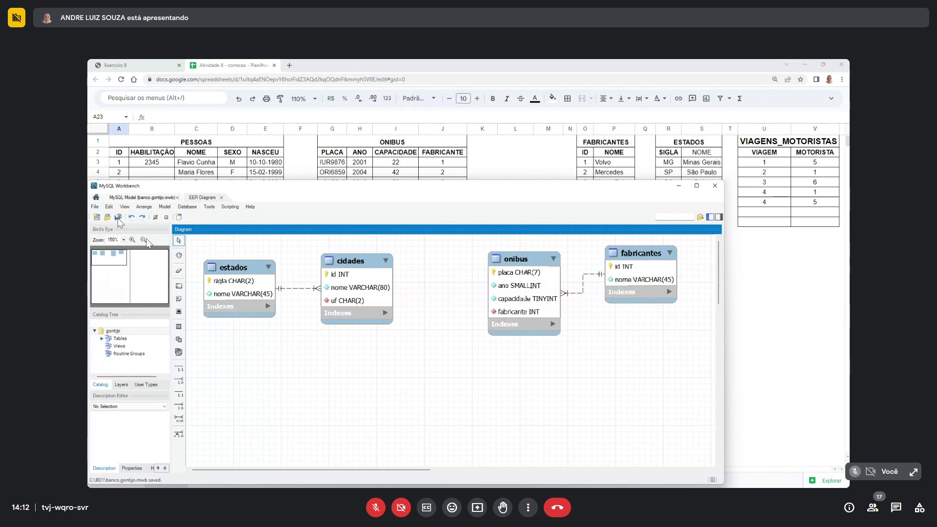
- Place a new table in the free area below estados and cidades and name it pessoas
click(178, 327)
click(292, 379)
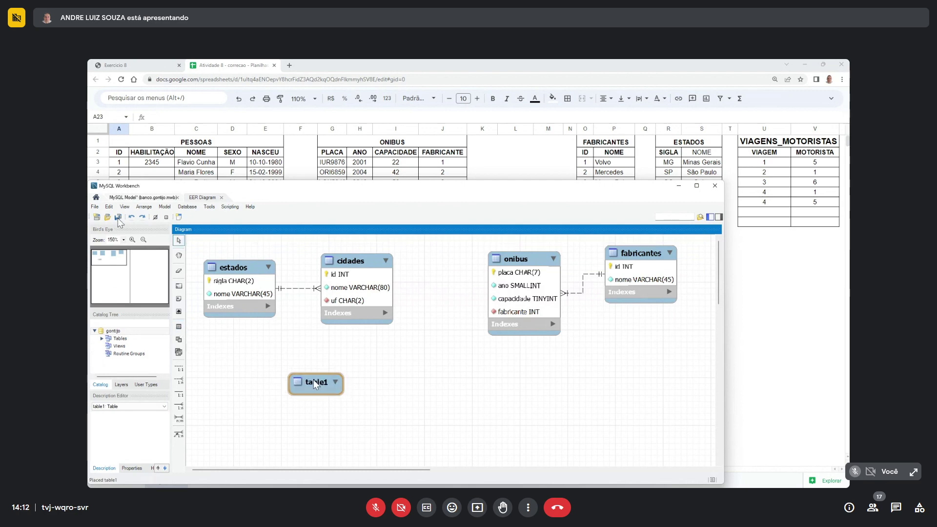
drag(314, 380, 265, 340)
double_click(266, 345)
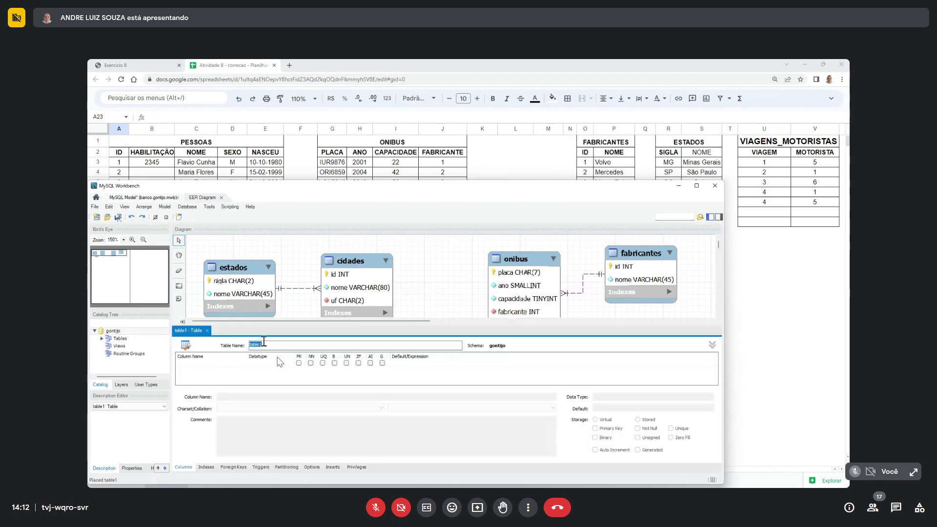
text(pessoas)
- Add an auto-increment INT primary key column named id to the pessoas table
click(300, 364)
double_click(236, 364)
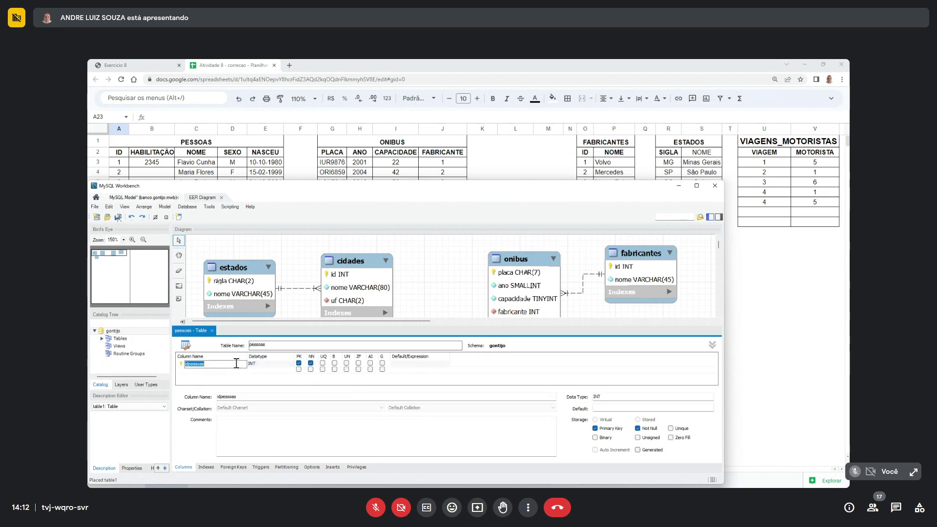
text(id)
click(370, 363)
- Add a CHAR(20) column named habilitacao to the pessoas table and leave it nullable
click(229, 370)
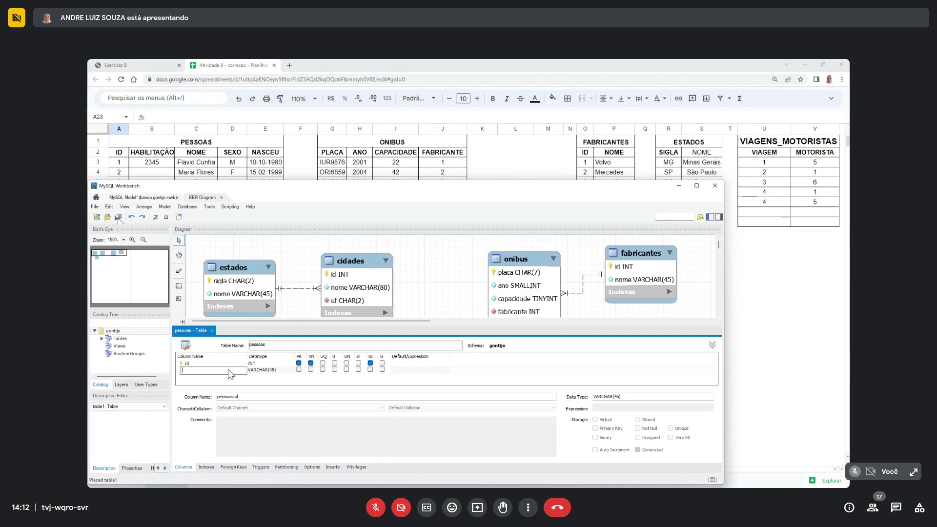
text(habilitacao)
key(Tab)
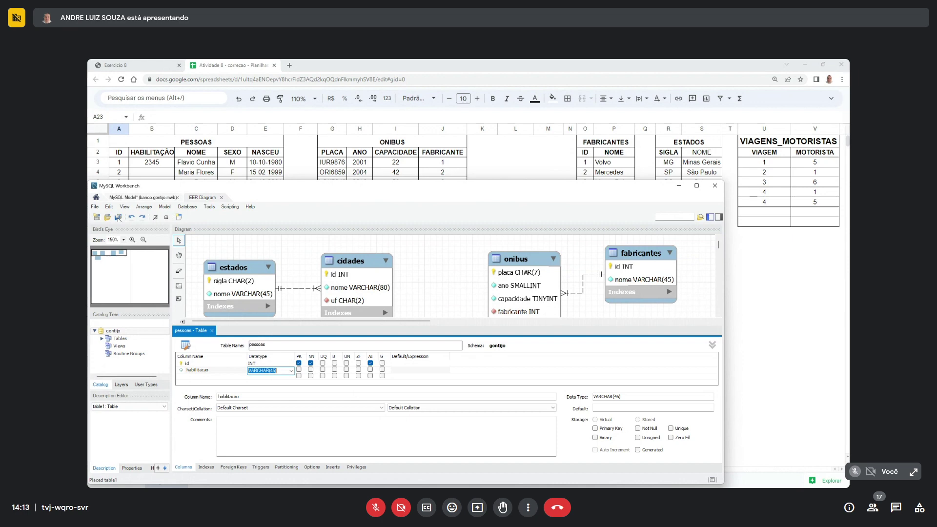
text(char(20))
click(311, 370)
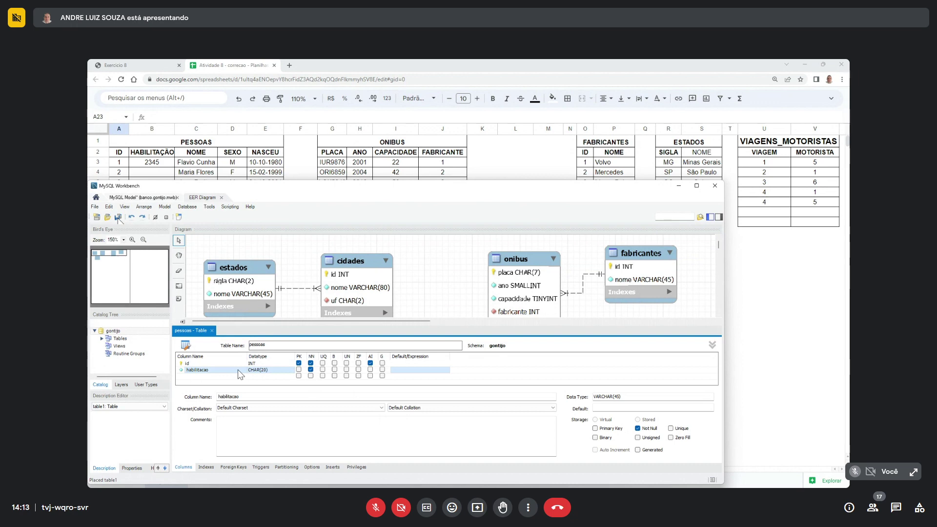
click(310, 369)
click(311, 370)
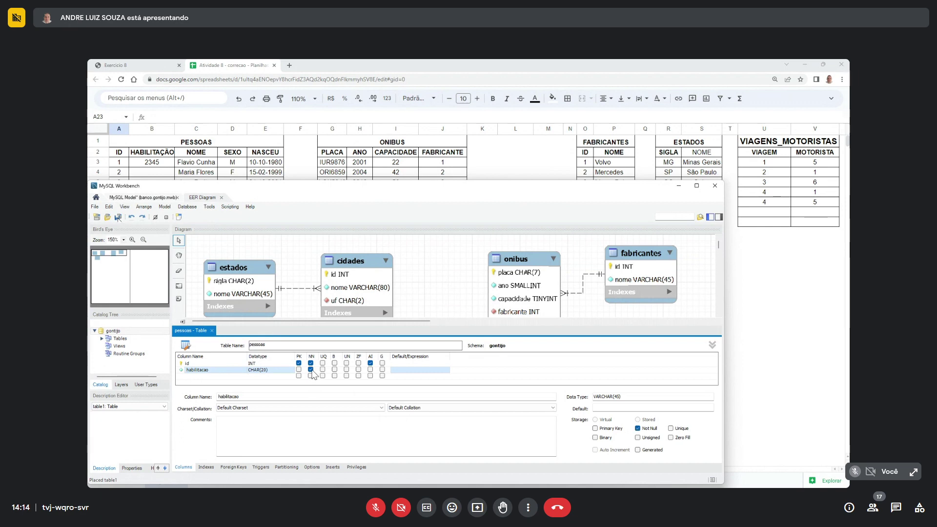
click(311, 370)
- Add a not-null VARCHAR(60) column named nome to the pessoas table
click(212, 377)
click(197, 377)
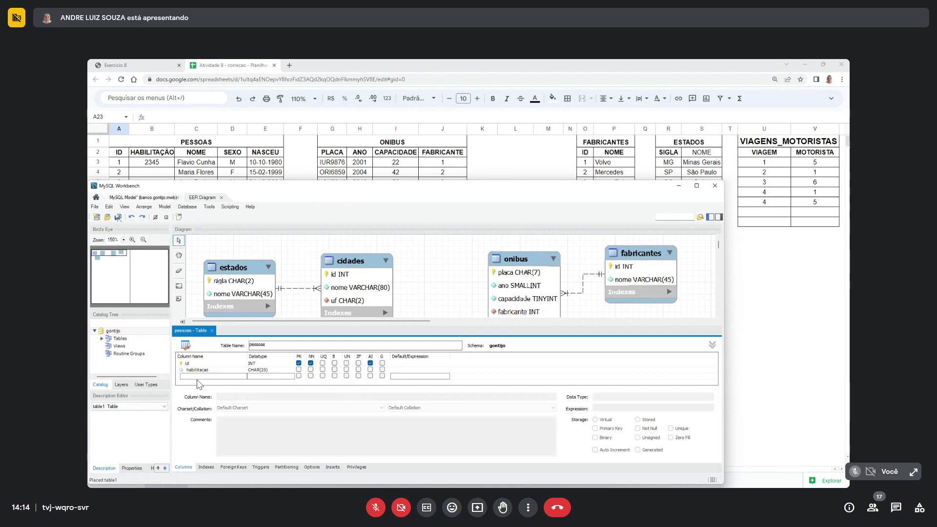
click(198, 384)
click(203, 378)
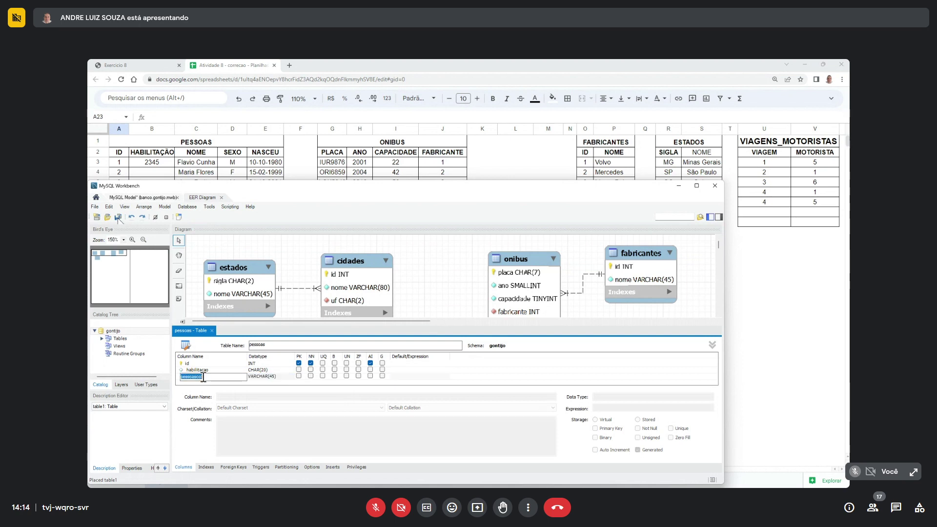
text(nome)
key(Tab)
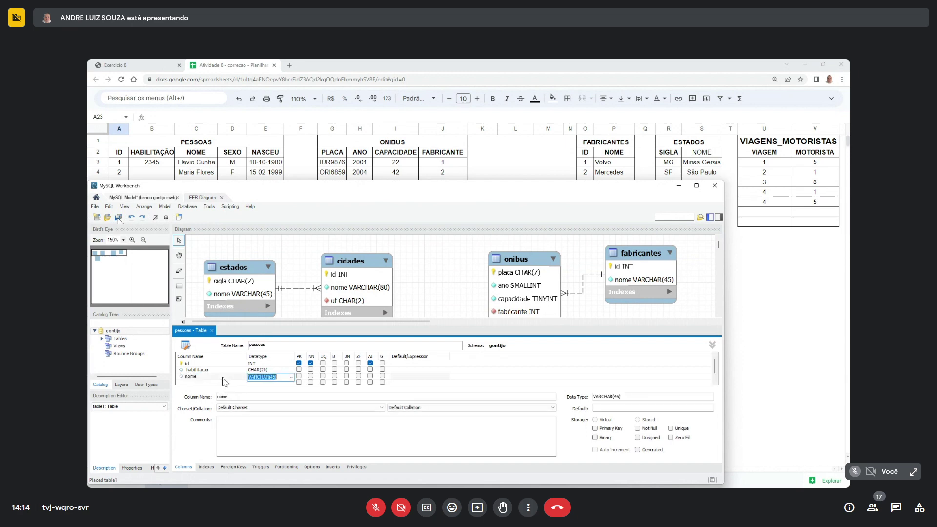
key(Left)
key(Left)
key(BackSpace)
key(BackSpace)
text(60)
click(310, 377)
click(232, 370)
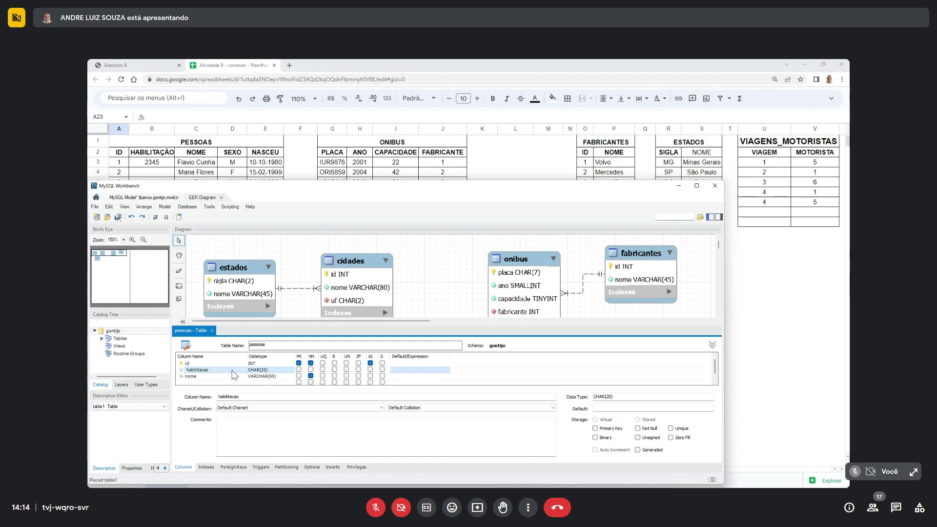
- Add a not-null CHAR(1) column named sexo to the pessoas table
click(234, 382)
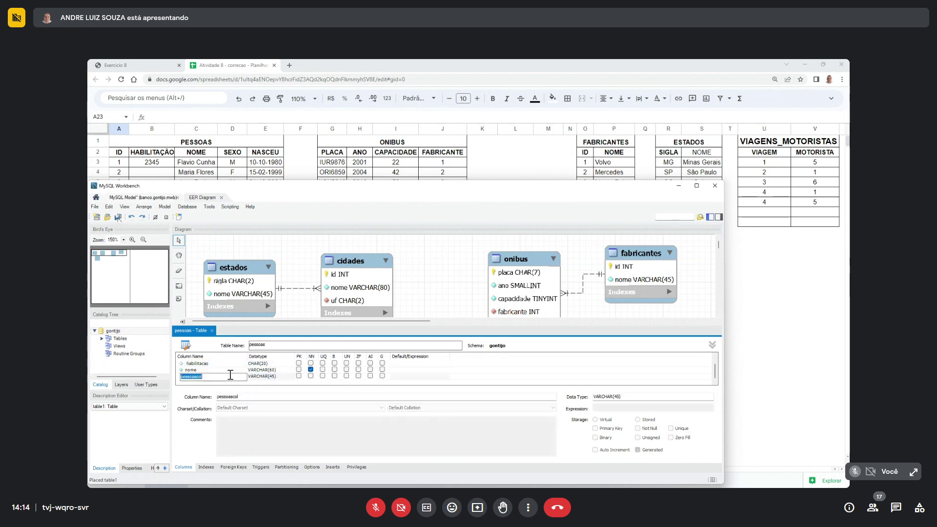
text(sexo)
key(Tab)
text(char(2)
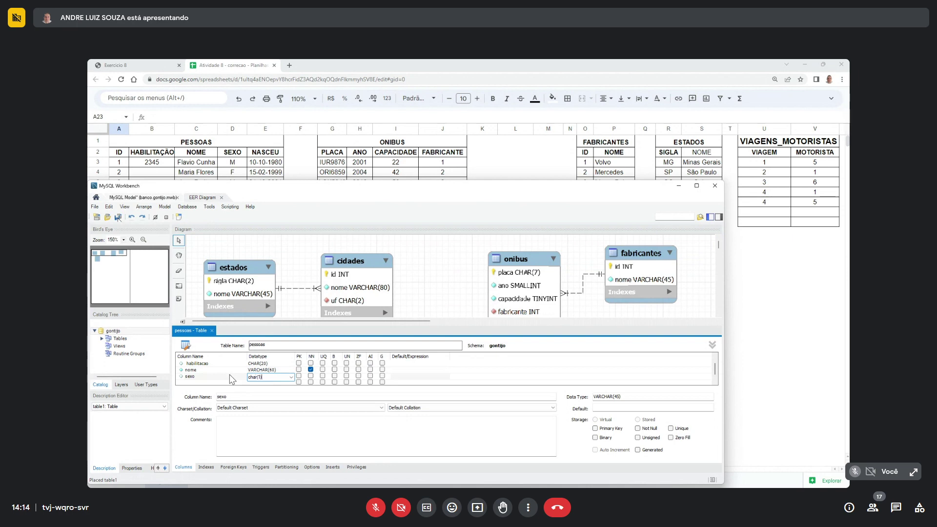
text())
click(311, 376)
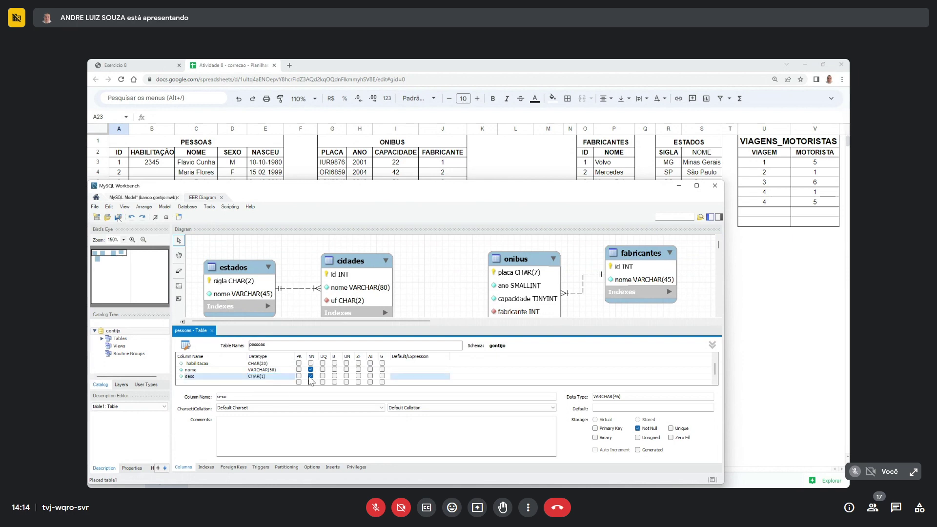
- Add a not-null DATE column named nasceu to the pessoas table
click(222, 370)
scroll(222, 371, down, 1)
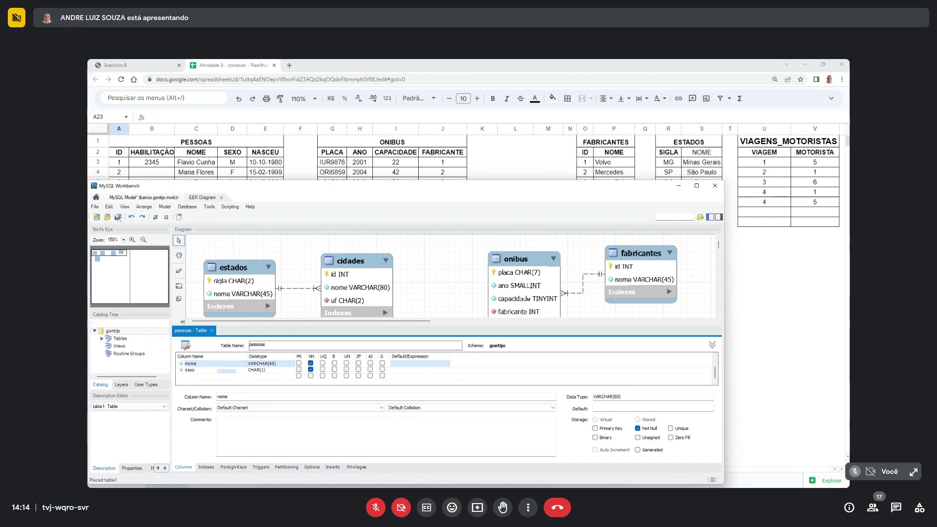
click(212, 377)
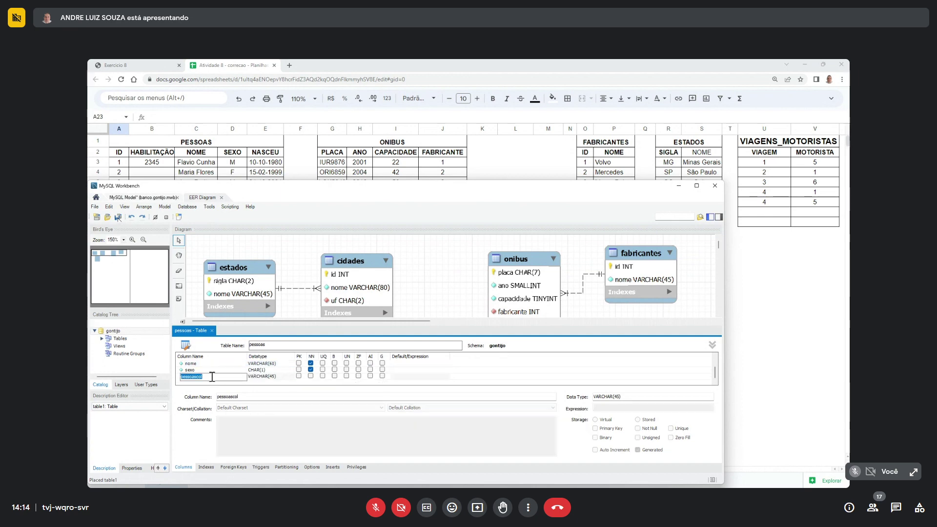
text(nasceu)
key(Tab)
text(DATE)
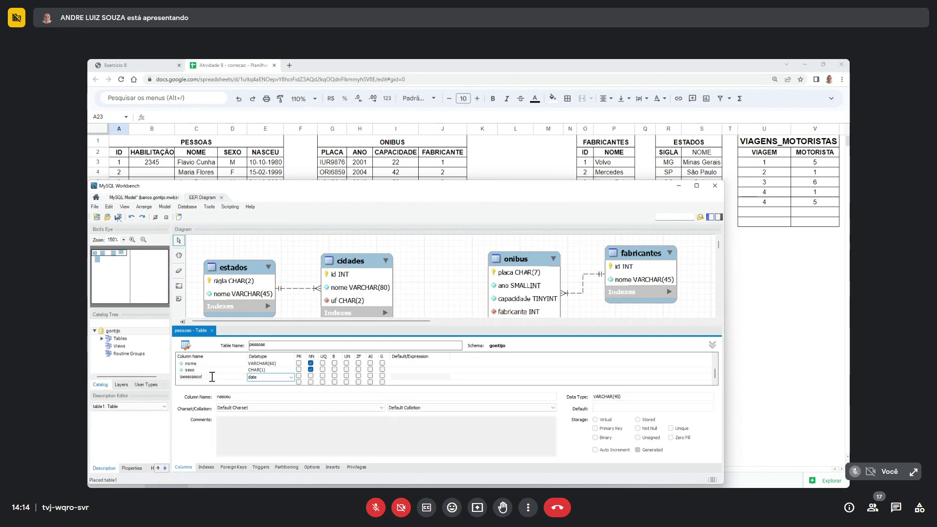
key(Return)
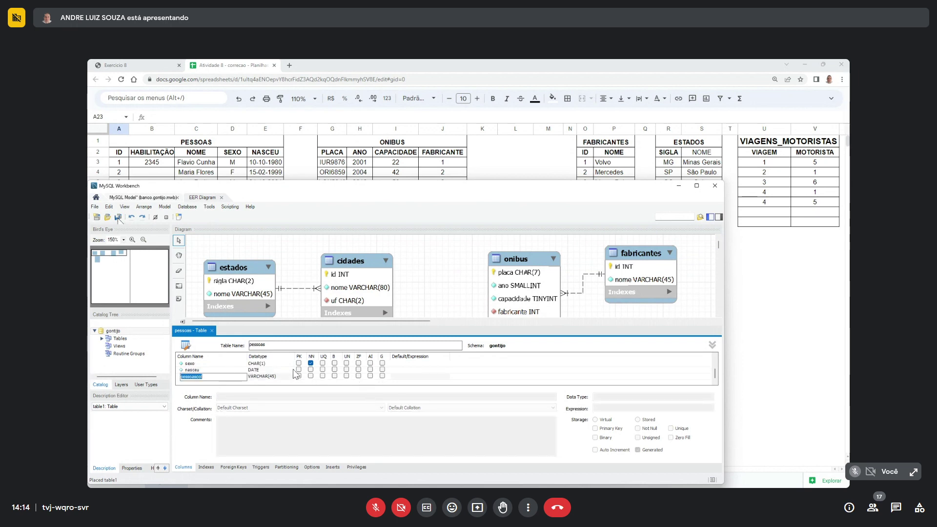
click(310, 370)
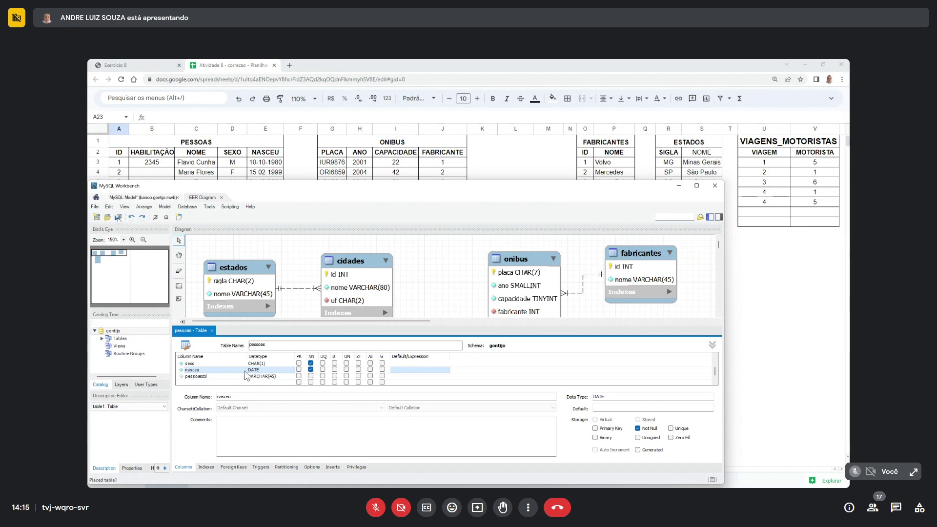
- Delete the unneeded pessoascol column from the pessoas table
click(216, 376)
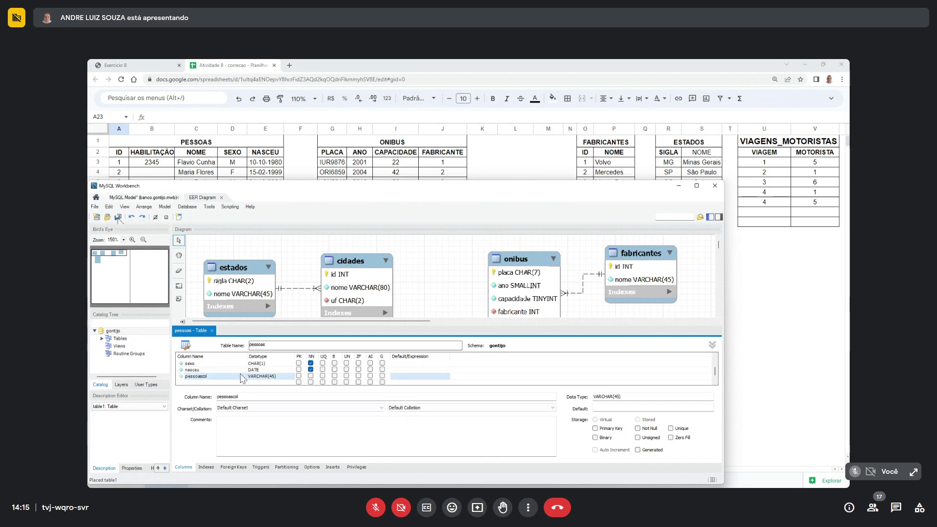
right_click(215, 376)
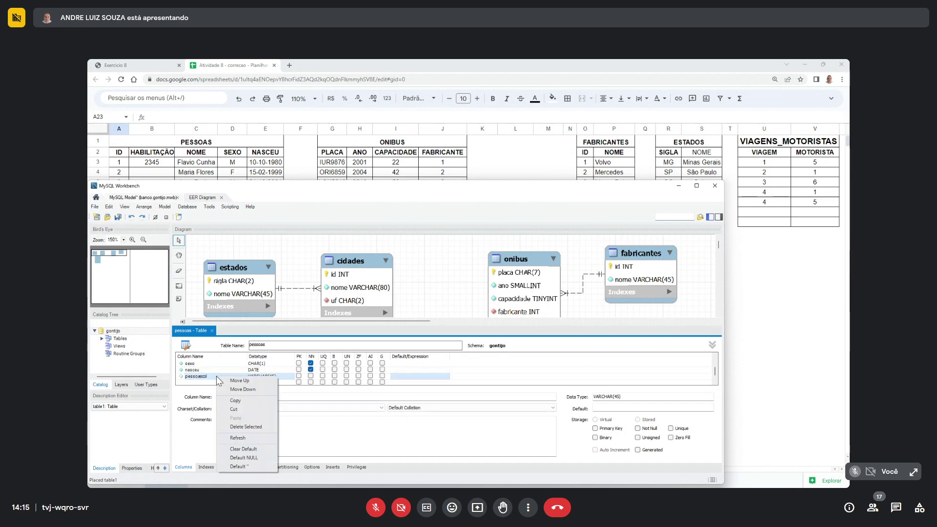
click(253, 427)
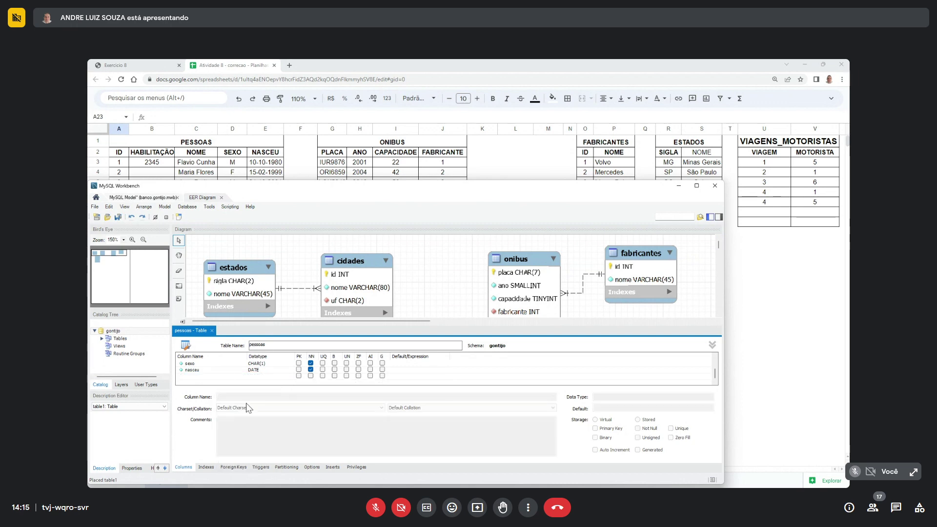
- Close the pessoas table editor, position the table below estados in the diagram, and save the model
click(212, 330)
drag(268, 349, 254, 361)
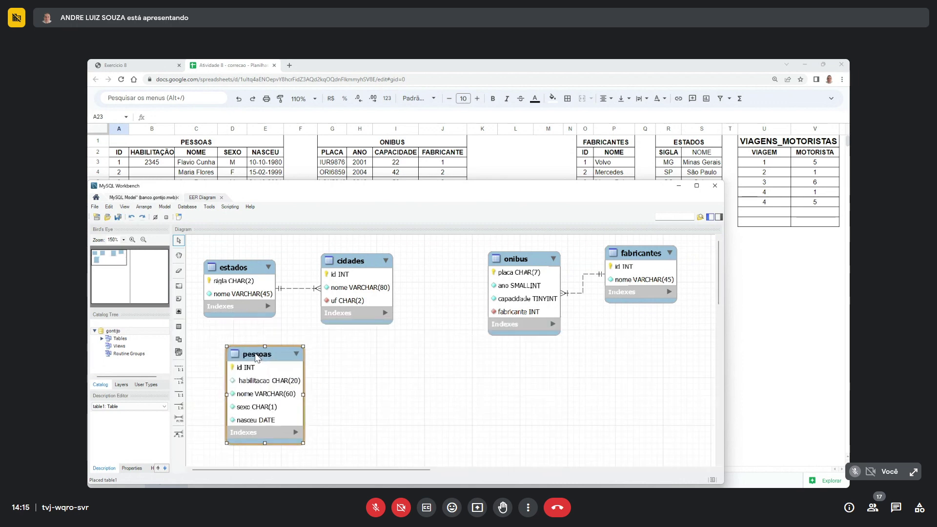
click(119, 218)
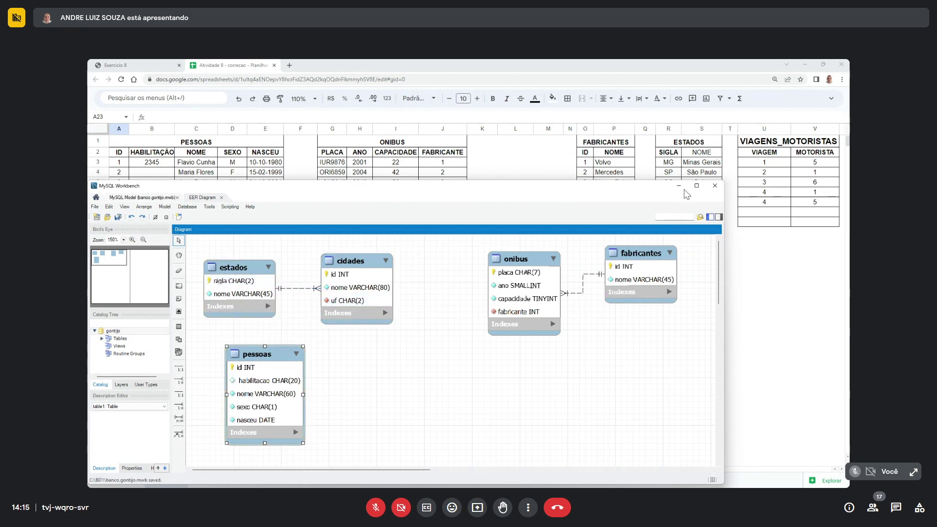
- Move and resize the diagram window so the spreadsheet's PESSOAS and HORARIOS tables can be read beside it
drag(613, 190, 620, 74)
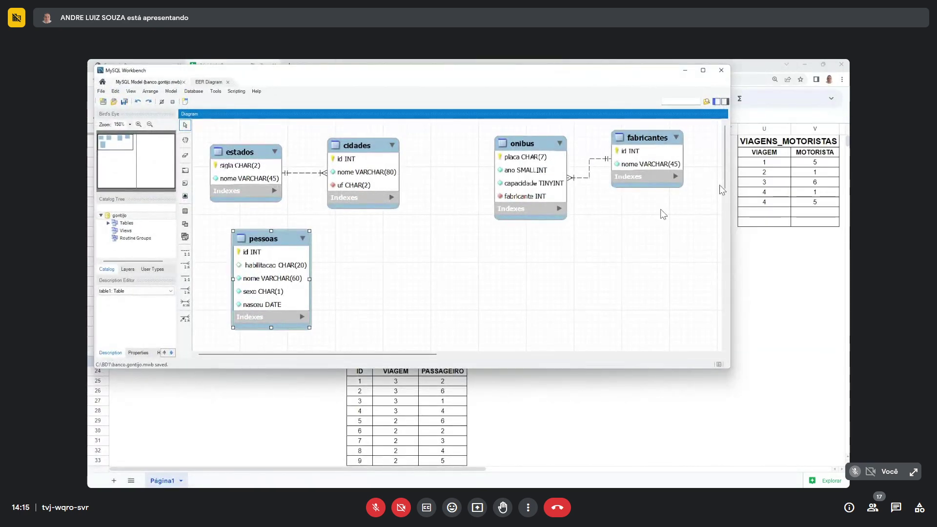
drag(732, 281, 605, 248)
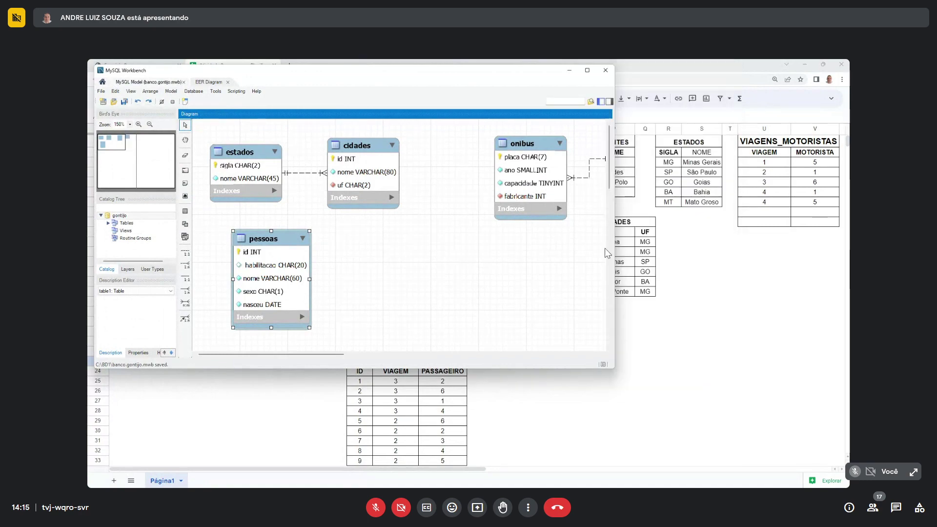
drag(514, 74, 748, 70)
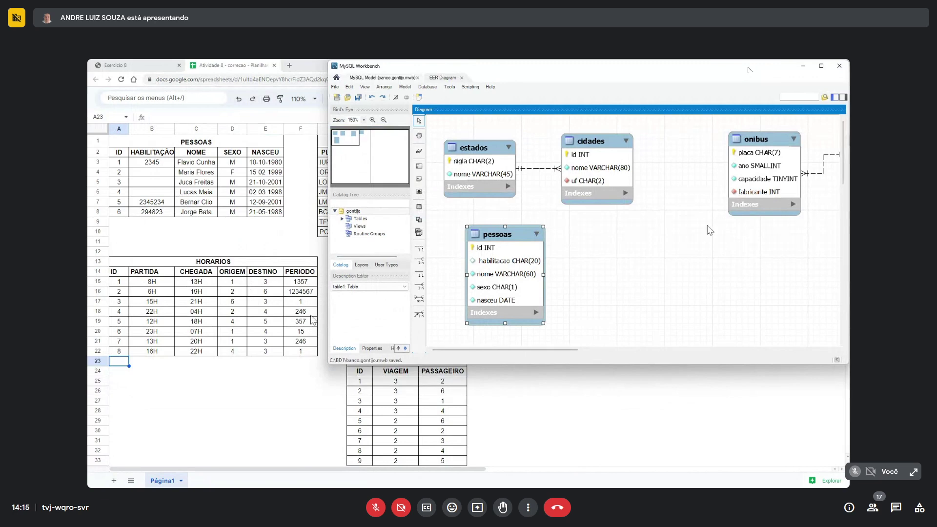
drag(740, 364, 739, 424)
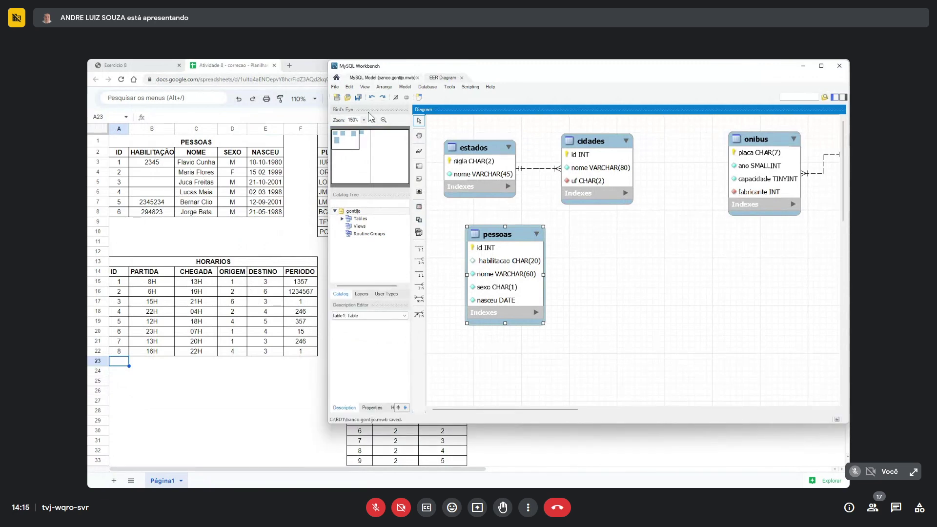
- Place a new table beside pessoas, below cidades, and name it horarios
click(419, 206)
click(619, 260)
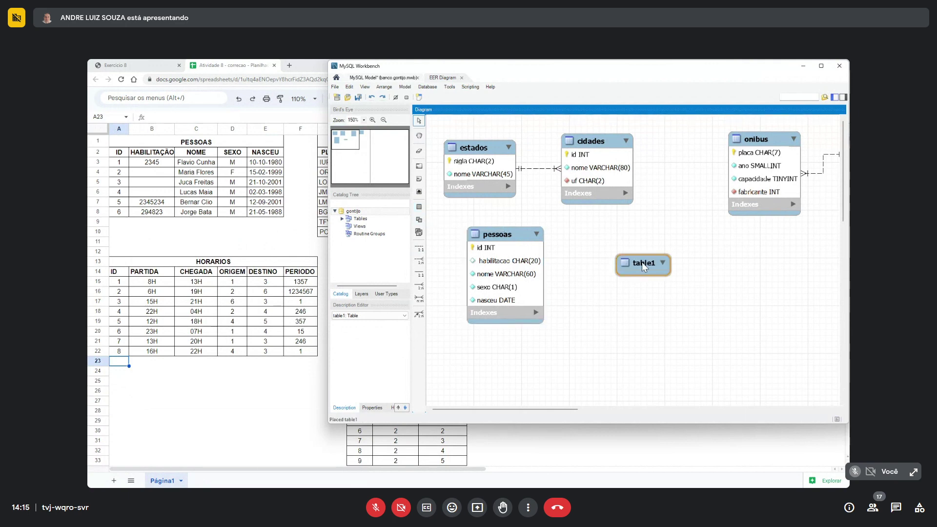
double_click(643, 266)
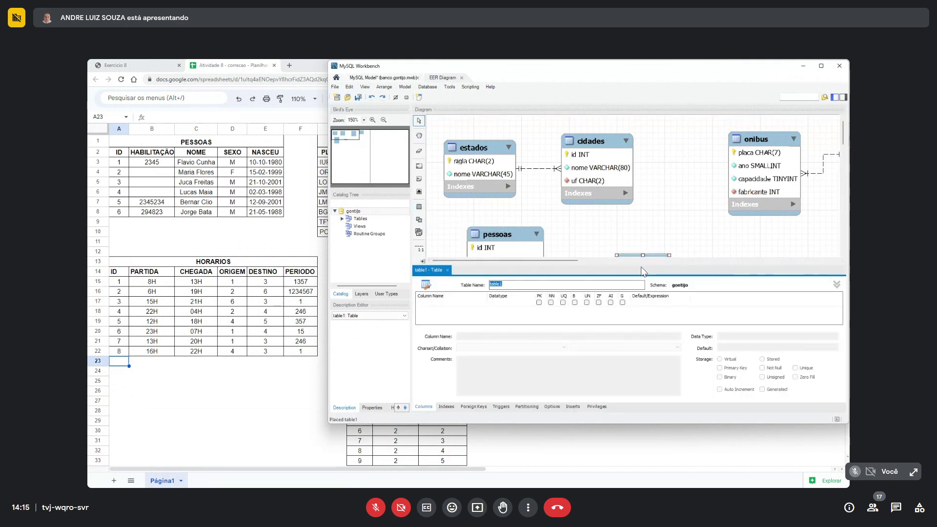
text(horarios)
- Add an auto-incrementing, not-null INT primary key column named id to the horarios table
click(541, 305)
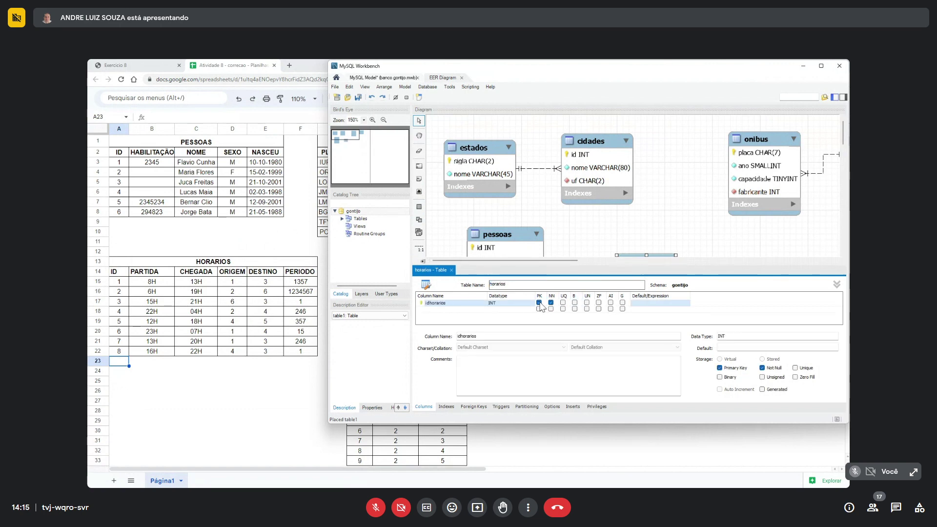
click(611, 302)
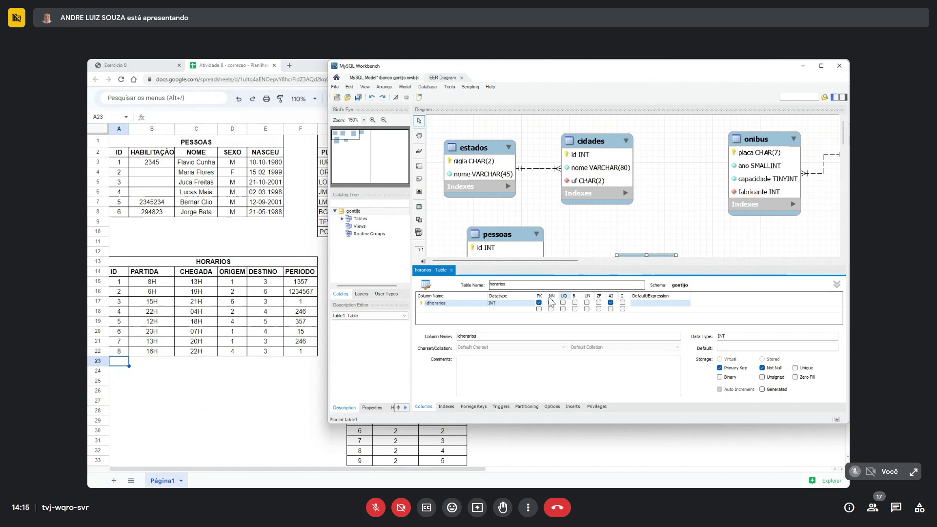
double_click(465, 304)
key(BackSpace)
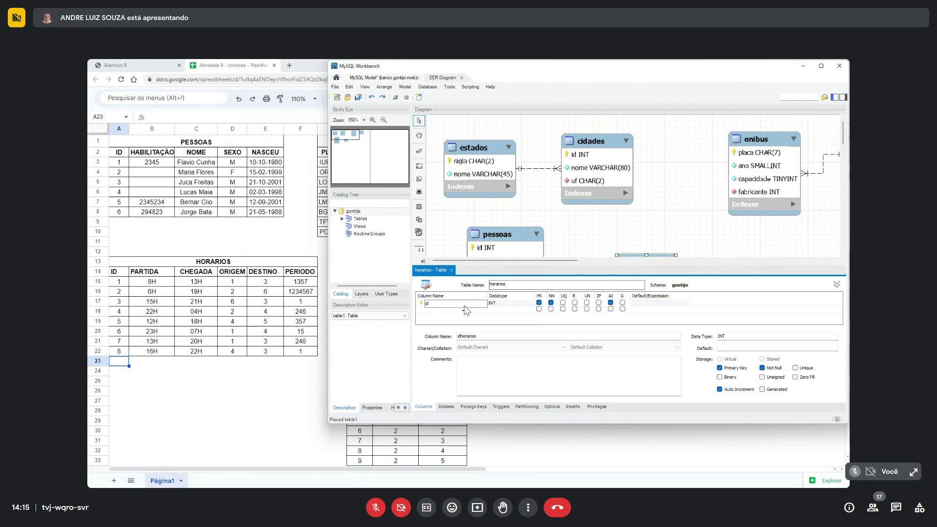
key(Tab)
- Add a not-null TIME column named partida to the horarios table
click(460, 310)
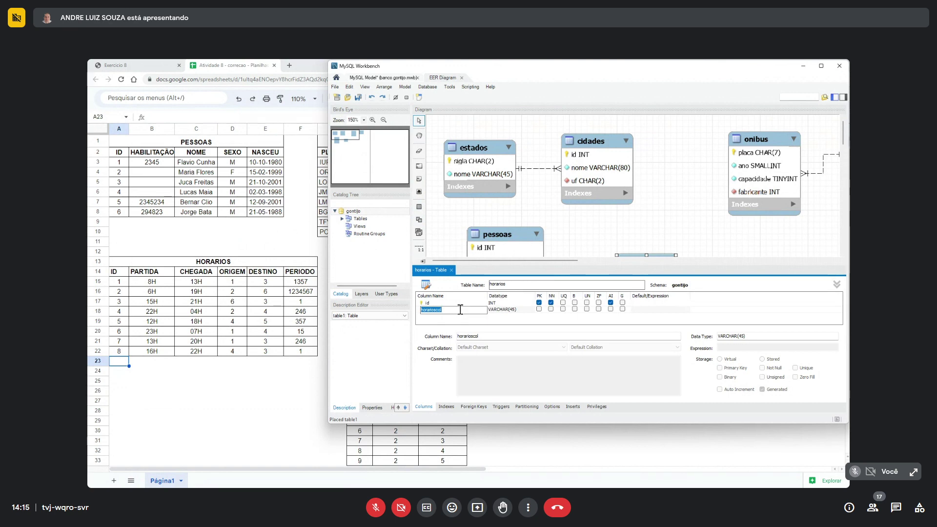
text(partida)
key(Tab)
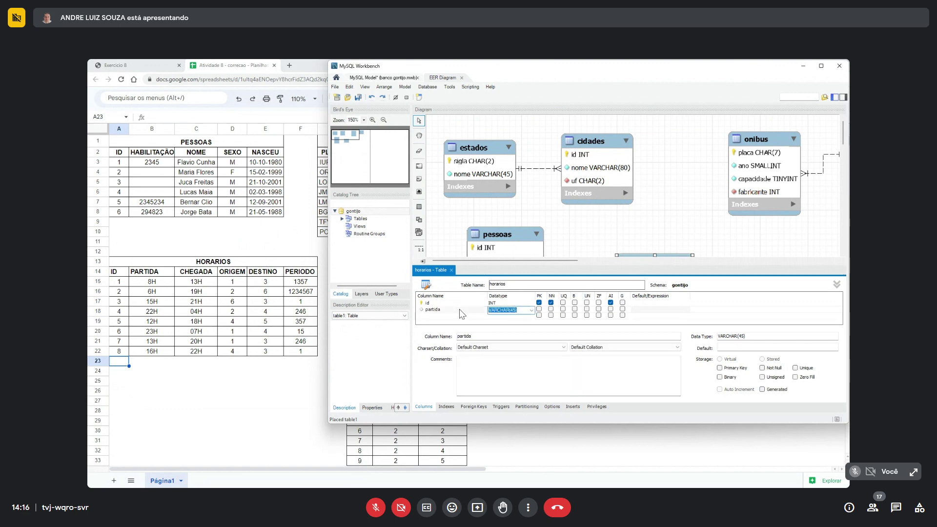
text(time)
click(551, 310)
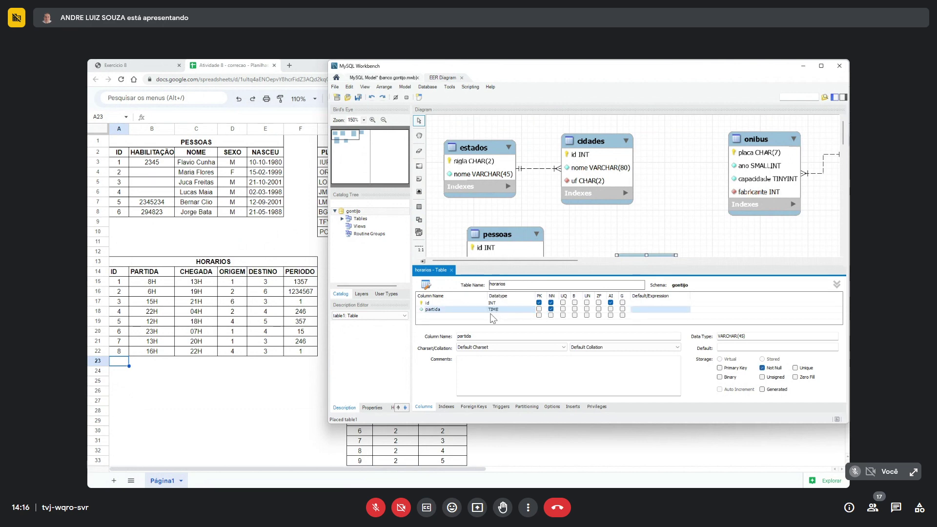
- Add a not-null TIME column named chegada to the horarios table
click(452, 316)
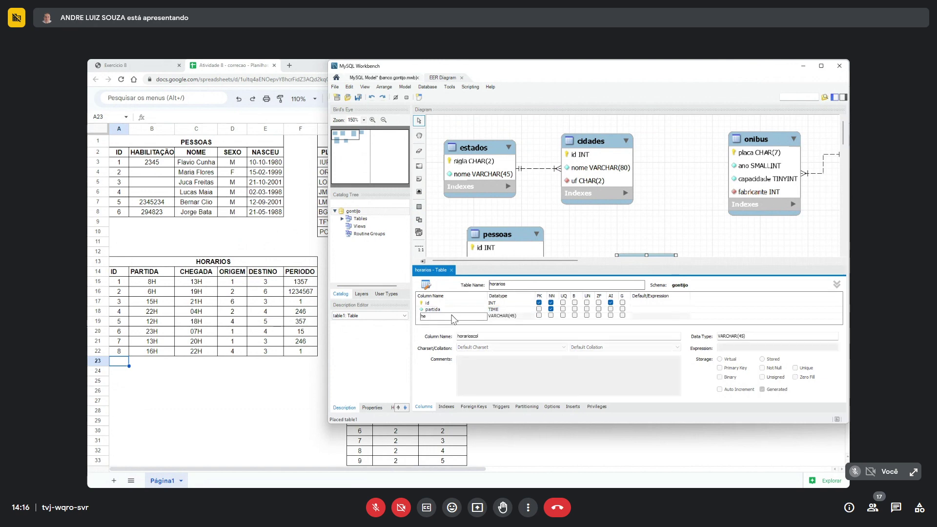
text(ada)
key(Tab)
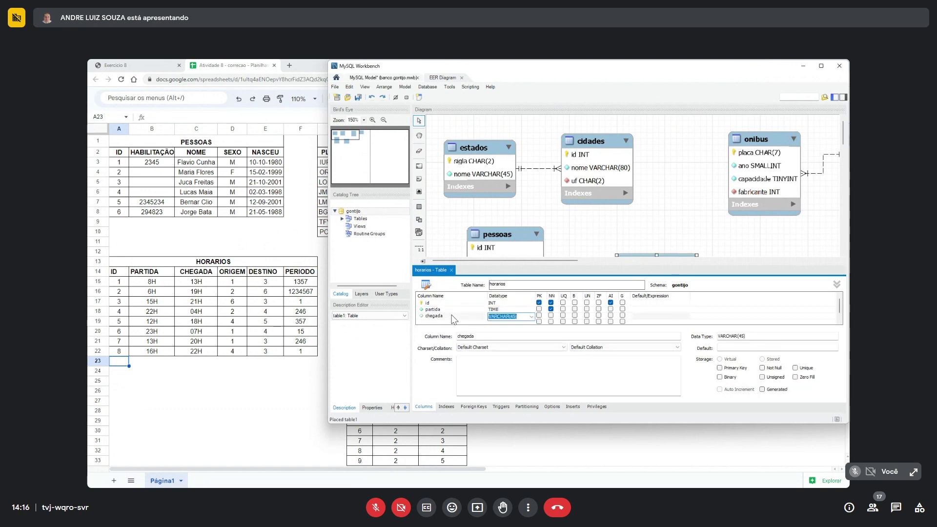
text(time)
click(551, 316)
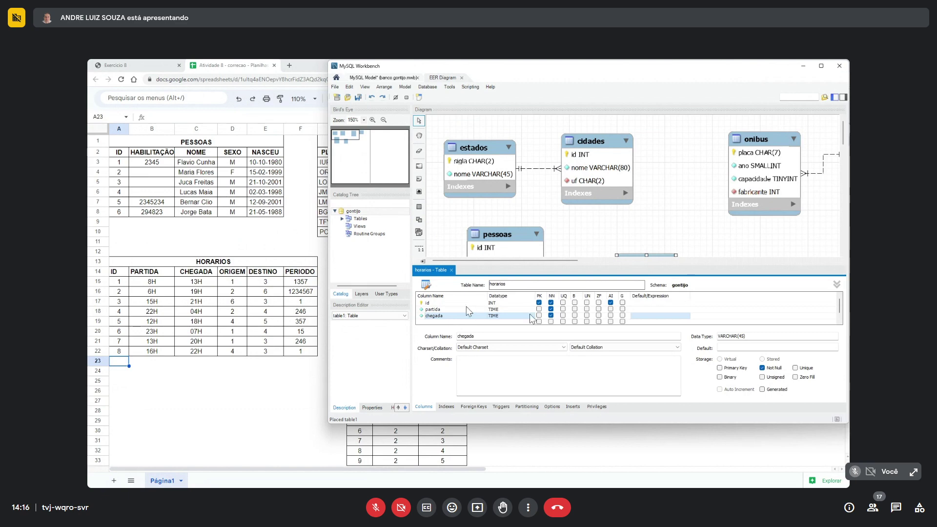
- Add a not-null CHAR(7) column named periodo to the horarios table
click(452, 321)
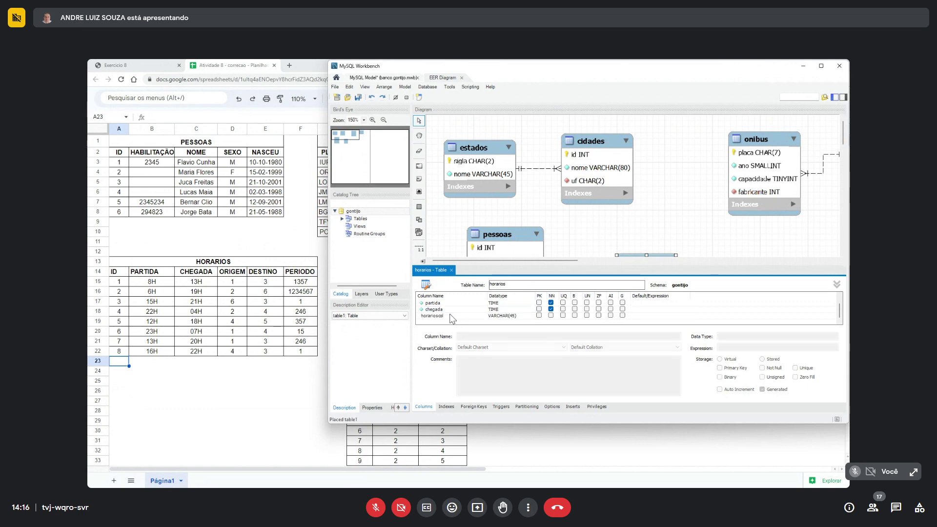
click(451, 315)
text(periodo)
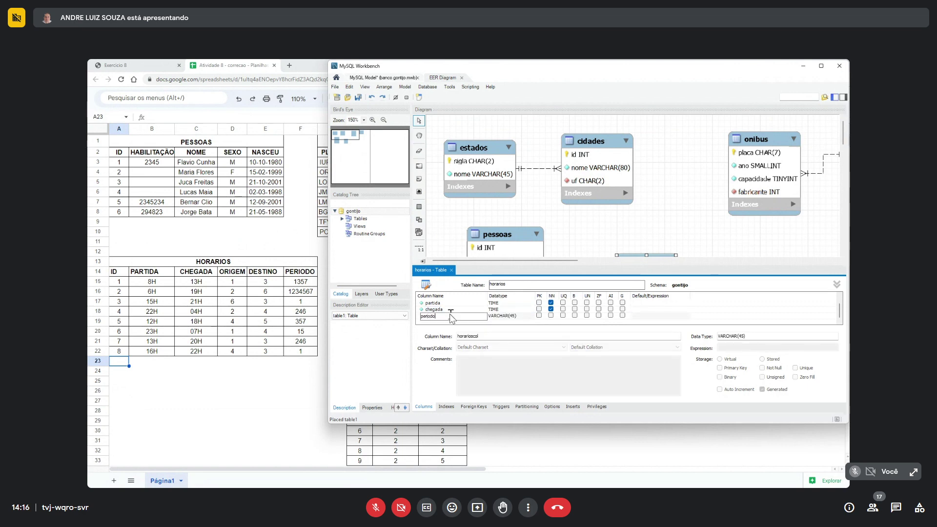
key(Tab)
text(c)
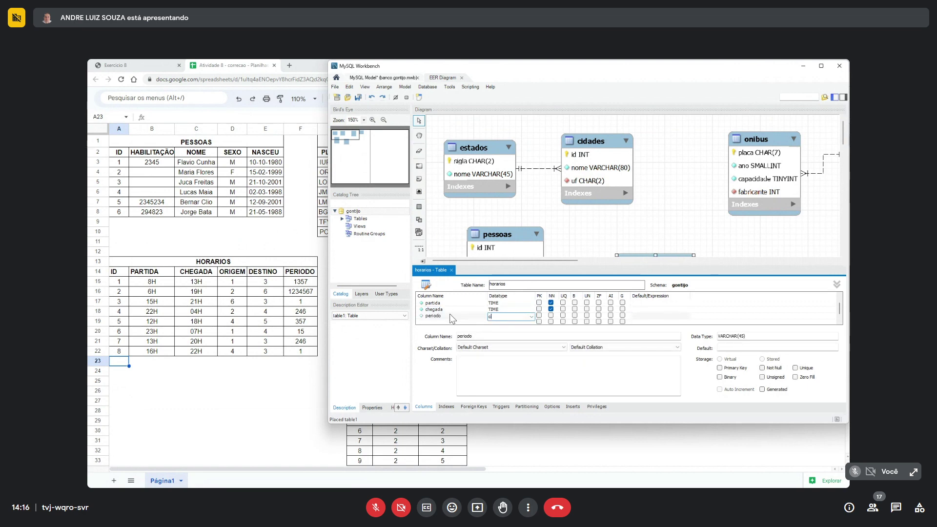
text(har(7)
click(551, 315)
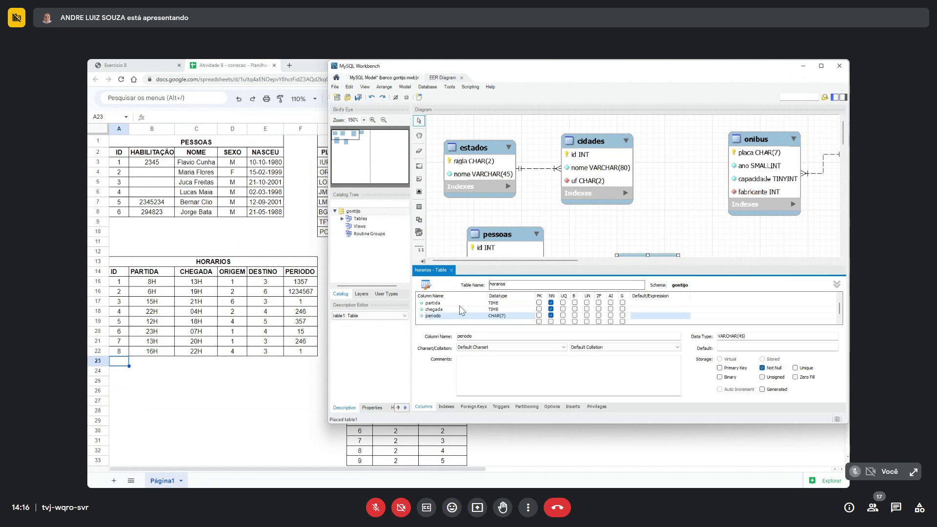
- Save the model with the finished horarios table and shift that table slightly up beside pessoas
click(451, 270)
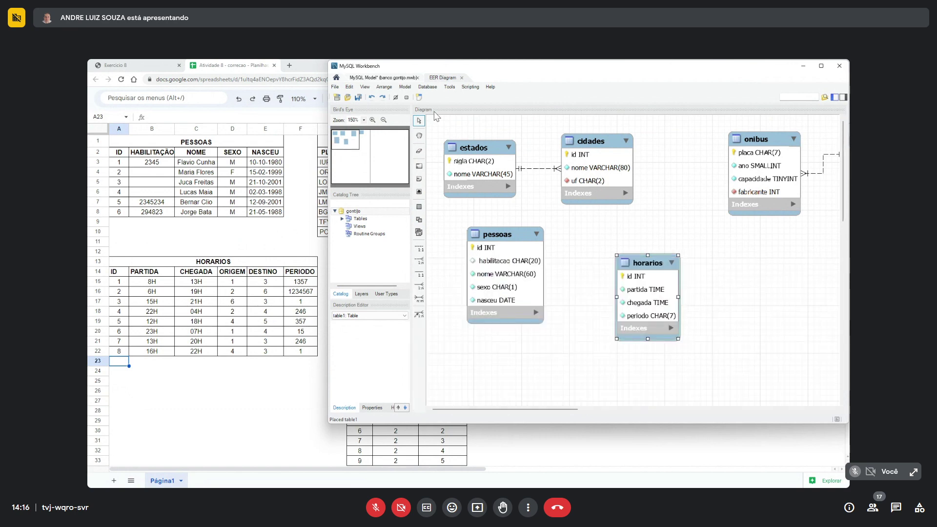
click(358, 97)
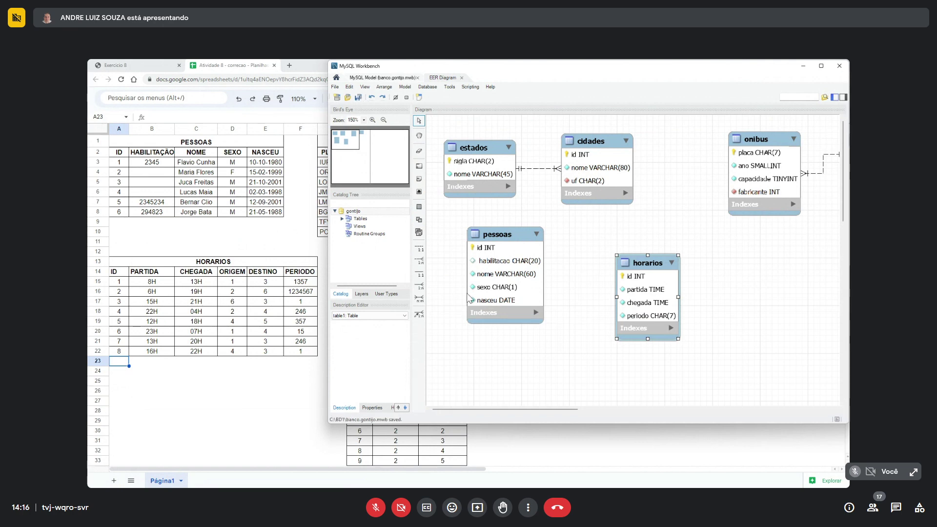
mouse_move(643, 280)
mouse_down()
mouse_move(641, 307)
mouse_move(636, 263)
mouse_up()
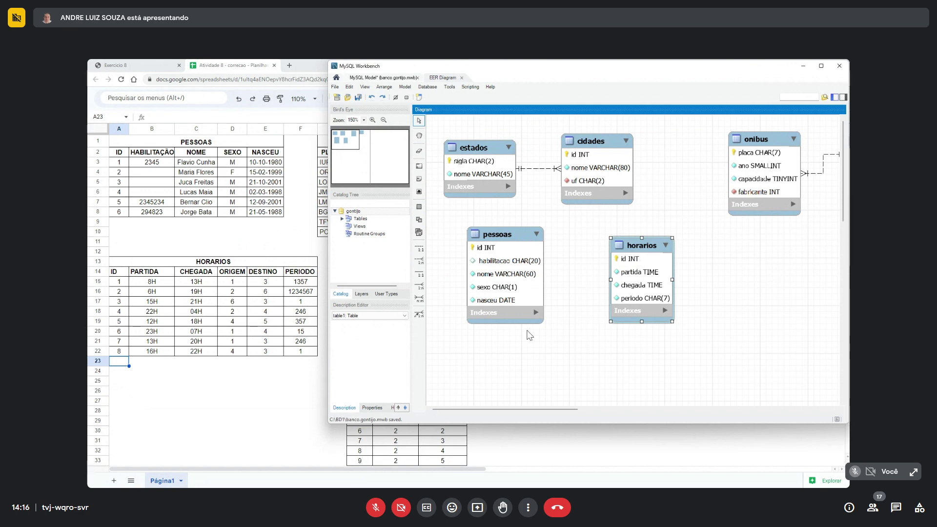
drag(332, 426, 300, 470)
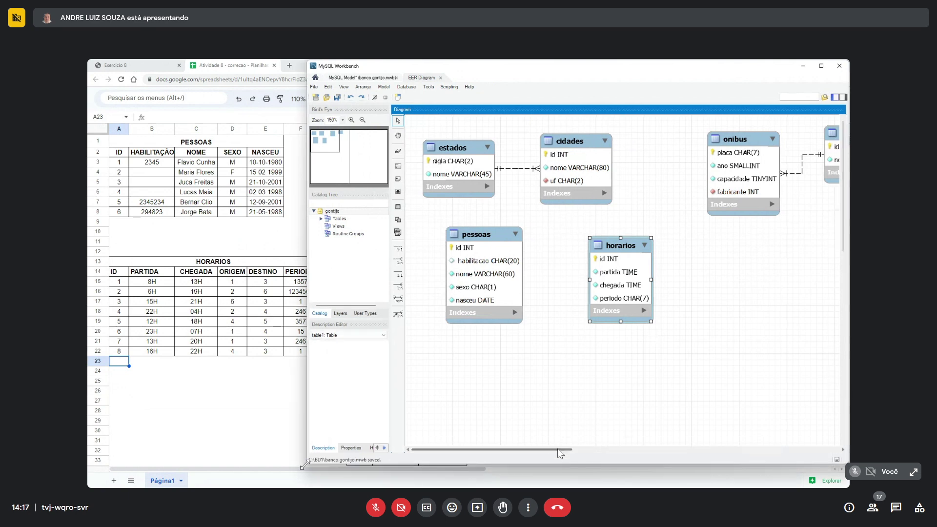
- Rearrange the diagram so estados and cidades sit higher, pessoas lies below estados, and horarios lies below cidades
drag(562, 449, 534, 451)
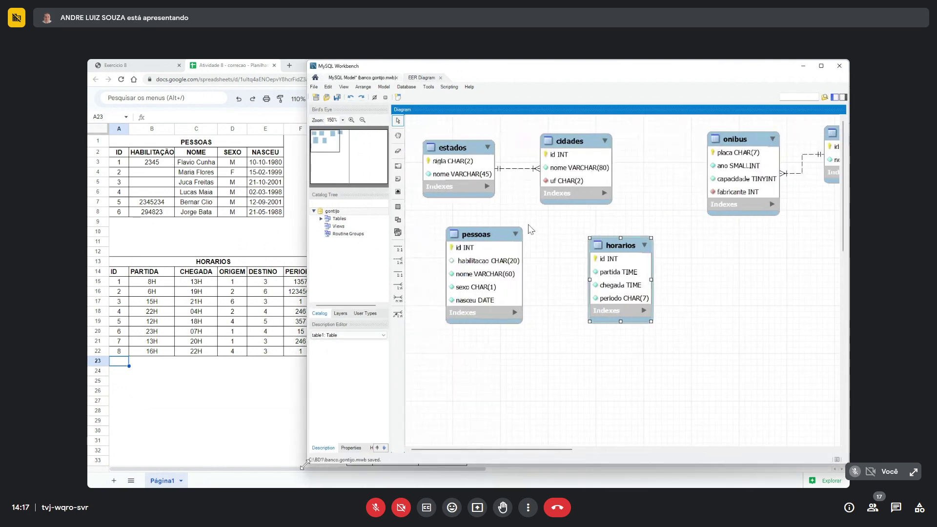
drag(479, 237, 448, 239)
drag(459, 148, 459, 134)
drag(580, 140, 577, 132)
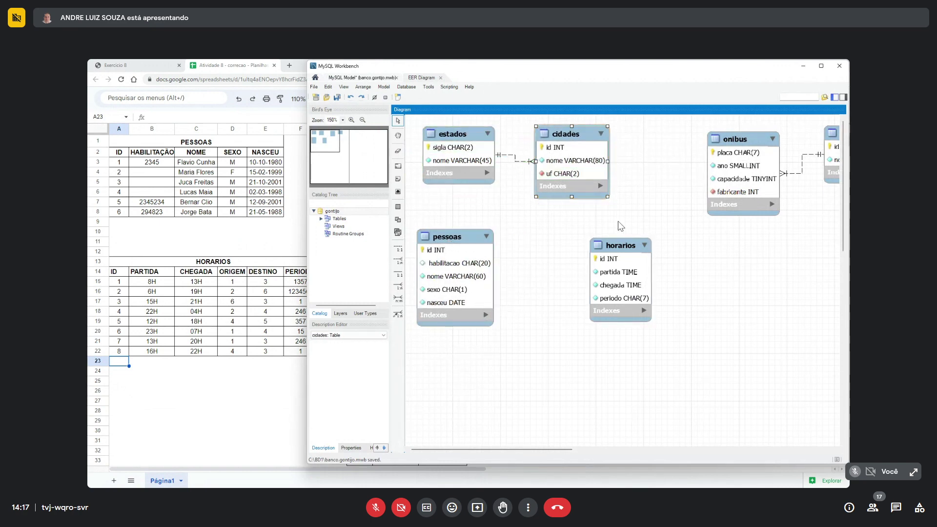
drag(625, 246, 604, 241)
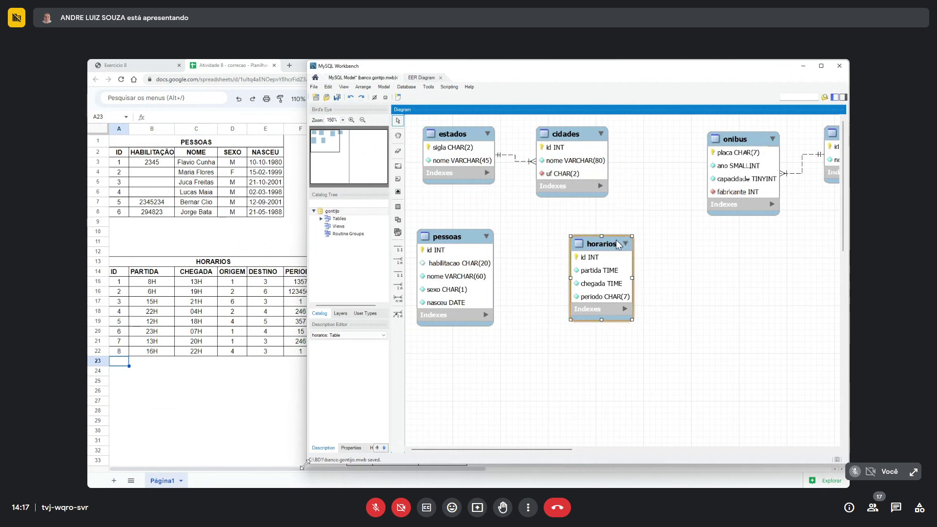
drag(575, 138, 582, 137)
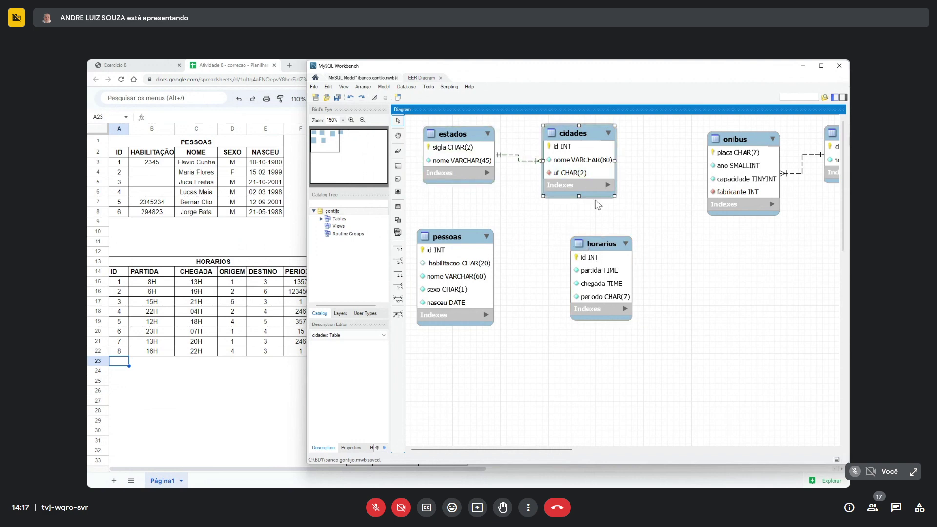
- Create a 1:n non-identifying relationship with horarios holding the foreign key to cidades, and align horarios under cidades
click(398, 262)
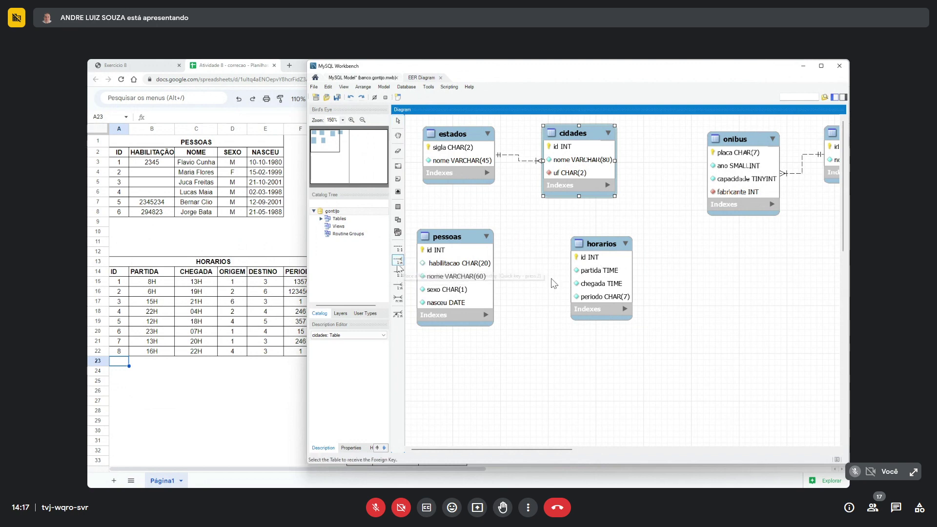
click(600, 270)
click(585, 164)
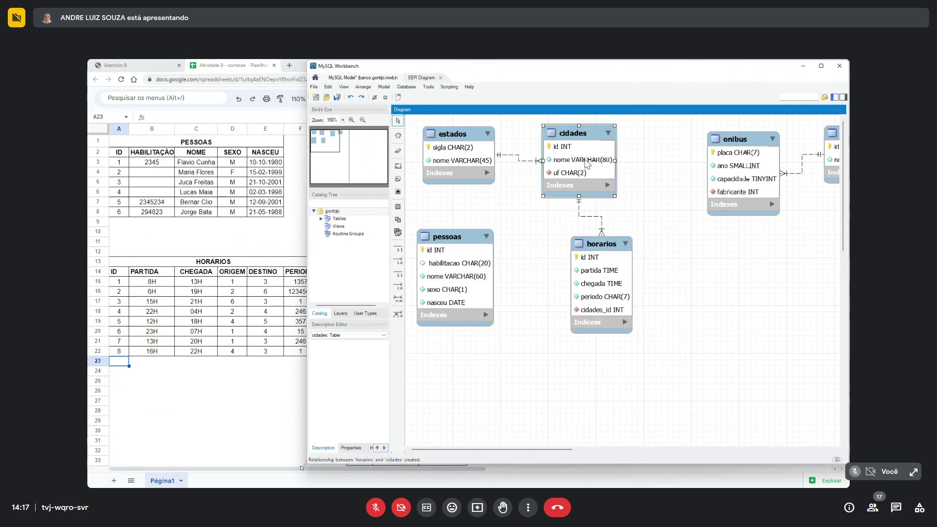
click(600, 244)
drag(599, 246, 579, 245)
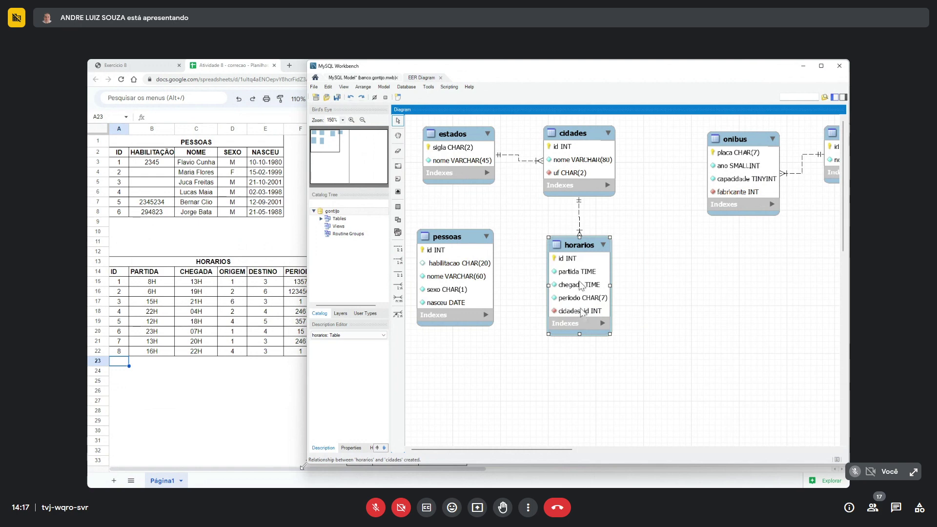
- Rename the horarios foreign key column cidades_id as origem and close the table editor
click(584, 250)
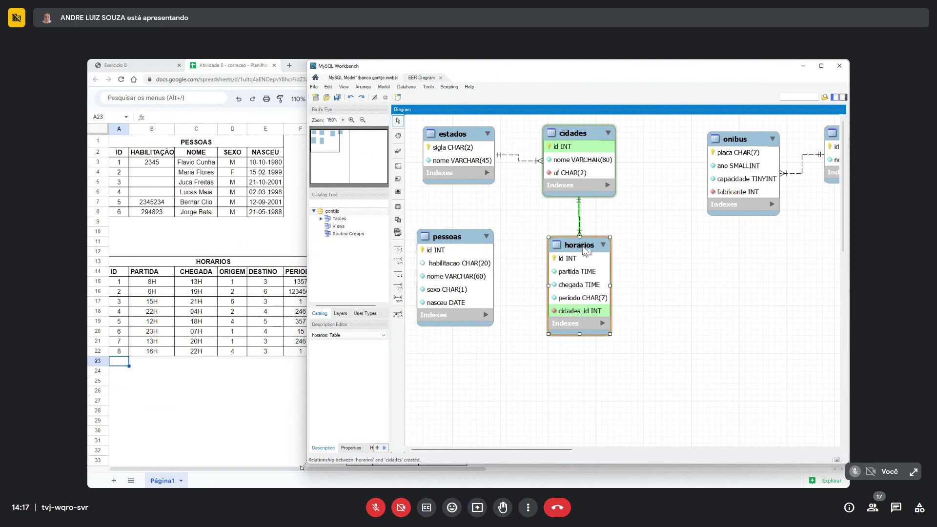
double_click(583, 247)
click(426, 350)
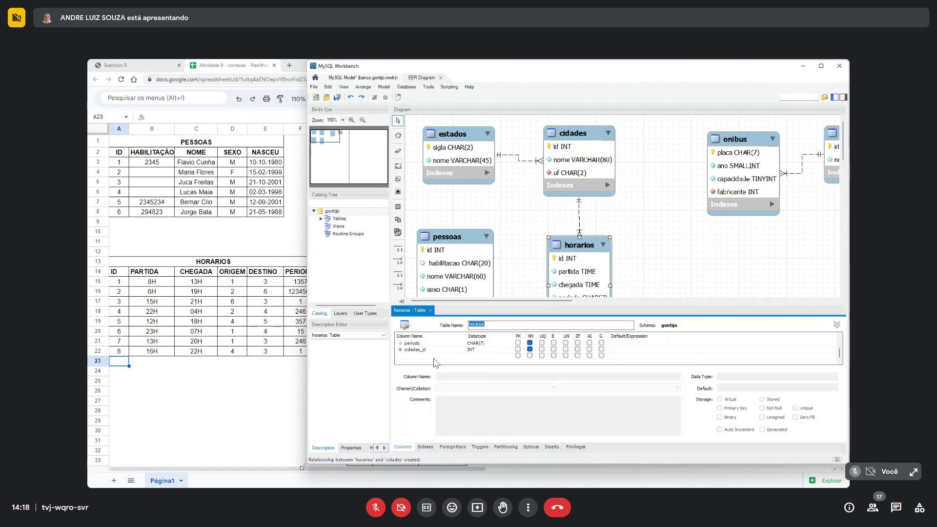
click(426, 351)
text(o)
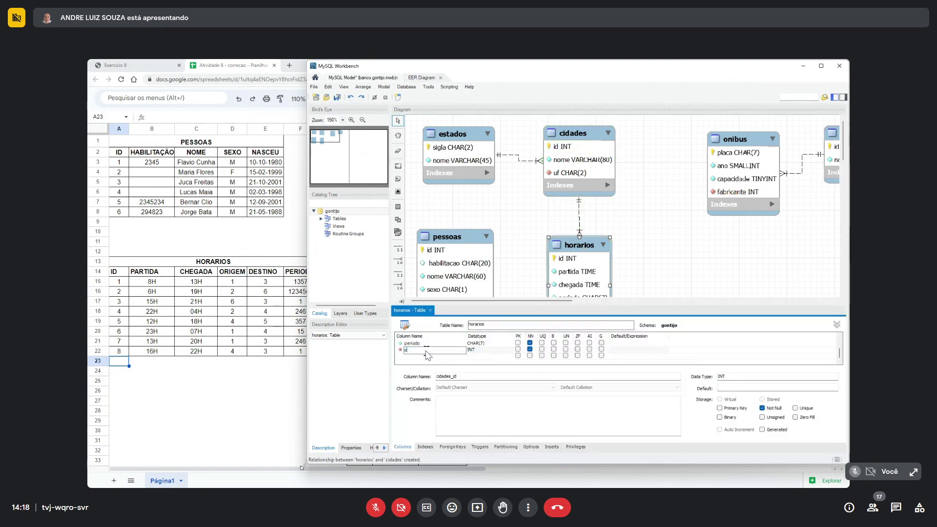
text(rigem)
click(510, 343)
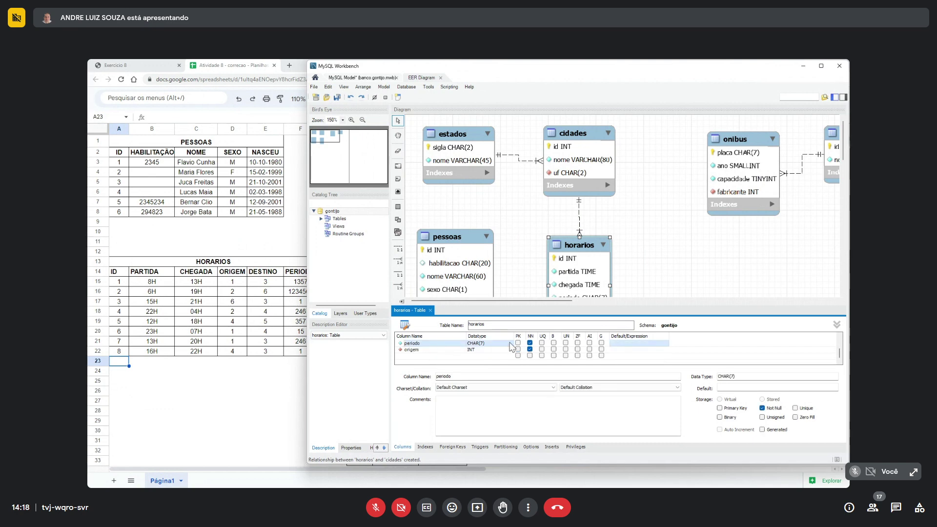
click(430, 311)
click(521, 346)
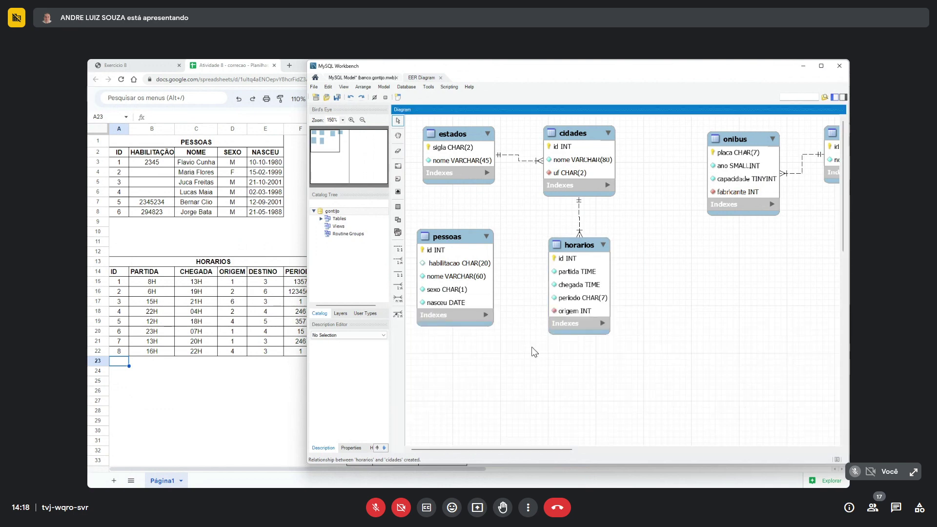
- Add a second 1:n non-identifying relationship from horarios, holding the foreign key, to cidades
drag(584, 241, 579, 244)
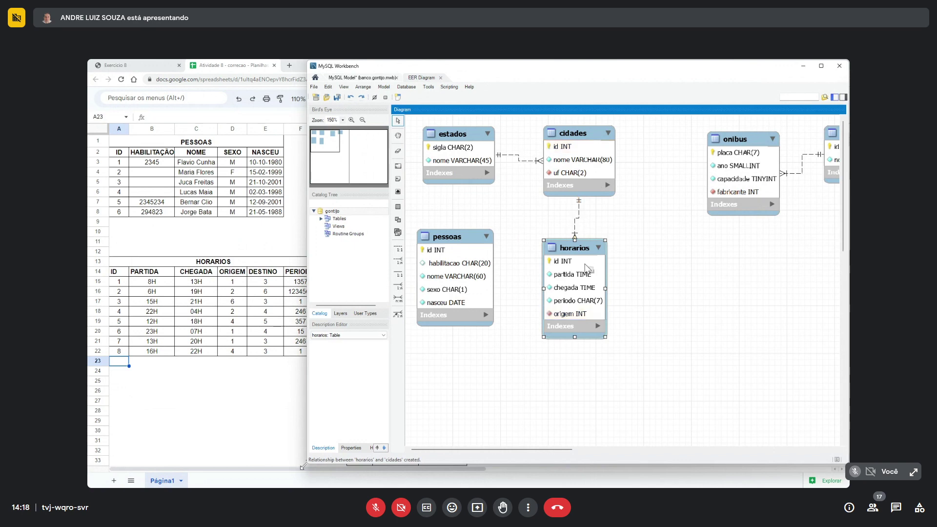
click(398, 261)
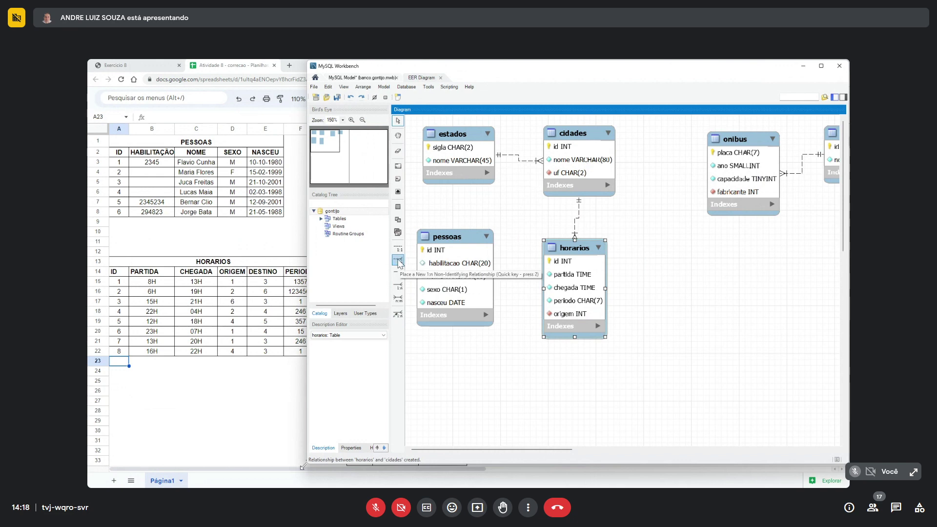
click(398, 262)
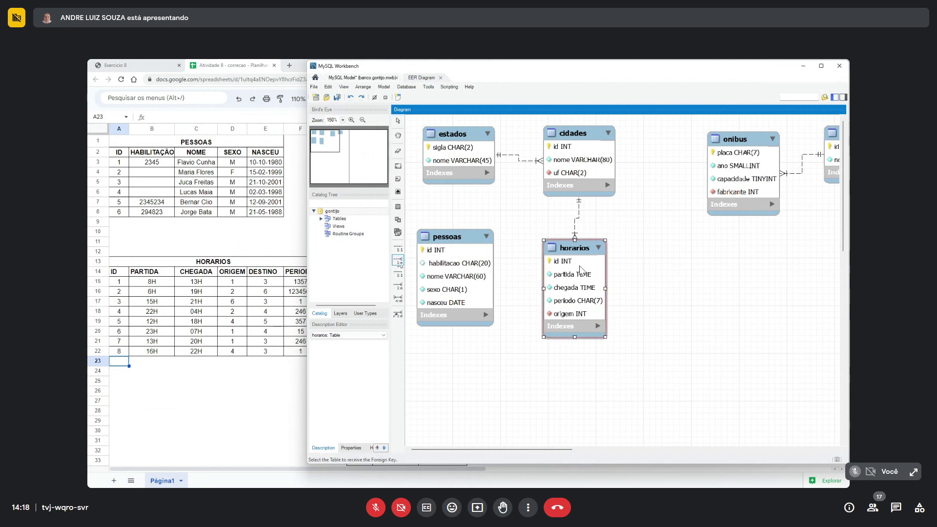
click(595, 271)
click(600, 166)
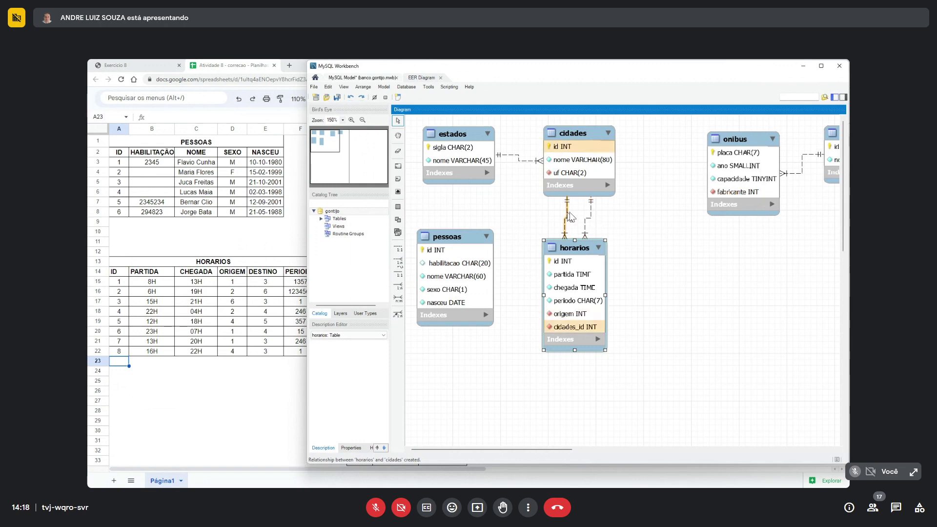
- Rename the second foreign key column in horarios, cidades_id, as destino and close the table editor
double_click(581, 252)
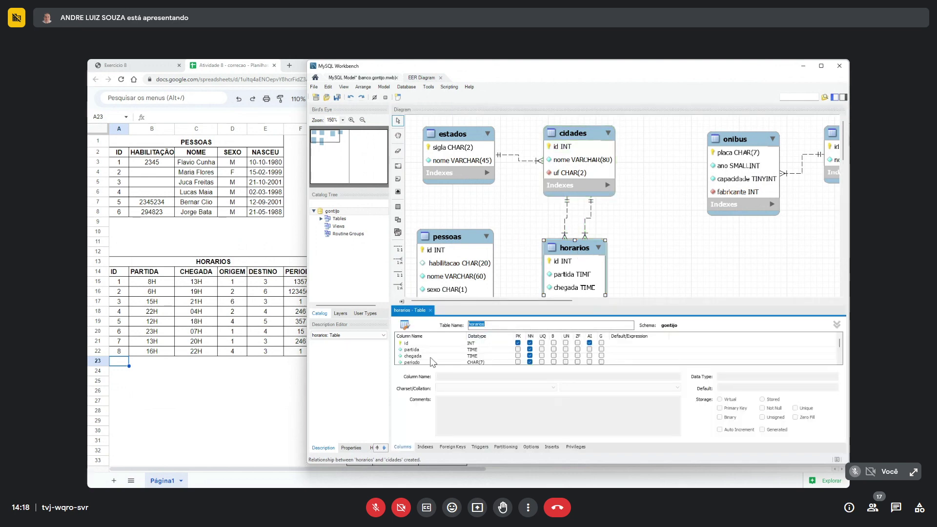
scroll(431, 359, down, 2)
double_click(414, 350)
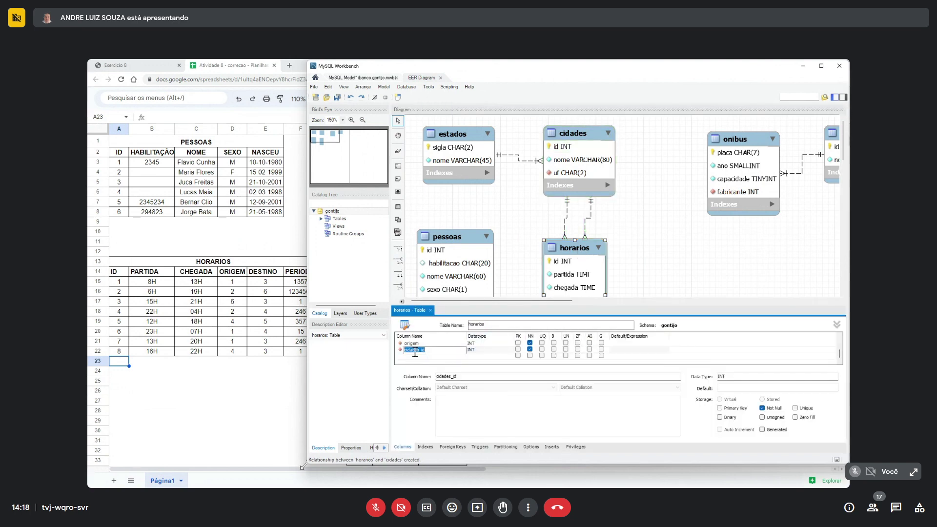
text(destino)
click(420, 343)
click(431, 310)
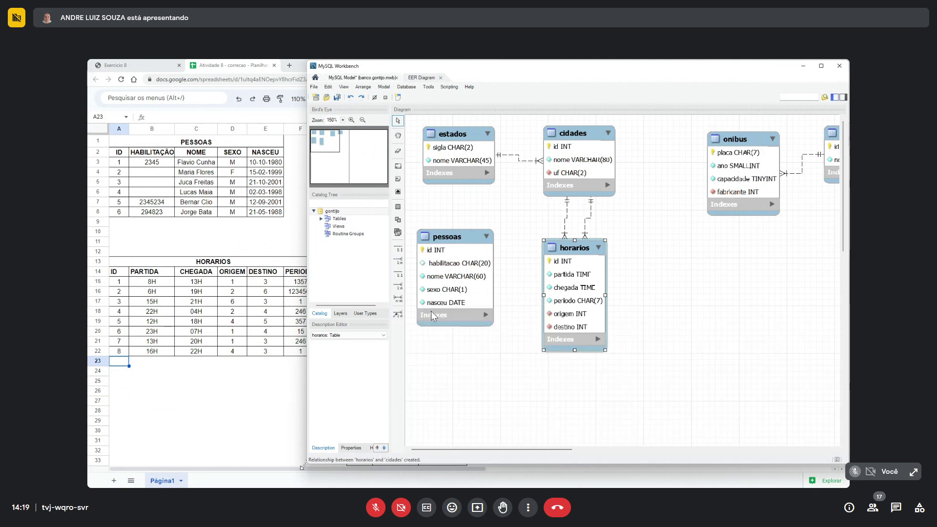
- Save the database model and clear the selection in the diagram
click(336, 98)
key(Escape)
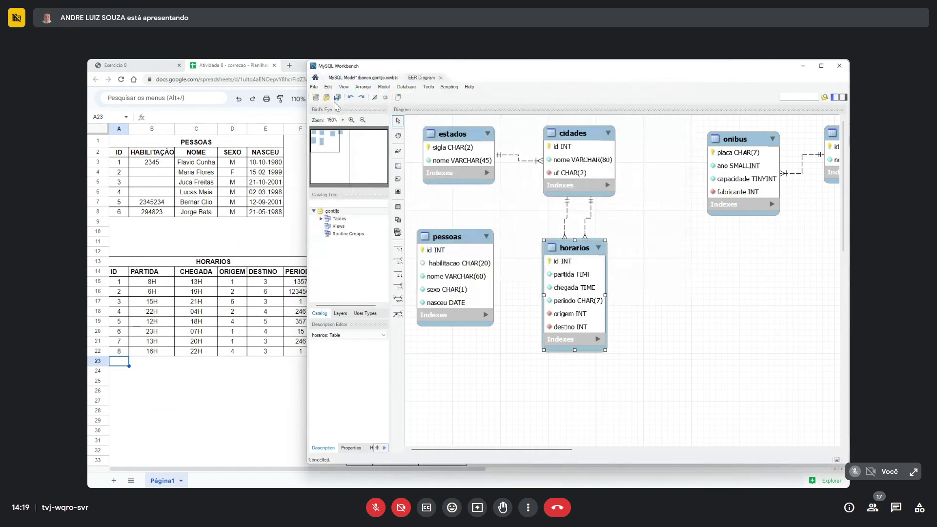
click(335, 99)
click(780, 321)
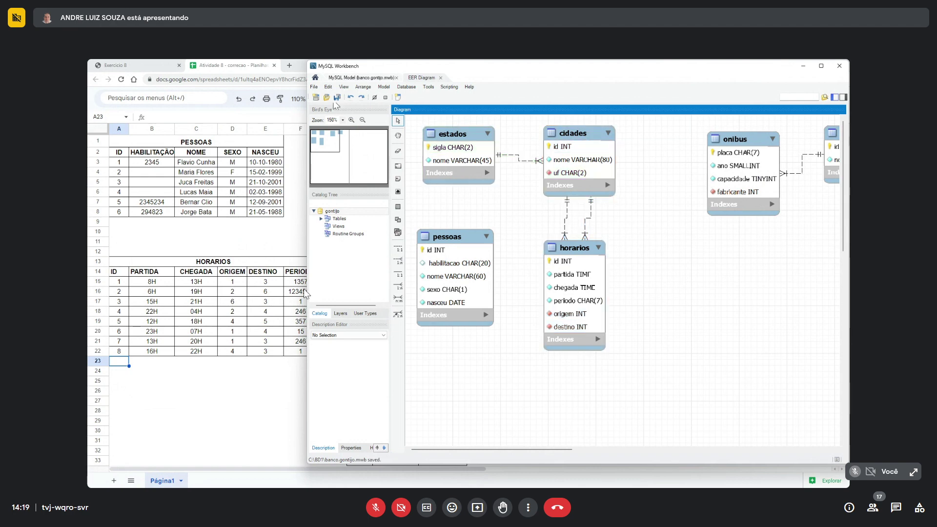
- Switch to the Google Sheets spreadsheet and compare the ORIGEM and DESTINO columns of HORARIOS with the CIDADES ID column
click(250, 282)
drag(241, 285, 240, 351)
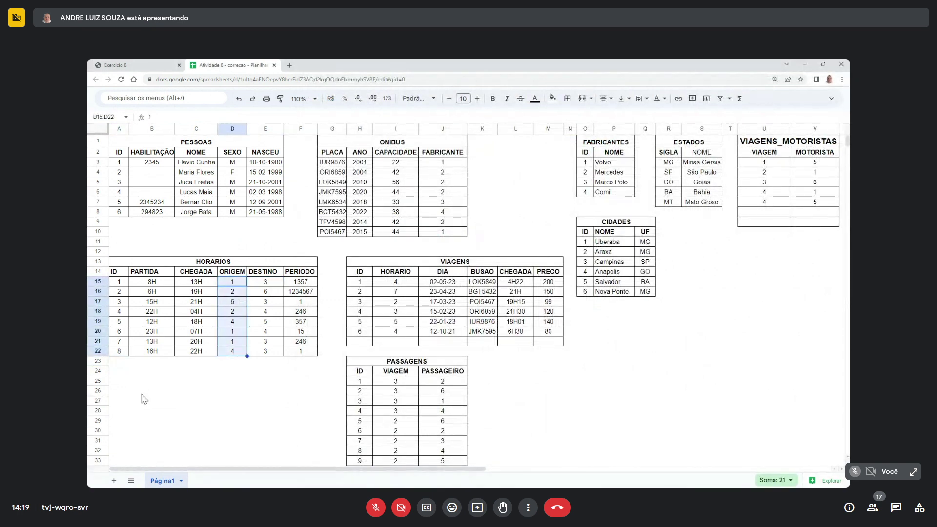
drag(585, 232, 589, 296)
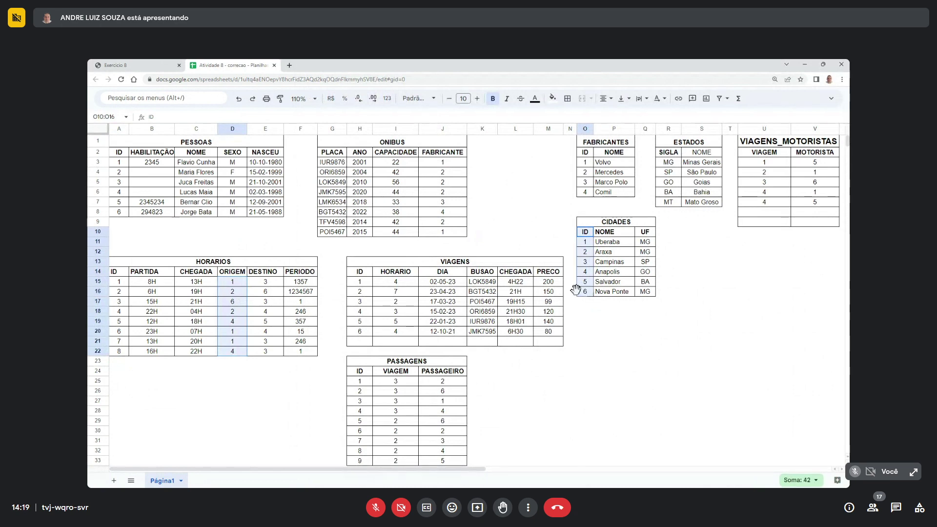
drag(278, 275, 271, 350)
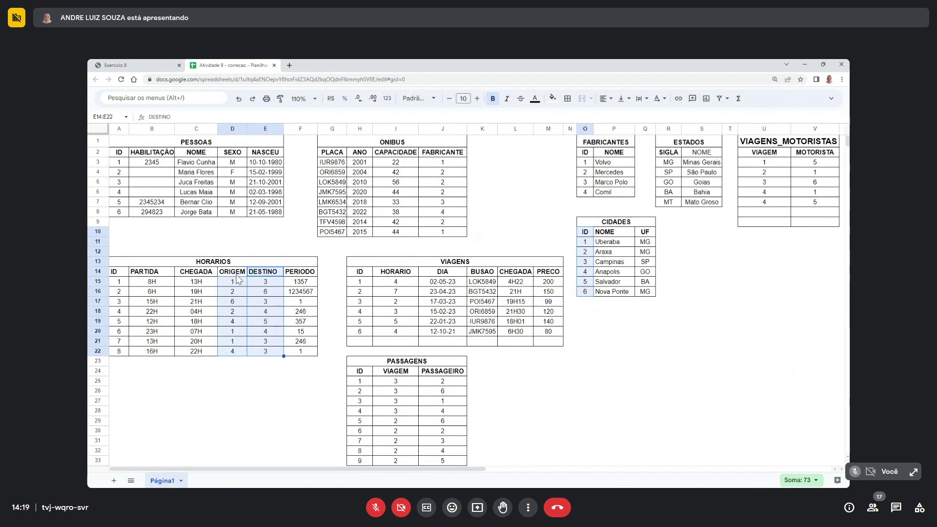
drag(236, 273, 233, 352)
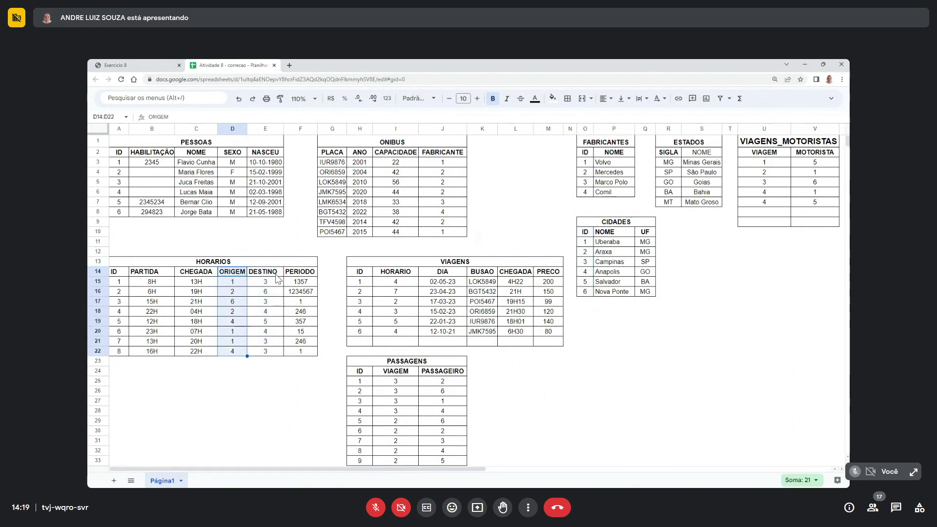
drag(265, 271, 265, 351)
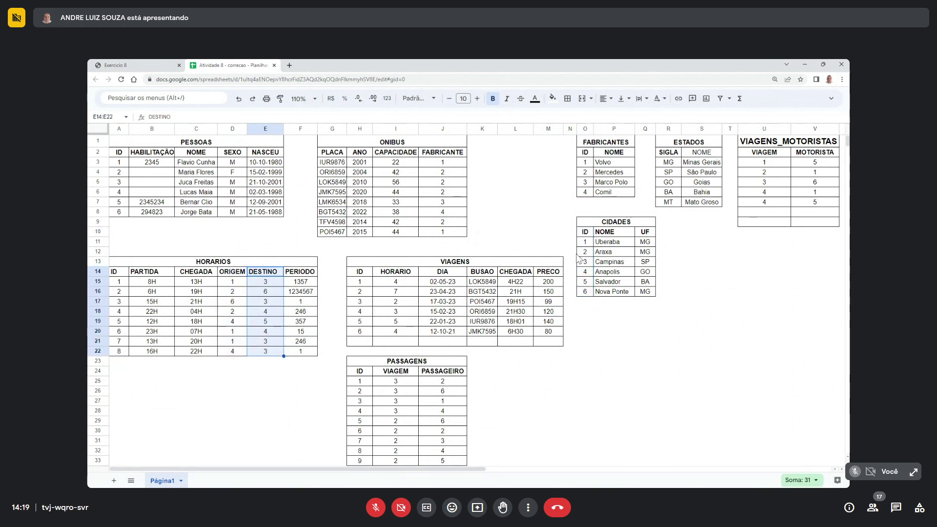
drag(586, 233, 588, 293)
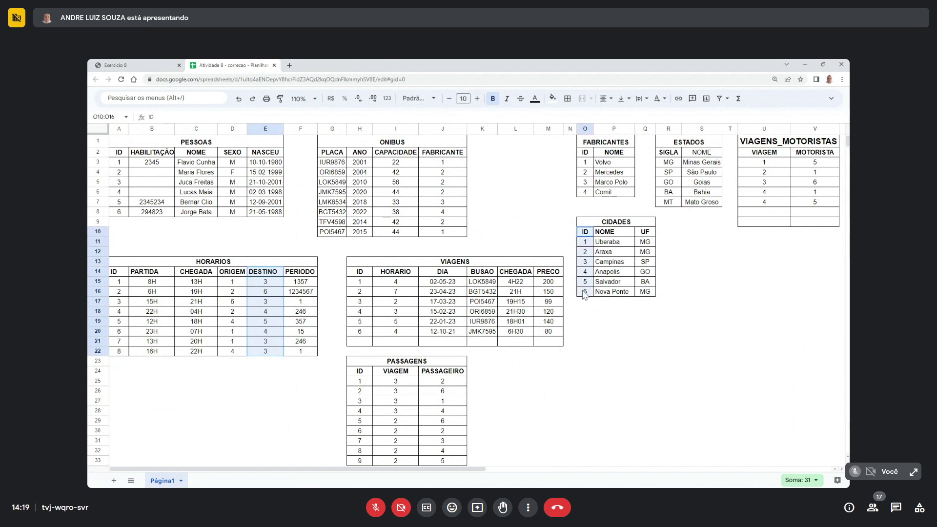
- Return to MySQL Workbench and move the horarios table slightly to line it up beneath cidades
key(alt+Tab)
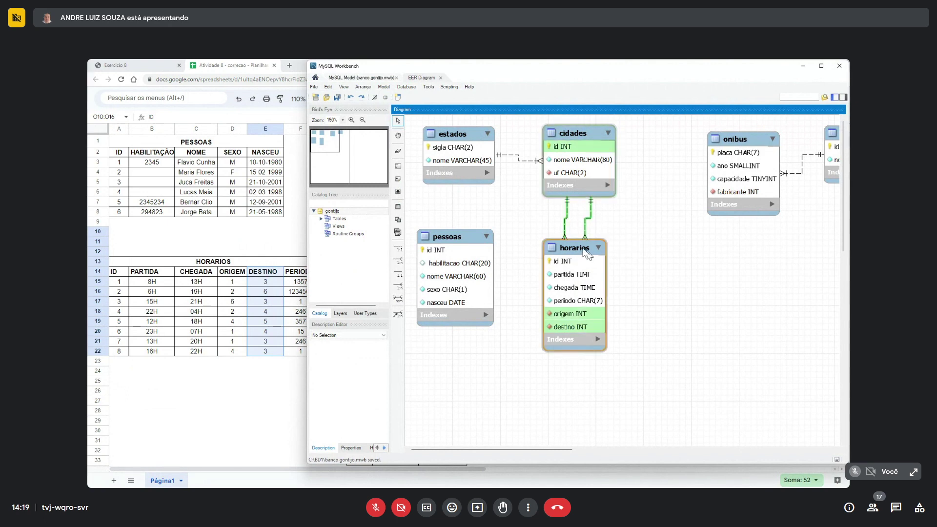
drag(575, 257, 579, 256)
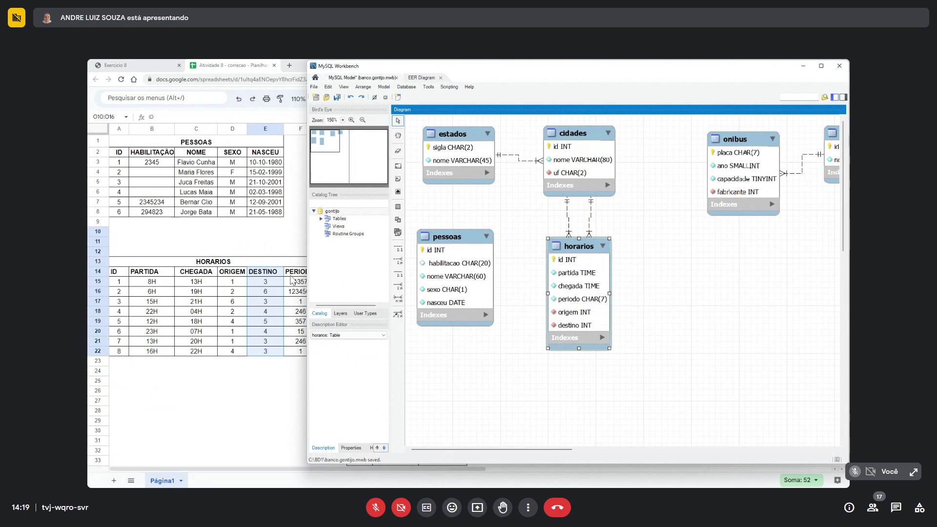
click(266, 242)
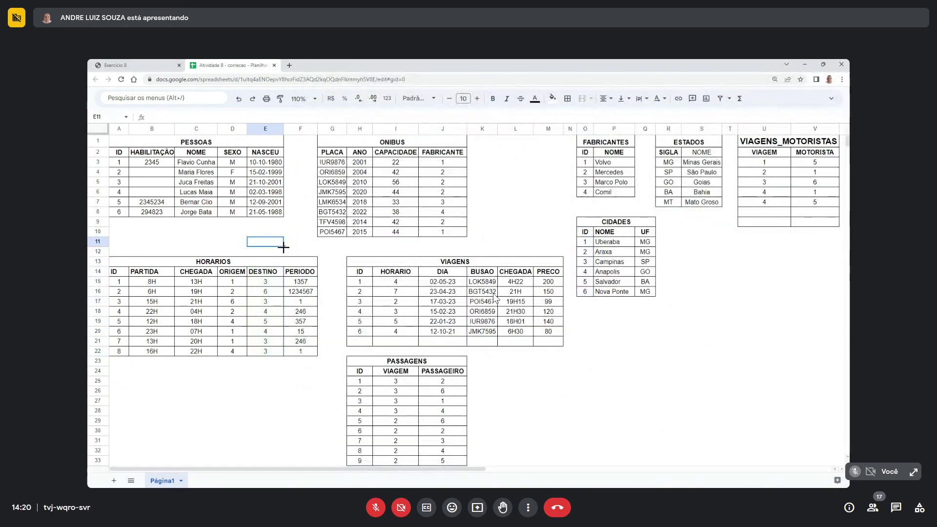
key(alt+Tab)
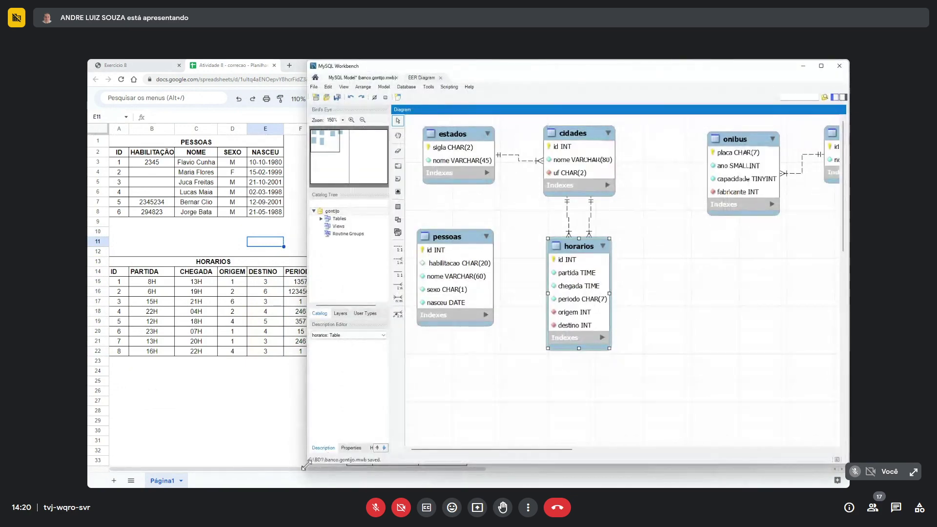
- Resize the MySQL Workbench window to uncover part of the spreadsheet, and scroll the sheet sideways past the HORARIOS table
drag(305, 464, 96, 352)
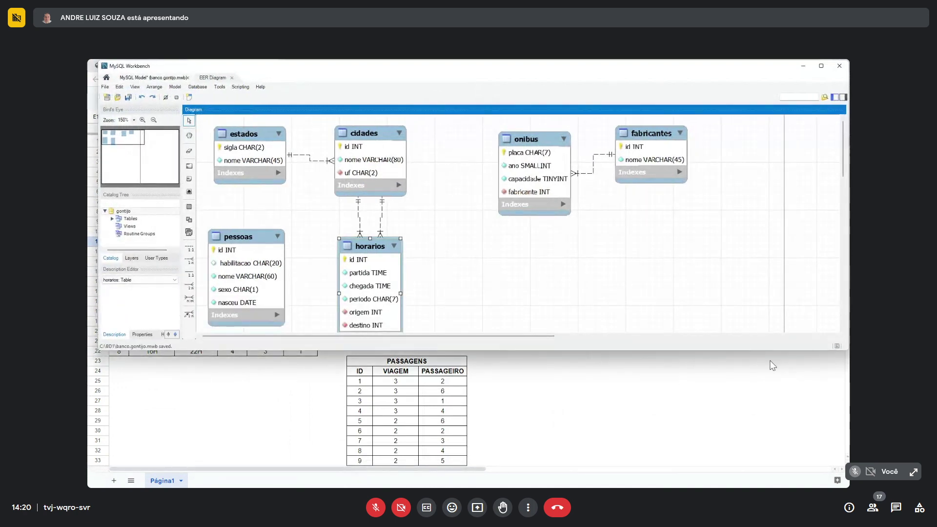
drag(844, 333, 550, 337)
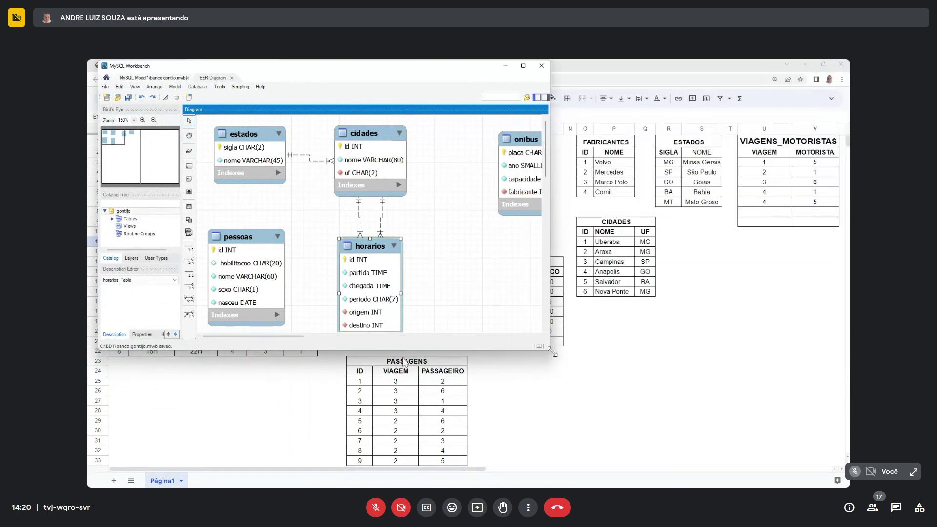
drag(394, 351, 385, 440)
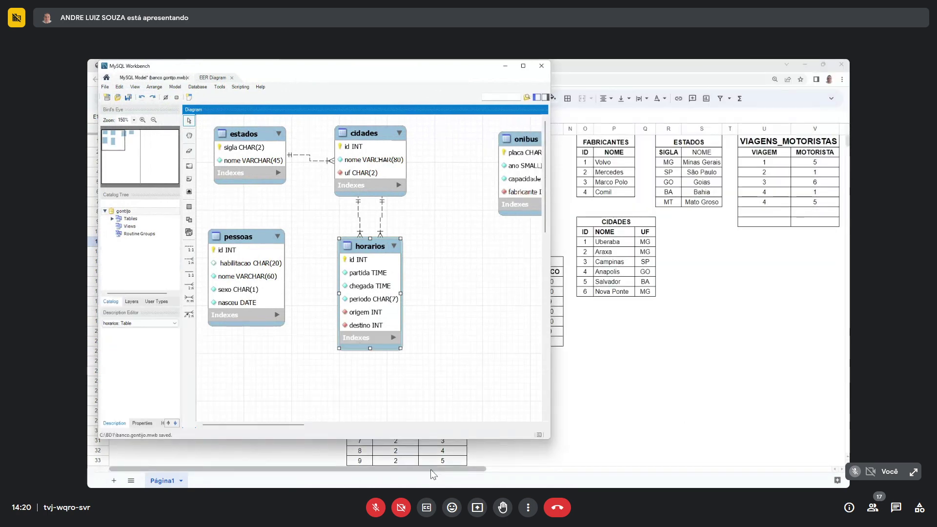
drag(430, 469, 543, 467)
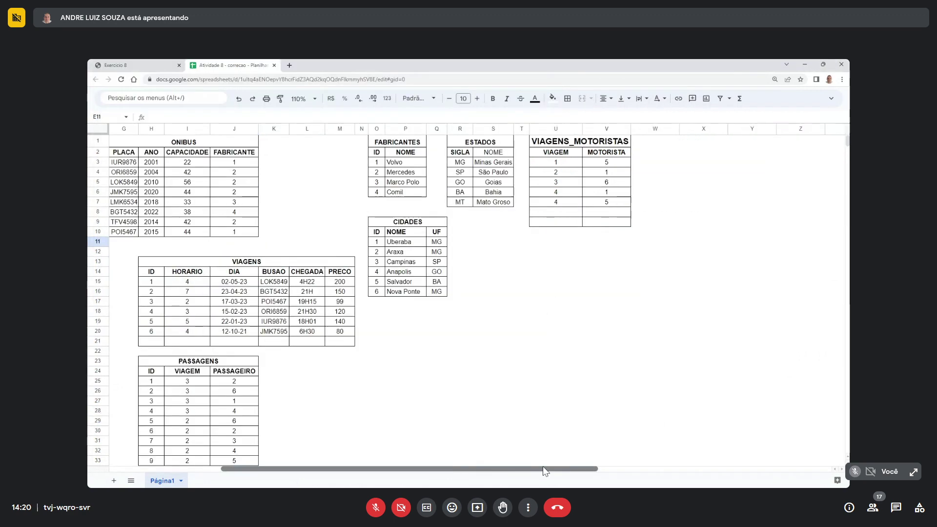
- Switch to MySQL Workbench, place its window beside the spreadsheet's VIAGENS table, enlarge it slightly and clear the diagram selection
key(alt+Tab)
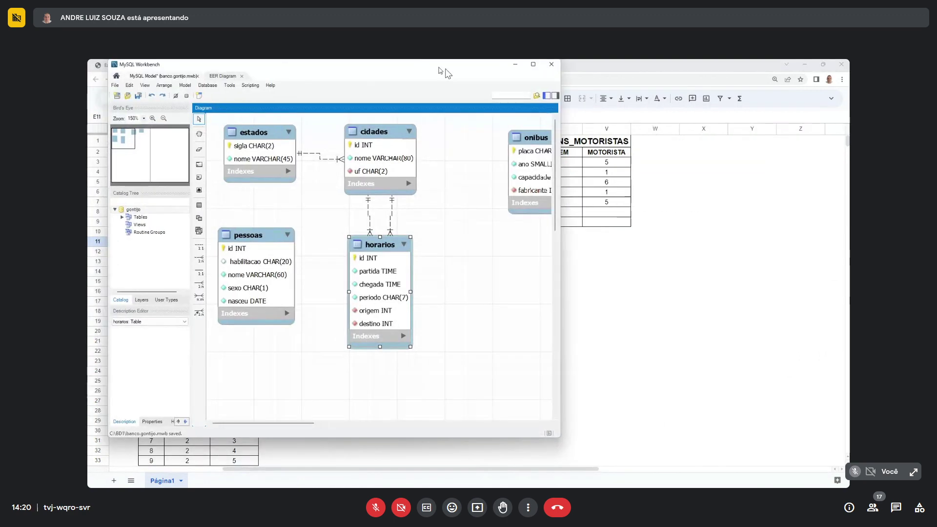
drag(423, 72, 690, 74)
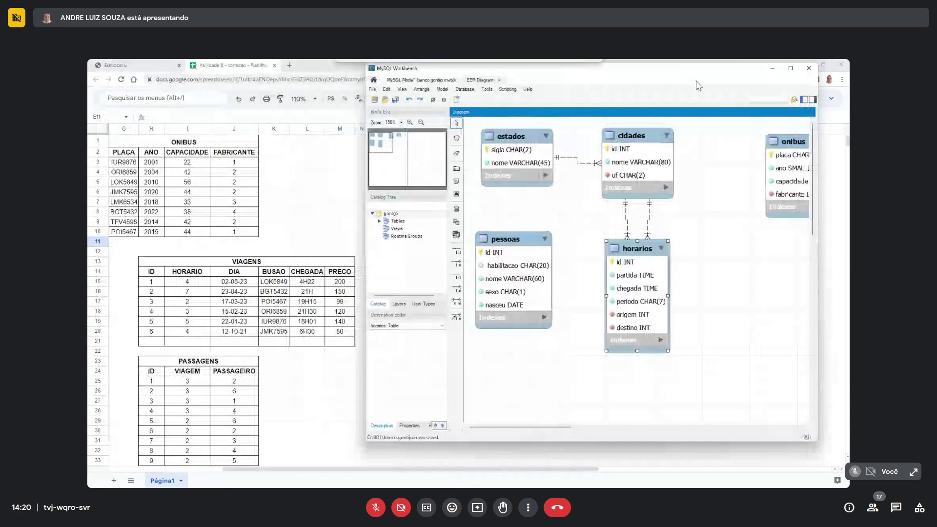
drag(815, 443, 839, 464)
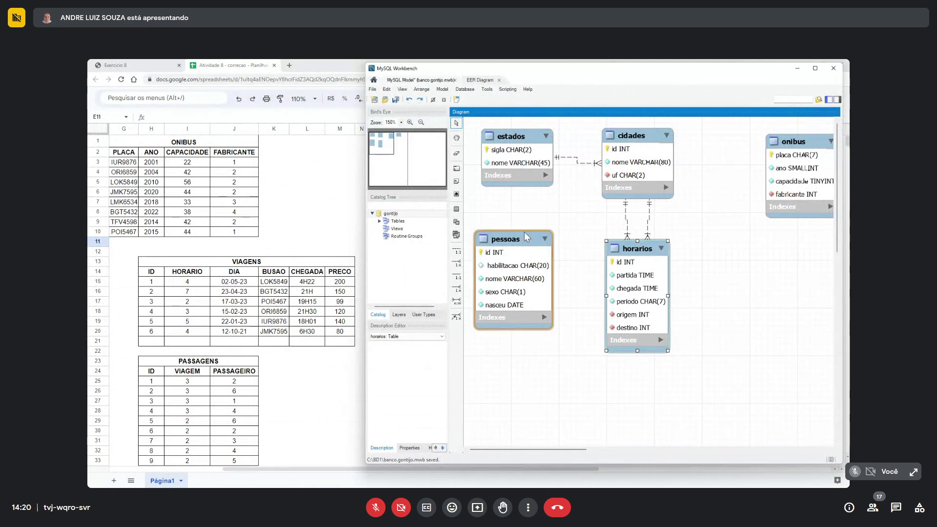
click(585, 235)
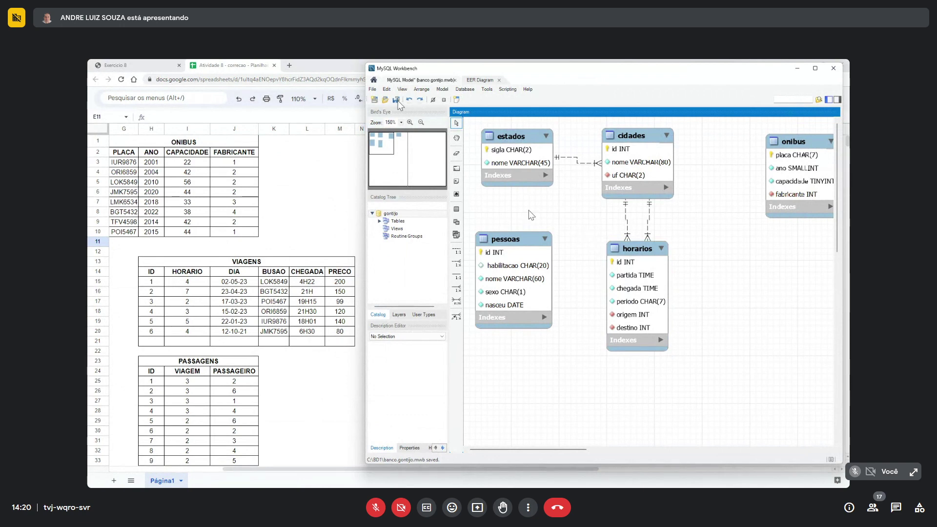
- Place a new table beside horarios in the EER diagram and name it viagens
click(457, 211)
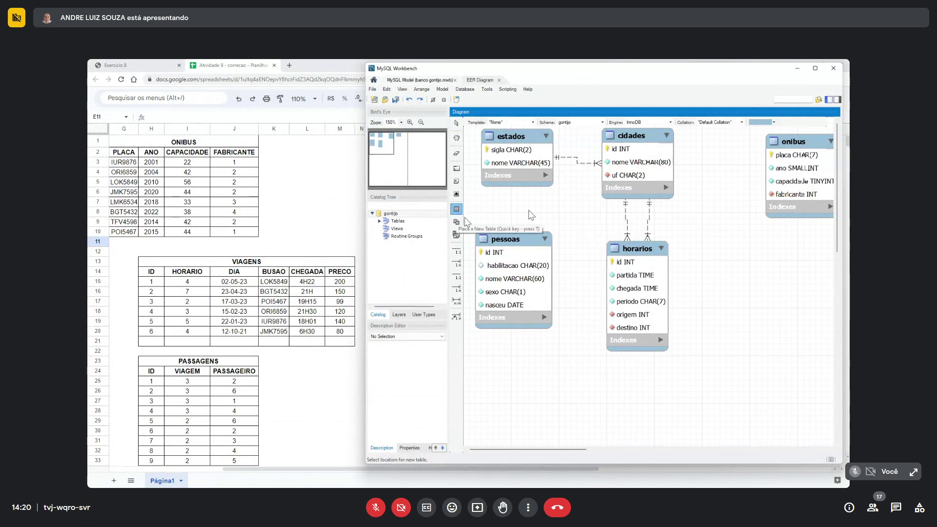
click(708, 282)
drag(734, 269, 739, 259)
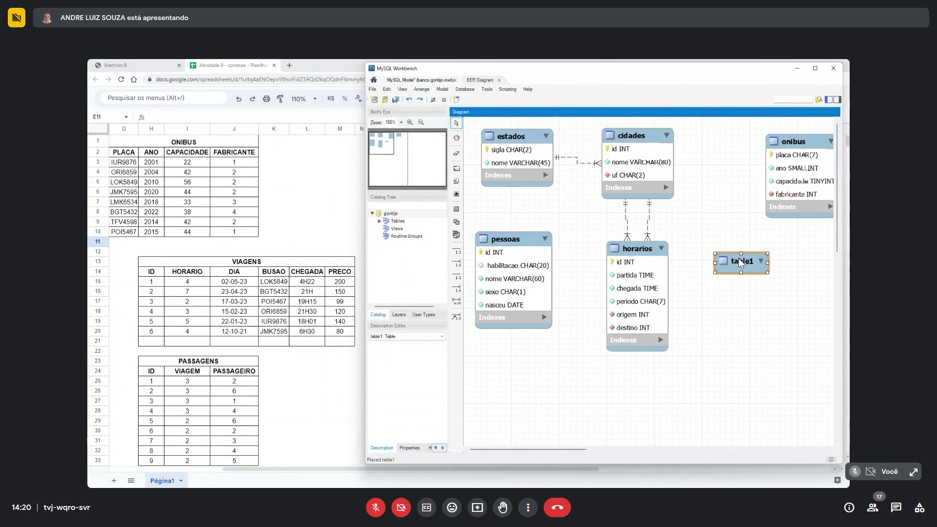
double_click(739, 258)
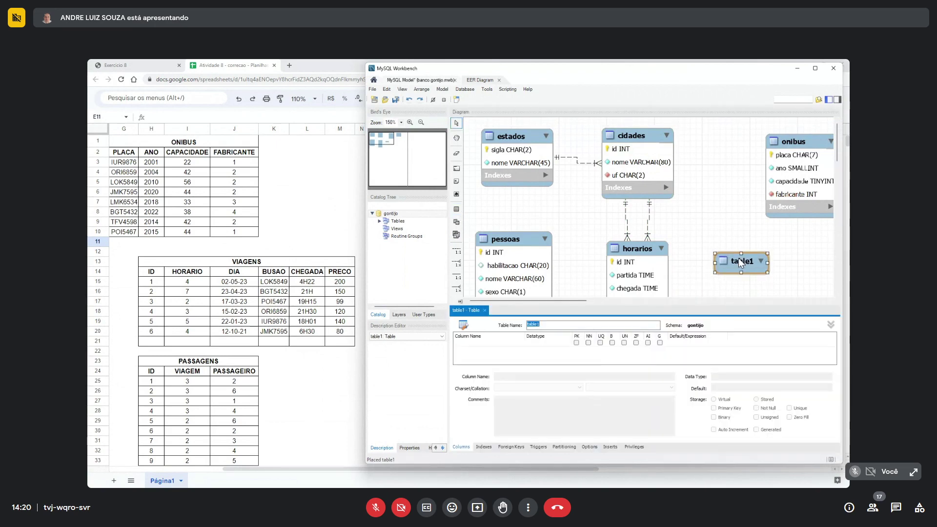
text(viagens)
- Add an auto-increment INT primary key column named id to the viagens table
click(576, 344)
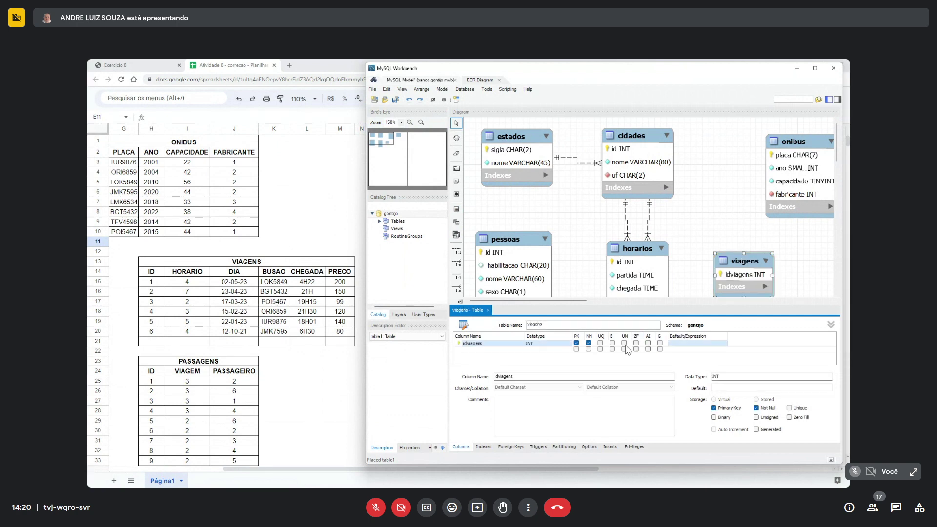
click(648, 343)
double_click(519, 343)
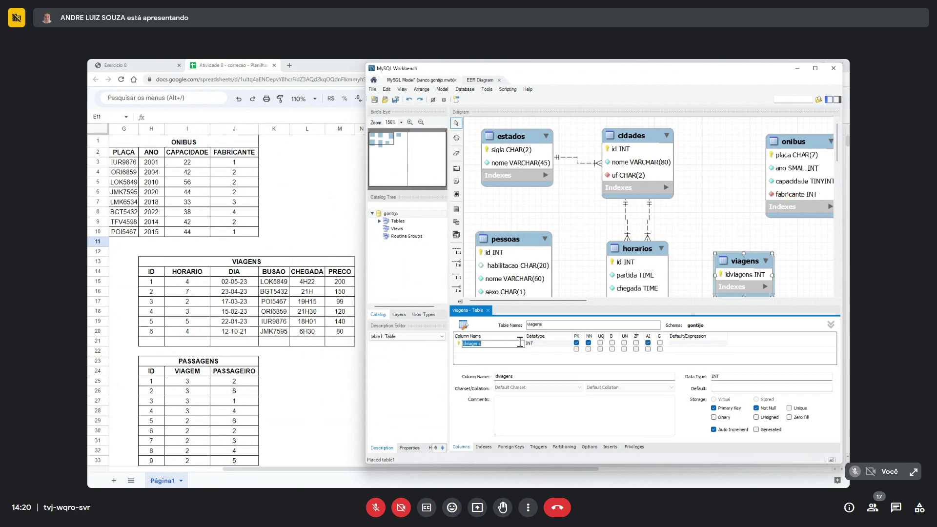
key(BackSpace)
text(id)
- Add a dia column of type DATE to viagens and mark it not null
click(490, 350)
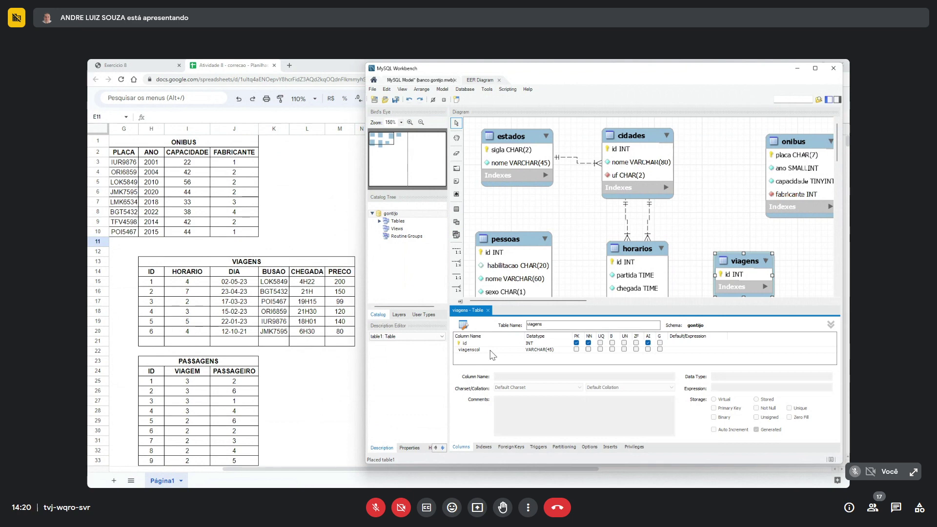
click(489, 351)
click(489, 351)
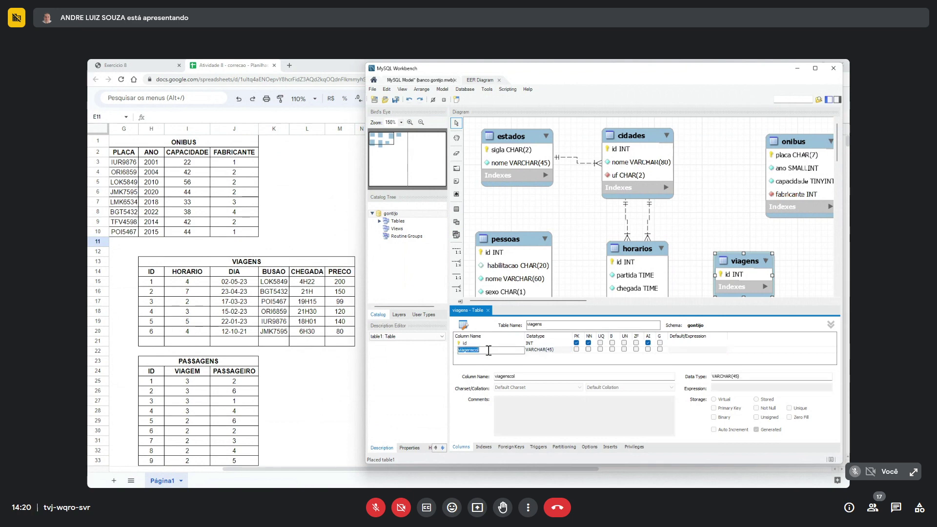
text(dia)
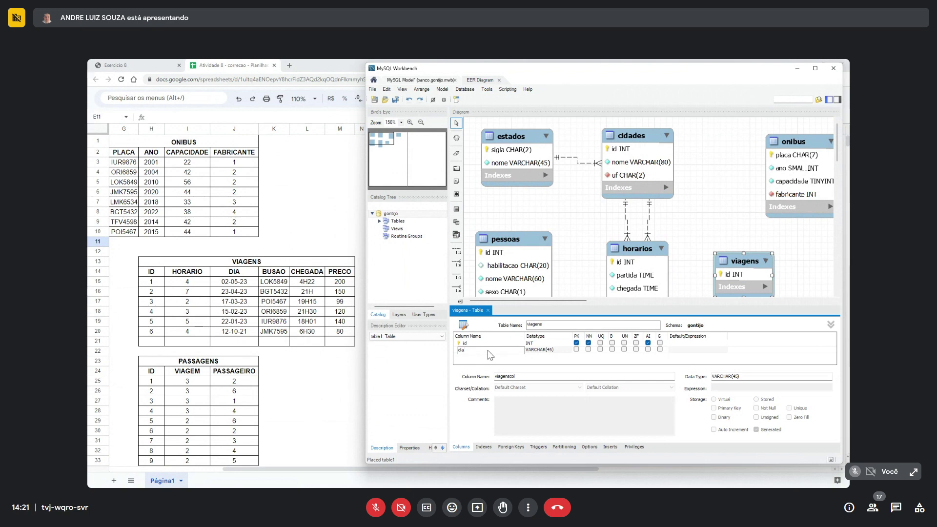
key(Tab)
text(dat)
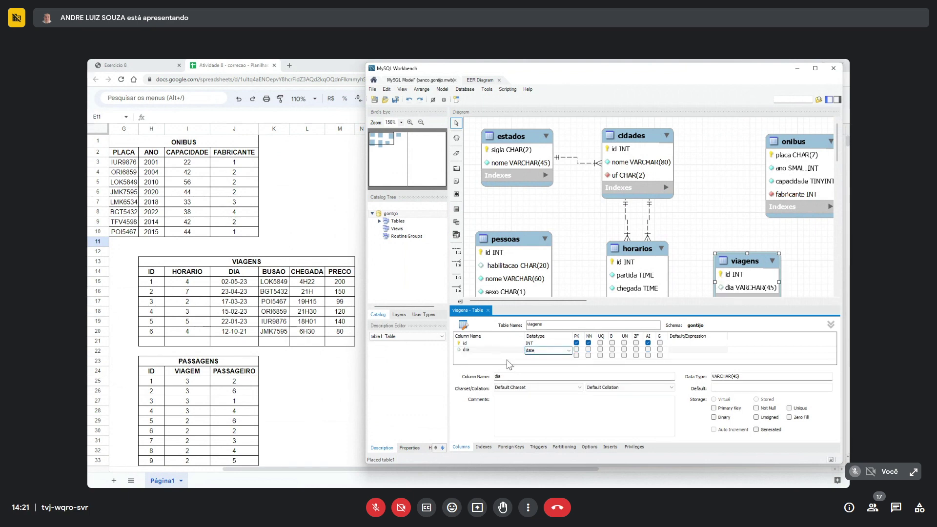
click(589, 349)
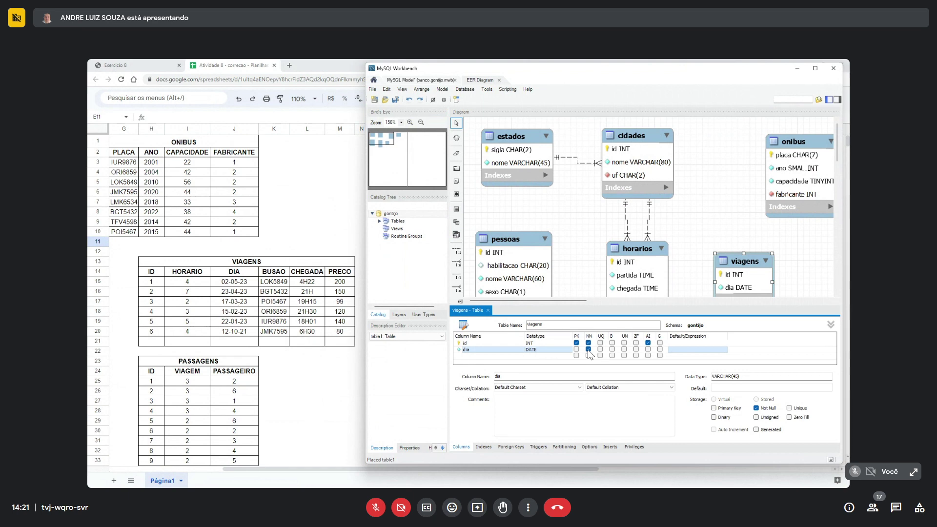
- Add a nullable chegada column of type TIME to viagens and delete the surplus placeholder column viagenscol
click(484, 356)
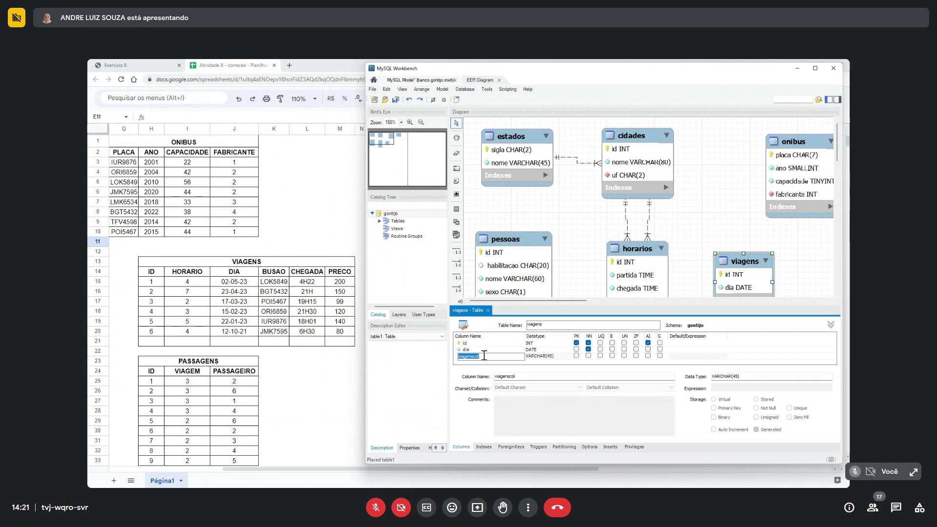
text(chegada)
key(Tab)
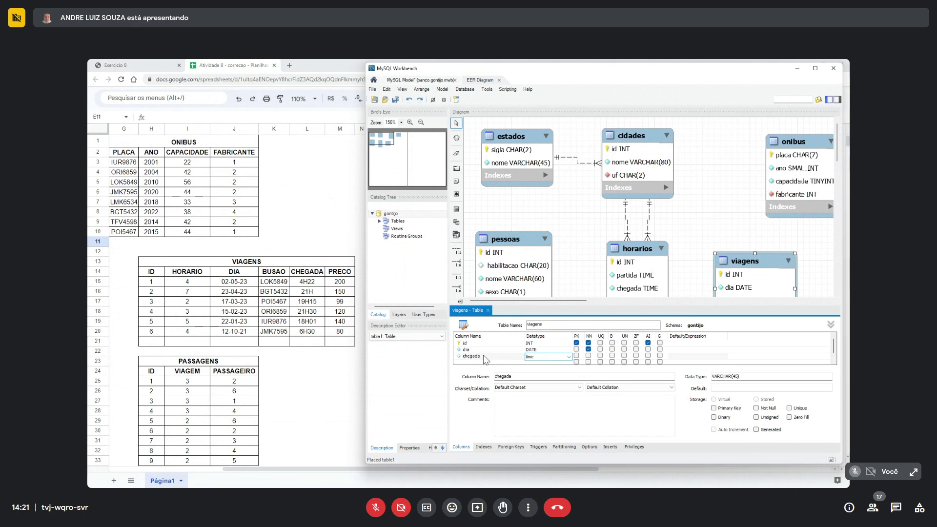
key(Return)
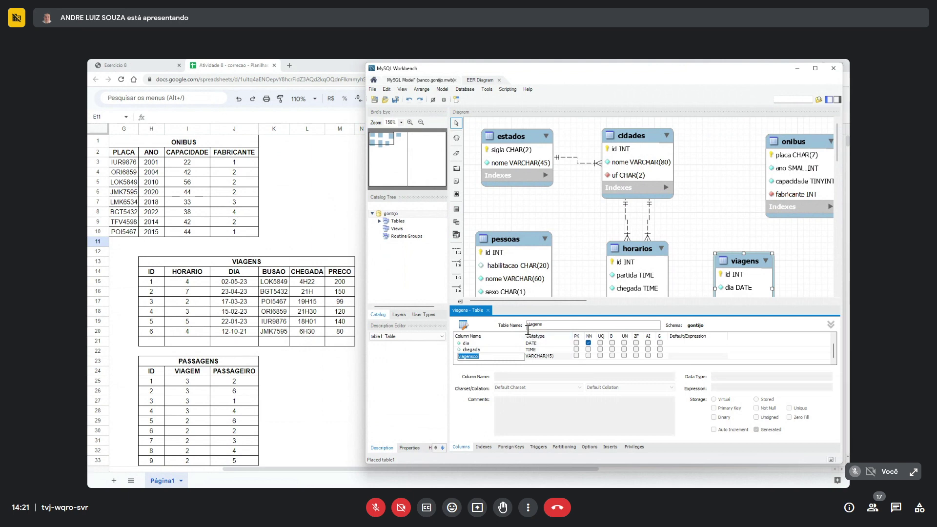
right_click(502, 357)
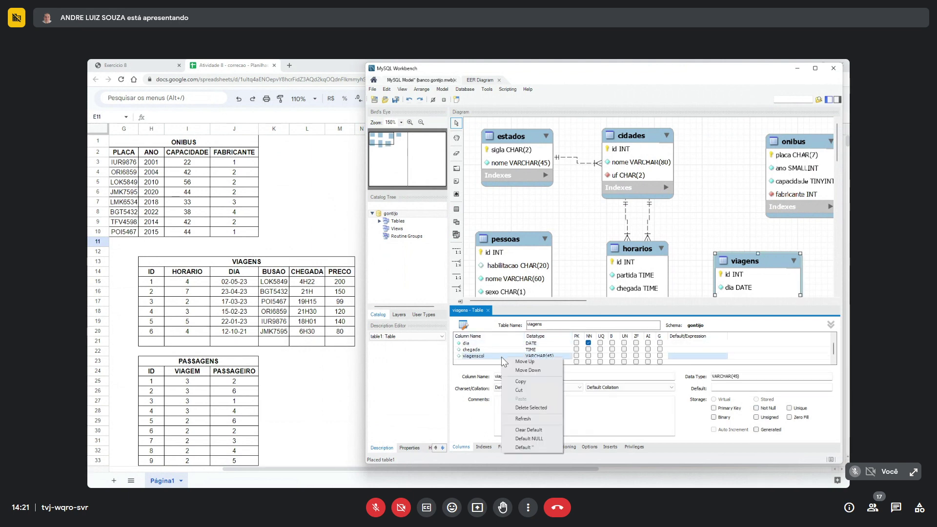
click(524, 407)
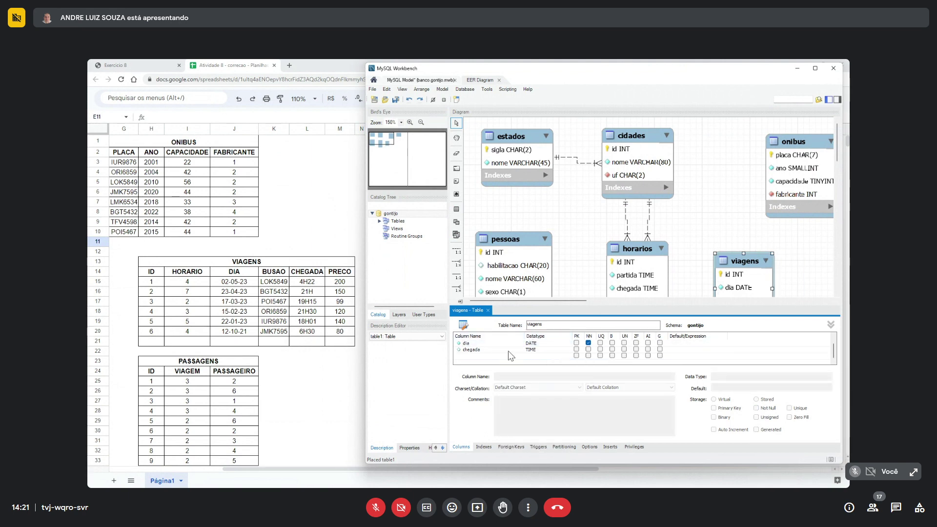
- Close the viagens table editor and save the model
click(488, 311)
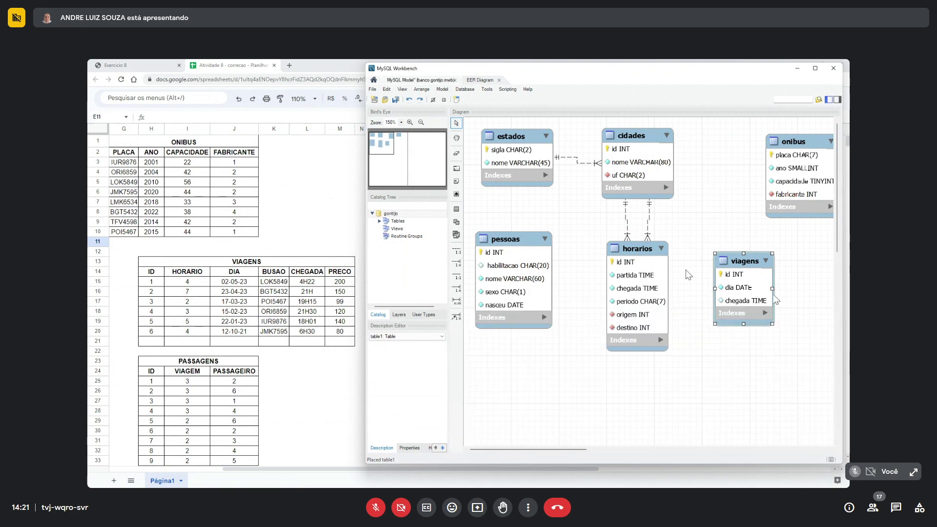
click(751, 264)
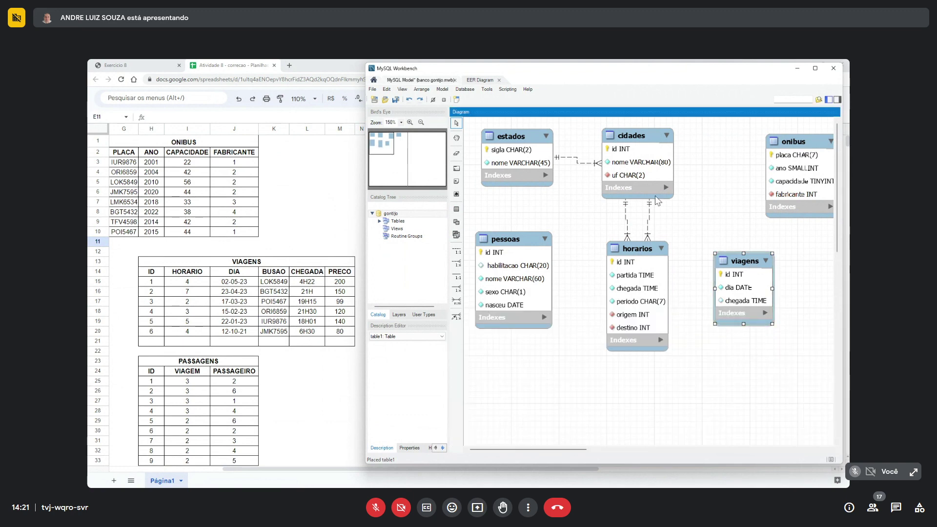
click(397, 99)
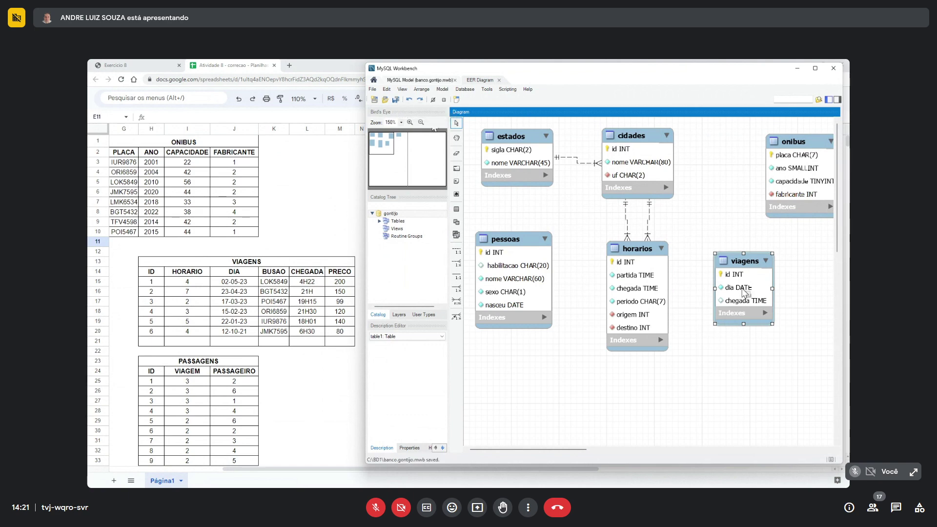
- Switch to the Google Sheets spreadsheet and highlight the ID, DIA and CHEGADA columns of VIAGENS to review the columns already modelled
drag(165, 277, 156, 342)
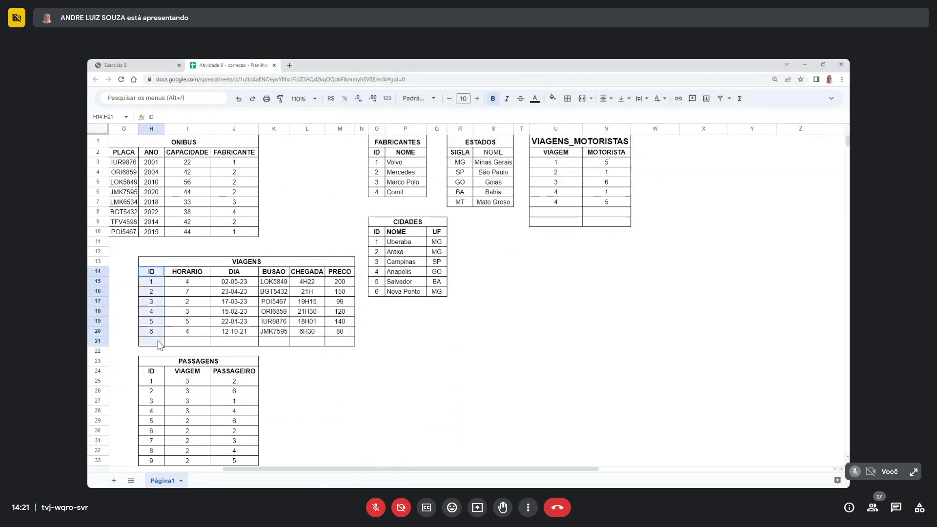
drag(230, 276, 231, 335)
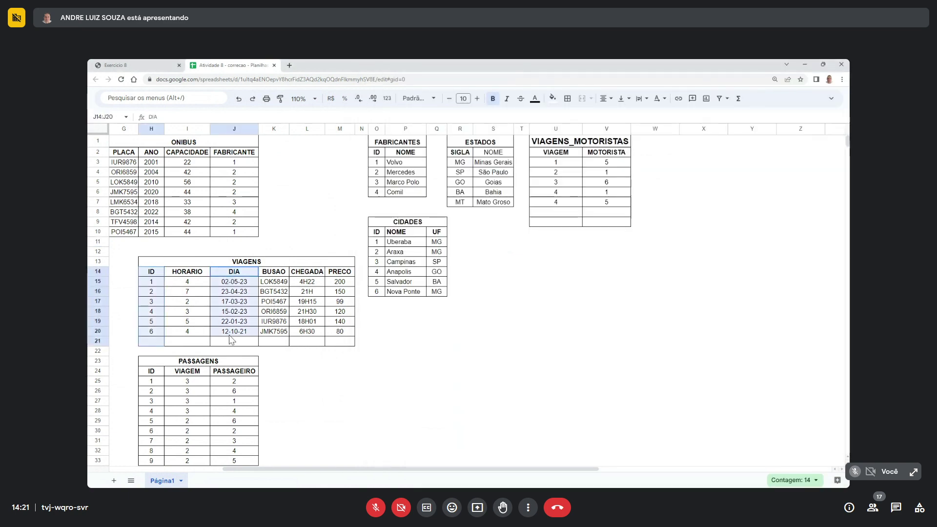
drag(314, 274, 315, 337)
- Return to MySQL Workbench and add a not-null preco column of type DECIMAL(9,2) to the viagens table
key(alt+Tab)
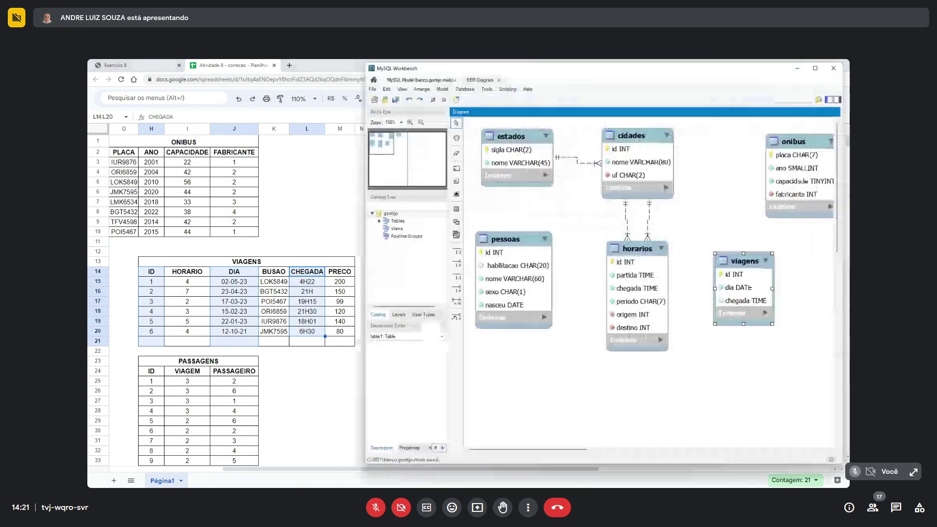
double_click(753, 263)
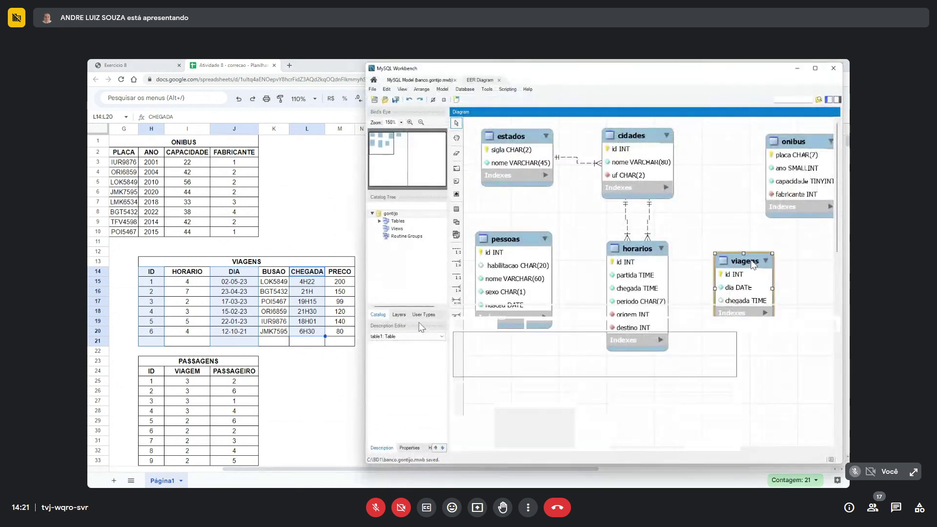
click(482, 362)
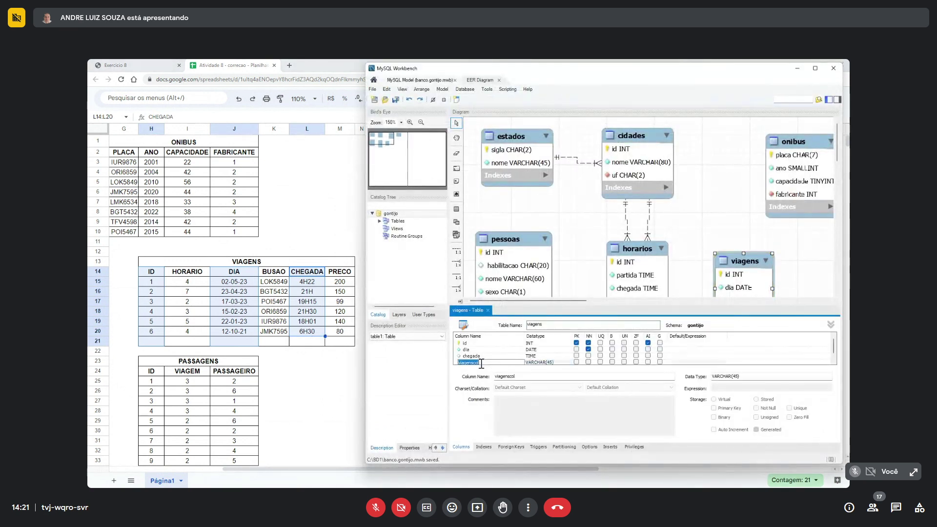
text(preco)
key(Tab)
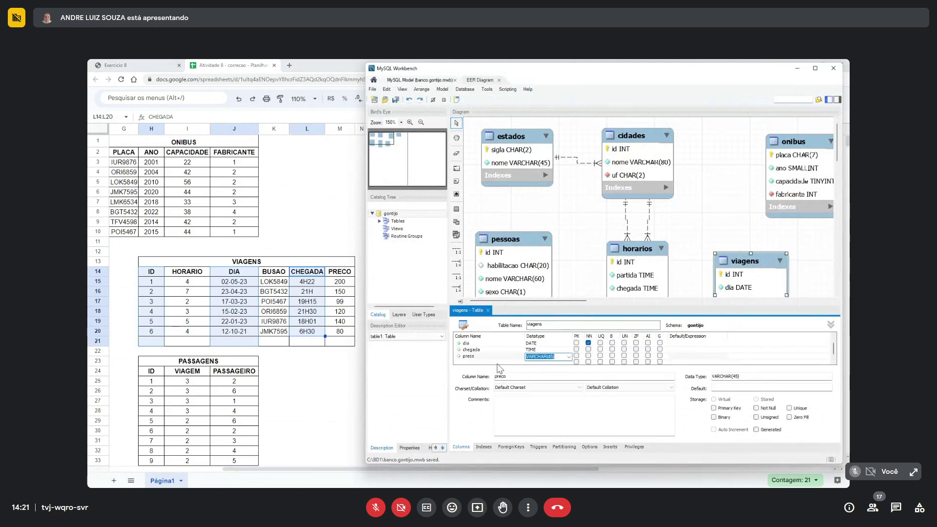
text(de)
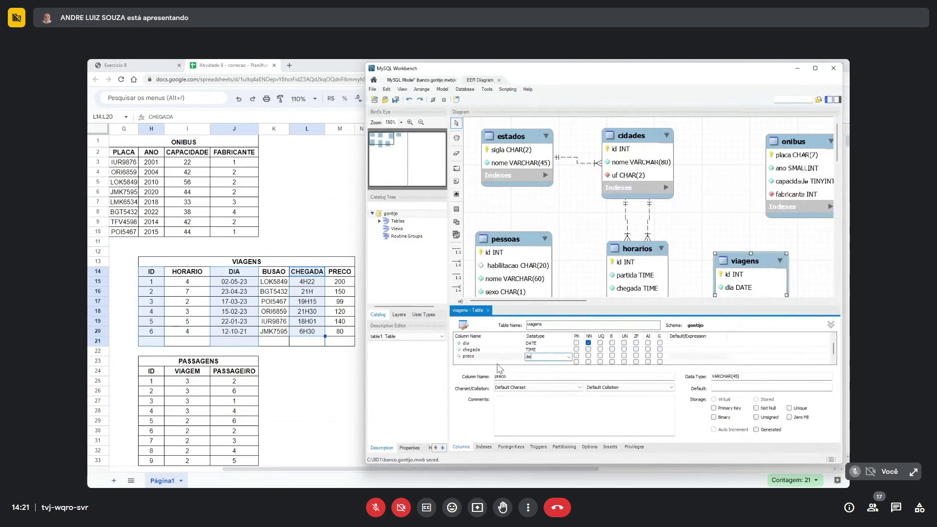
text(cimal(9,3)
key(BackSpace)
click(588, 357)
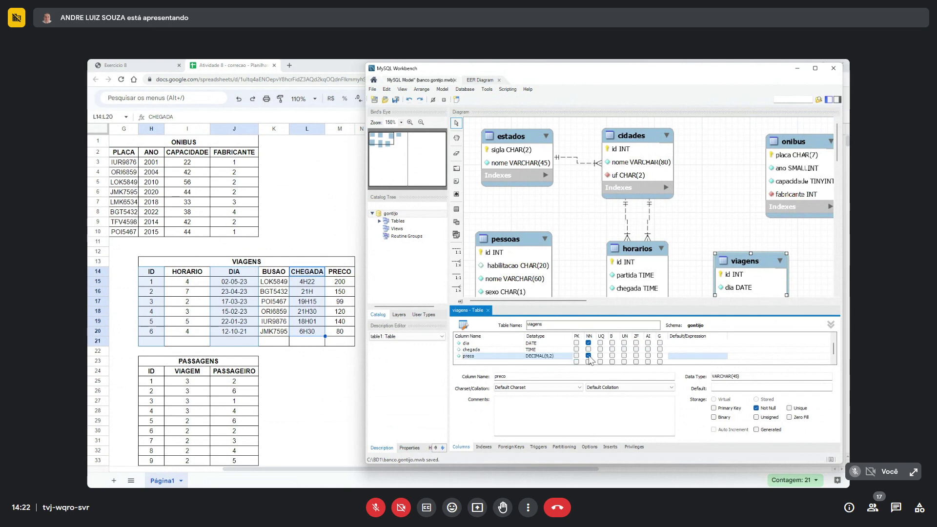
- Close the viagens table editor with the preco column added and save the model again
click(502, 350)
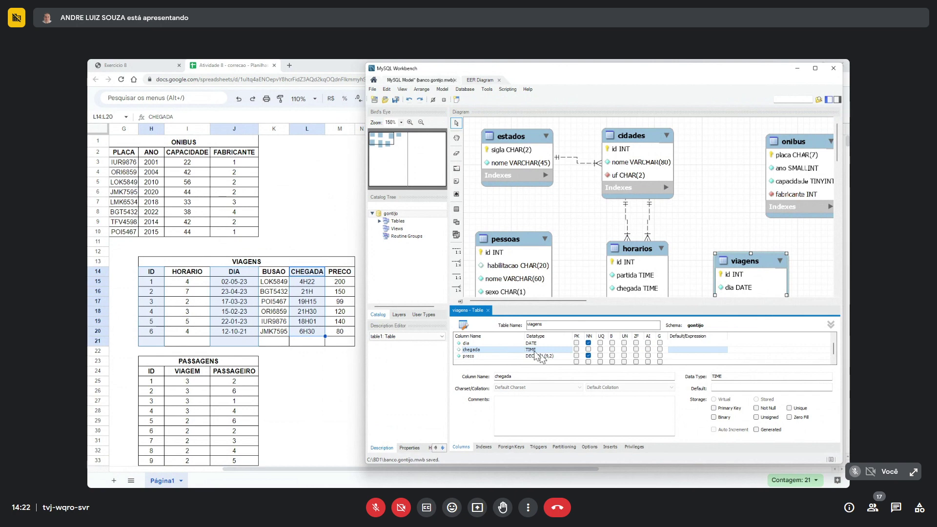
click(487, 310)
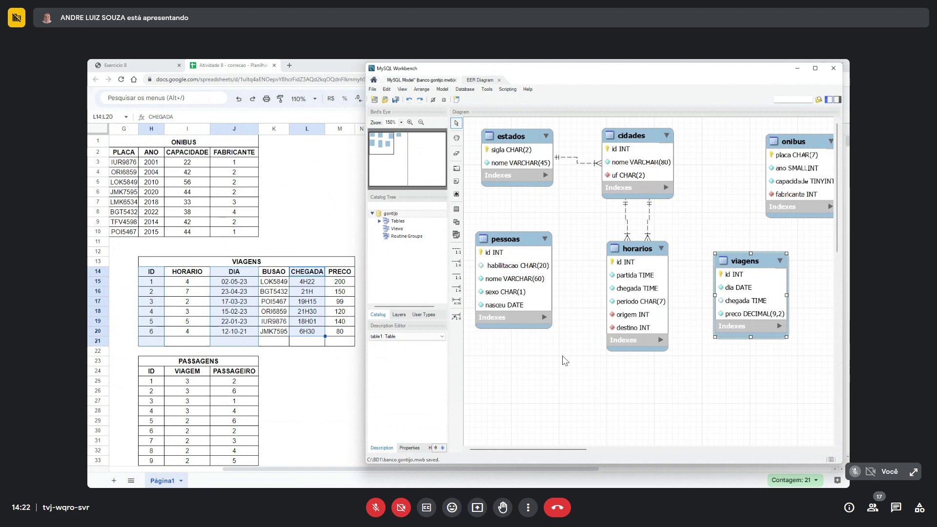
click(750, 265)
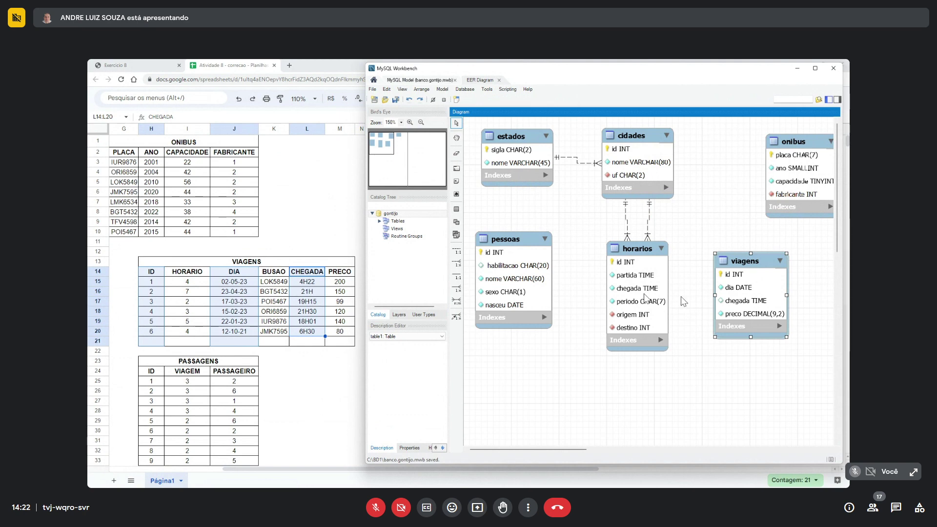
- Switch to the Google Sheets spreadsheet and highlight the HORARIO and BUSAO columns of VIAGENS to examine the remaining foreign keys
click(213, 279)
drag(213, 279, 213, 330)
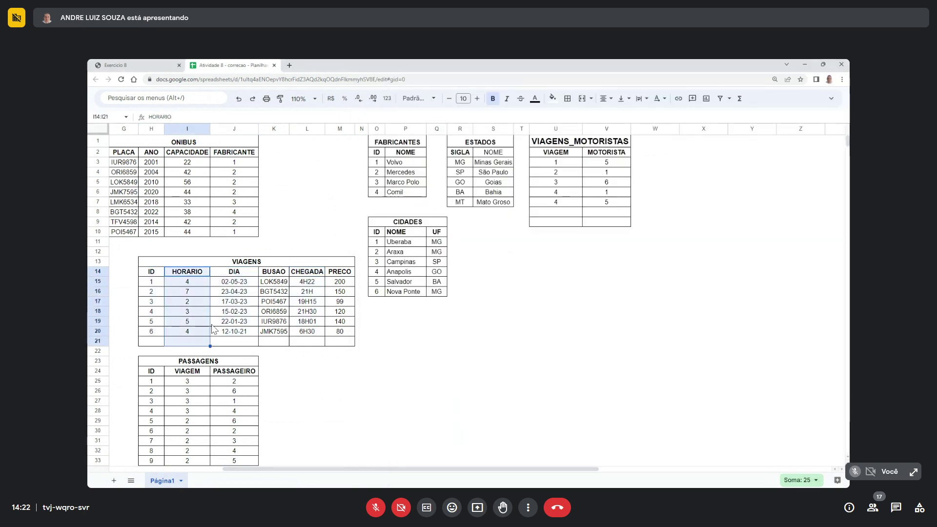
drag(285, 274, 276, 341)
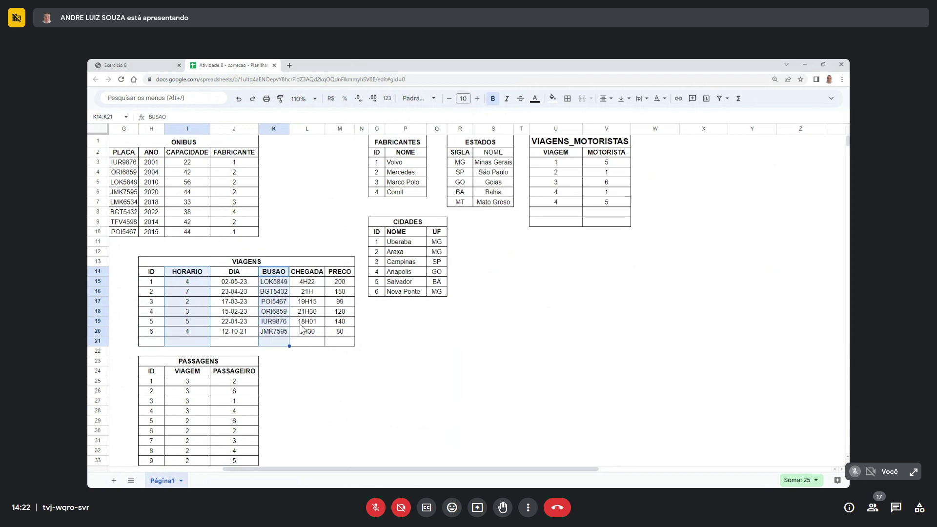
- Return to MySQL Workbench, link viagens to horarios with a 1:n non-identifying relationship, and shift viagens slightly upward
key(alt+Tab)
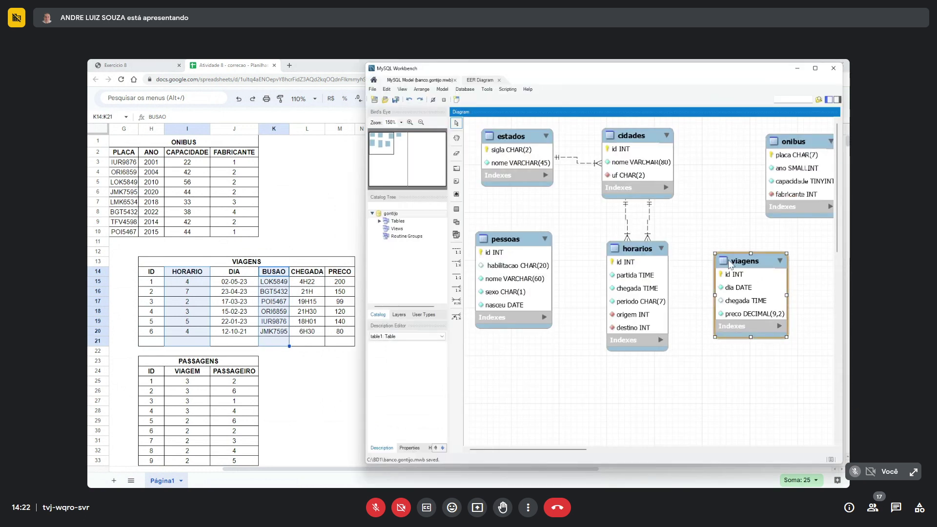
drag(742, 266, 741, 265)
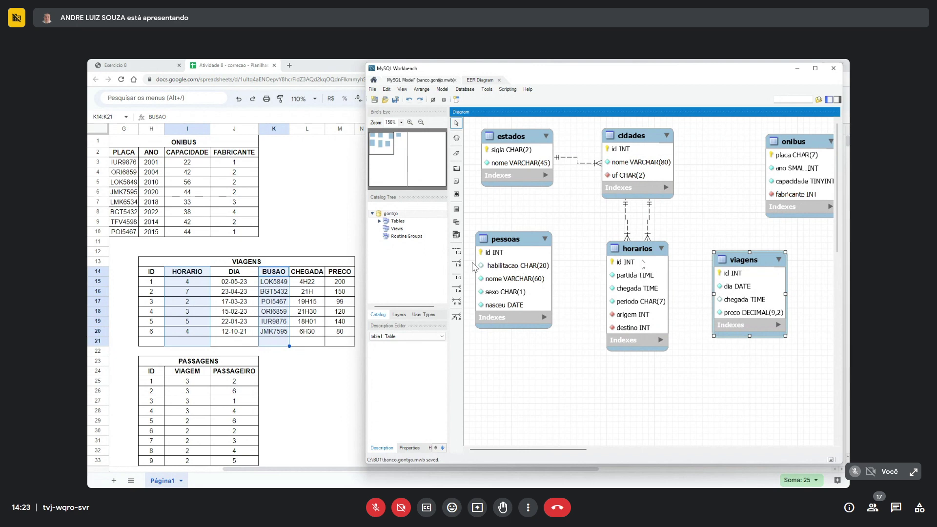
click(457, 264)
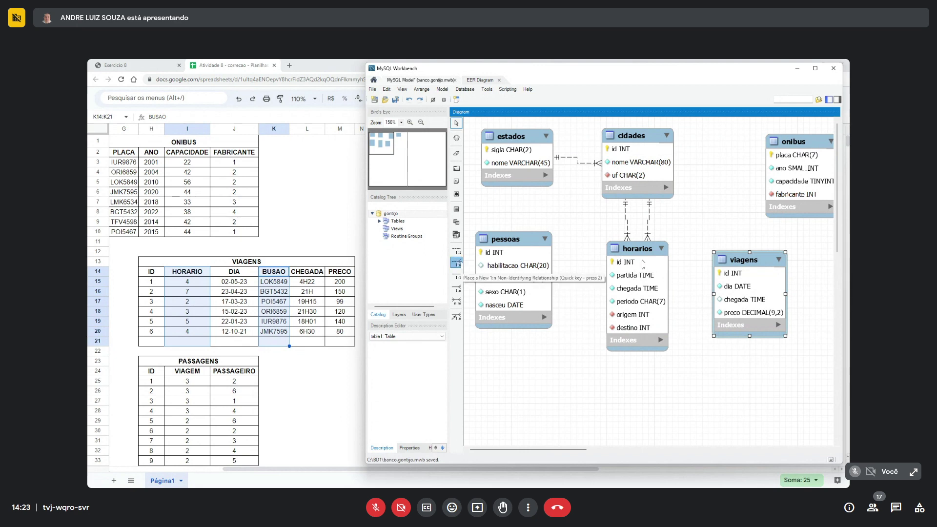
click(732, 295)
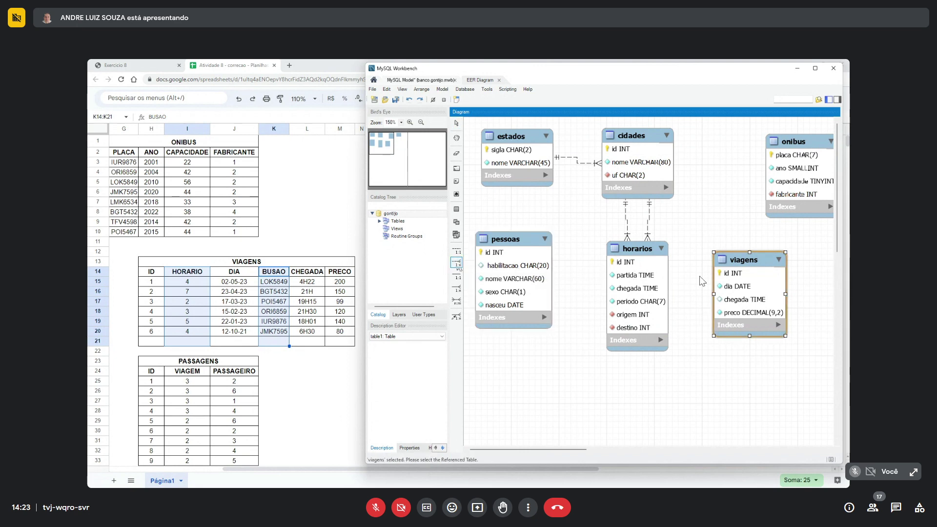
click(638, 271)
drag(750, 341, 750, 323)
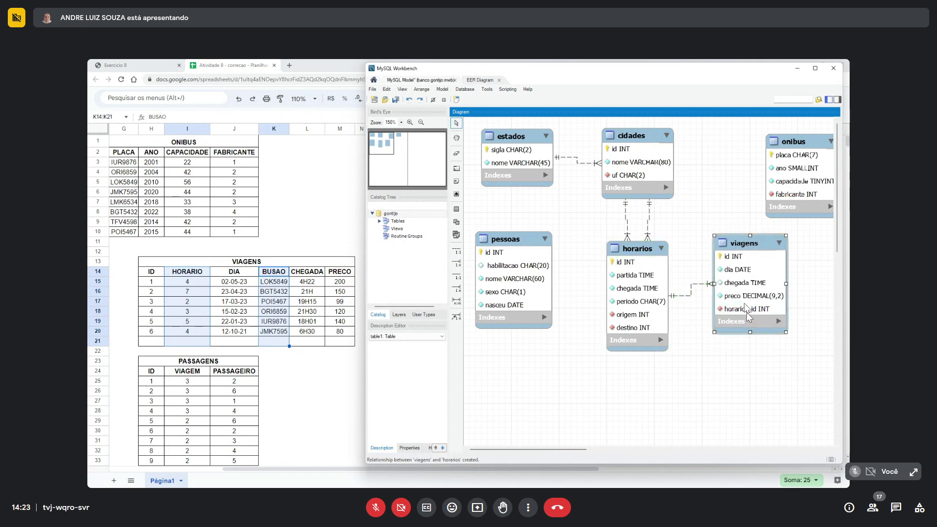
- Rename the horarios_id foreign key column in the viagens table to horario, close the table editor and save the model
double_click(742, 253)
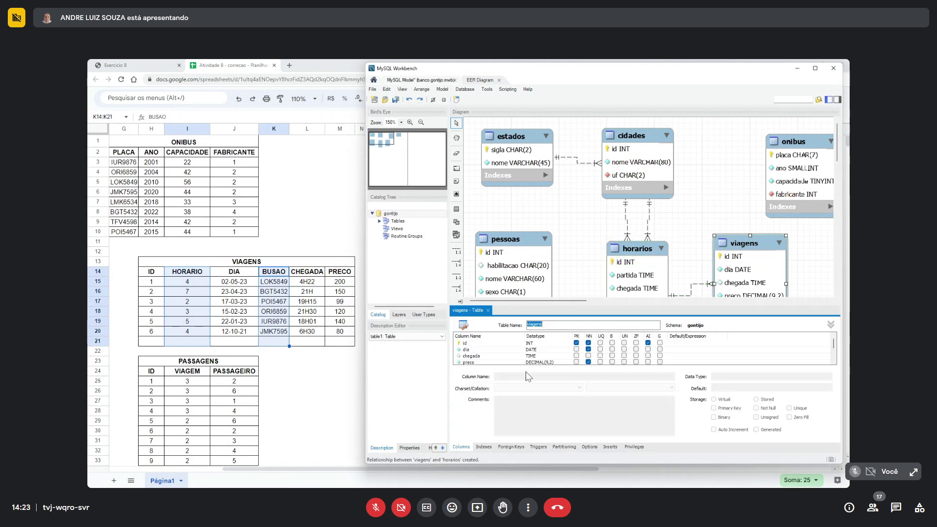
click(496, 350)
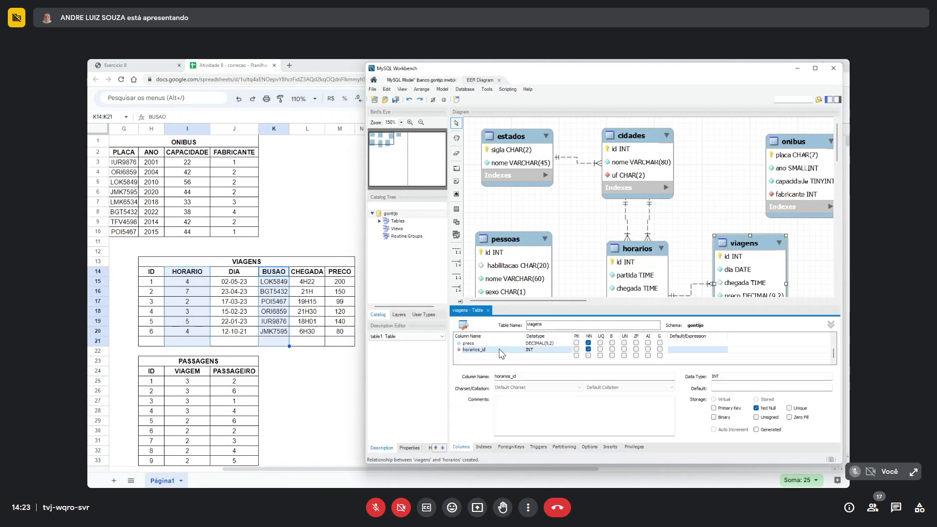
click(500, 350)
click(501, 350)
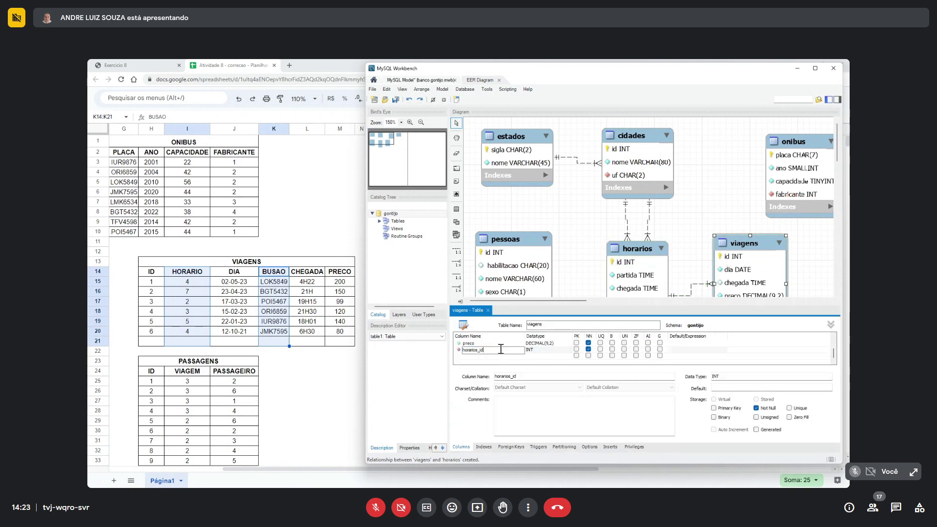
key(BackSpace)
key(BackSpace)
key(BackSpace)
key(BackSpace)
click(500, 343)
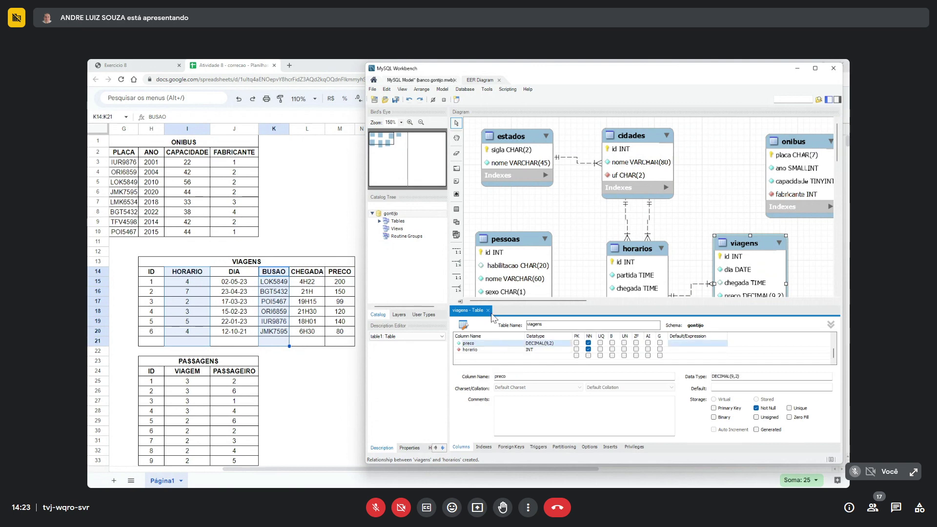
click(488, 311)
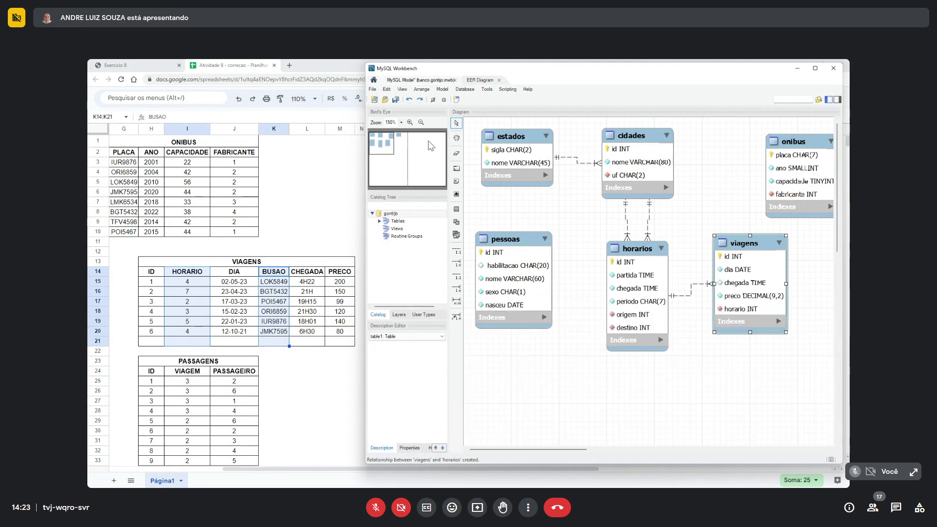
click(396, 100)
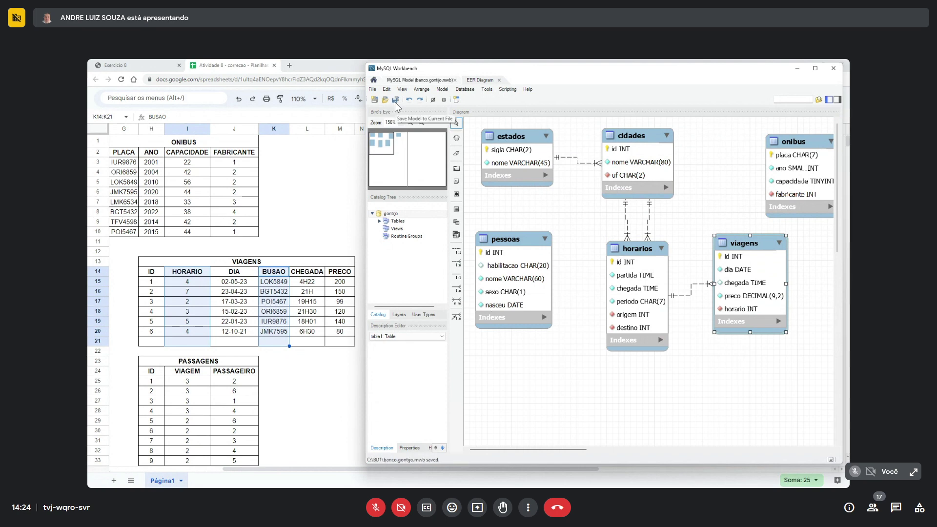
- Rearrange the diagram so that onibus sits directly above viagens and fabricantes stands close beside onibus
drag(746, 244, 746, 264)
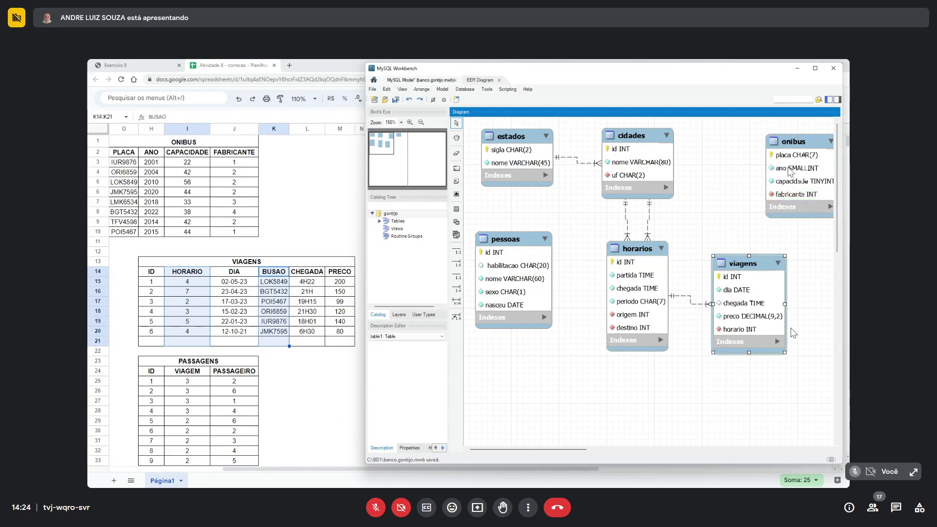
drag(560, 447, 592, 451)
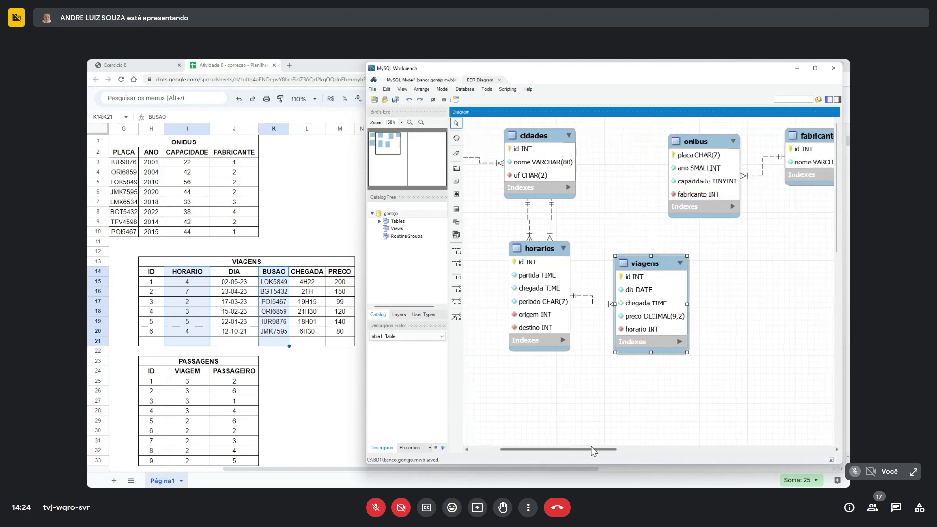
drag(653, 287, 660, 281)
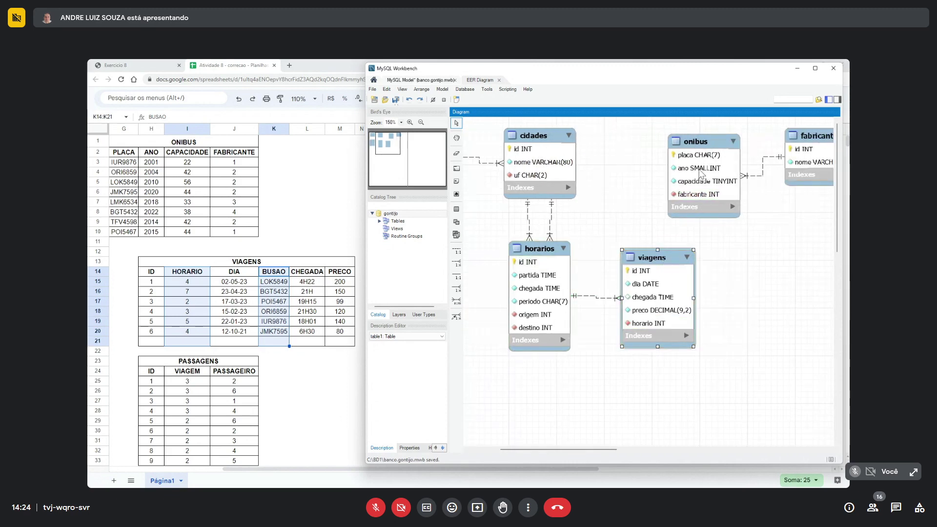
drag(699, 171, 662, 161)
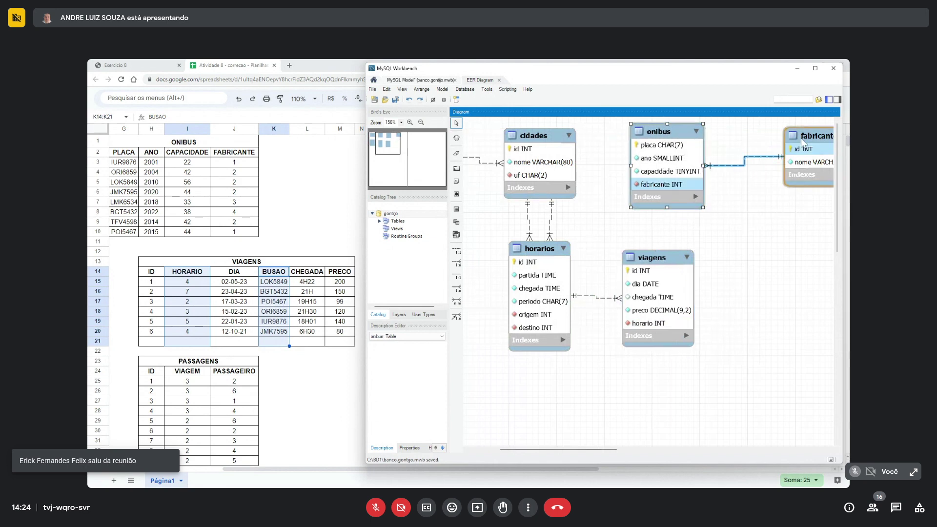
drag(803, 141, 765, 138)
click(727, 248)
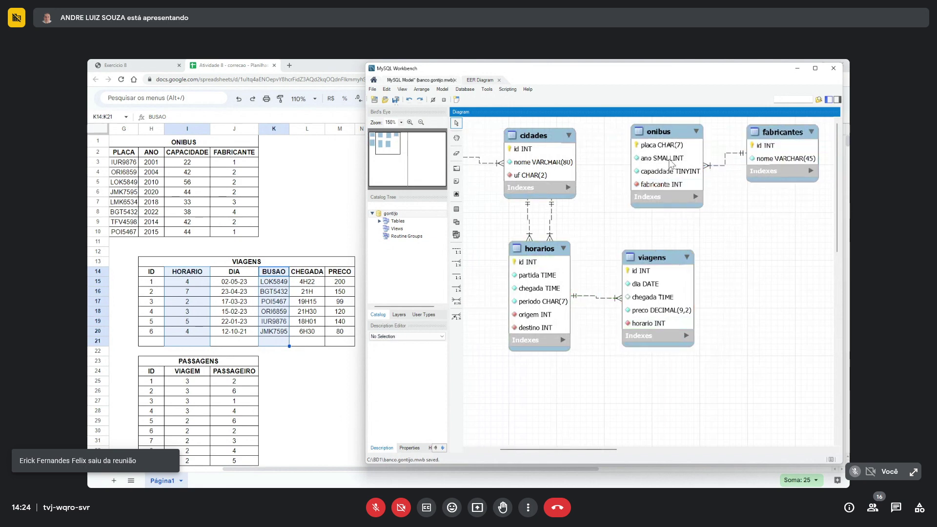
drag(671, 164, 665, 163)
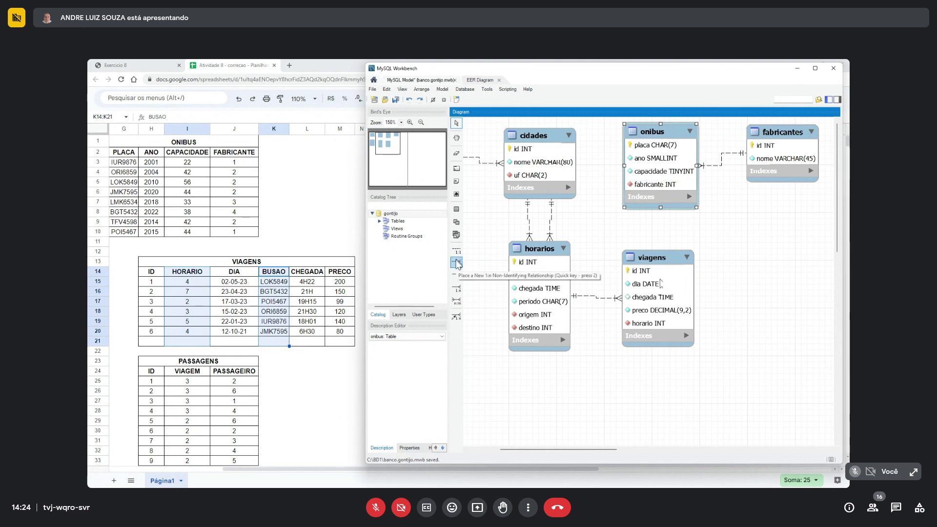
- Create a 1:n non-identifying relationship from viagens to the referenced table onibus
click(457, 264)
click(670, 256)
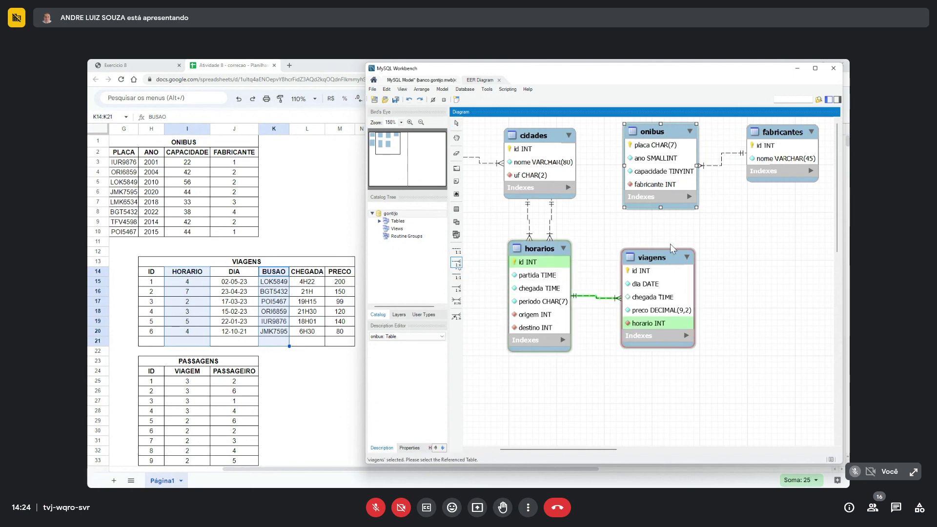
click(668, 163)
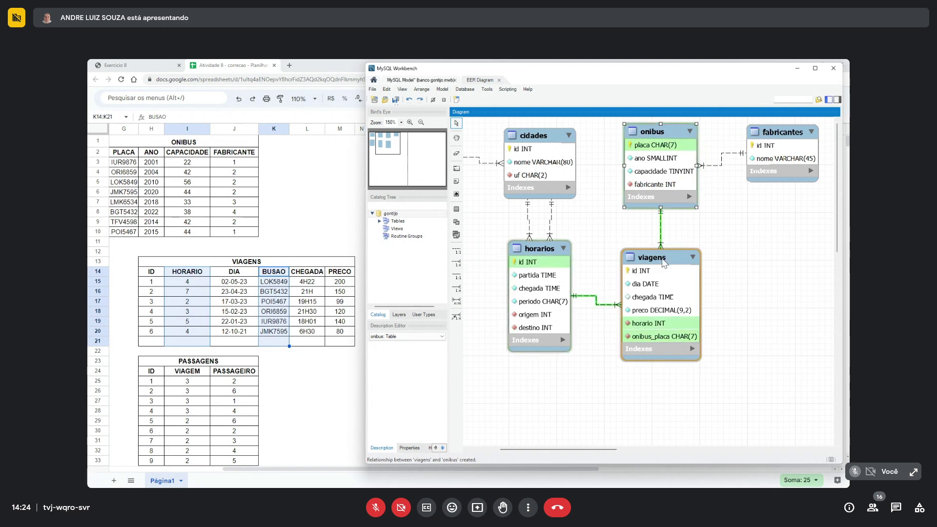
- Rename the onibus_placa foreign key column in the viagens table to busao, close the table editor and save the model
double_click(665, 263)
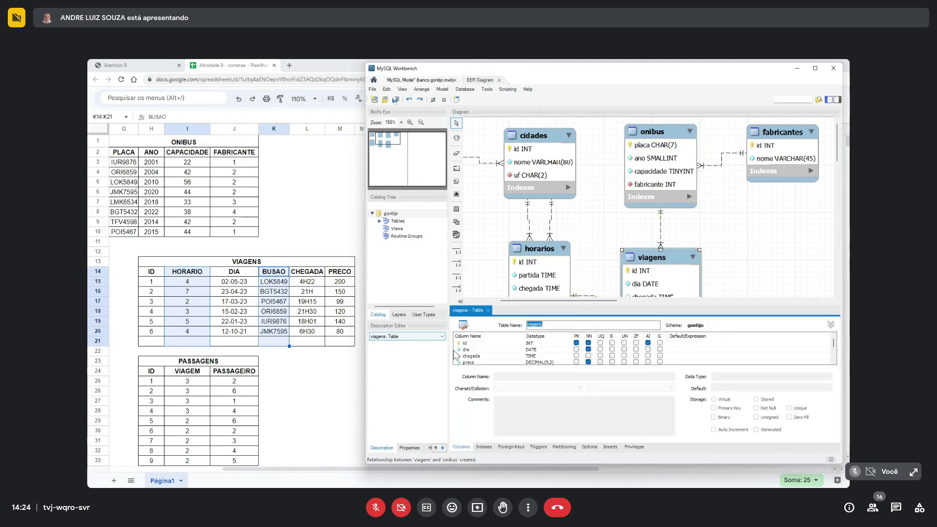
click(481, 349)
click(481, 350)
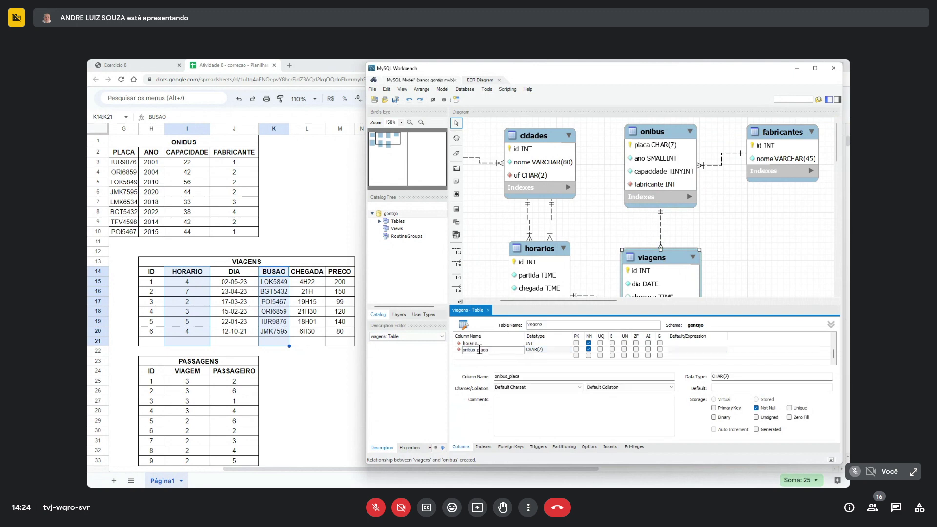
key(ctrl+a)
text(bus)
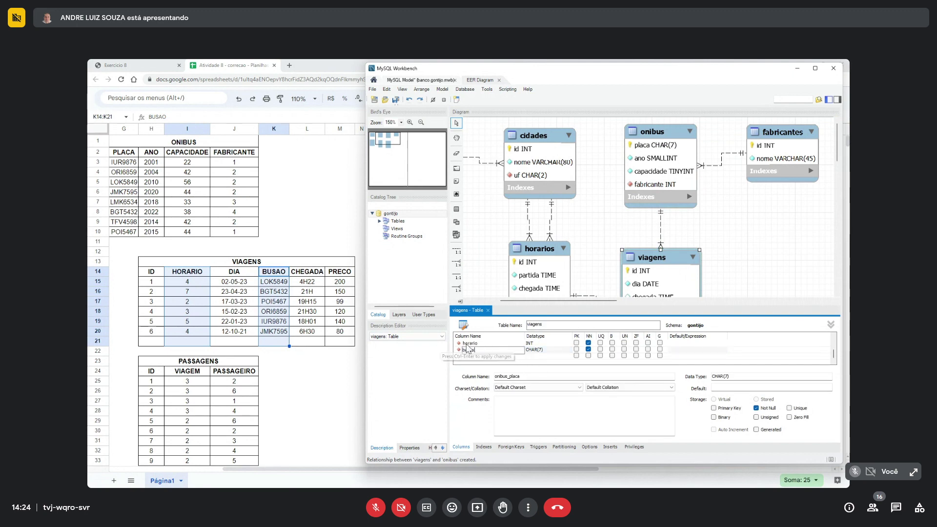
click(468, 344)
click(488, 310)
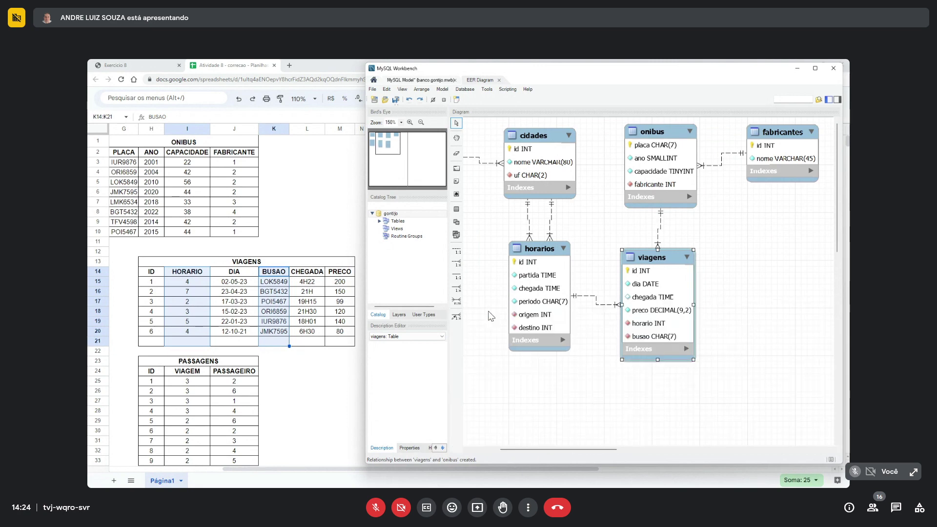
click(396, 100)
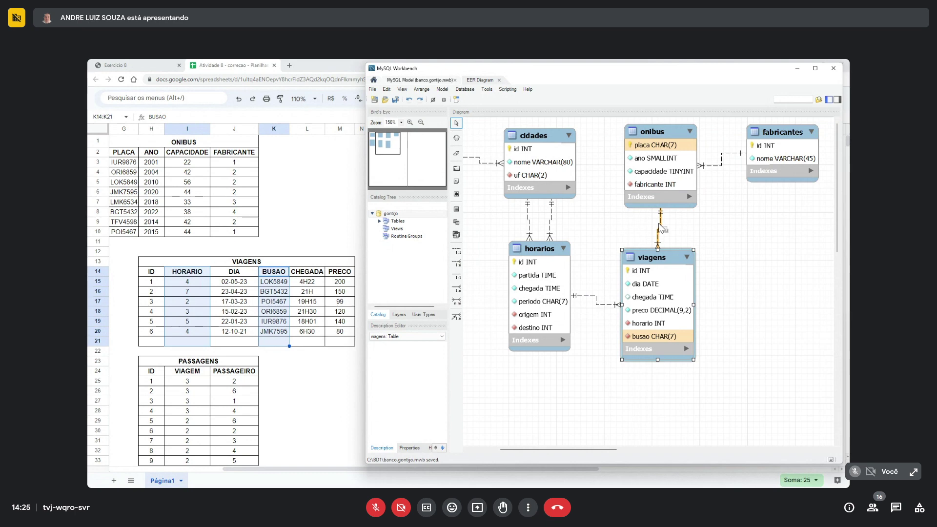
- Switch to the Google Sheets spreadsheet and highlight the BUSAO column of VIAGENS with the PLACA column of ONIBUS to compare them
click(307, 283)
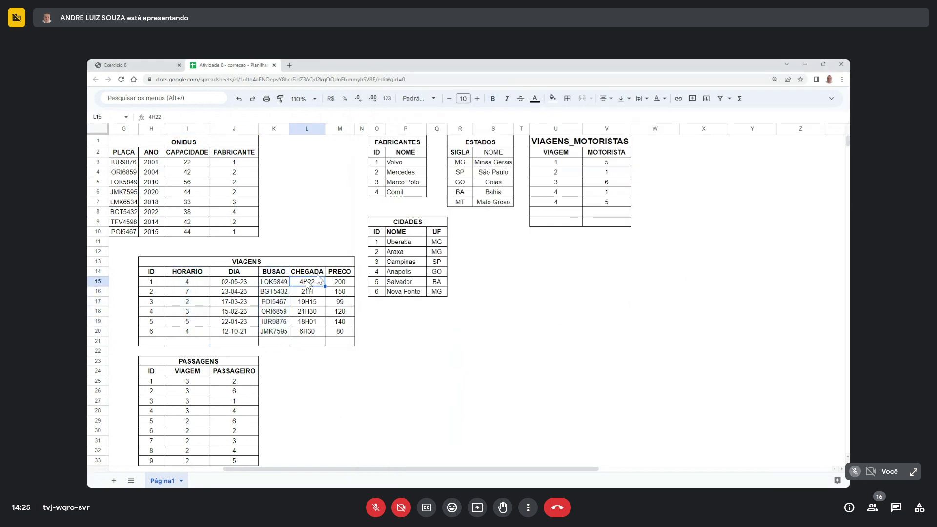
drag(273, 271, 276, 349)
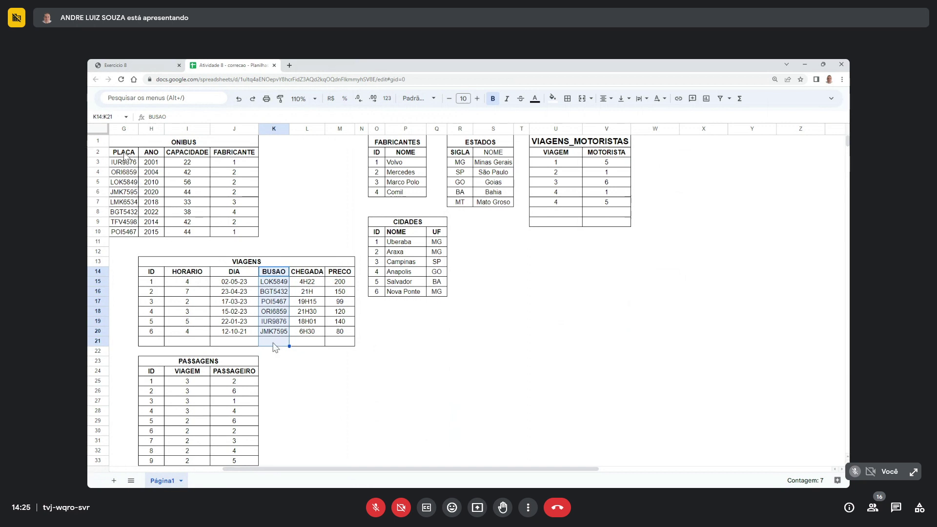
drag(124, 154, 131, 234)
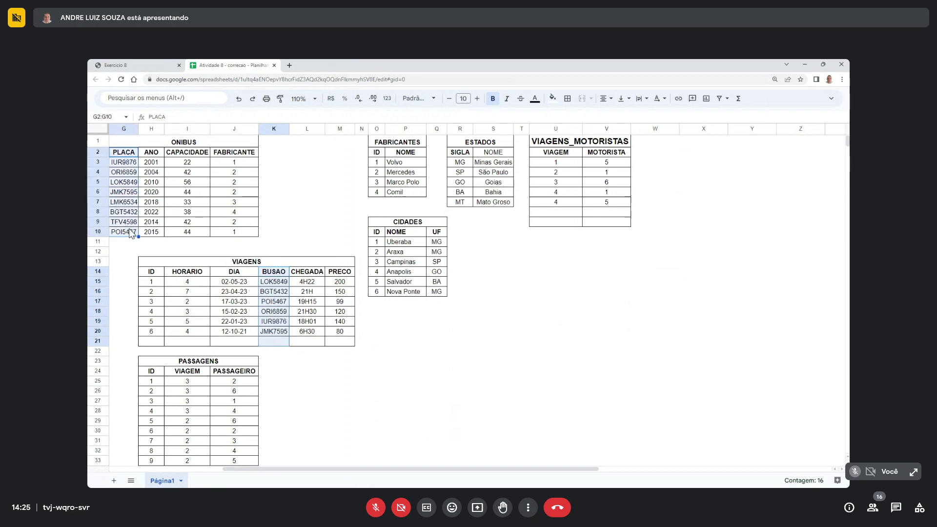
drag(273, 271, 279, 338)
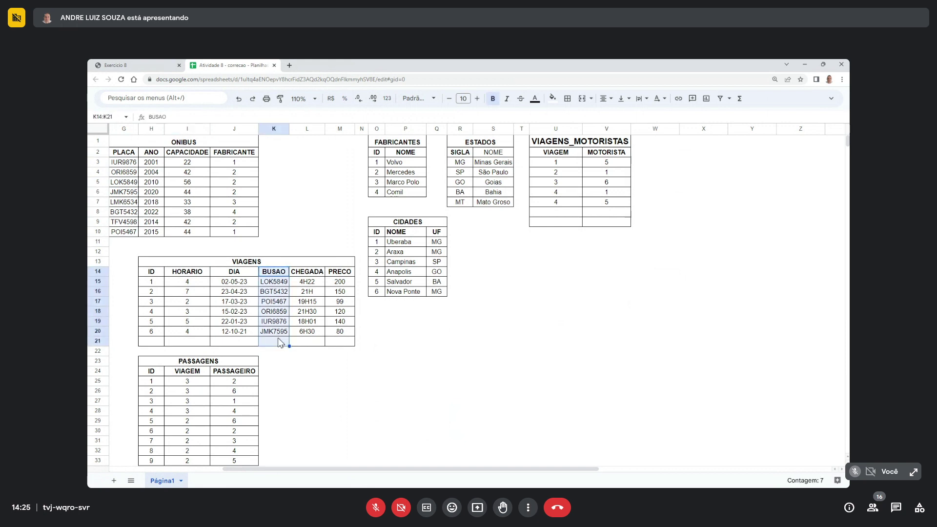
ctrl+click(126, 155)
drag(128, 163, 136, 242)
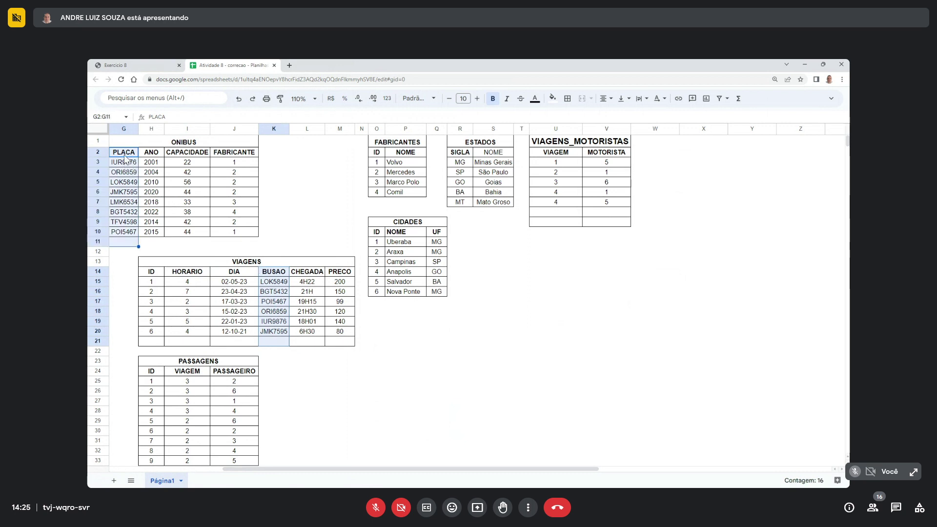
- Return to MySQL Workbench and move the pessoas table to the free space beside viagens, below fabricantes
key(alt+Tab)
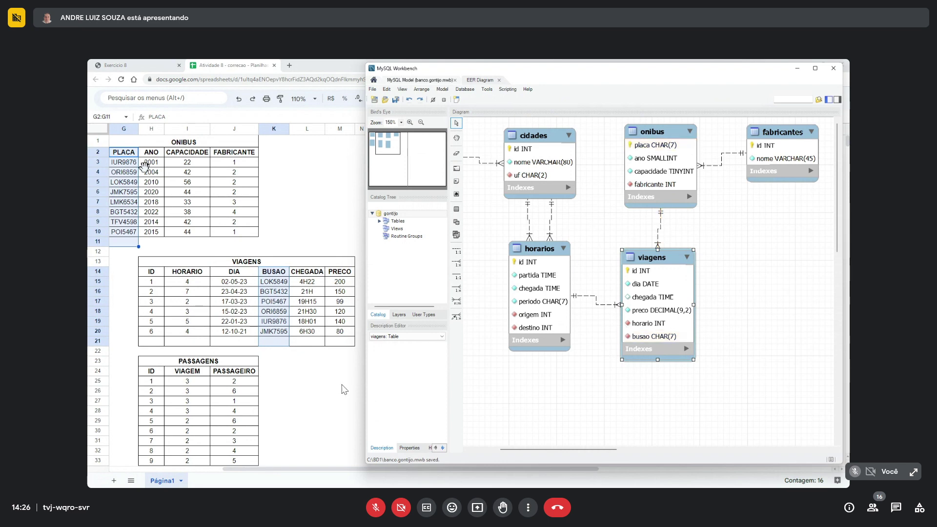
scroll(145, 165, down, 1)
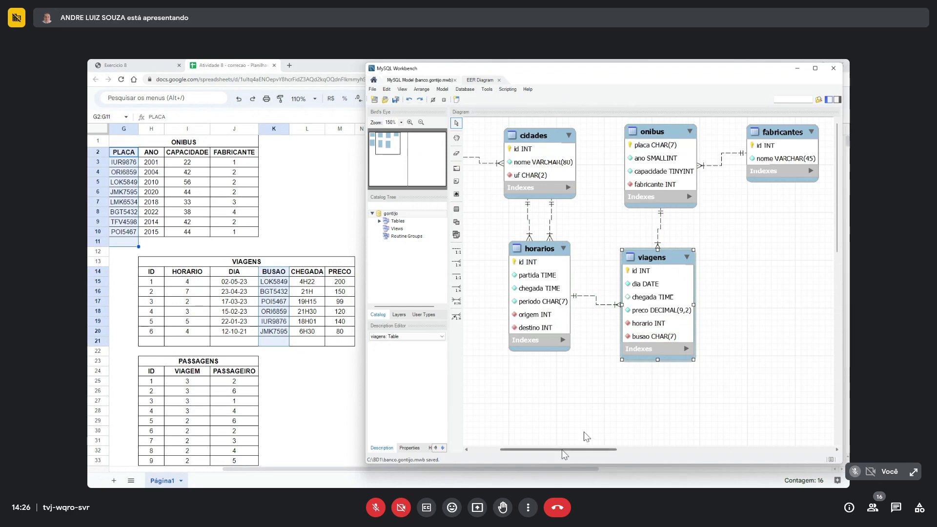
drag(531, 450, 501, 449)
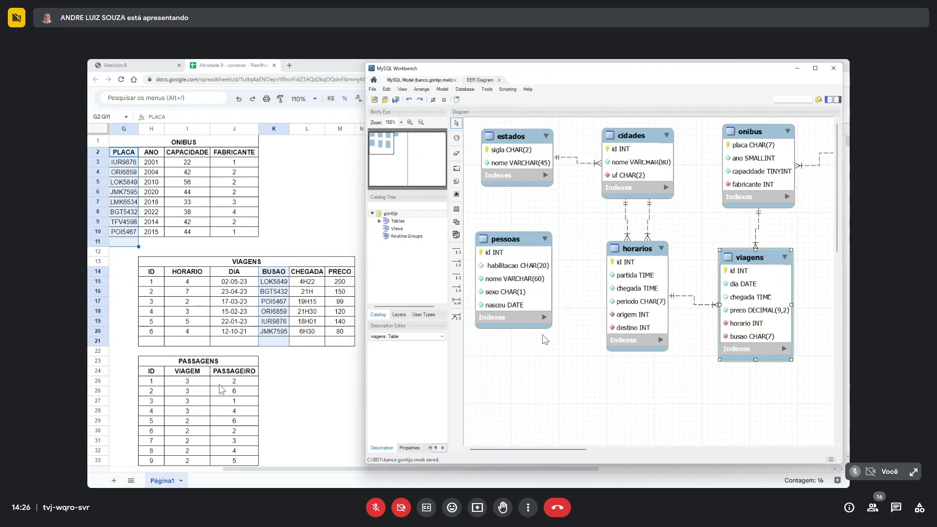
drag(541, 449, 565, 449)
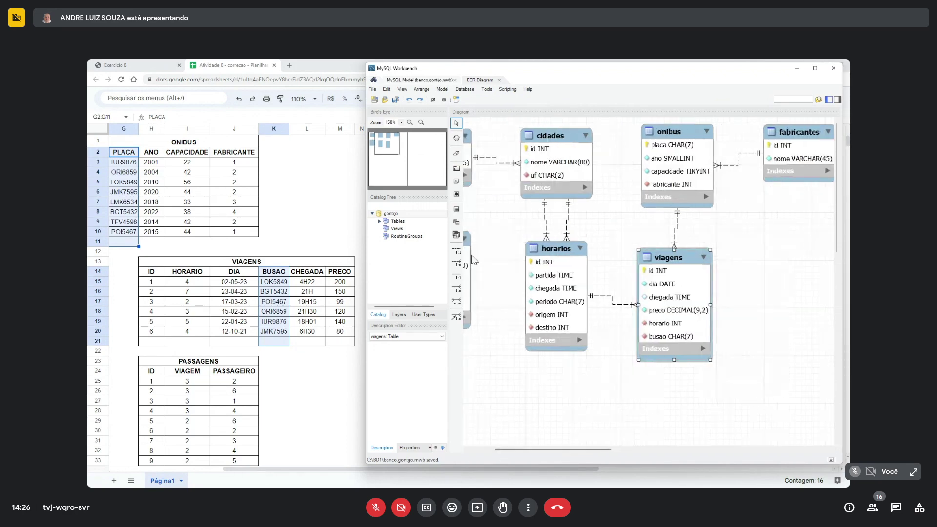
drag(470, 255, 819, 250)
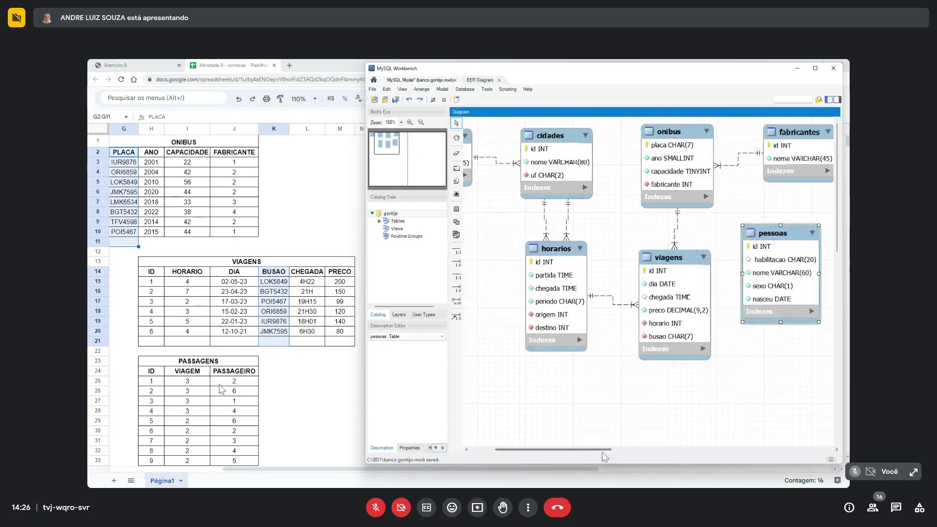
drag(602, 451, 626, 450)
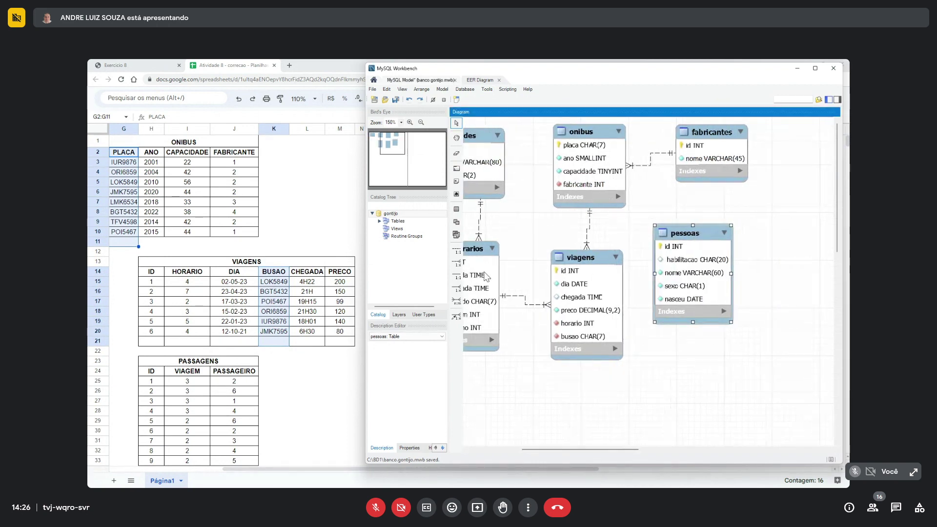
- Hide the sidebar with the Bird's Eye and catalog tree to widen the diagram canvas
click(828, 100)
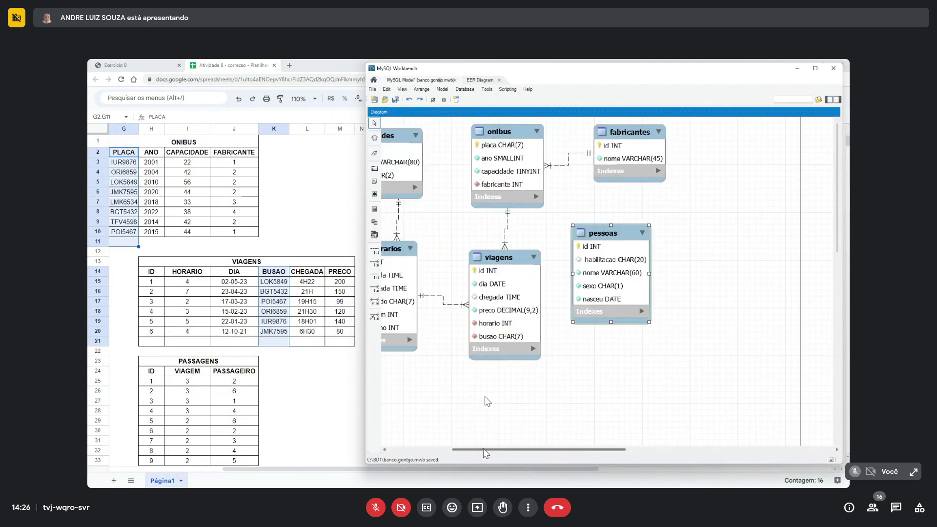
drag(483, 449, 407, 448)
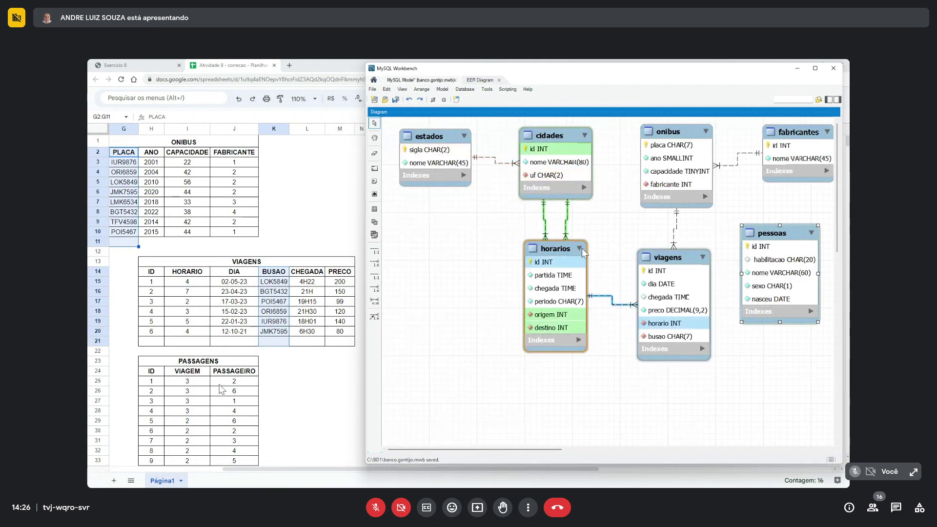
- Move viagens below estados, place estados below onibus and shift horarios up closer to cidades
drag(656, 259, 415, 205)
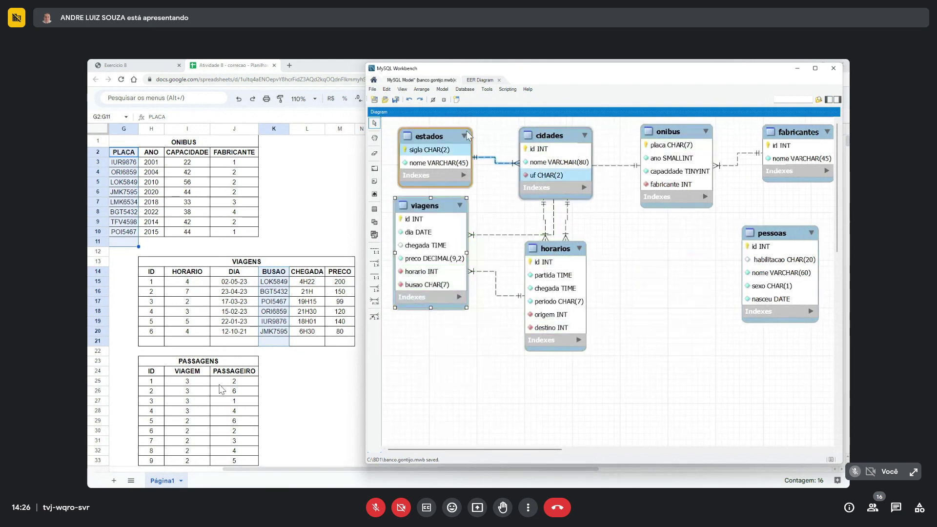
drag(444, 138, 647, 281)
drag(546, 252, 525, 230)
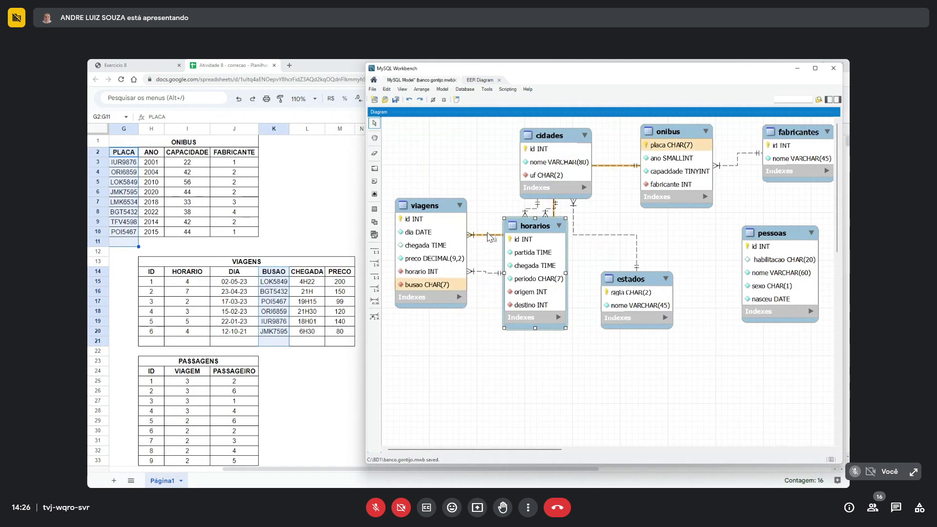
- Arrange estados beside cidades, horarios below cidades, viagens between horarios and pessoas, and onibus directly above viagens, and save the model
drag(652, 282, 448, 134)
drag(444, 214, 643, 241)
drag(537, 226, 570, 242)
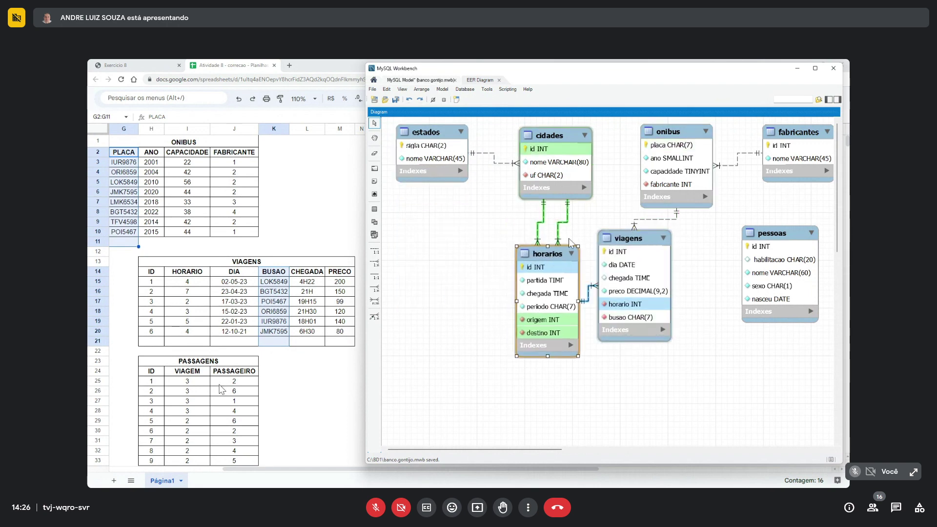
drag(551, 139, 537, 136)
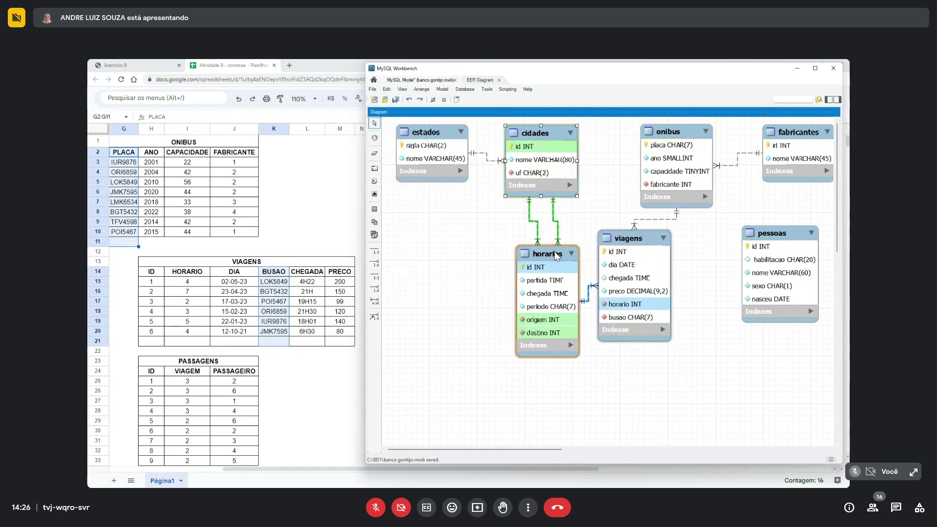
drag(555, 256, 549, 250)
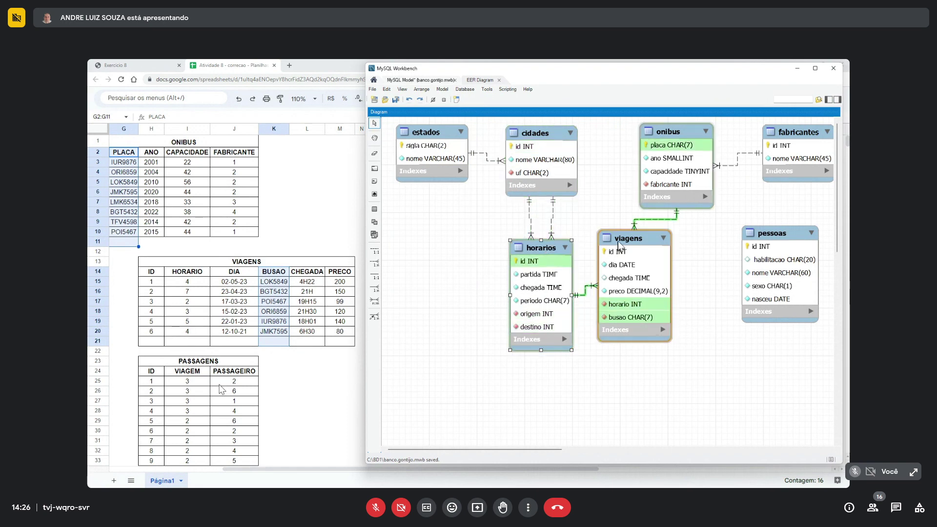
drag(619, 246, 627, 254)
drag(664, 141, 633, 144)
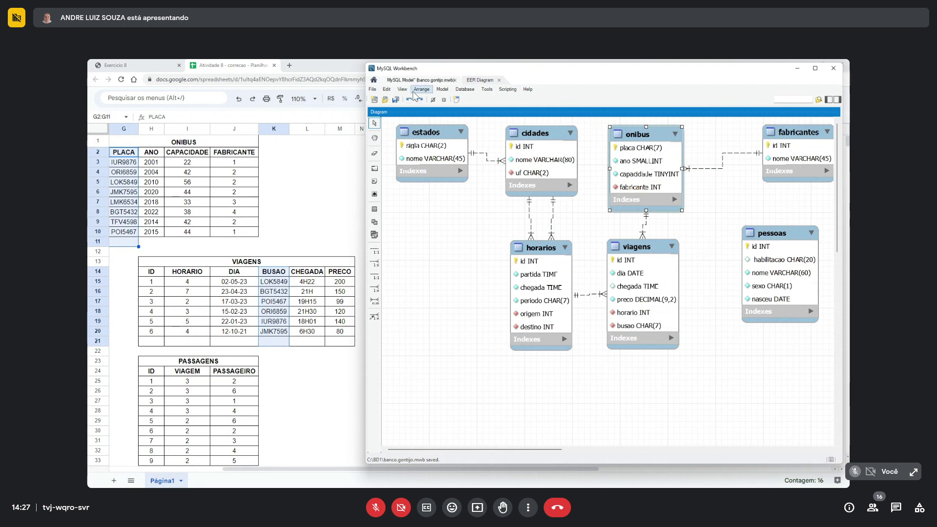
click(397, 101)
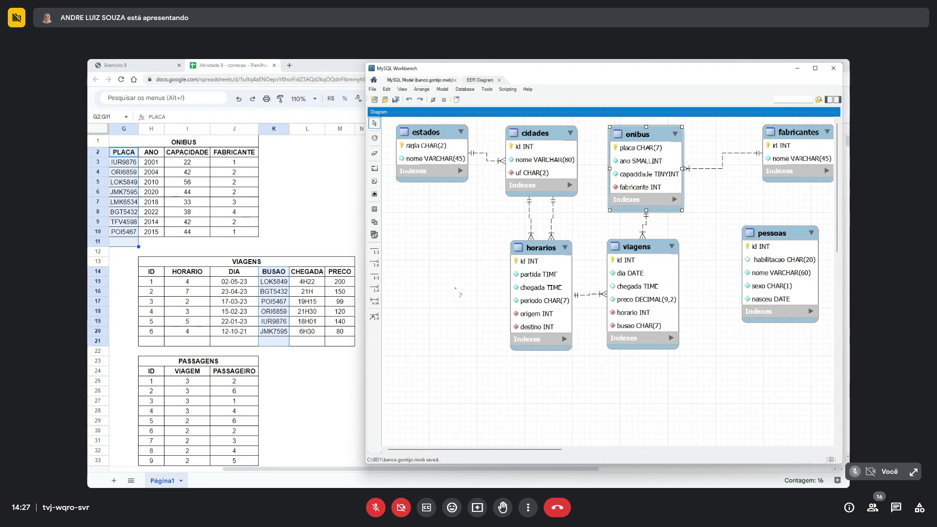
- Add a new table below viagens and pessoas and name it passagens
click(374, 209)
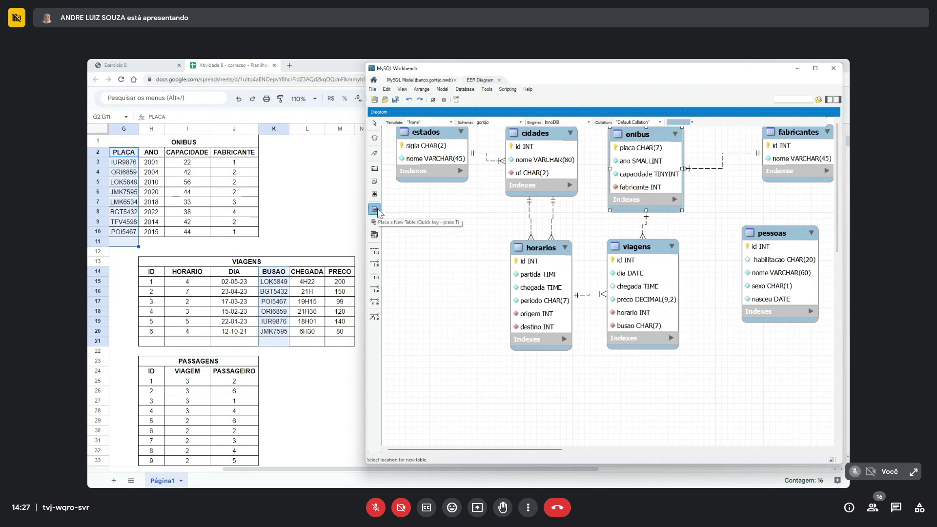
click(700, 367)
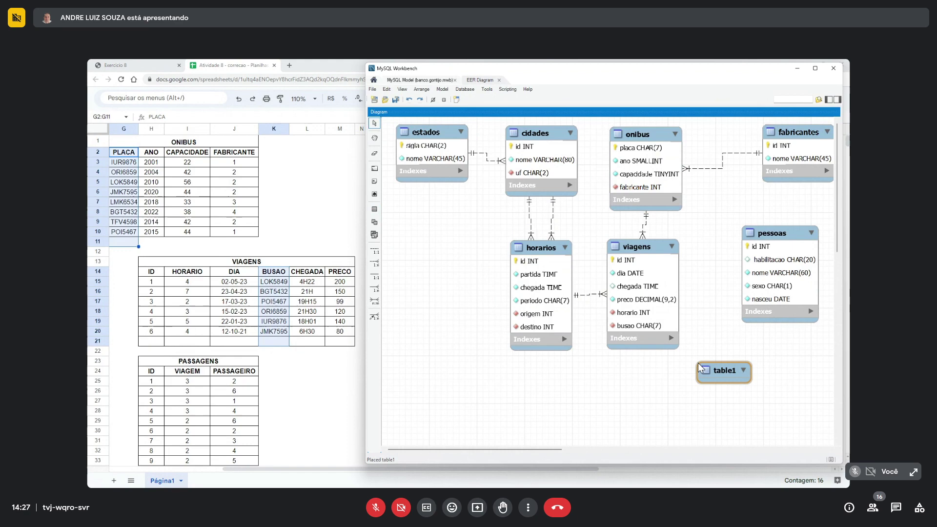
double_click(727, 371)
text(passagens)
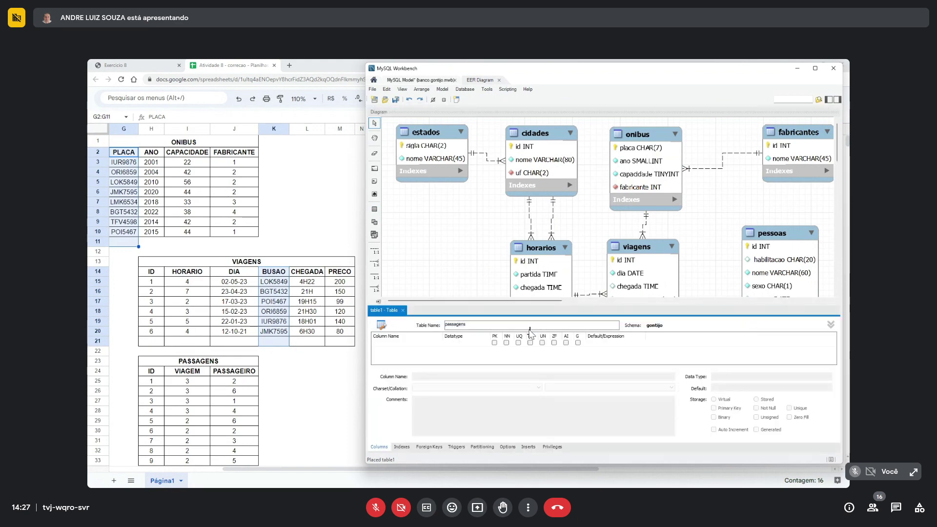
- Add an auto-increment primary key column named id to passagens and close the table editor
click(495, 346)
click(566, 343)
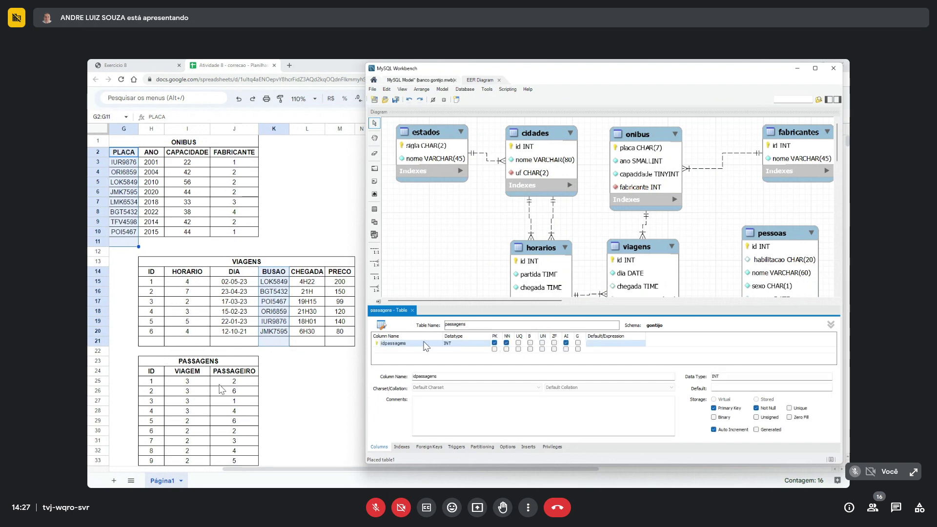
double_click(424, 343)
text(id)
key(Tab)
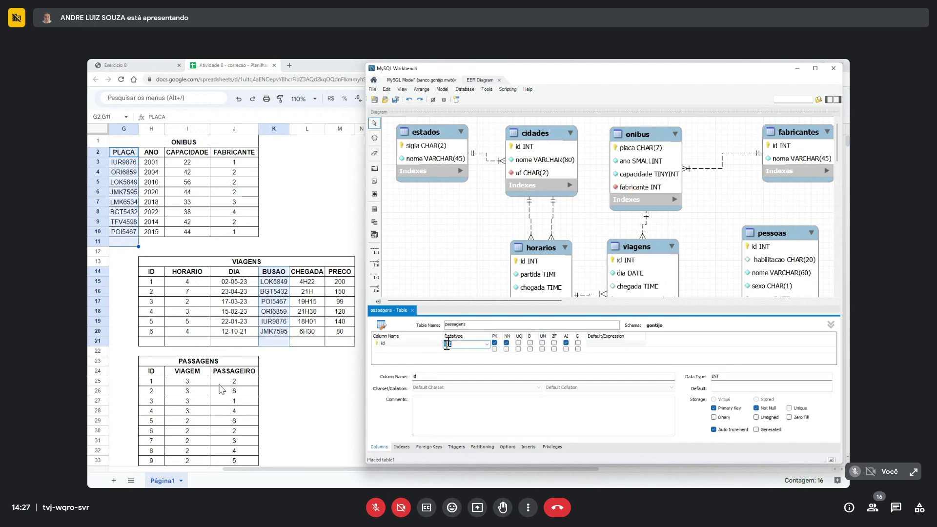
double_click(420, 350)
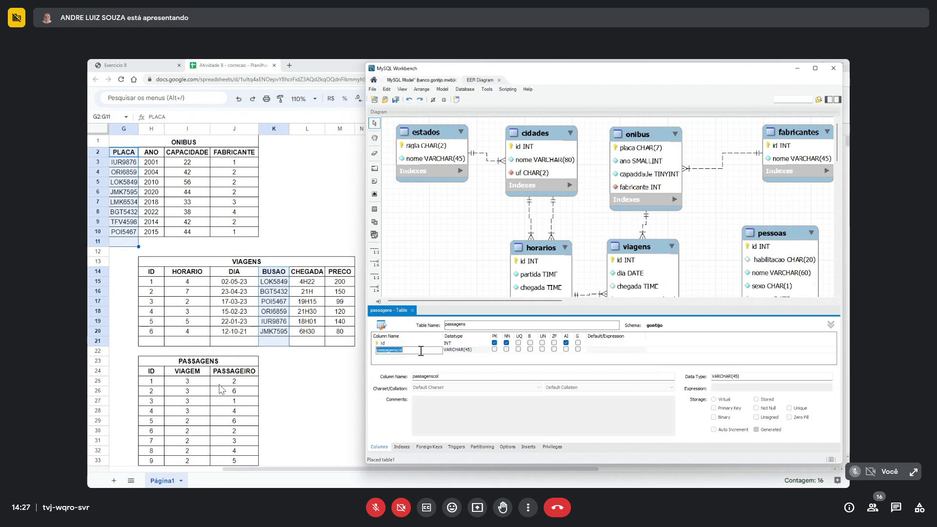
key(Escape)
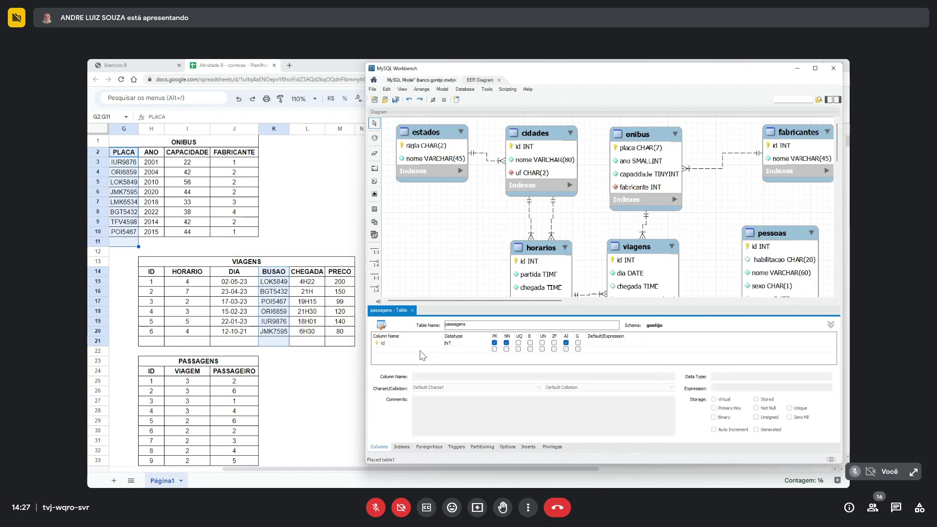
click(412, 311)
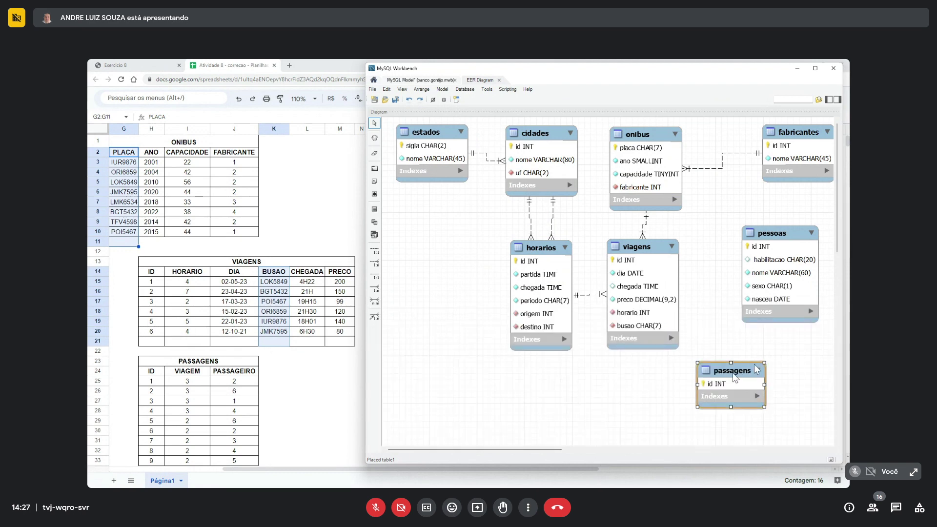
- Move pessoas farther away from viagens and place passagens in the gap between the two tables
drag(541, 450, 587, 450)
drag(649, 233, 754, 227)
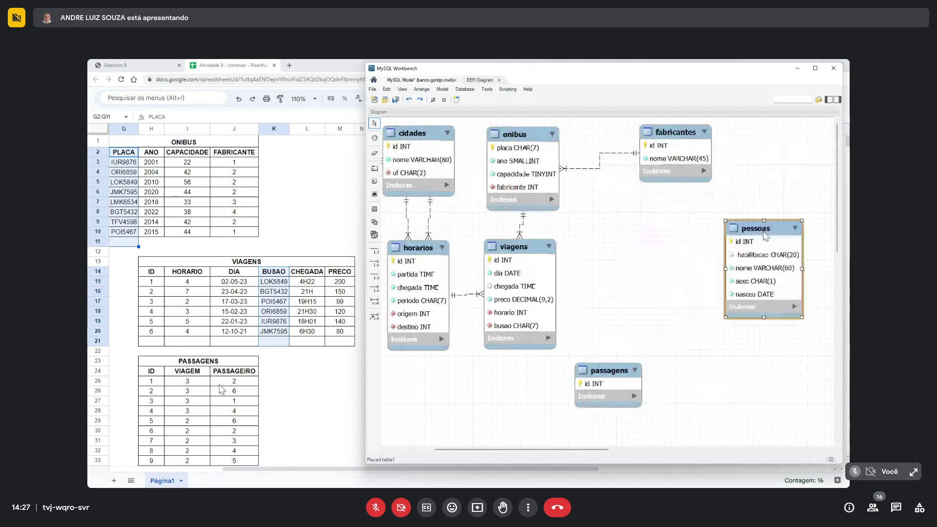
drag(616, 372, 640, 260)
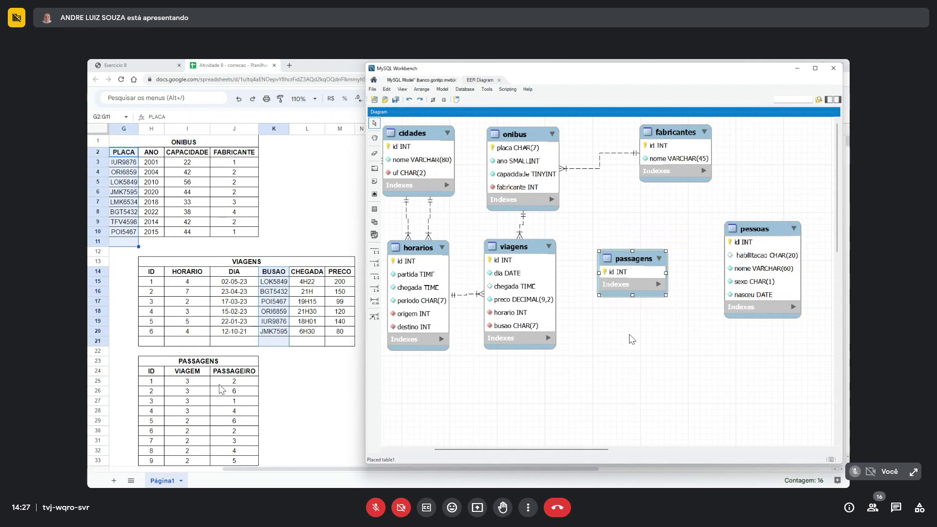
- Delete the passagens table from the model
right_click(640, 257)
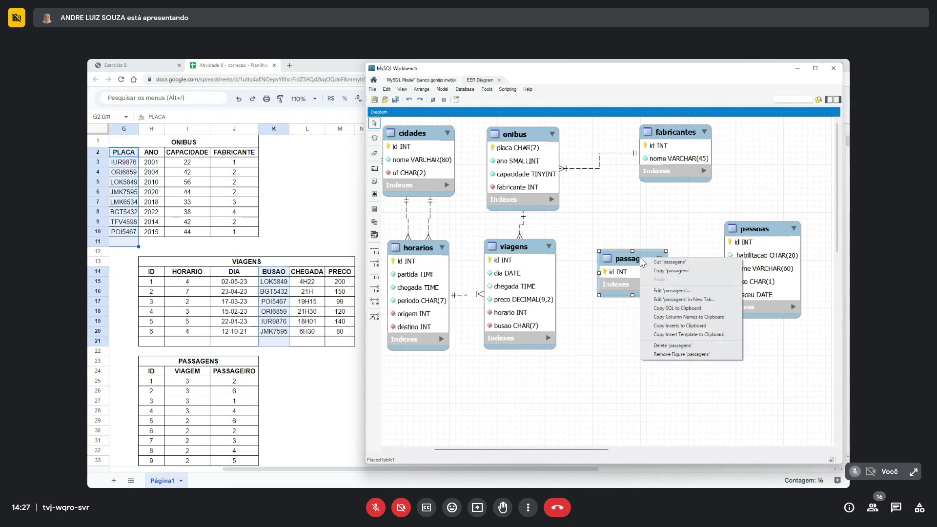
click(672, 346)
click(748, 231)
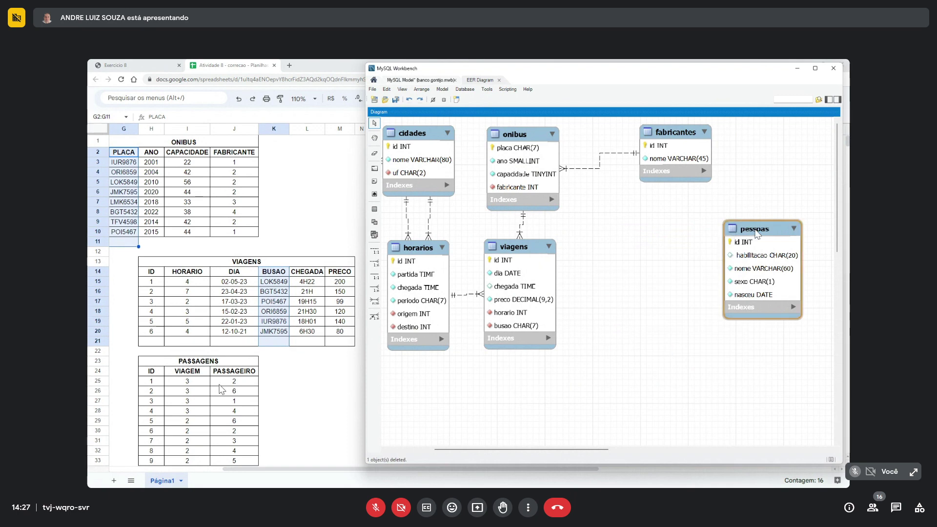
- Lower pessoas level with viagens, move fabricantes so its connector to onibus runs straight, and save the model
drag(755, 230, 754, 250)
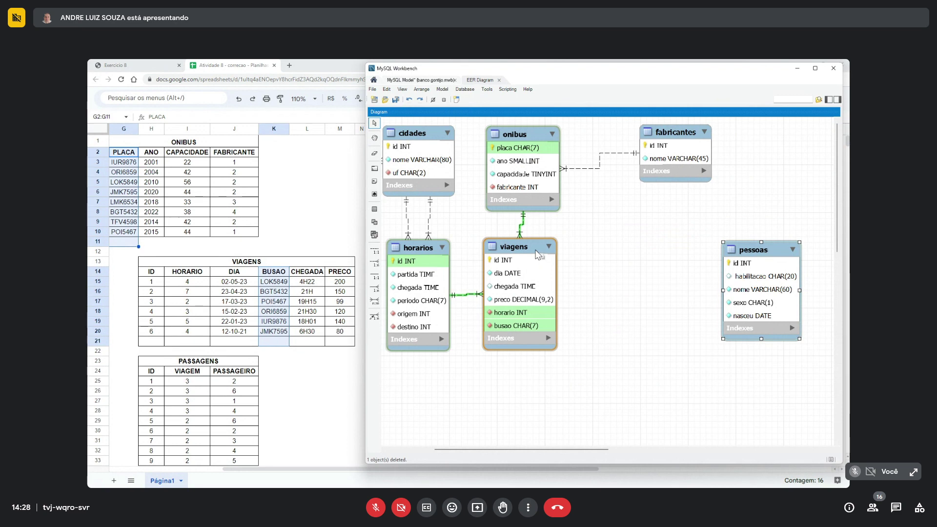
click(585, 262)
click(526, 254)
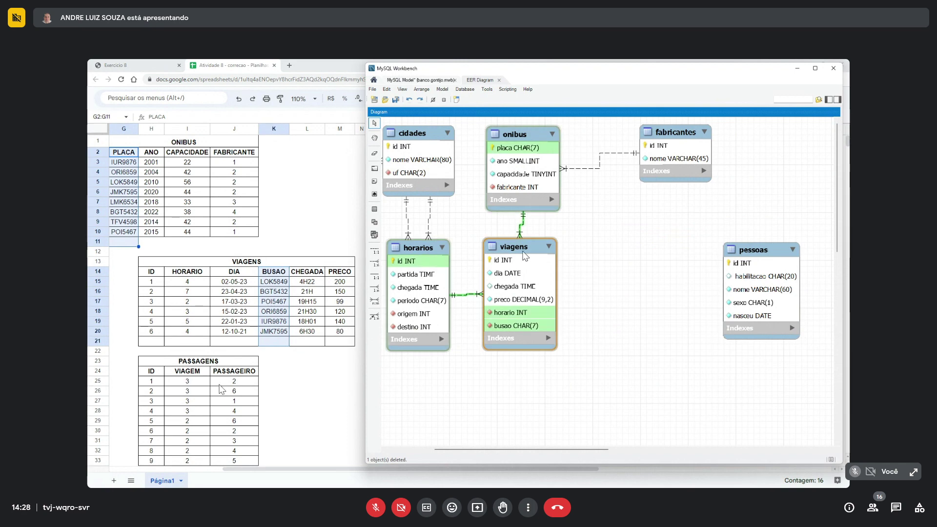
click(765, 257)
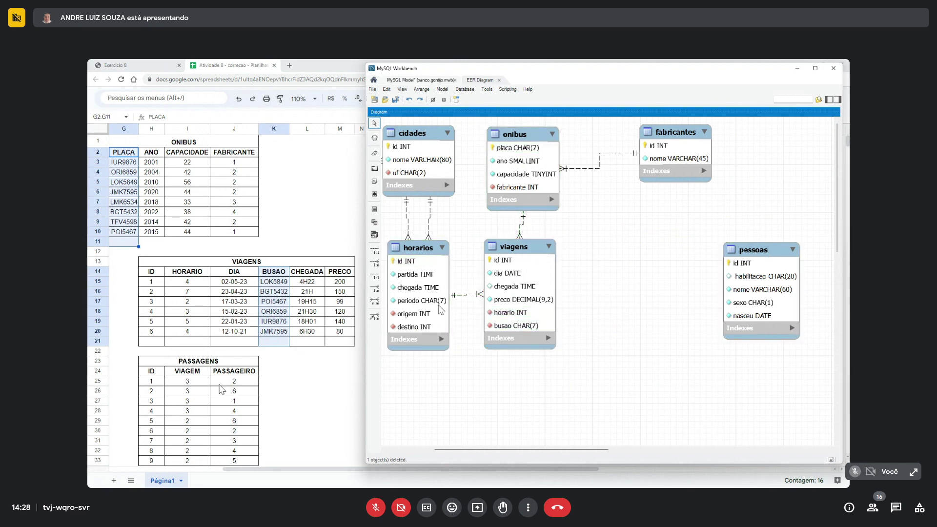
click(374, 307)
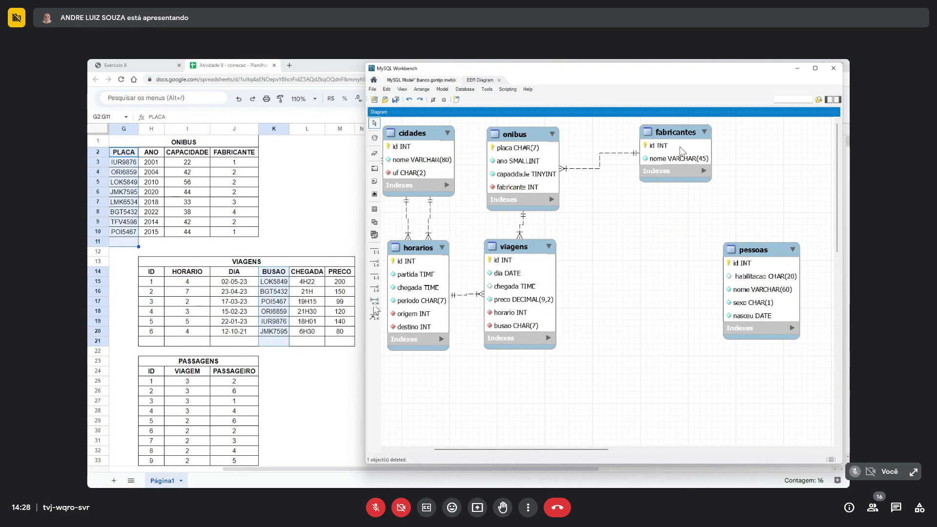
drag(679, 140, 671, 154)
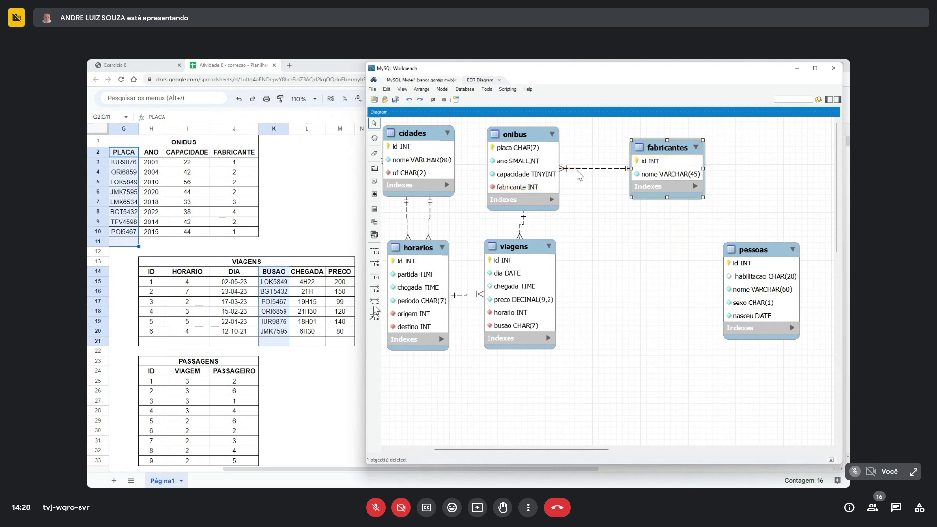
click(396, 100)
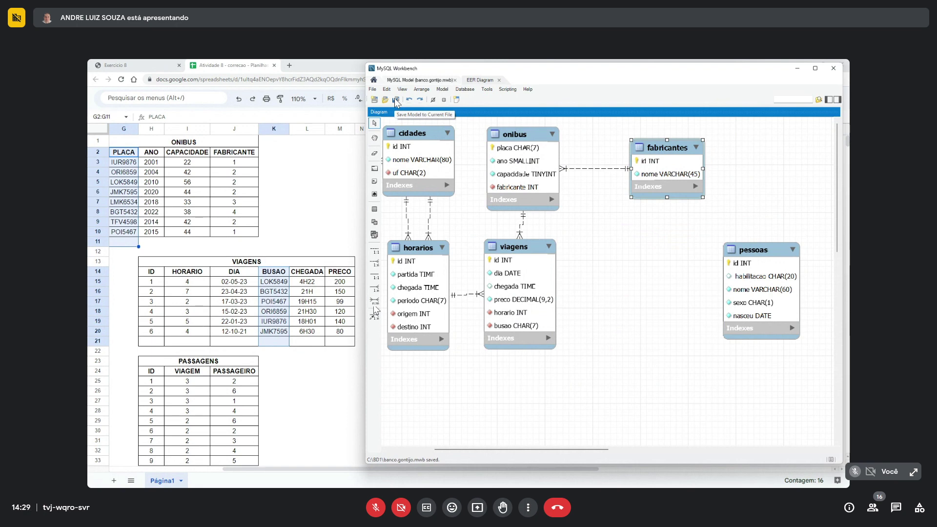
- Try the Classic relationship notation on the diagram and switch the notation to Connect to Columns
click(402, 90)
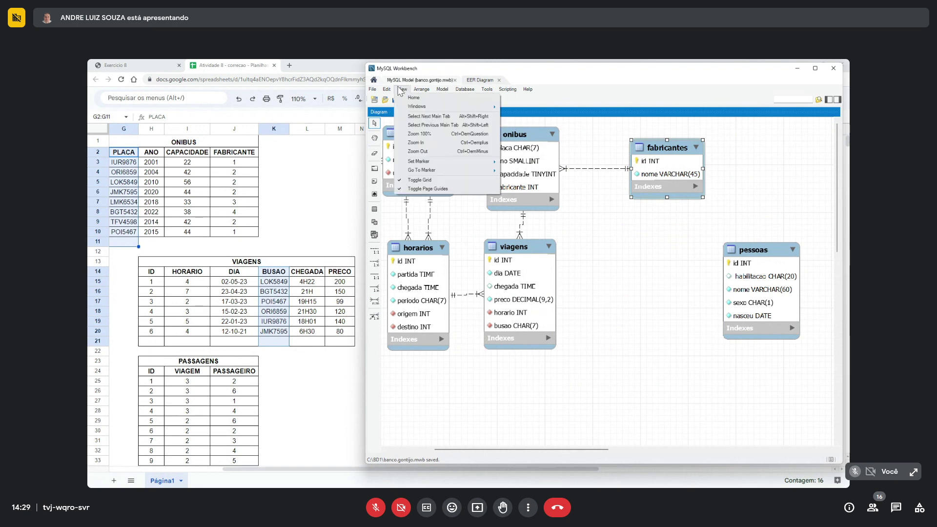
mouse_move(391, 91)
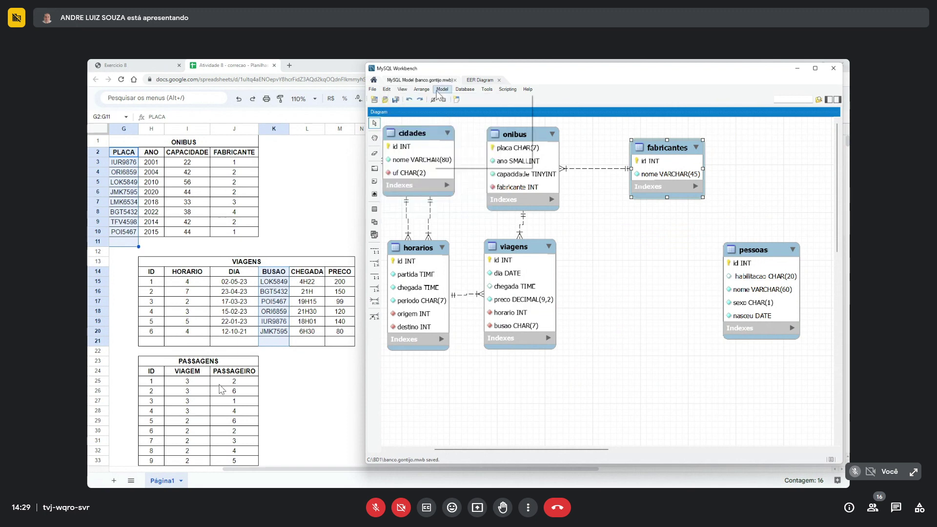
mouse_move(446, 92)
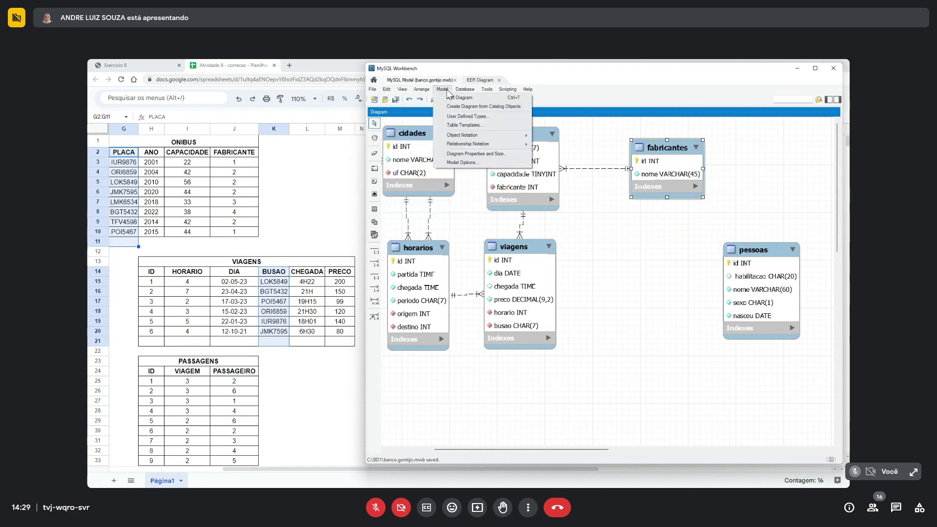
mouse_move(462, 137)
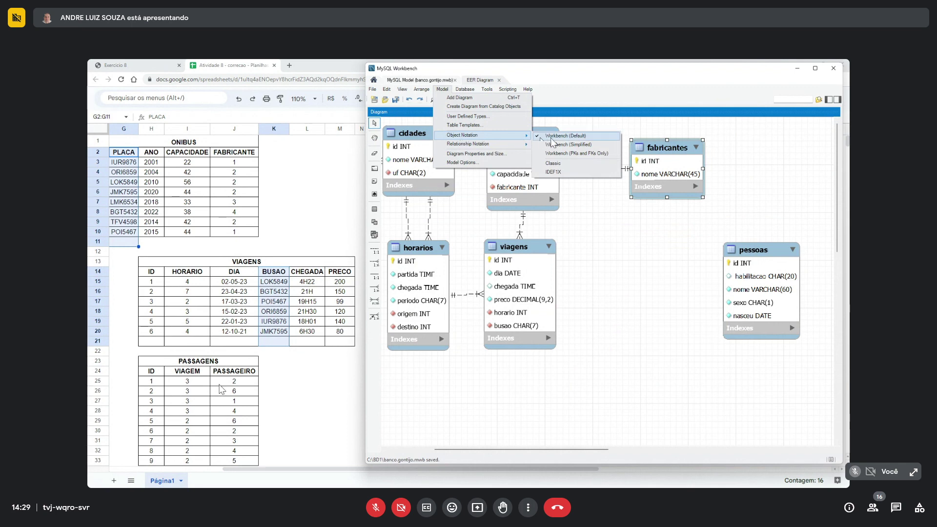
mouse_move(498, 148)
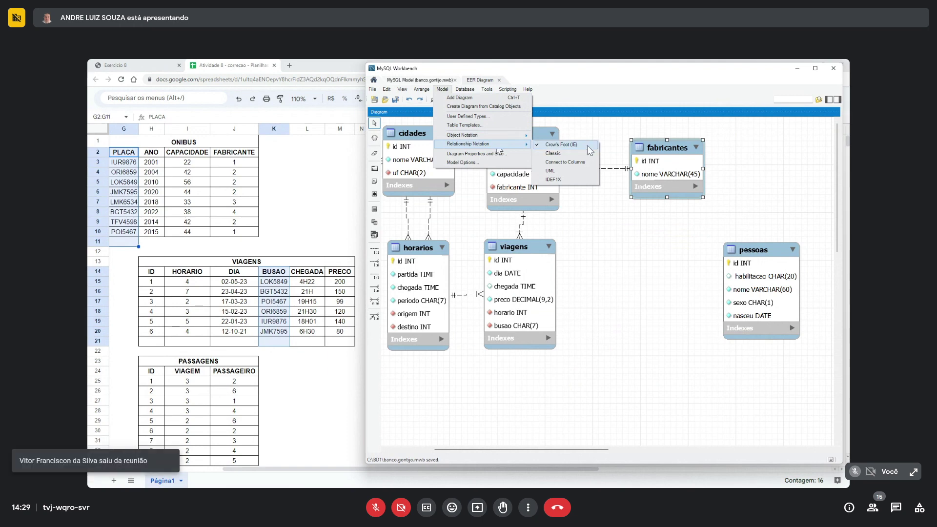
click(566, 153)
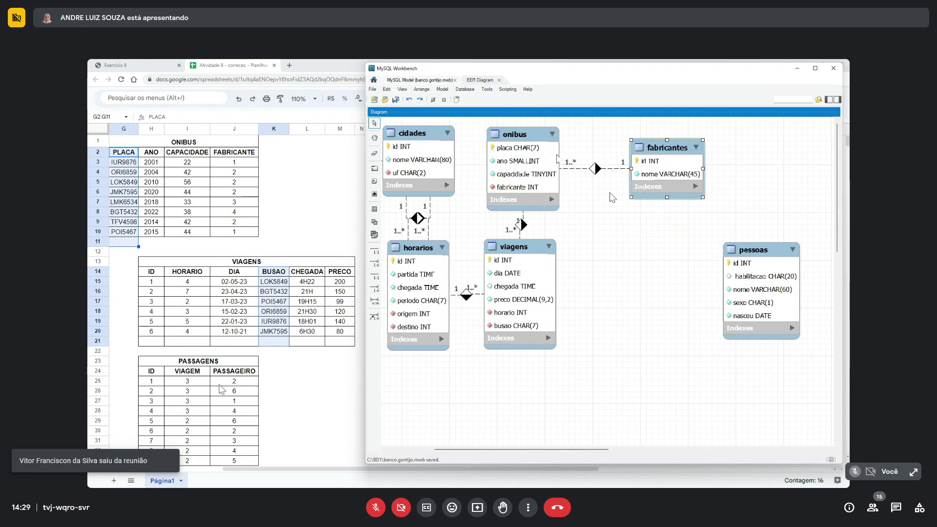
click(443, 89)
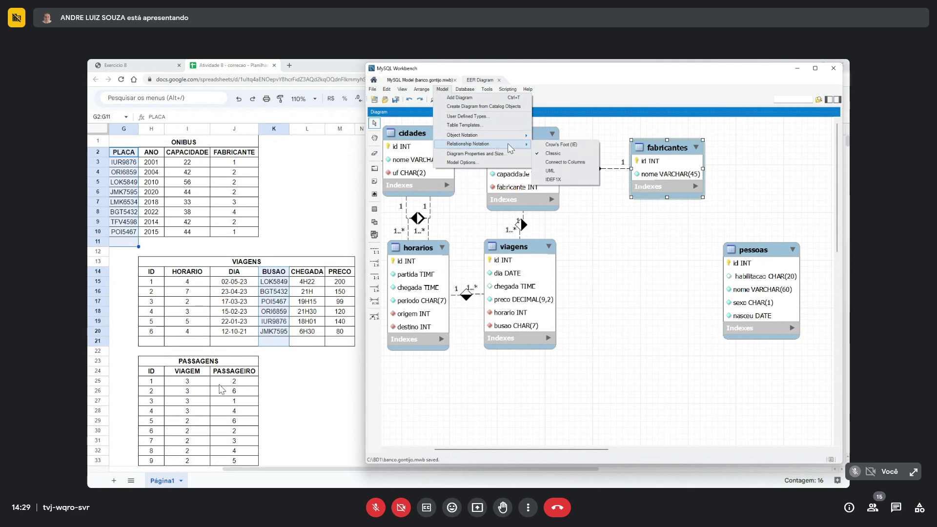
click(566, 162)
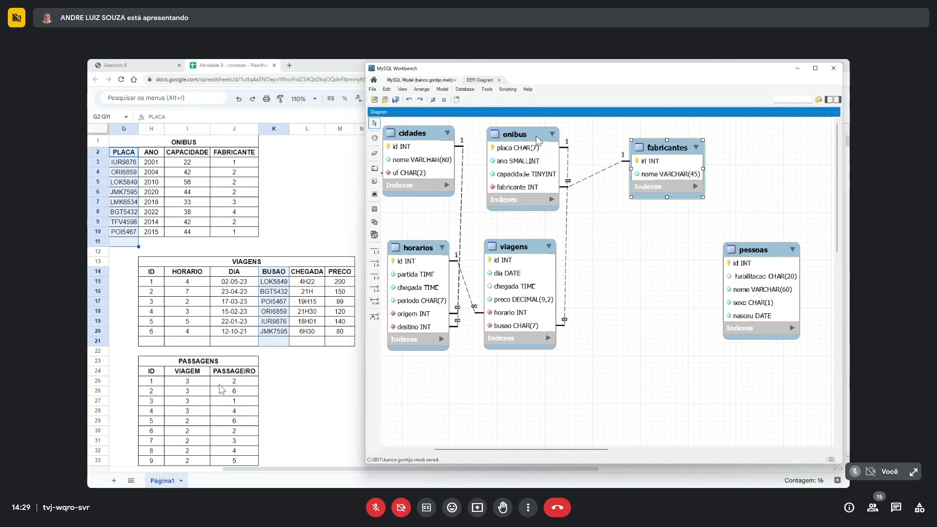
- Move fabricantes above the gap between viagens and pessoas, and place onibus directly beneath it
drag(530, 135, 636, 238)
drag(675, 147, 627, 133)
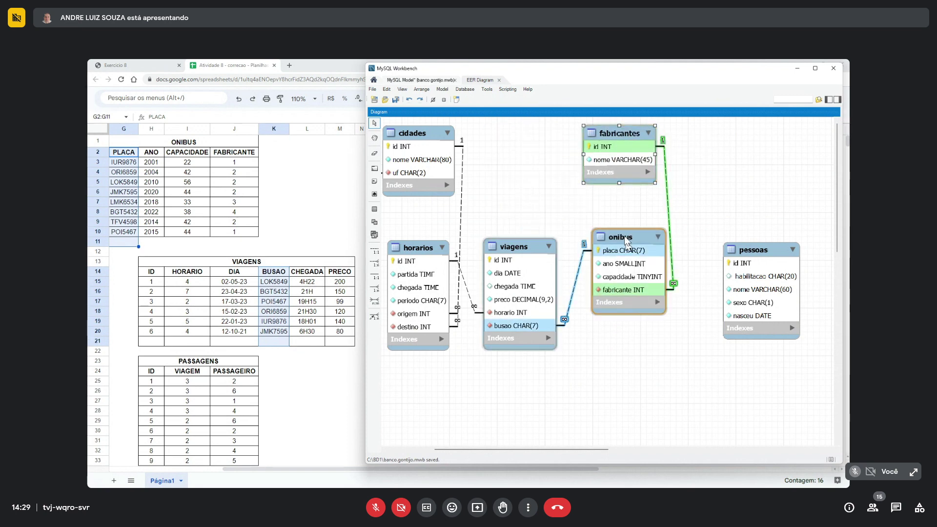
drag(625, 237, 616, 210)
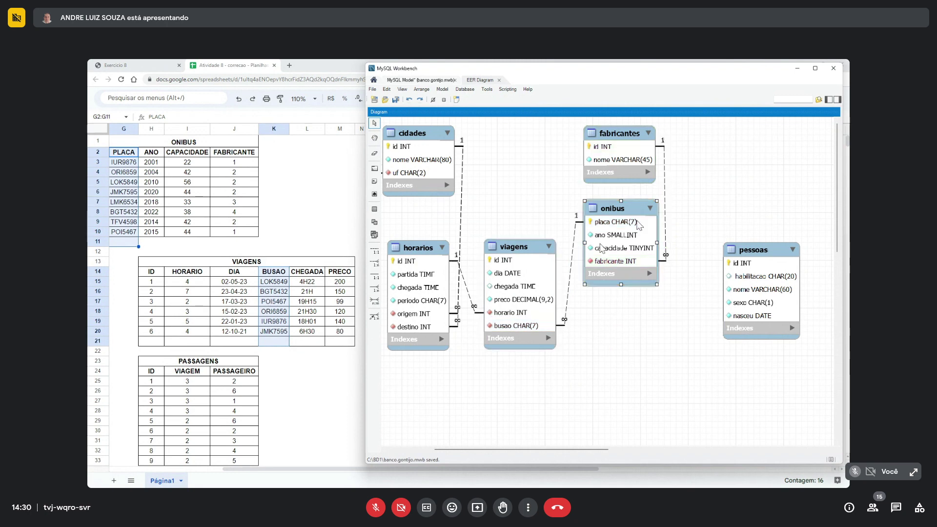
- Nudge the horarios and cidades tables slightly so they sit closer to viagens
mouse_move(436, 245)
mouse_down()
mouse_move(535, 133)
mouse_move(436, 244)
mouse_up()
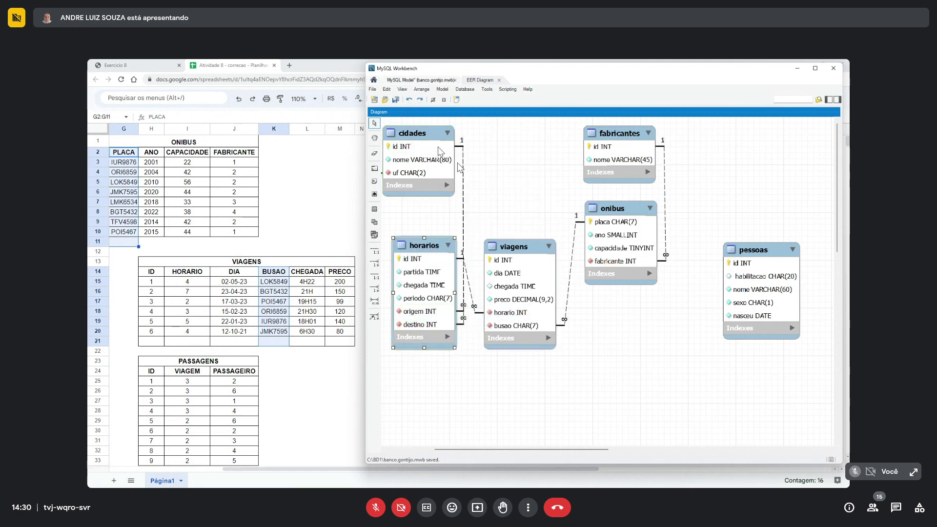
drag(435, 142, 436, 135)
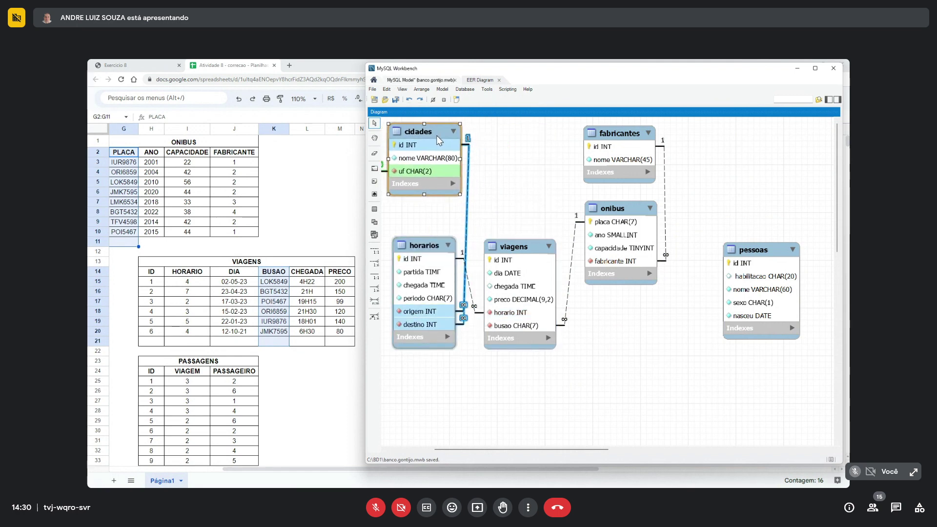
- Try the UML, IDEF1X and Classic relationship notations on the diagram
click(443, 89)
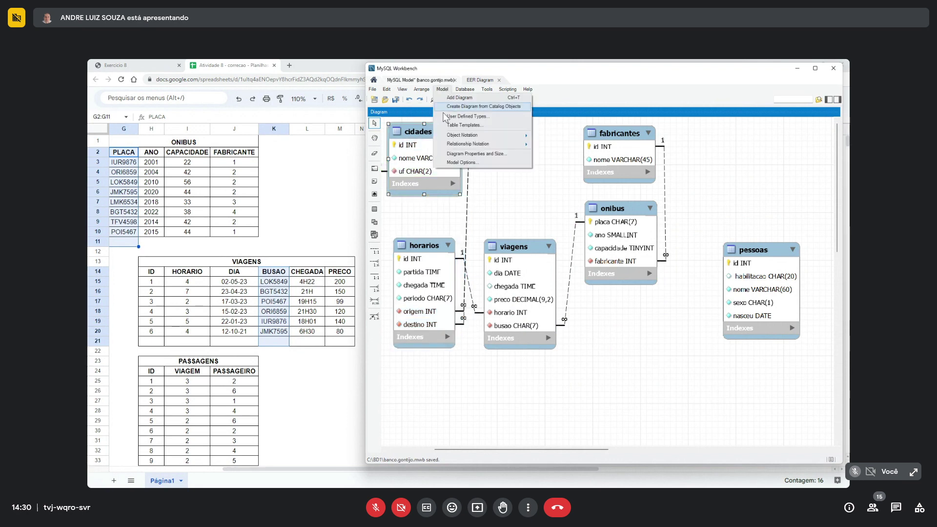
mouse_move(500, 145)
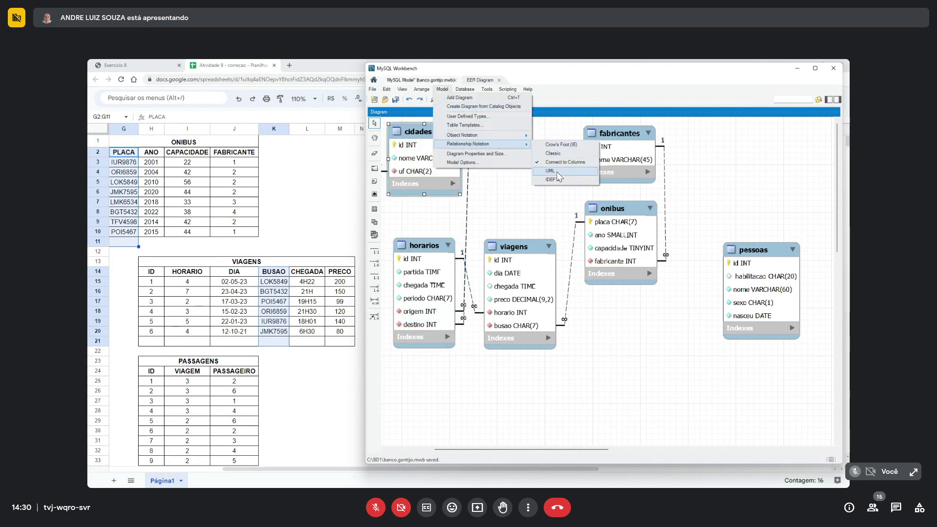
click(558, 155)
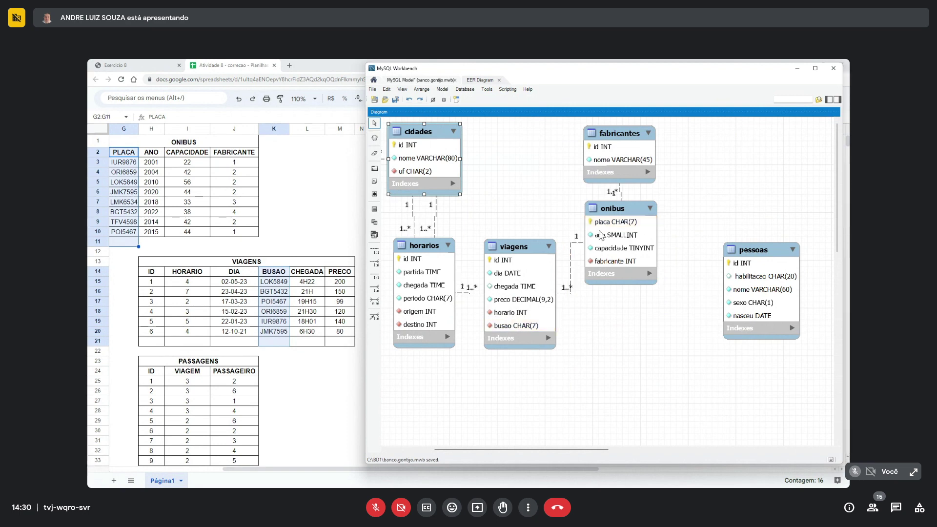
click(442, 90)
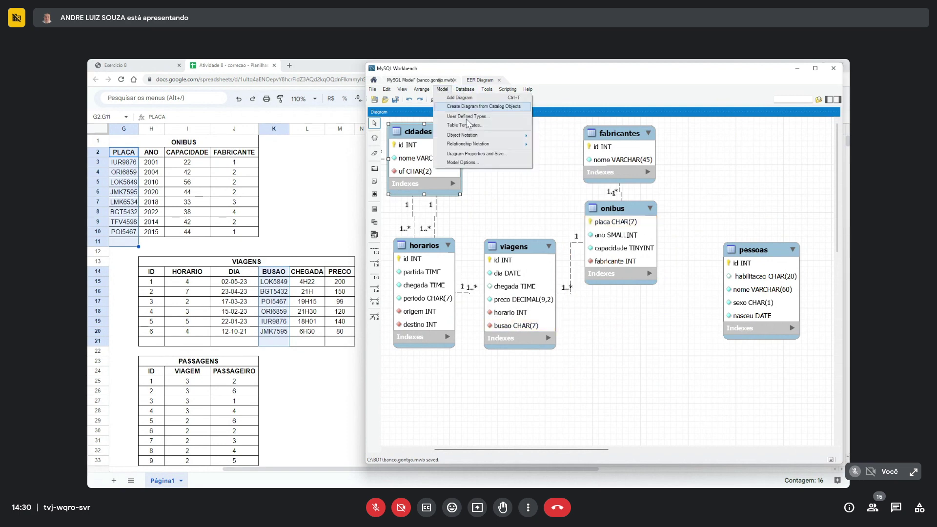
mouse_move(492, 149)
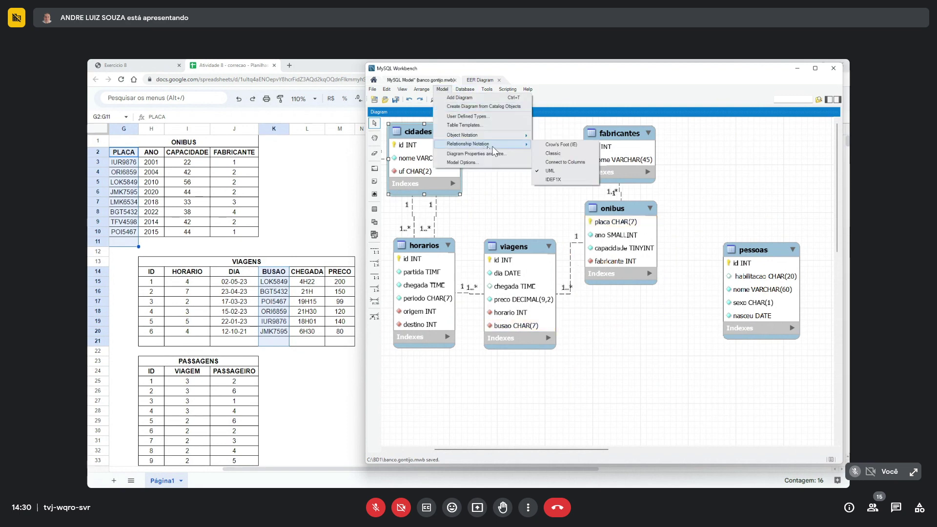
click(555, 181)
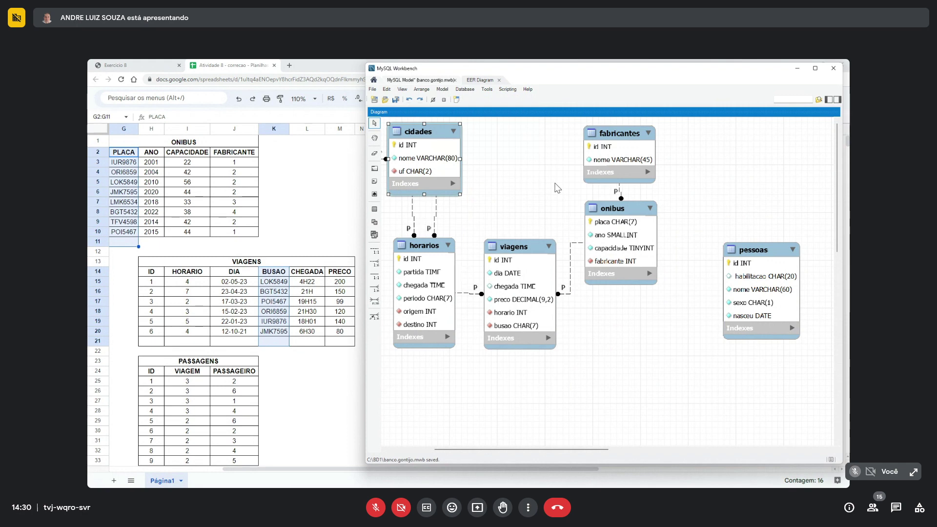
click(442, 89)
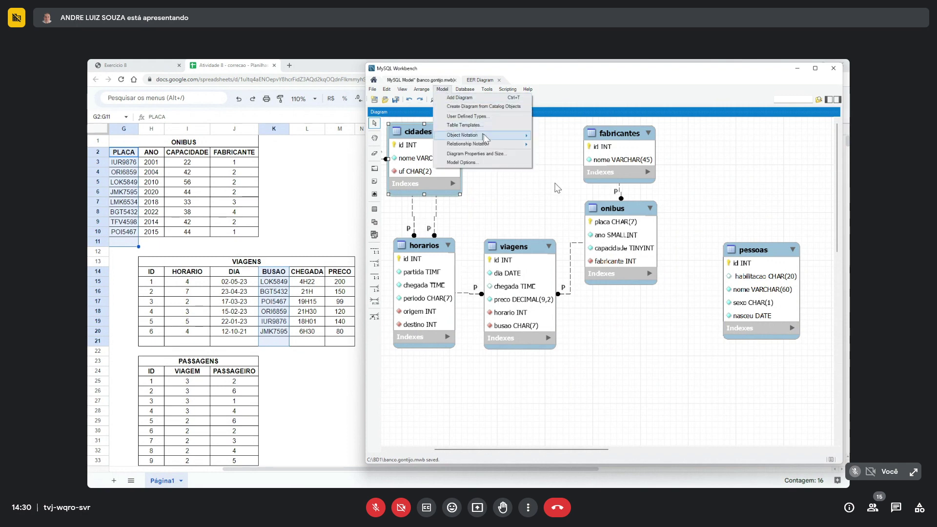
mouse_move(508, 144)
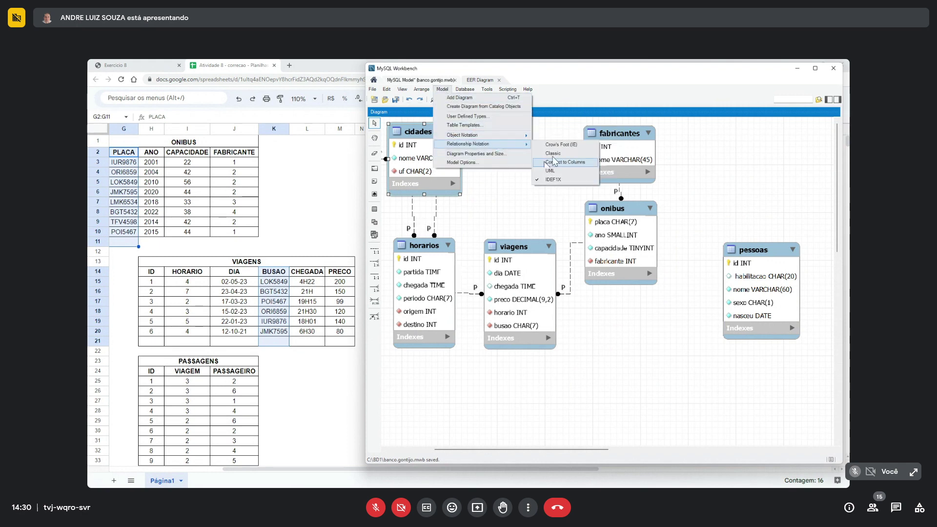
click(556, 153)
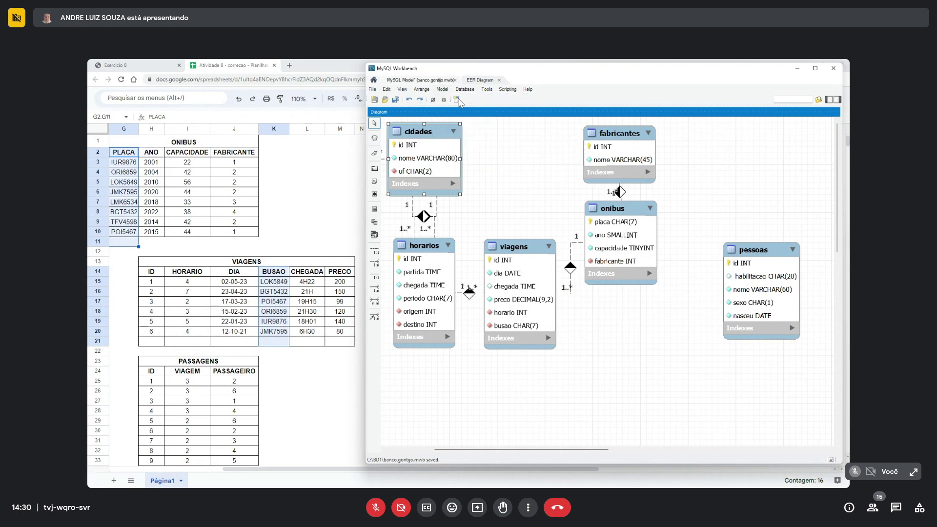
- Set the diagram's relationship notation to Crow's Foot (IE)
click(442, 90)
mouse_move(502, 147)
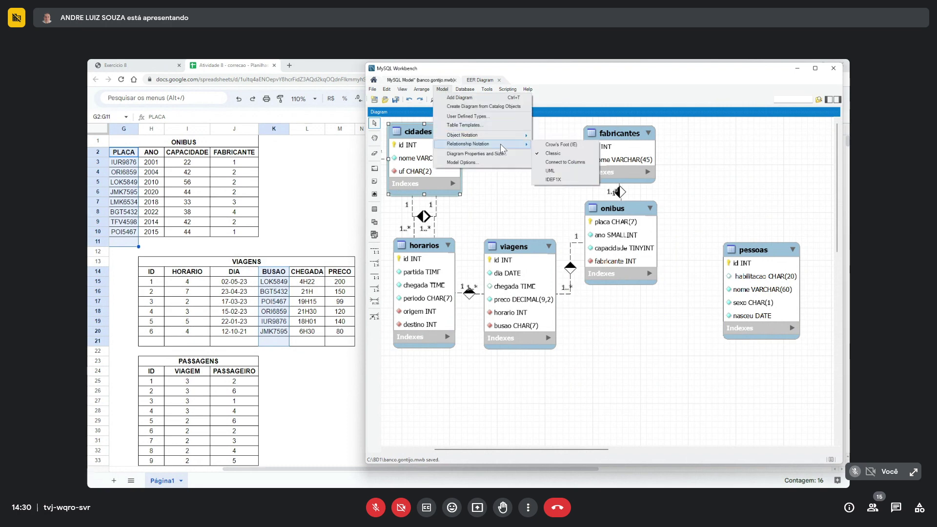
click(556, 144)
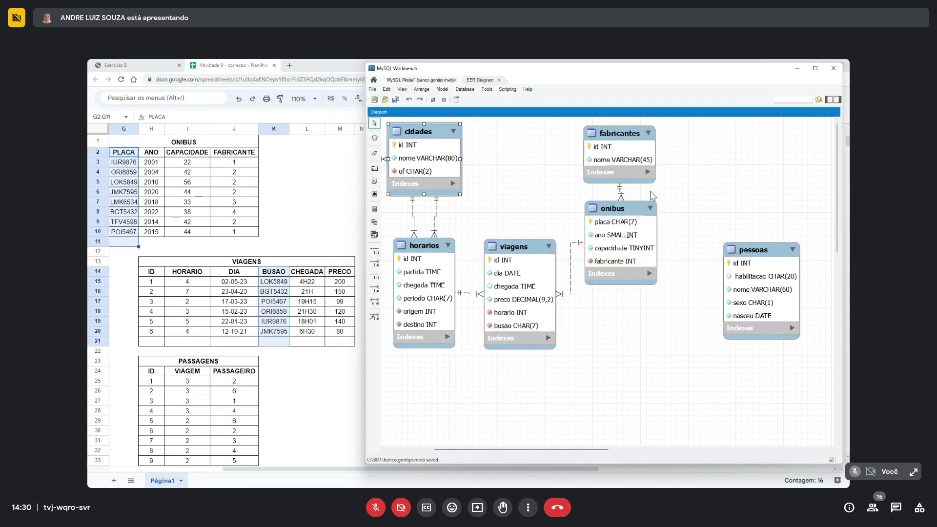
- Rearrange the diagram so onibus sits directly above viagens, with fabricantes beside onibus and short connectors between them
drag(632, 134, 725, 131)
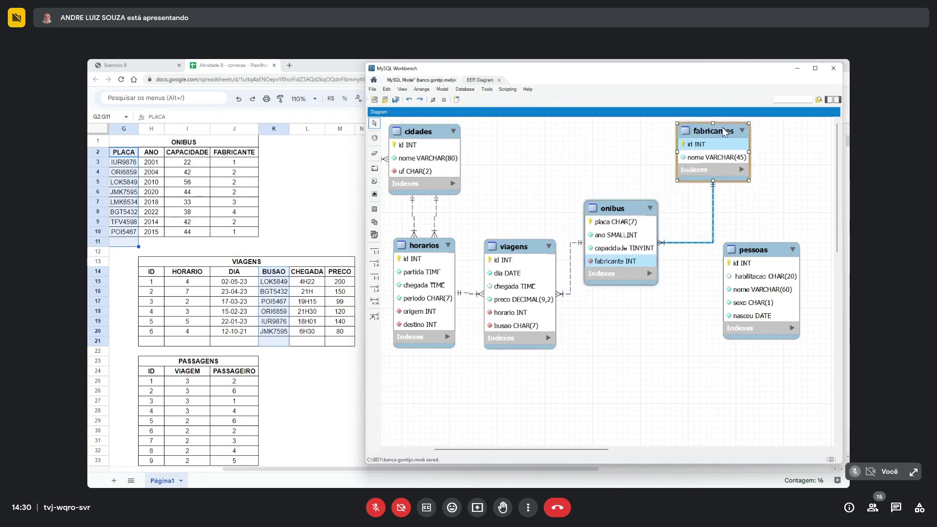
drag(623, 208, 618, 161)
click(528, 252)
drag(528, 253, 536, 247)
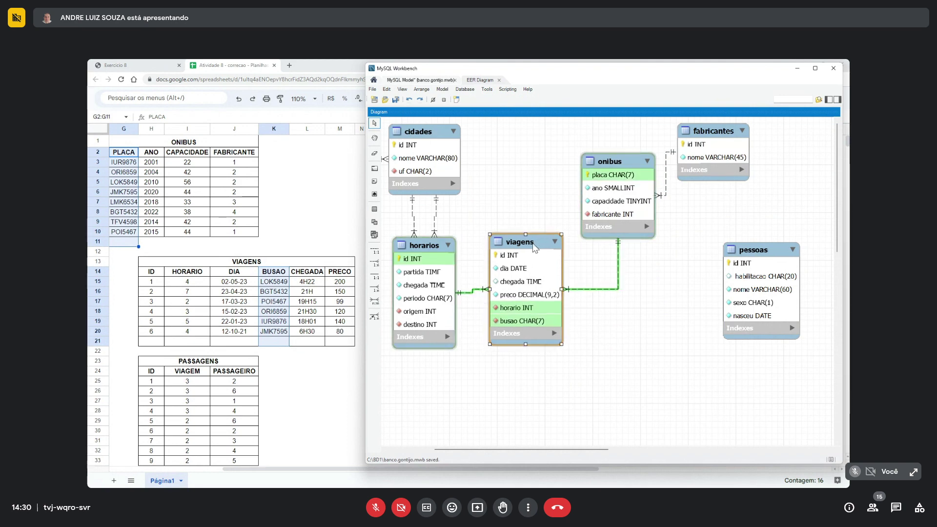
drag(611, 165, 523, 136)
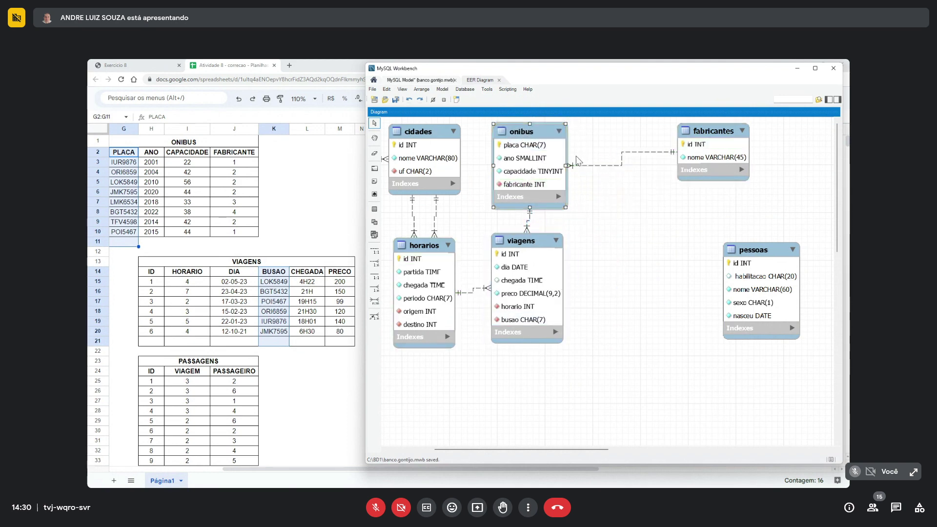
drag(704, 130, 658, 141)
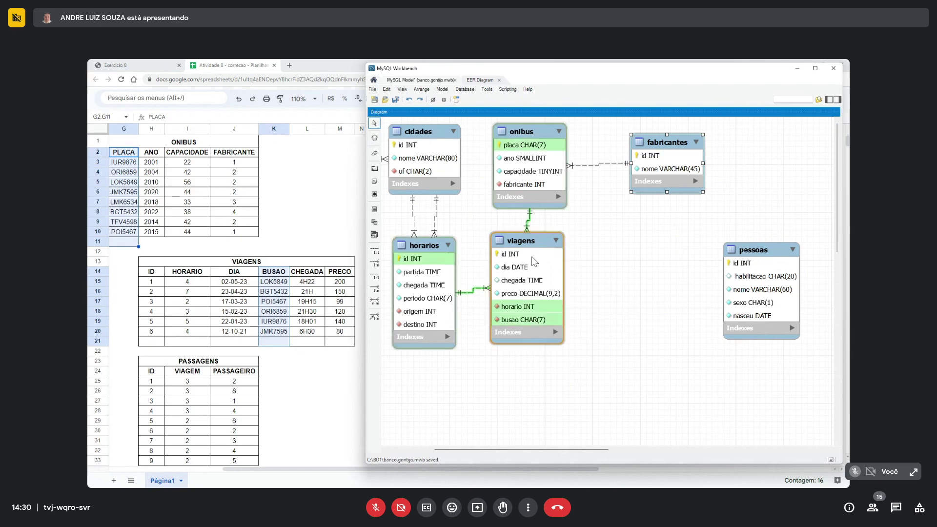
drag(535, 250, 537, 254)
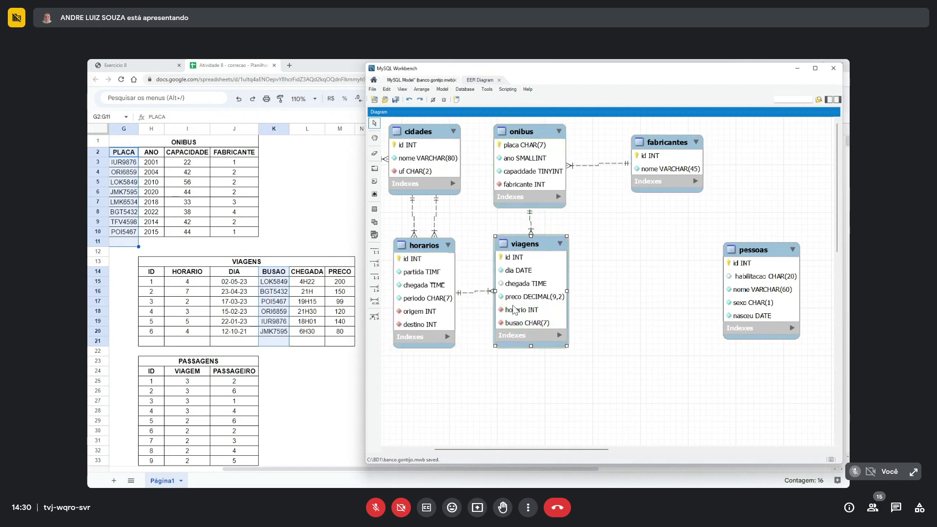
- Create an n:m identifying relationship between viagens and pessoas, and space pessoas and the associative table apart
click(374, 302)
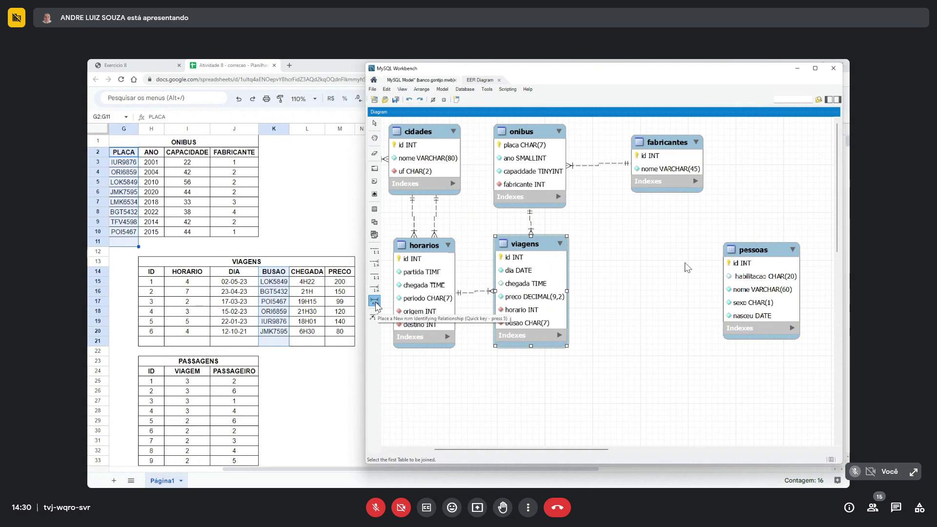
click(526, 276)
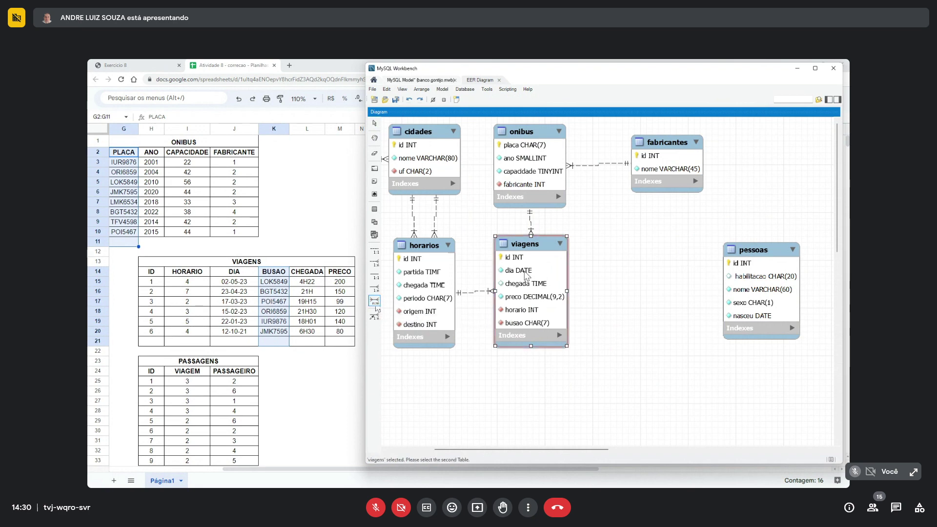
click(761, 290)
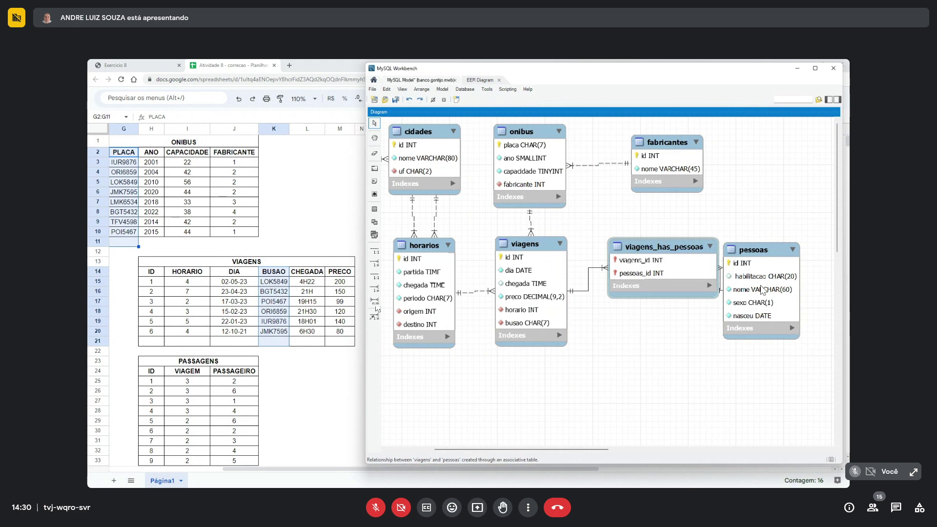
drag(780, 251, 805, 249)
mouse_move(674, 243)
mouse_down()
mouse_move(661, 247)
mouse_move(669, 243)
mouse_up()
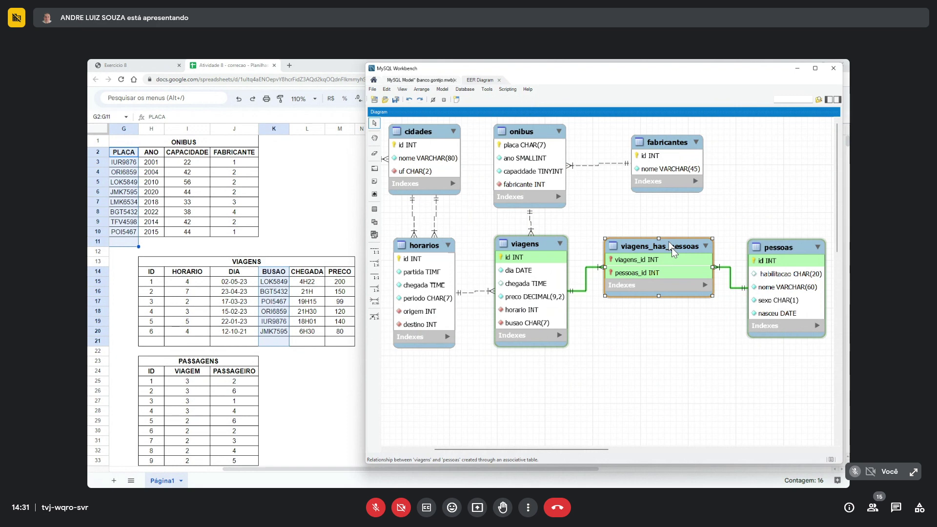
- Rename the viagens_has_pessoas table to passagens and remove viagens_id and pessoas_id from its primary key
double_click(671, 247)
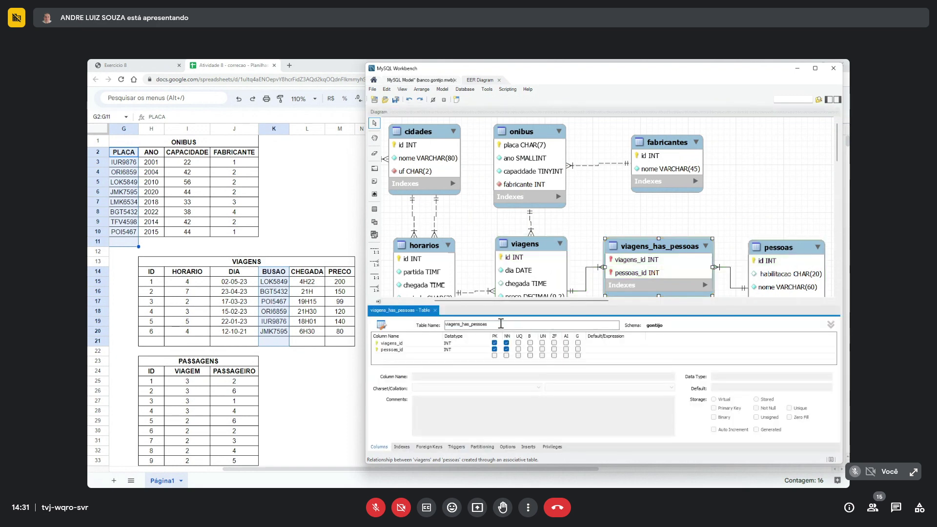
text(passagem)
click(496, 344)
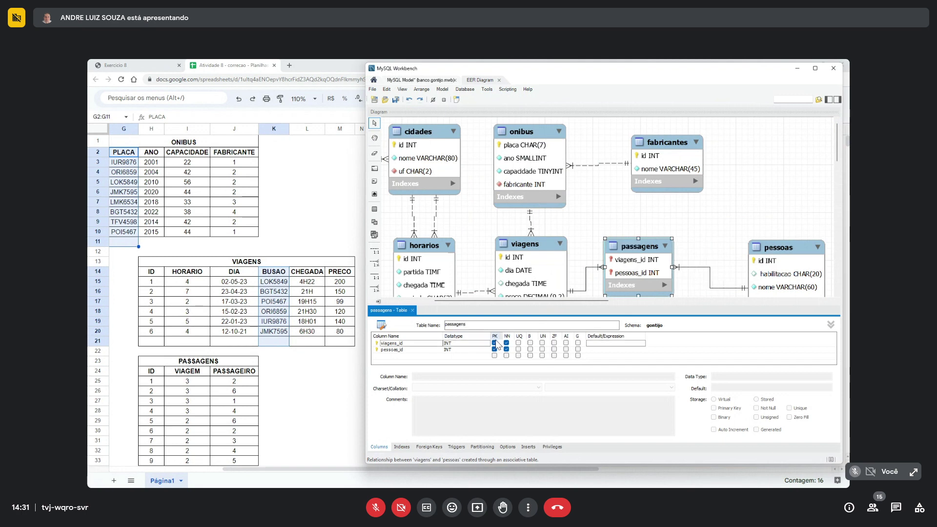
click(495, 348)
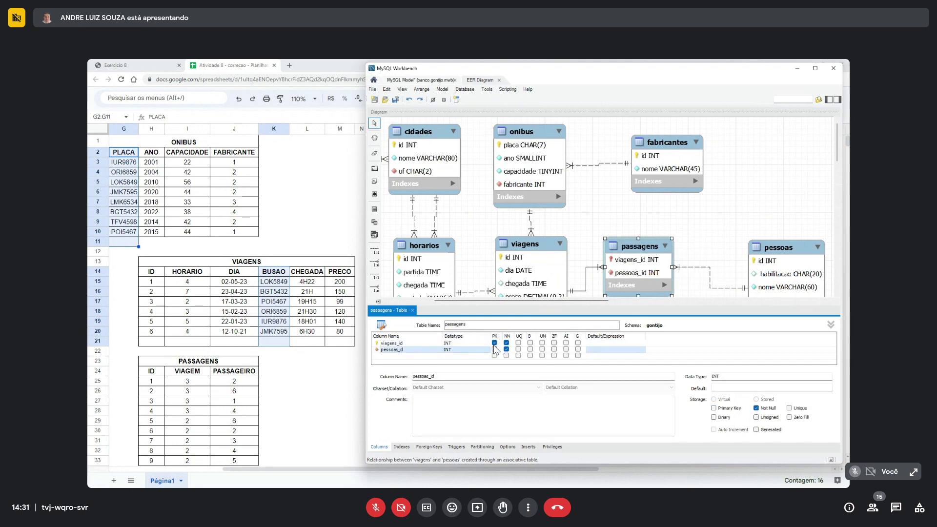
click(494, 344)
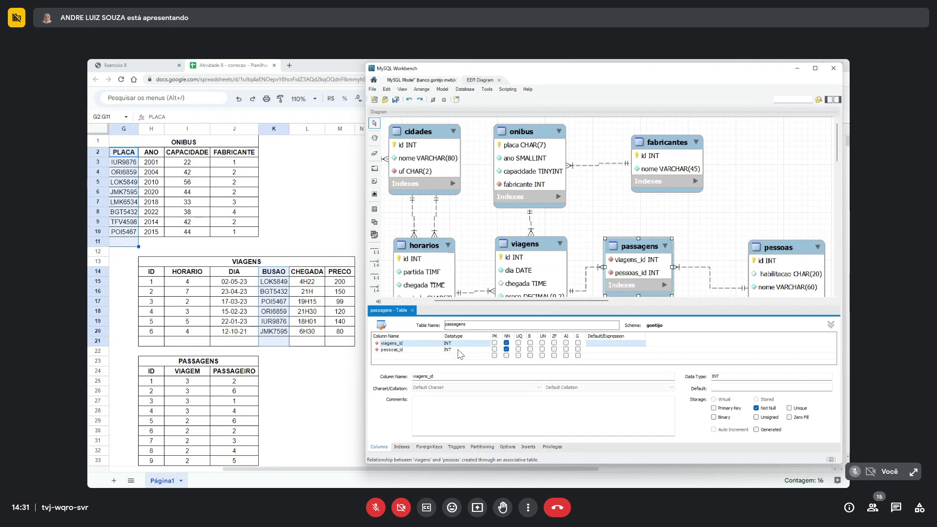
- Rename the passagens columns viagens_id to viagem and pessoas_id to passageiro
click(414, 344)
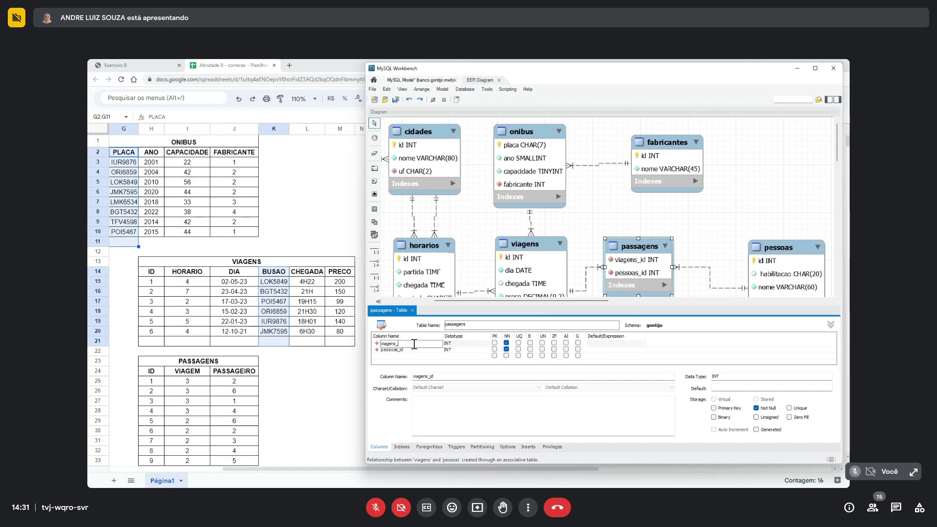
text(m)
click(398, 350)
click(399, 350)
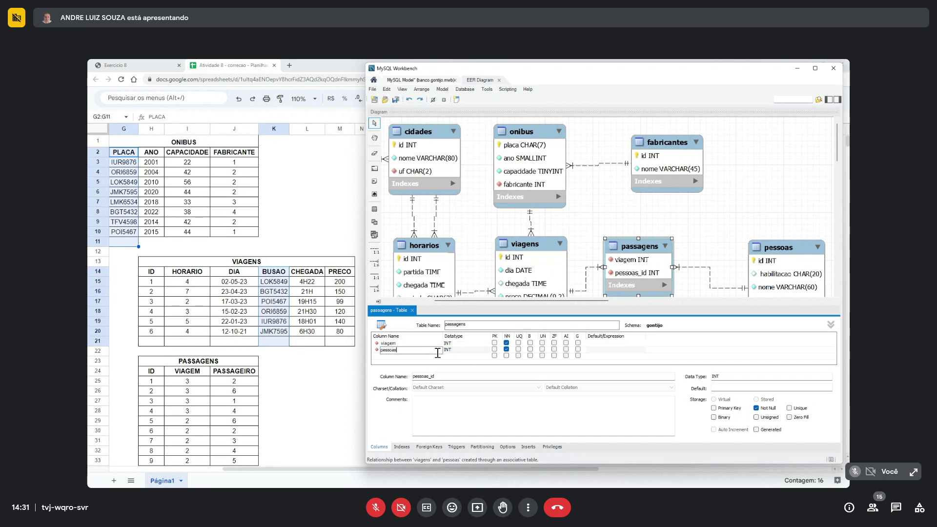
text(passageiro)
- Add an id column to the passagens table and mark it as primary key
click(413, 356)
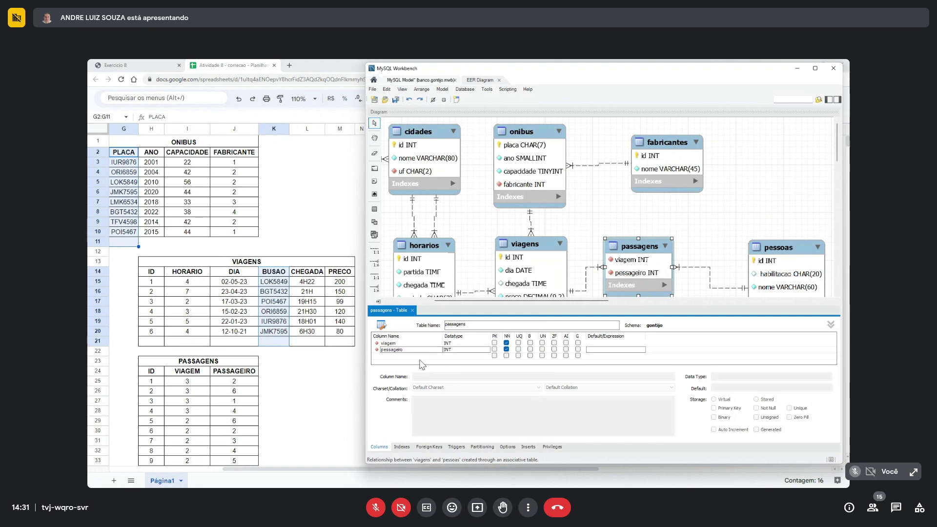
click(413, 357)
click(494, 356)
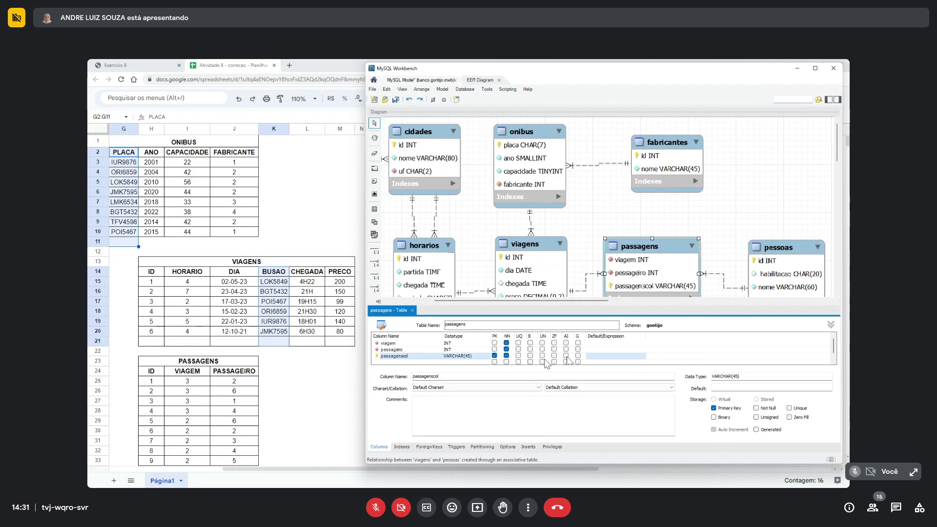
double_click(410, 356)
text(id)
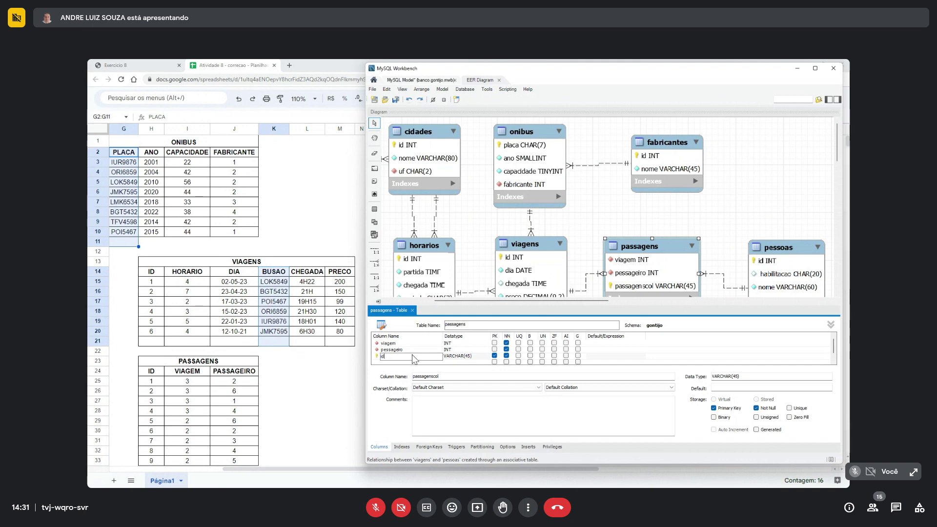
click(410, 350)
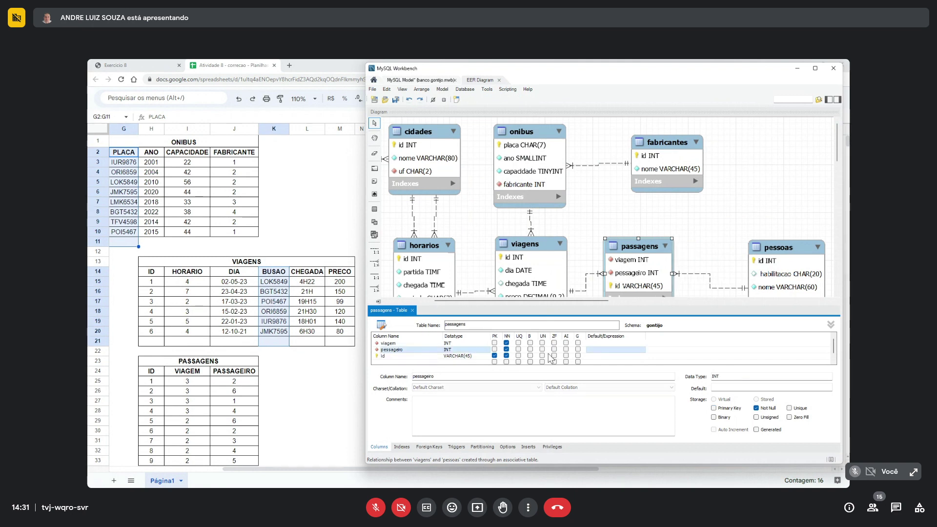
click(562, 356)
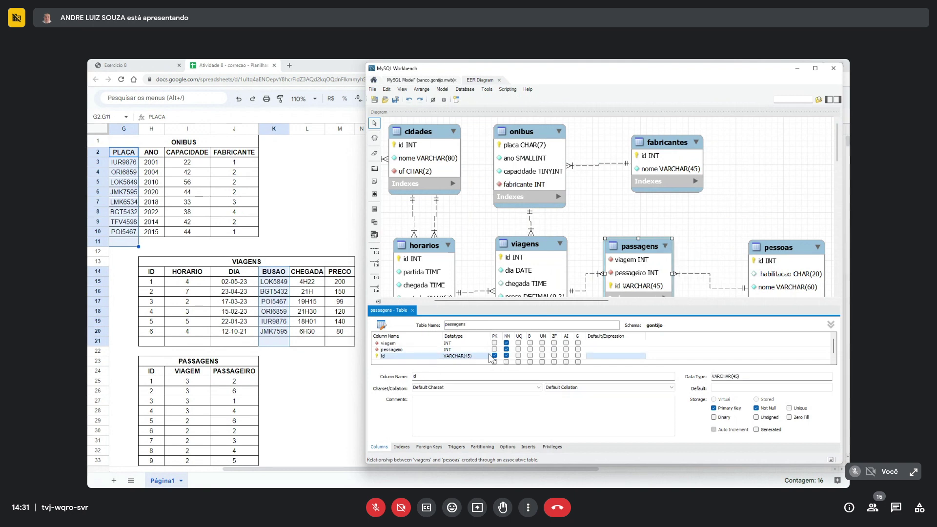
- Move the id column to the first position in the passagens table, above viagem and passageiro
right_click(429, 358)
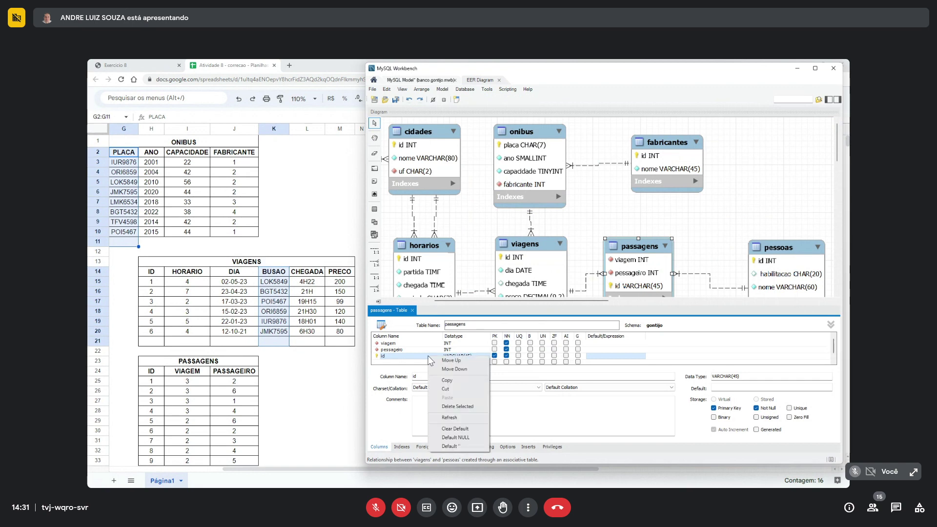
click(439, 361)
right_click(412, 352)
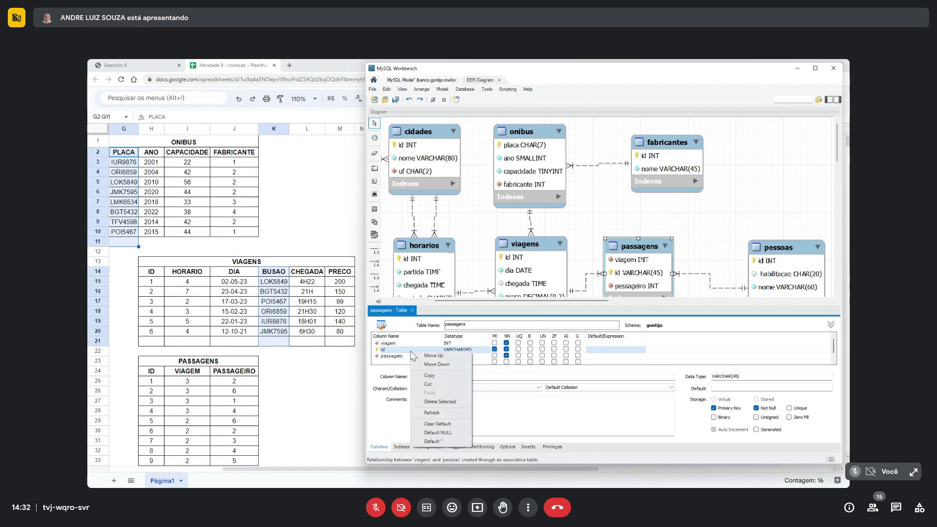
click(431, 356)
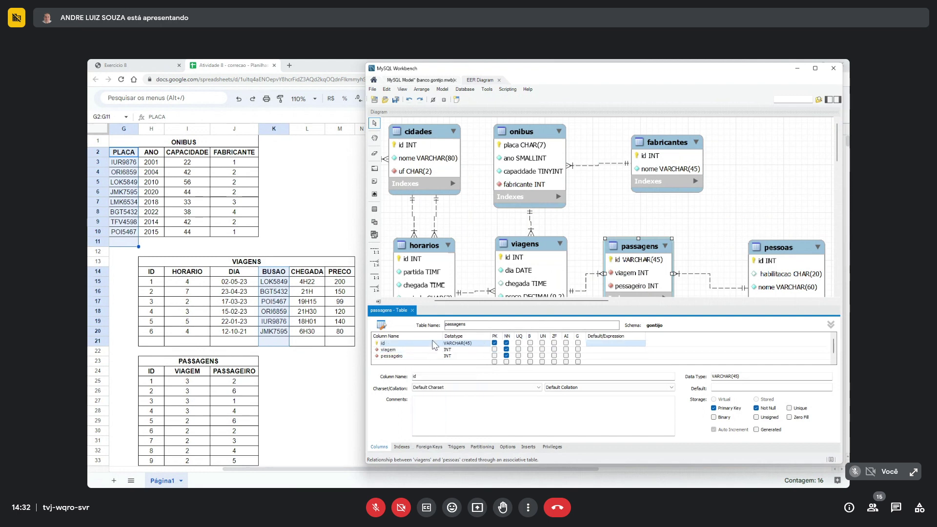
- Set the passagens id column's data type to INT with auto increment, and close the table editor
click(432, 343)
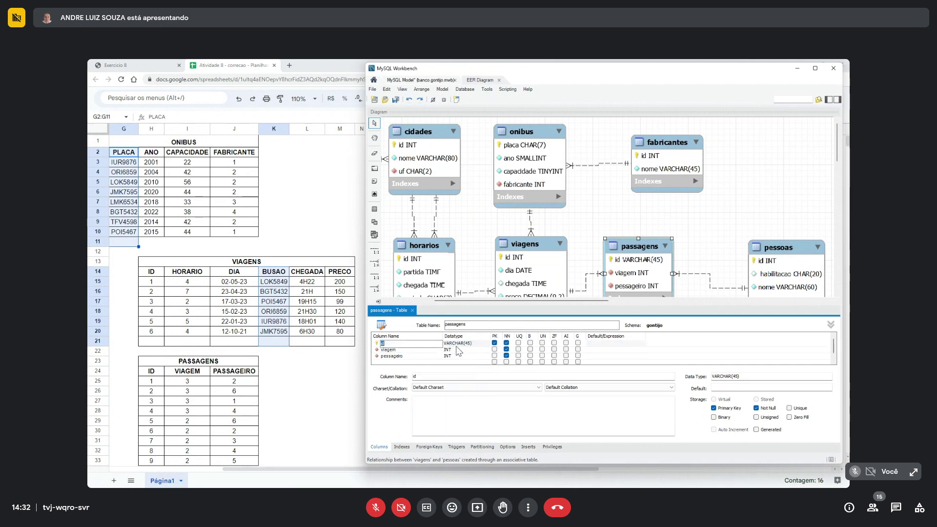
click(457, 344)
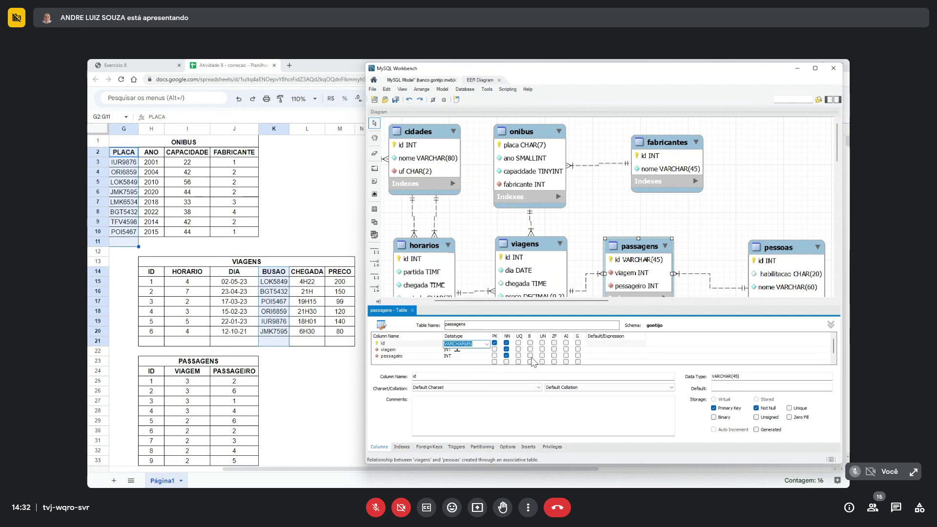
text(INT)
click(434, 351)
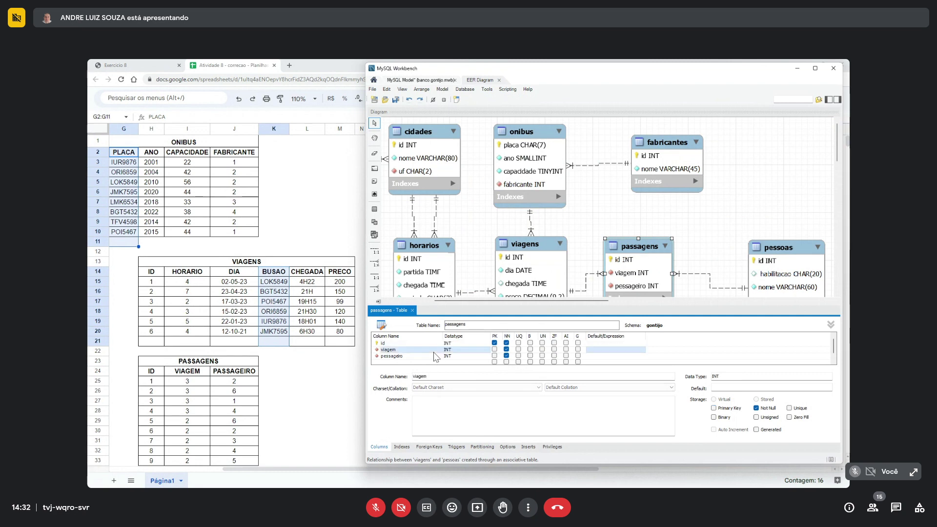
click(432, 343)
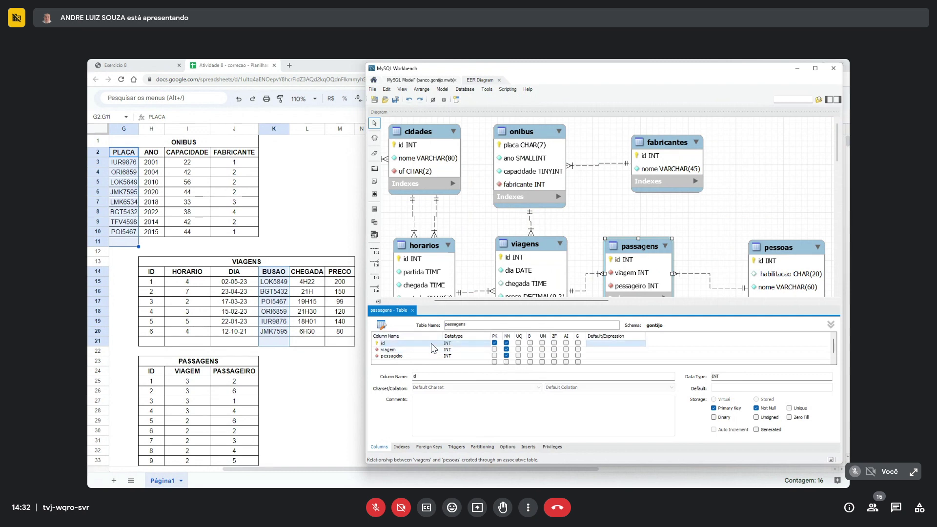
click(566, 344)
click(412, 310)
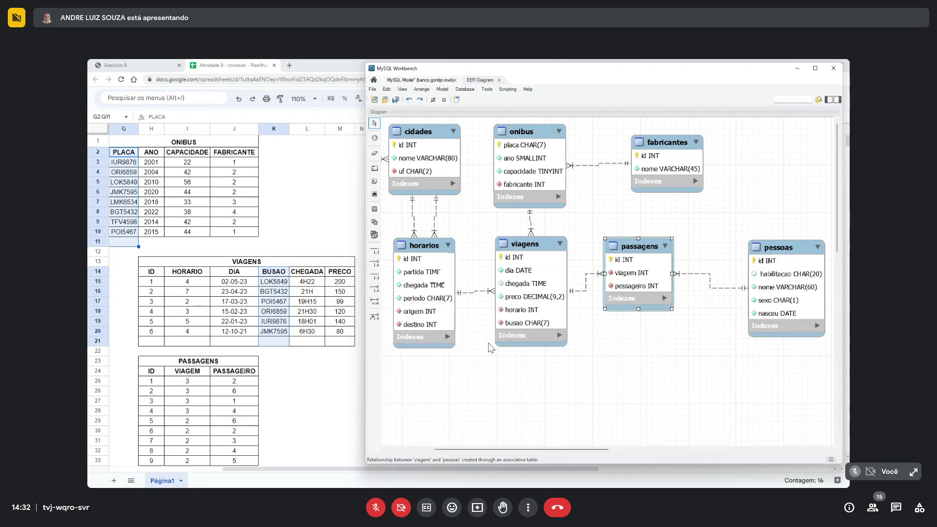
- Shift the passagens table slightly toward pessoas to even out the spacing, and save the model
drag(639, 255, 651, 261)
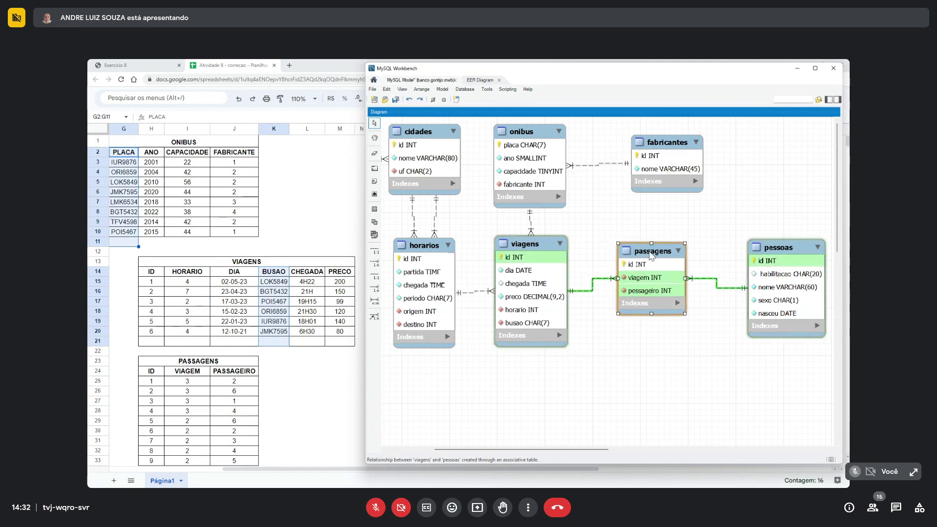
click(652, 361)
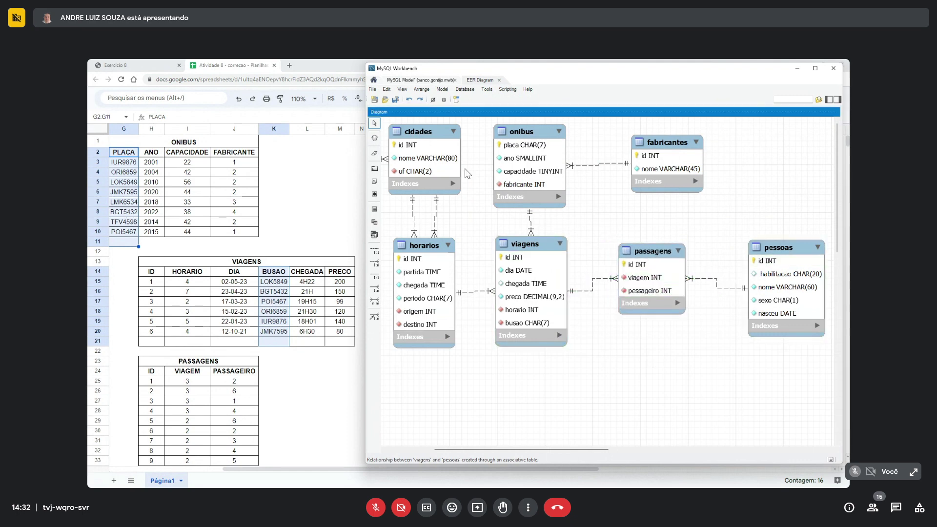
click(396, 100)
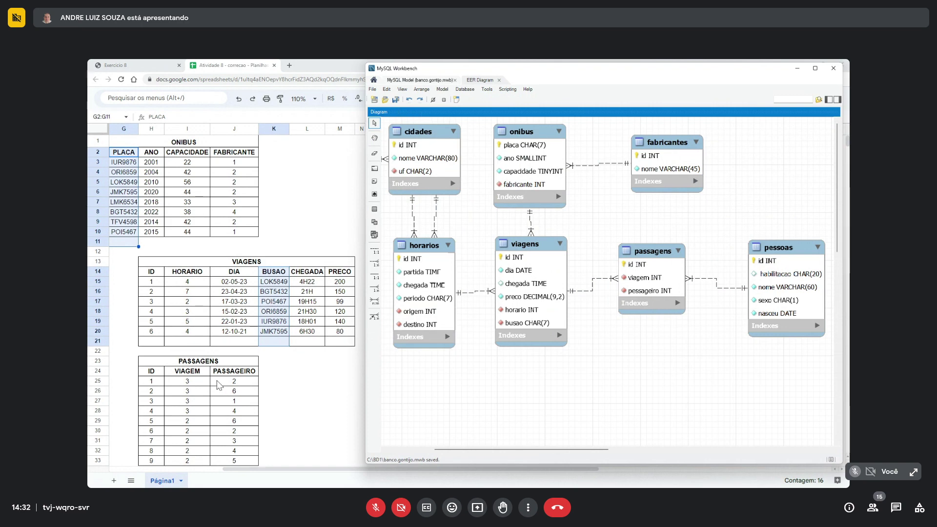
click(659, 255)
- Switch to the spreadsheet and set its zoom to 90% to view all the tables together
click(340, 204)
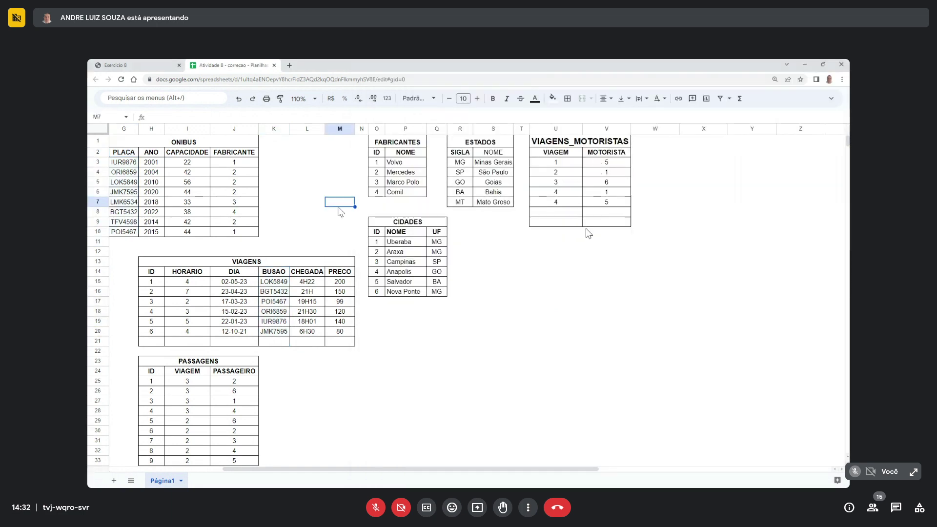
key(alt+Tab)
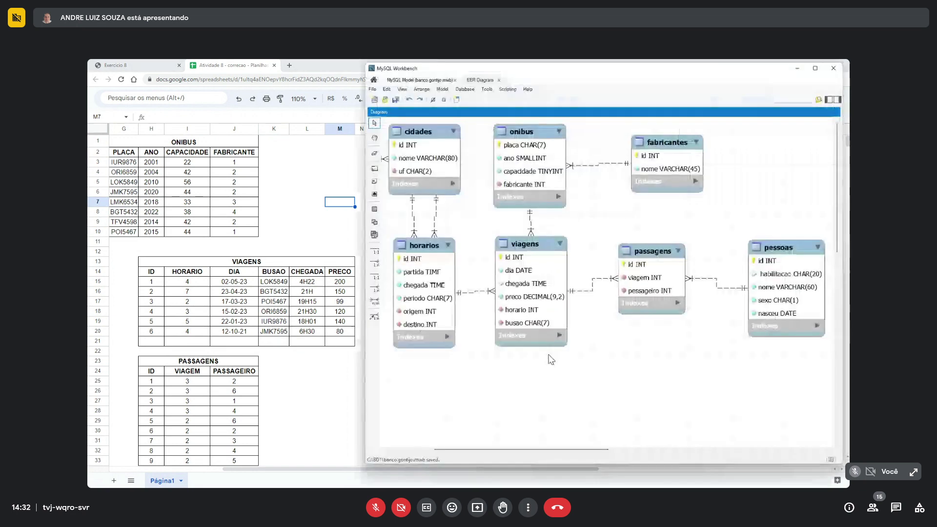
click(340, 192)
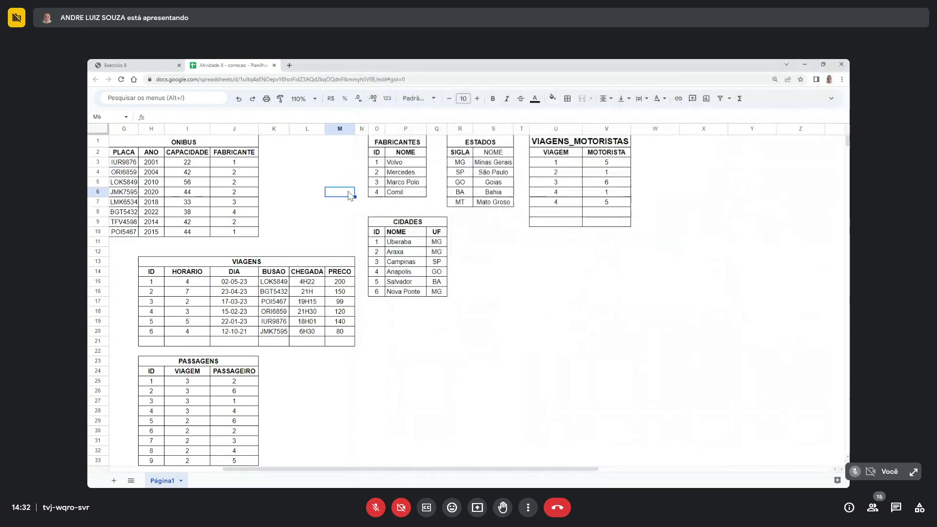
click(303, 98)
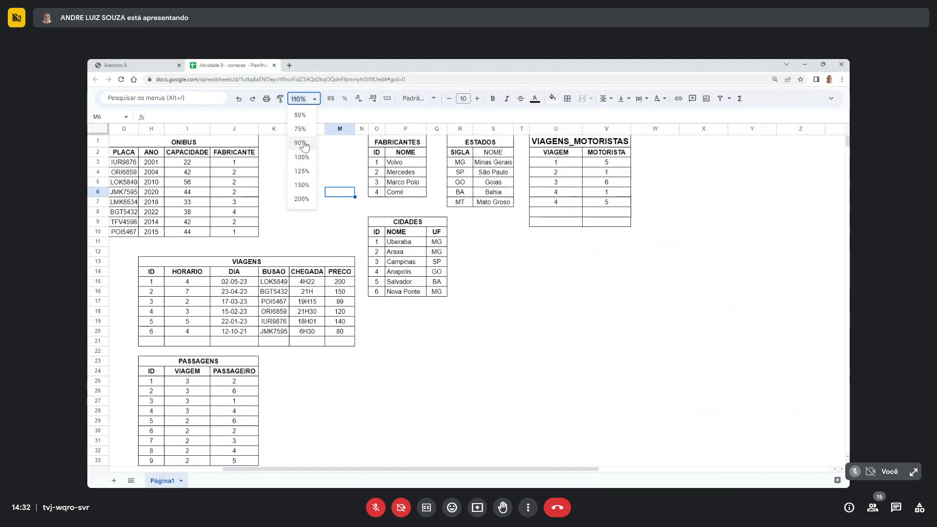
click(299, 143)
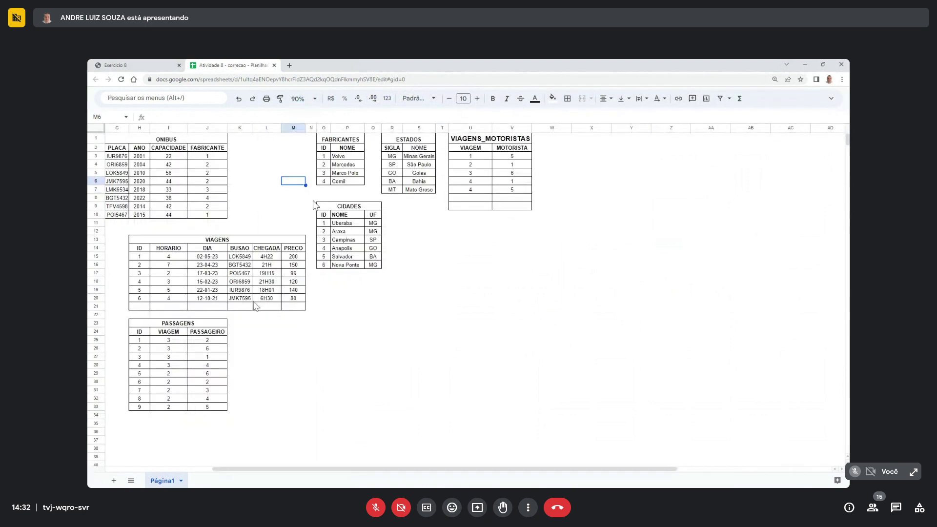
click(171, 467)
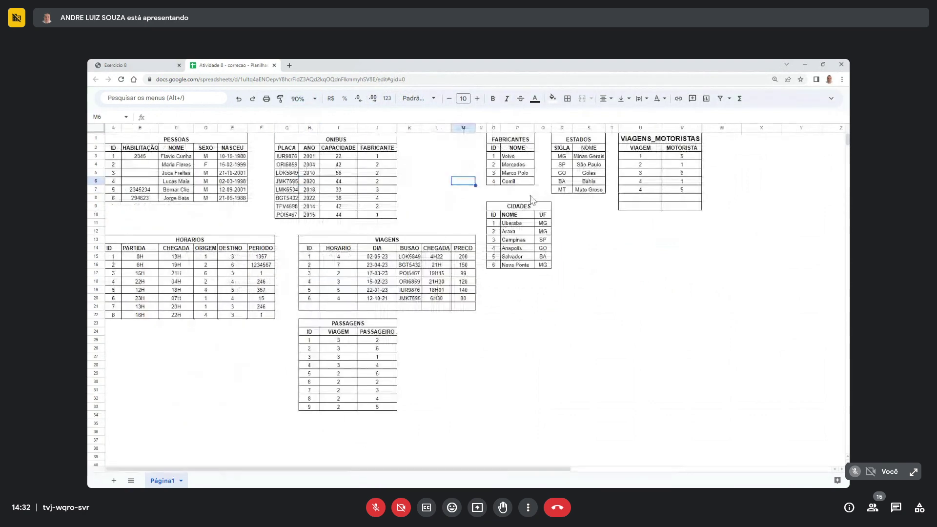
- Switch back to MySQL Workbench, show the diagram's side panels and try 100% and 125% zoom
key(alt+Tab)
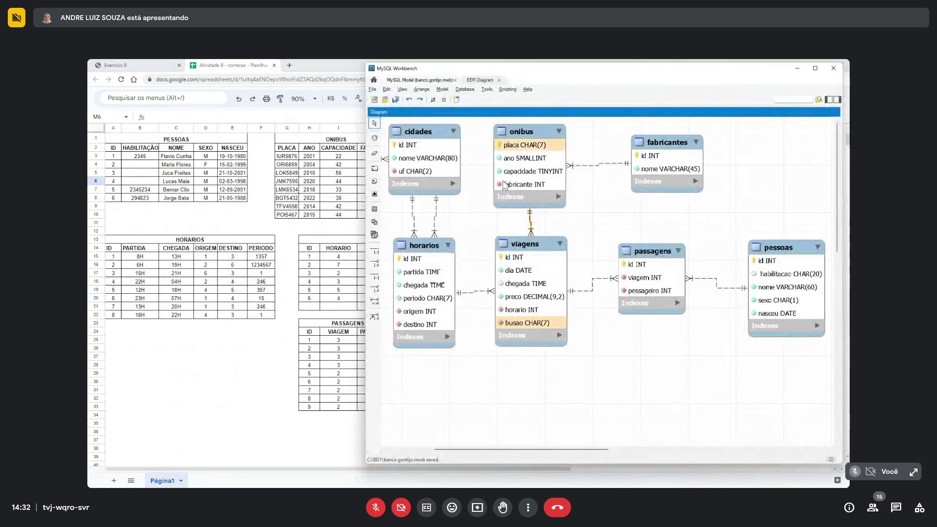
click(829, 100)
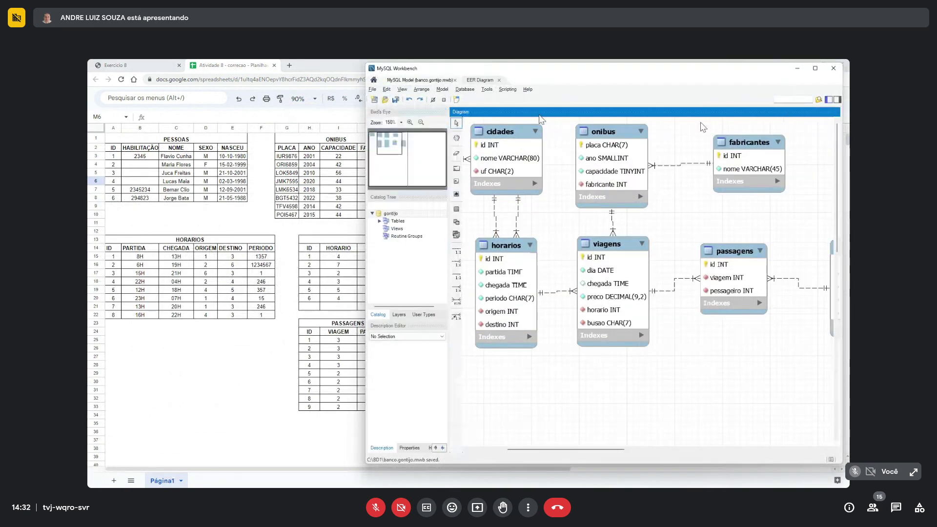
click(421, 122)
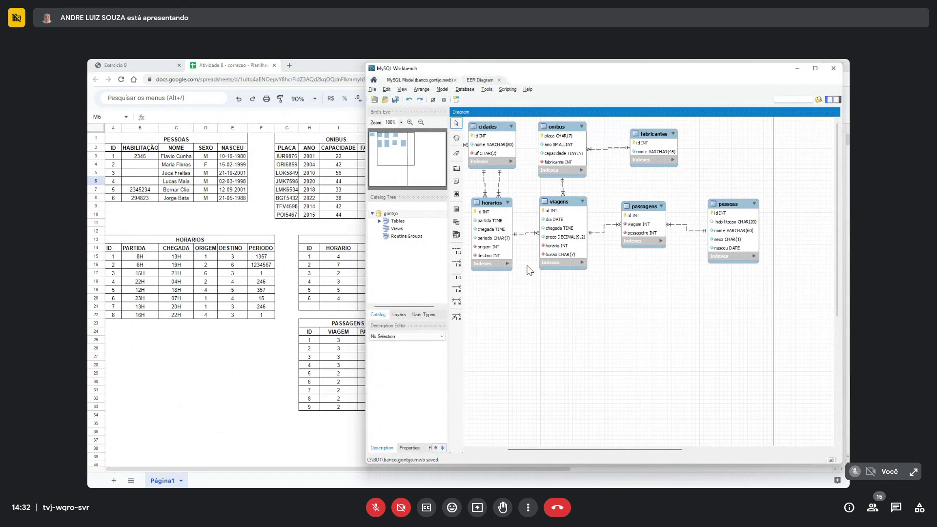
click(410, 122)
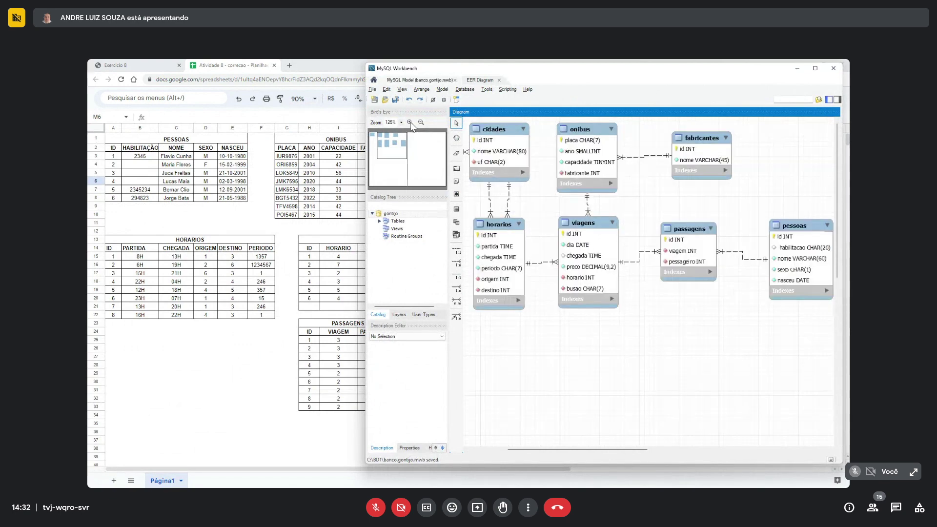
- Switch to the spreadsheet and select the whole VIAGENS_MOTORISTAS table to examine its columns
key(alt+Tab)
click(383, 237)
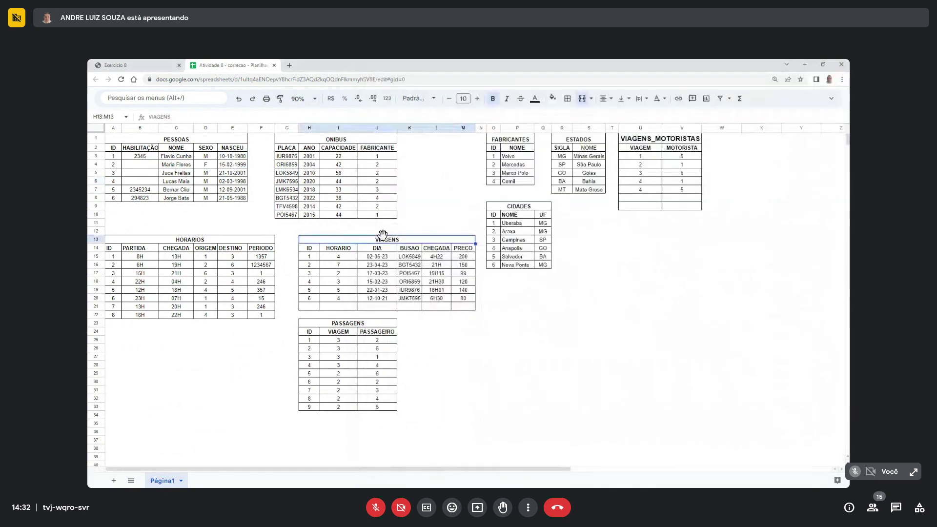
drag(679, 142, 683, 210)
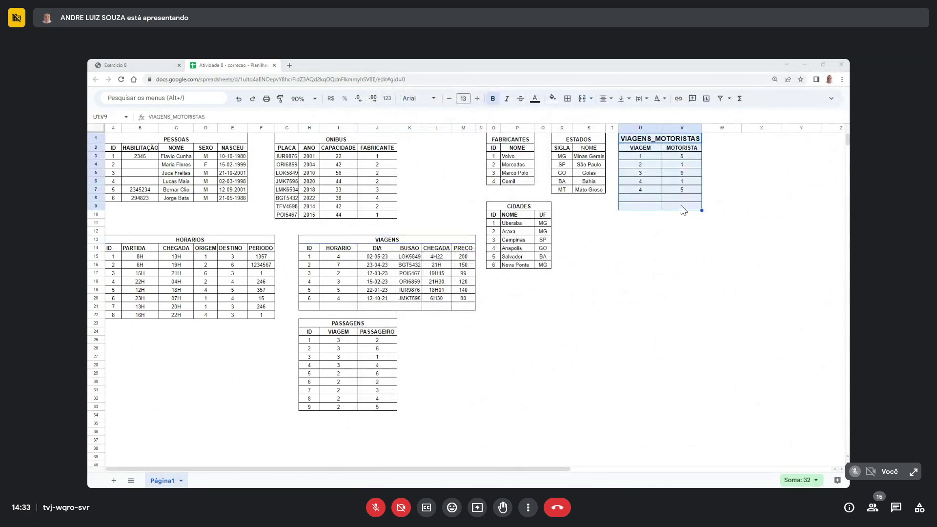
- Return to MySQL Workbench, hide the side panels and move passagens lower to free the space between viagens and pessoas
key(alt+Tab)
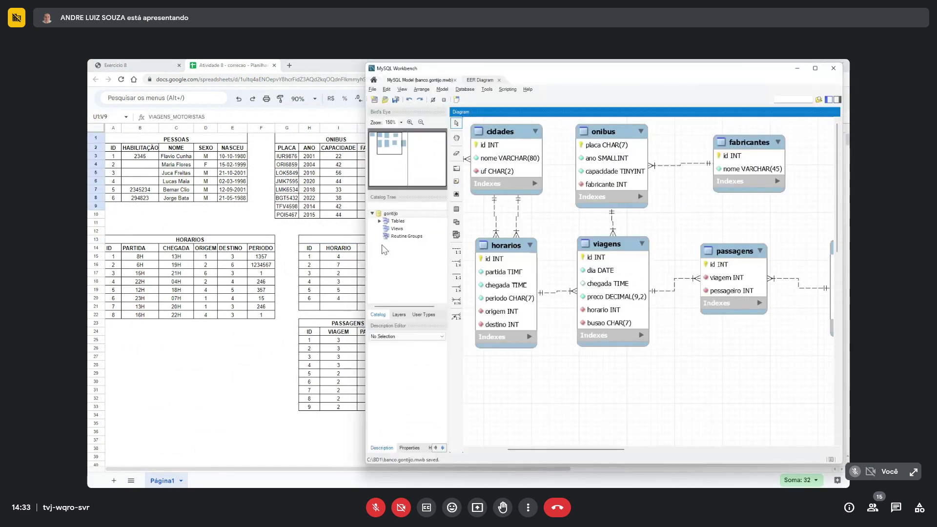
click(828, 101)
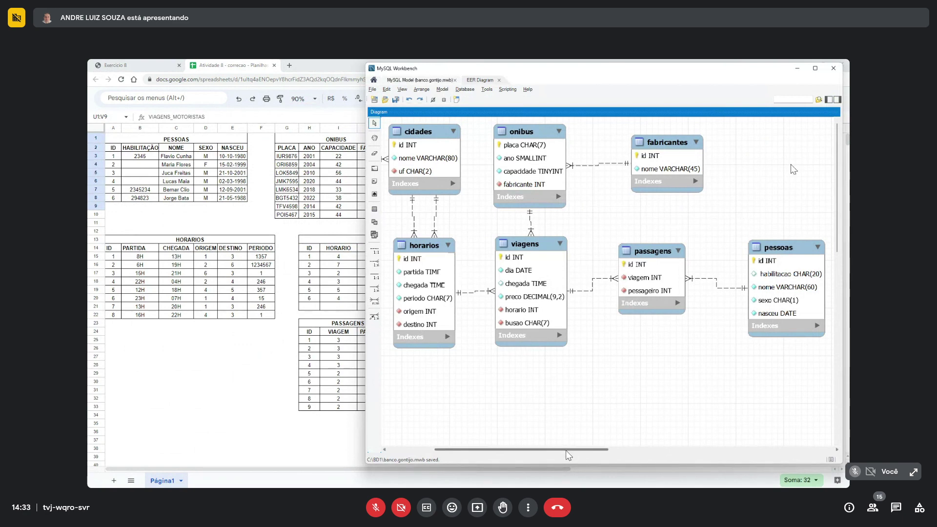
drag(564, 448, 594, 446)
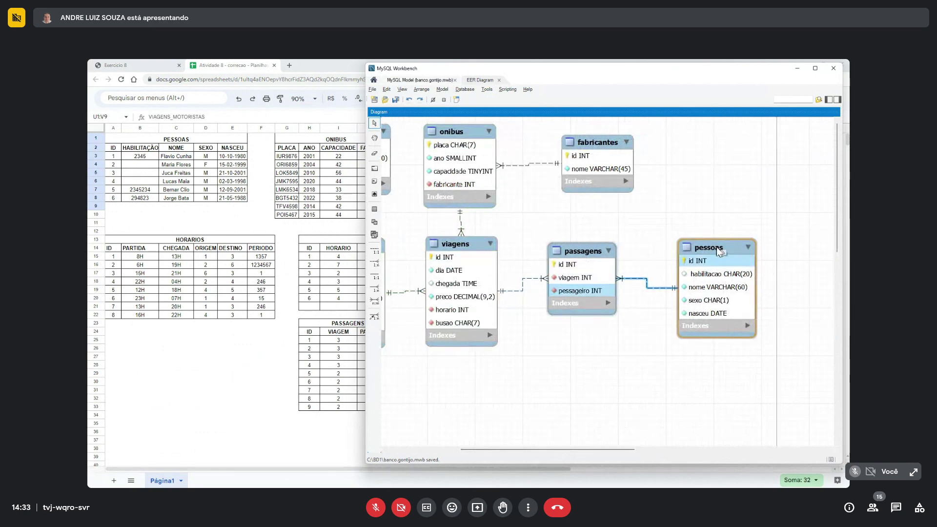
drag(594, 254, 600, 323)
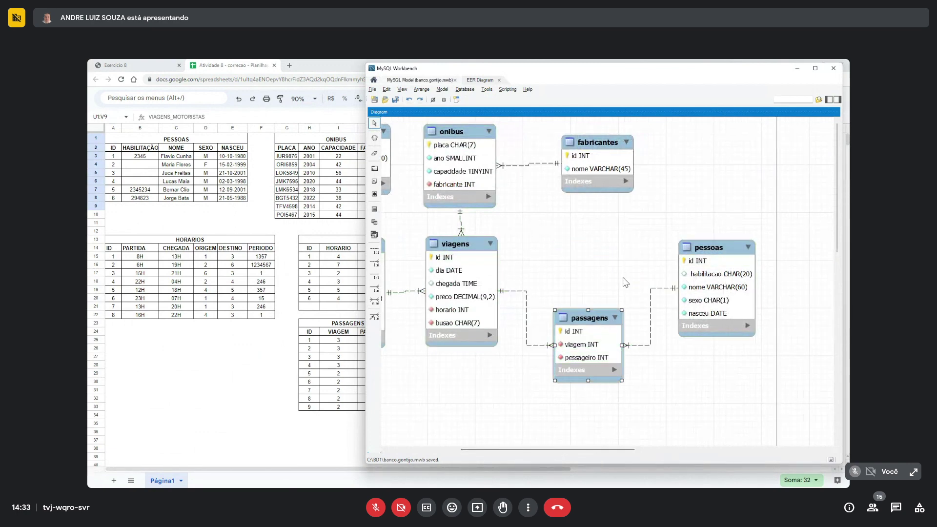
- Check the spreadsheet tables again, and select the pessoas table back in the MySQL Workbench diagram
key(alt+Tab)
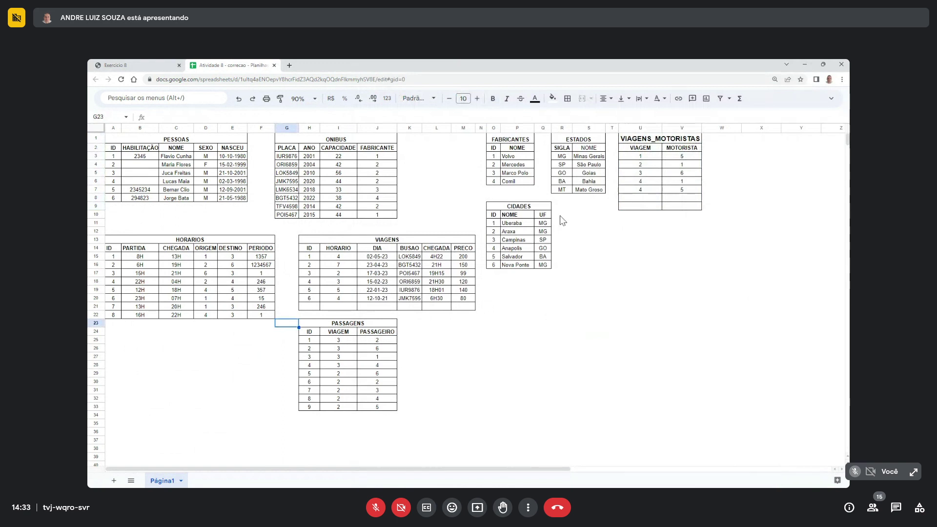
key(alt+Tab)
click(715, 254)
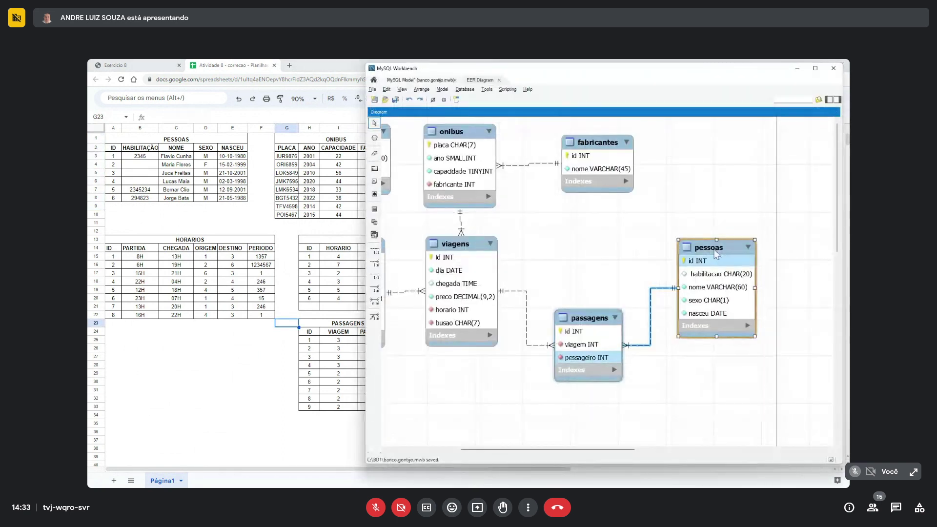
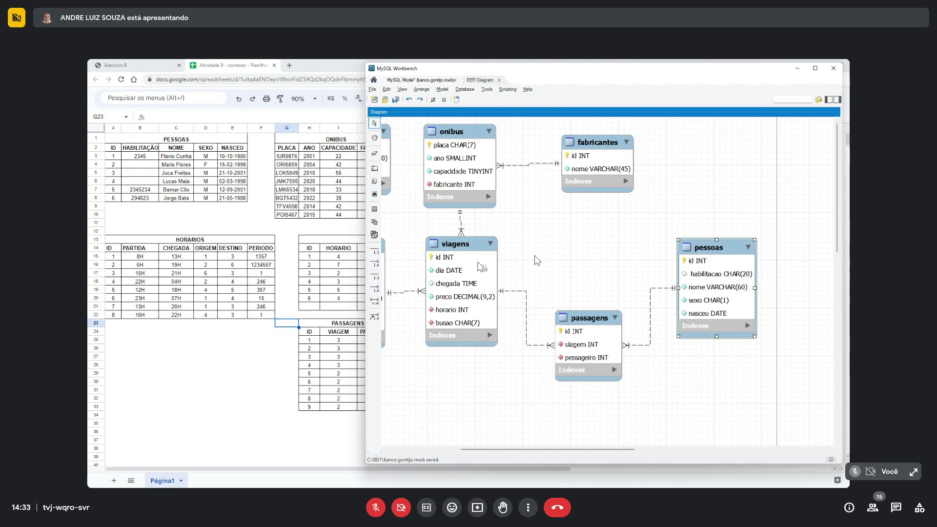
- Create an n:m identifying relationship between viagens and pessoas, and reposition pessoas and the new associative table for more spacing
click(374, 300)
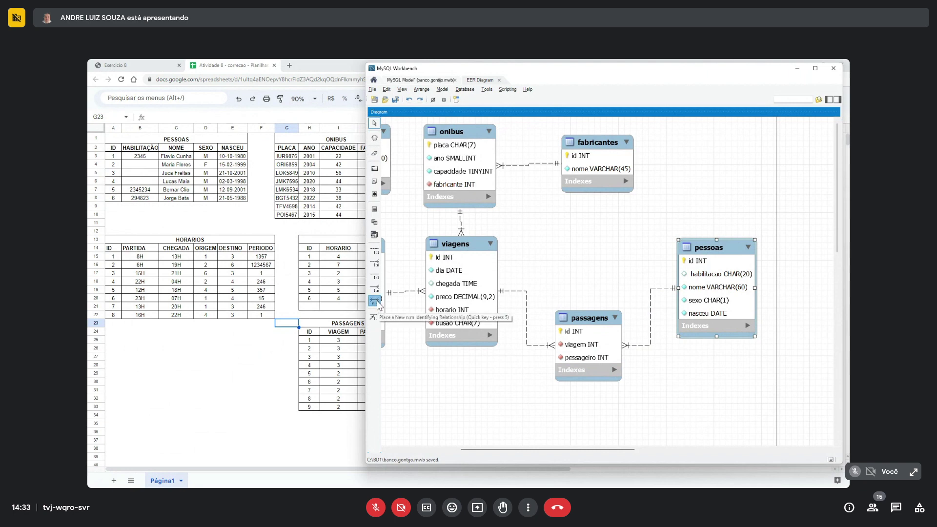
click(461, 293)
click(698, 268)
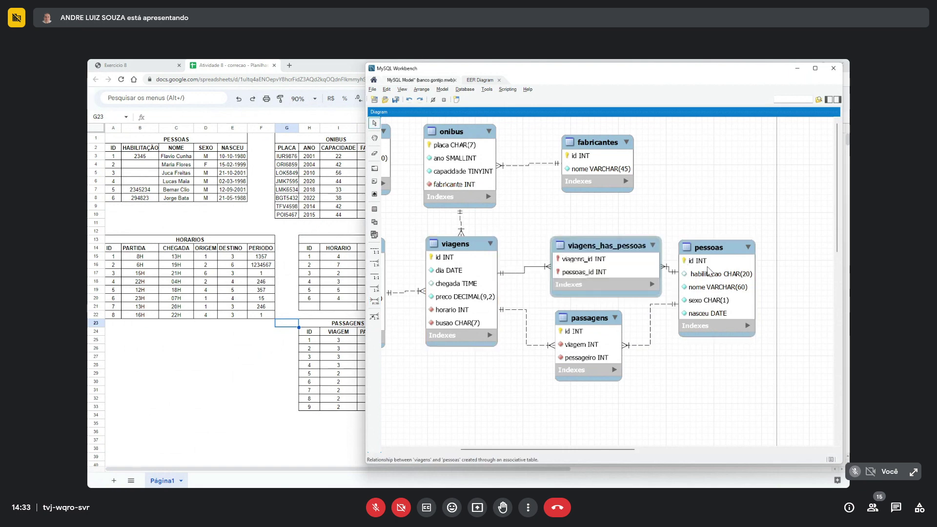
drag(709, 271, 723, 269)
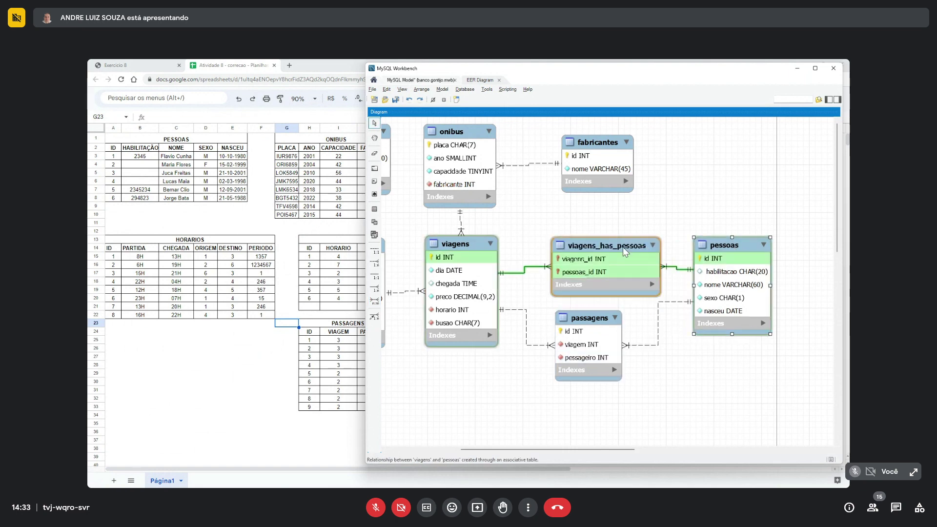
drag(623, 247, 610, 236)
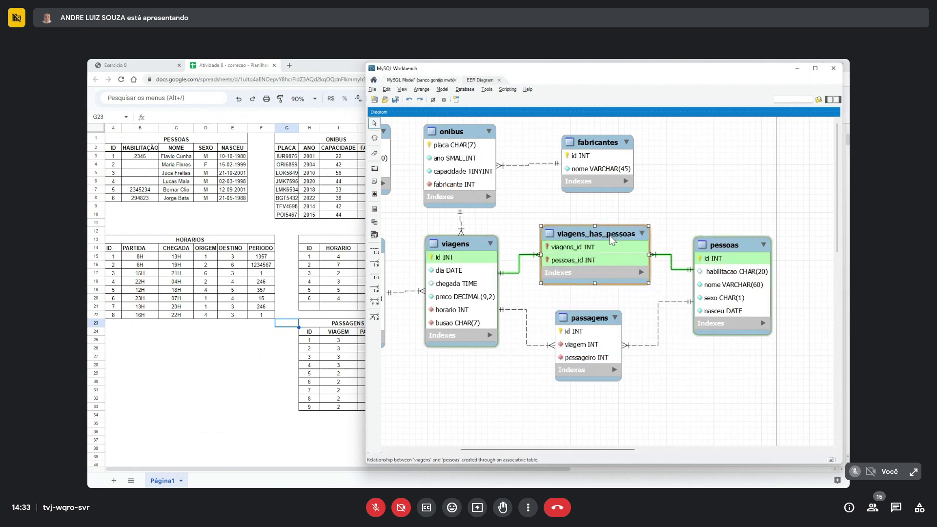
- Check the VIAGENS_MOTORISTAS table in the spreadsheet for its name and columns, and return to MySQL Workbench
key(alt+Tab)
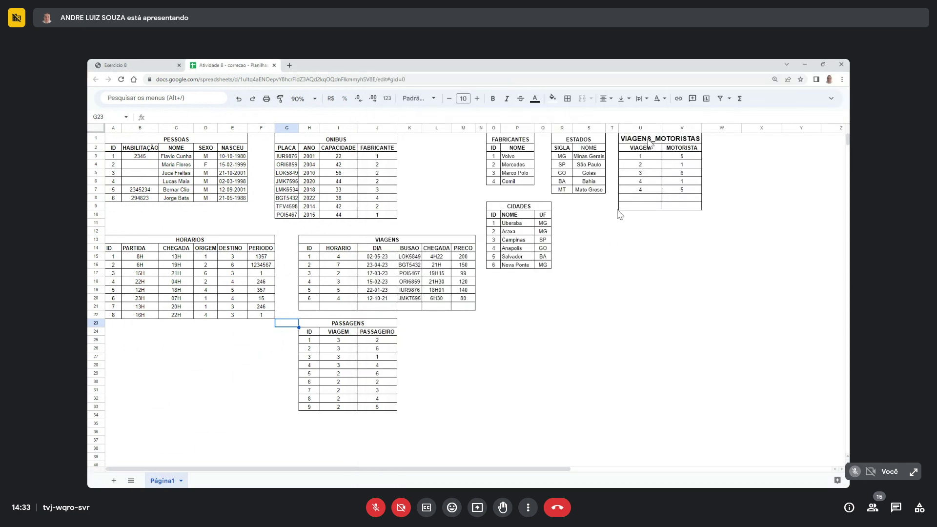
drag(640, 139, 657, 214)
key(alt+Tab)
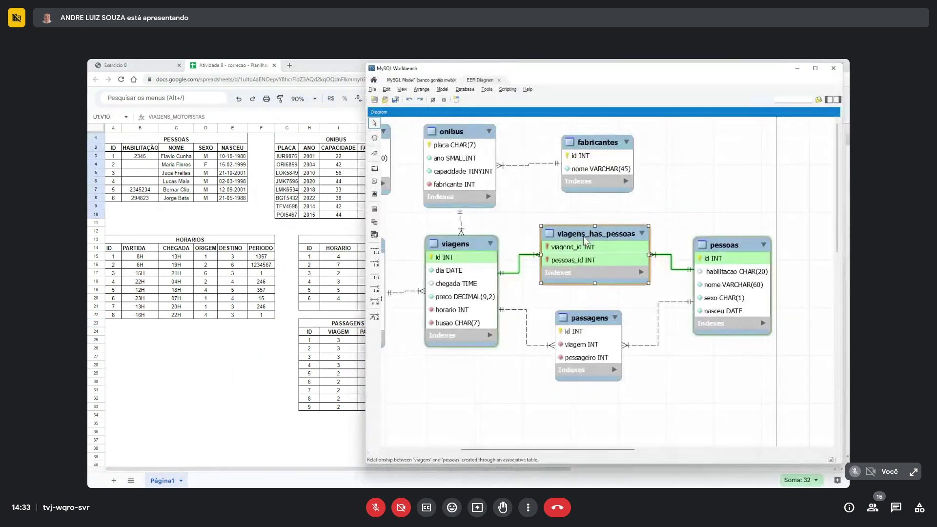
- Rename the associative table between viagens and pessoas as viagens_motoristas
double_click(584, 236)
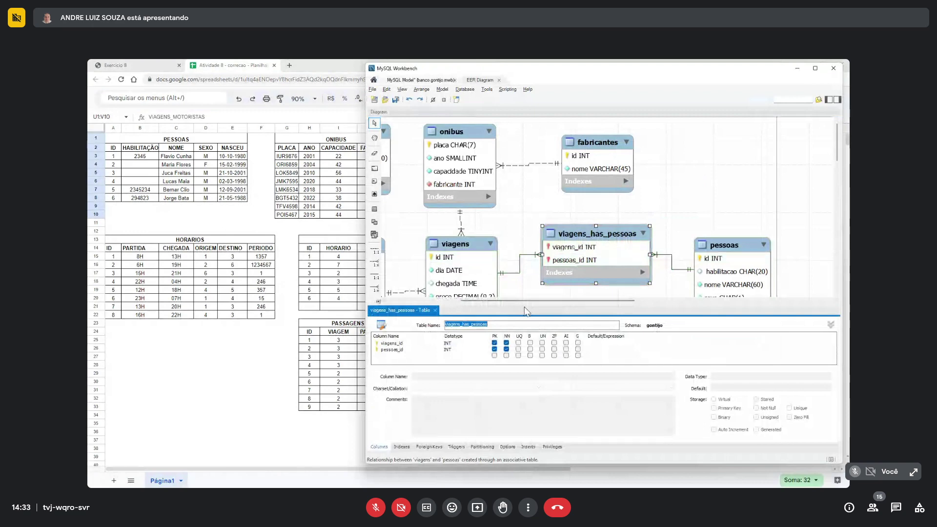
text(viagens_motorista)
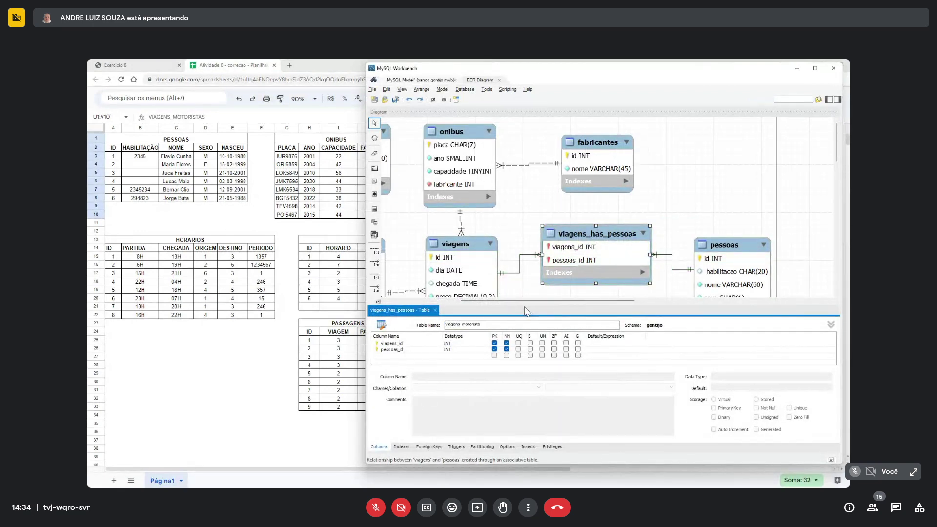
text(s)
- Rename the viagens_id column as viagem and remove it from the primary key
click(414, 343)
text(viage)
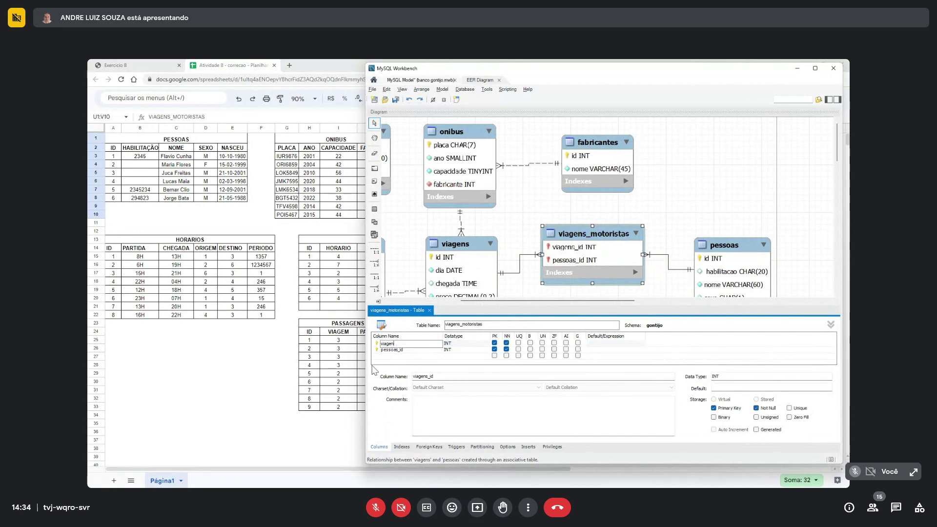
text(m)
click(495, 343)
- Rename the pessoas_id column as motorista and remove it from the primary key
double_click(415, 350)
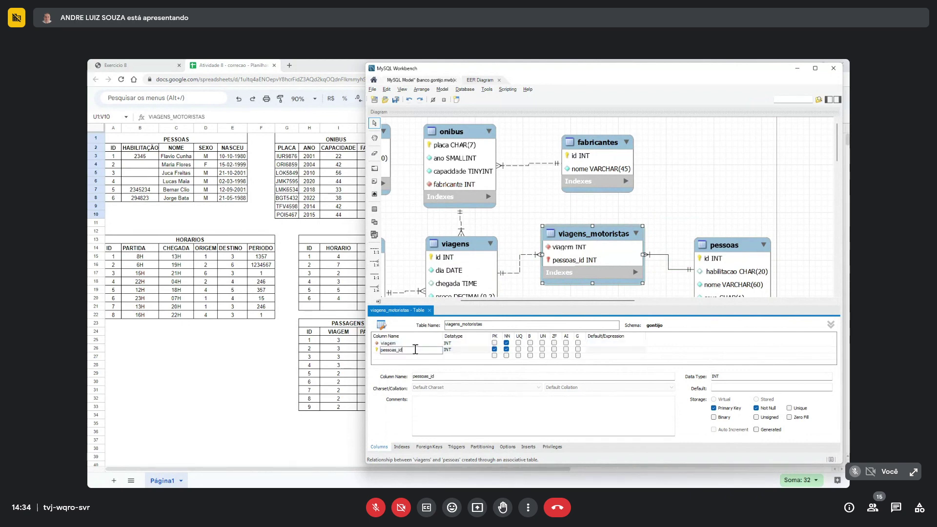
key(BackSpace)
key(BackSpace)
key(BackSpace)
key(BackSpace)
key(BackSpace)
key(BackSpace)
key(BackSpace)
key(BackSpace)
text(motorista)
click(494, 349)
click(424, 345)
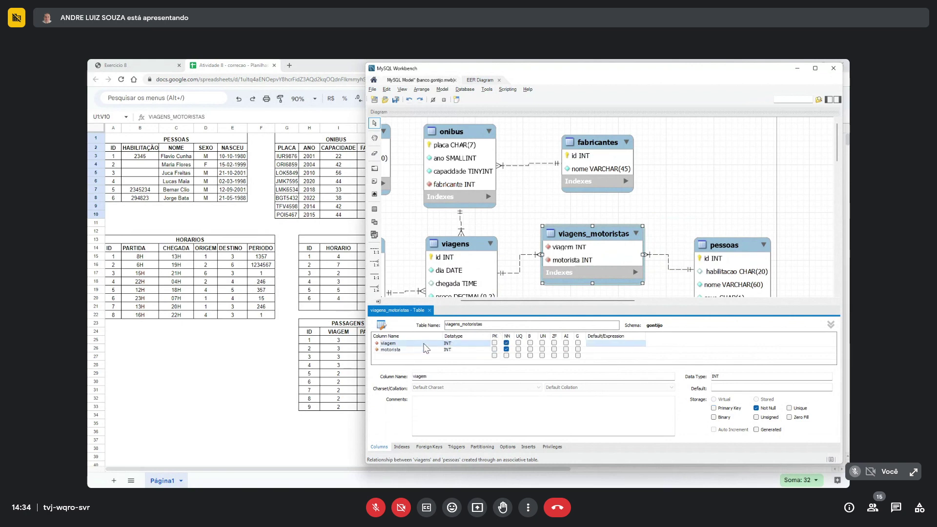
- Add an id column with the INT data type to viagens_motoristas
click(420, 355)
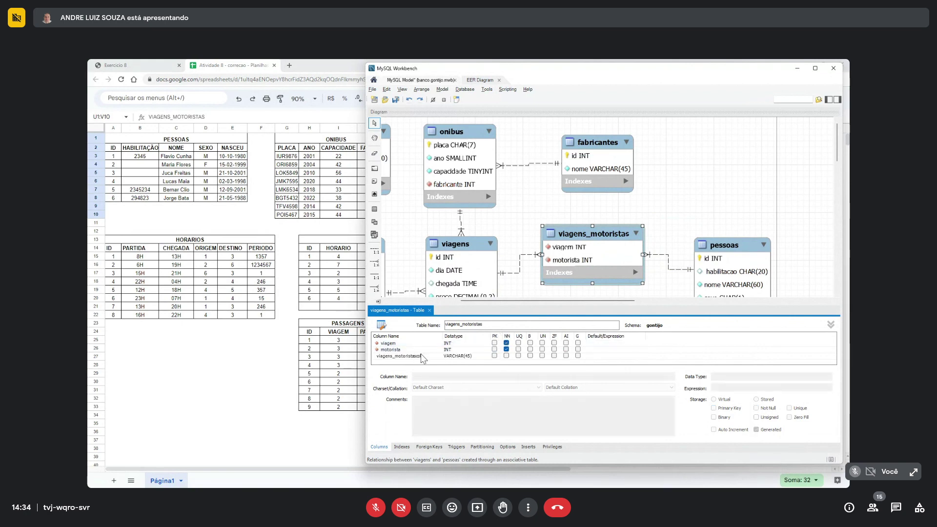
click(421, 355)
text(id)
key(Return)
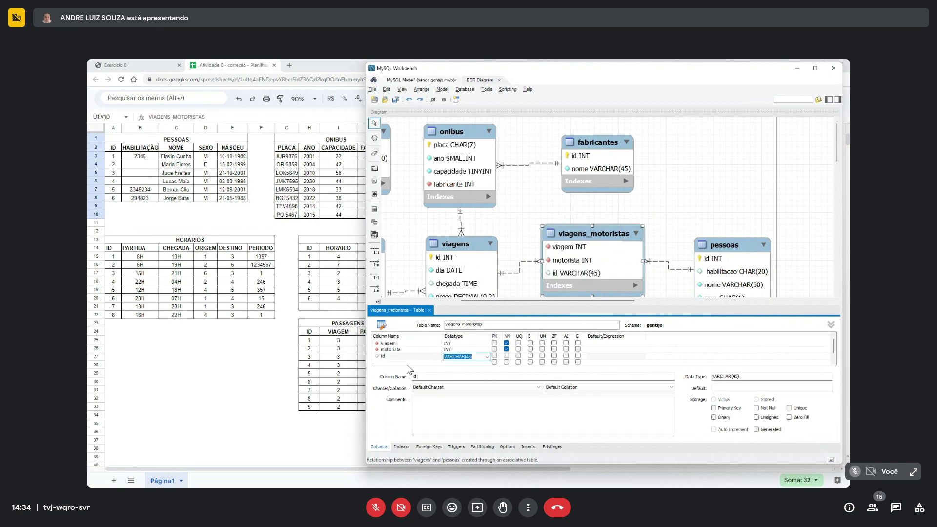
click(488, 357)
text(INT)
key(Return)
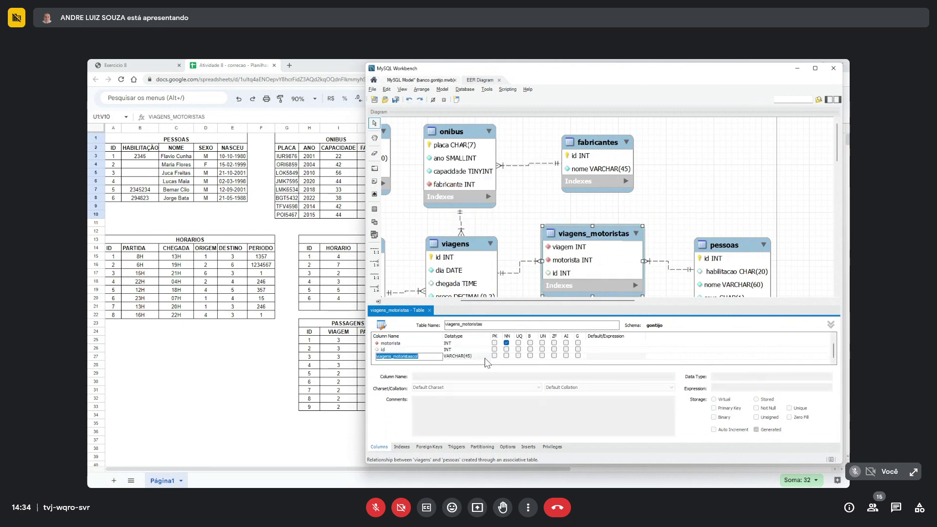
- Make the id column of viagens_motoristas not null, auto-increment and the primary key
click(453, 358)
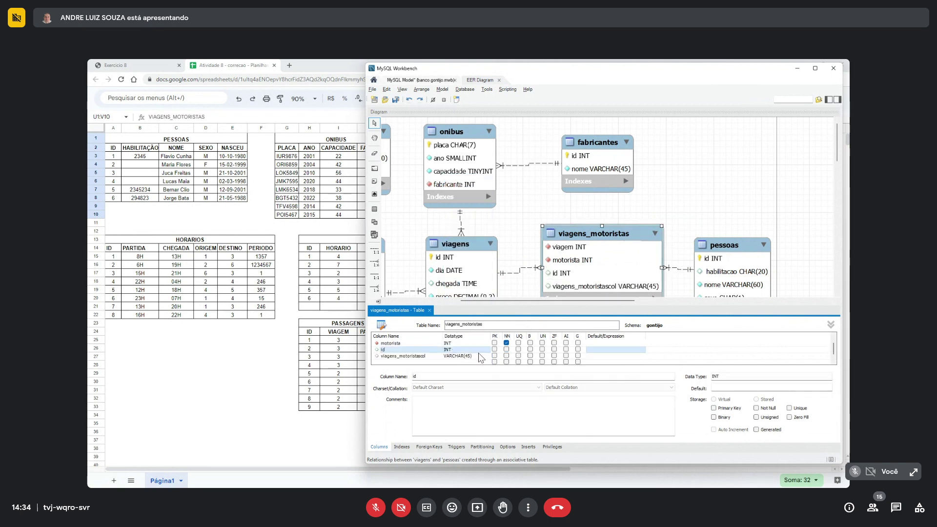
click(504, 356)
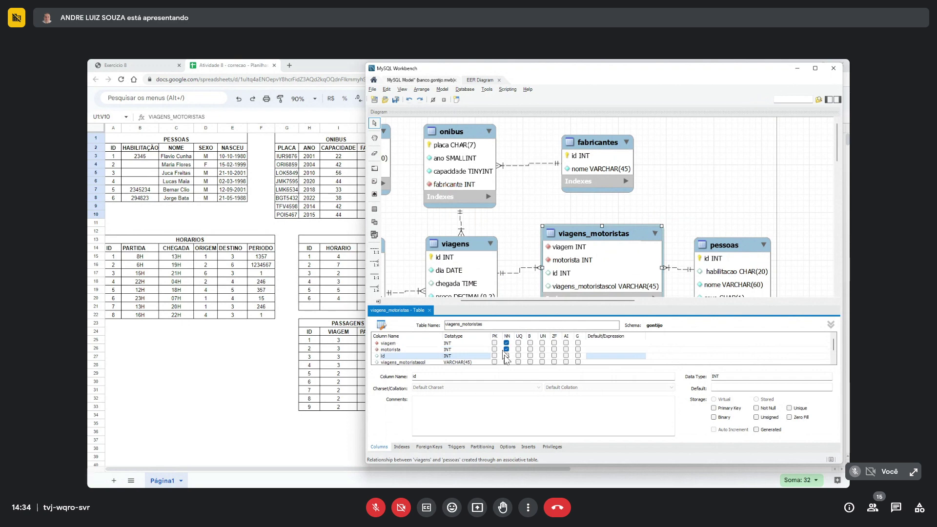
click(507, 356)
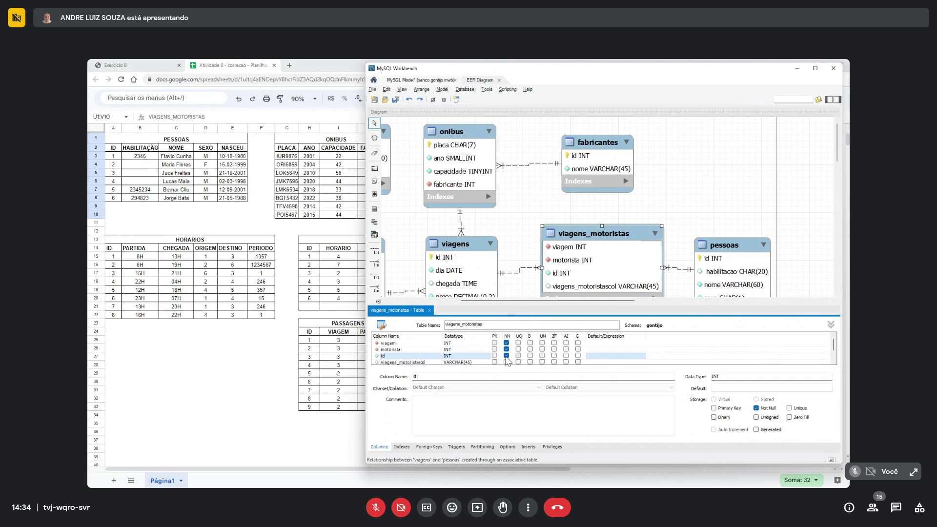
click(567, 356)
click(495, 356)
- Delete the surplus viagens_motoristascol column and close the table editor
right_click(419, 363)
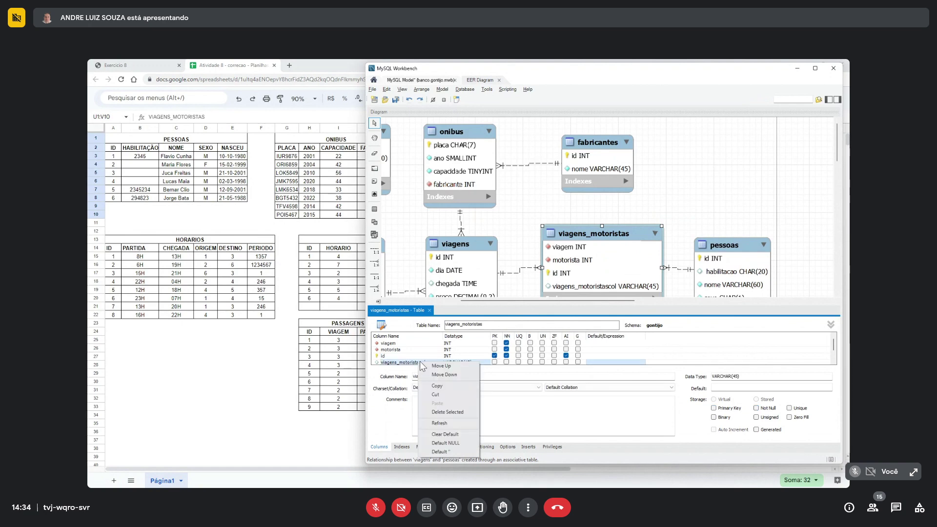
click(447, 412)
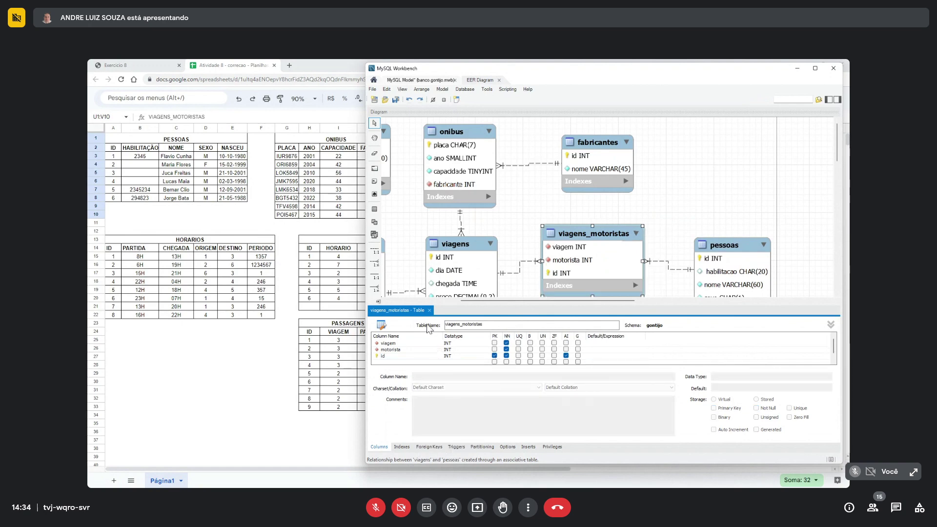
click(430, 310)
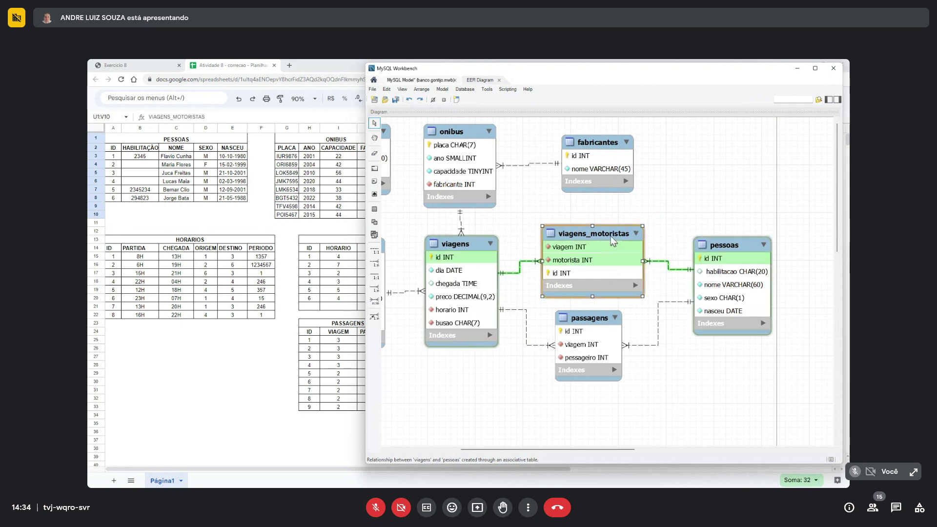
- Move viagens_motoristas slightly up, away from passagens, and save the model
drag(610, 236, 616, 225)
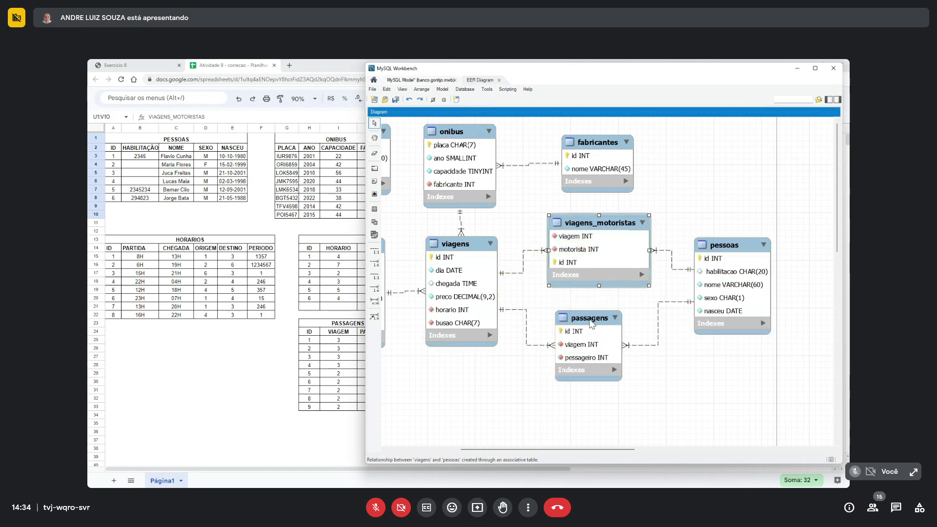
click(395, 100)
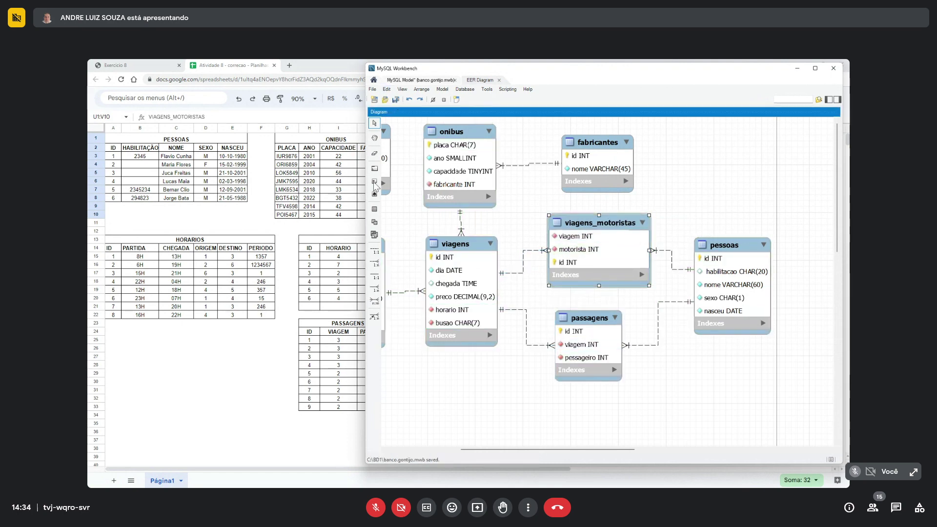
- Compare with the spreadsheet by selecting the VIAGENS_MOTORISTAS area T1:W13, and return to MySQL Workbench
click(288, 223)
drag(722, 239, 612, 139)
key(alt+Tab)
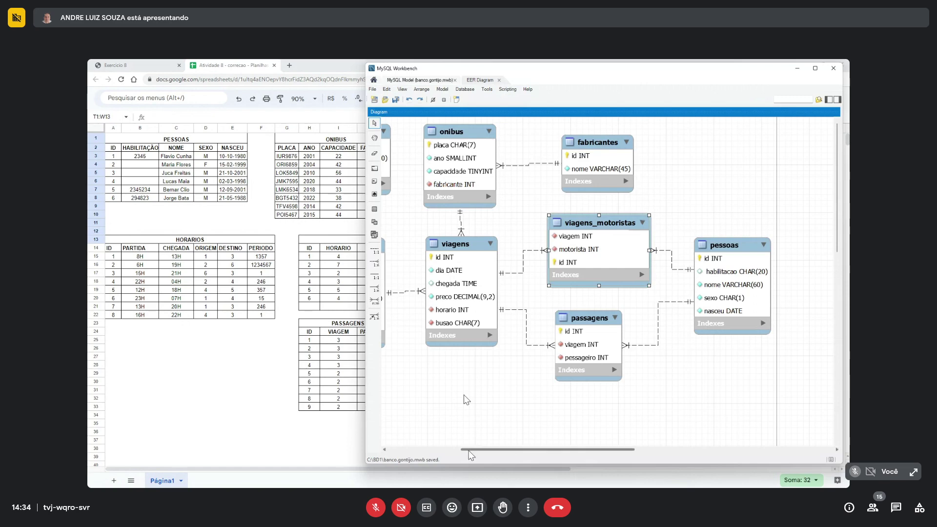
- Maximize the MySQL Workbench window and bring the whole diagram into view to review all tables and relationships
drag(472, 449, 387, 449)
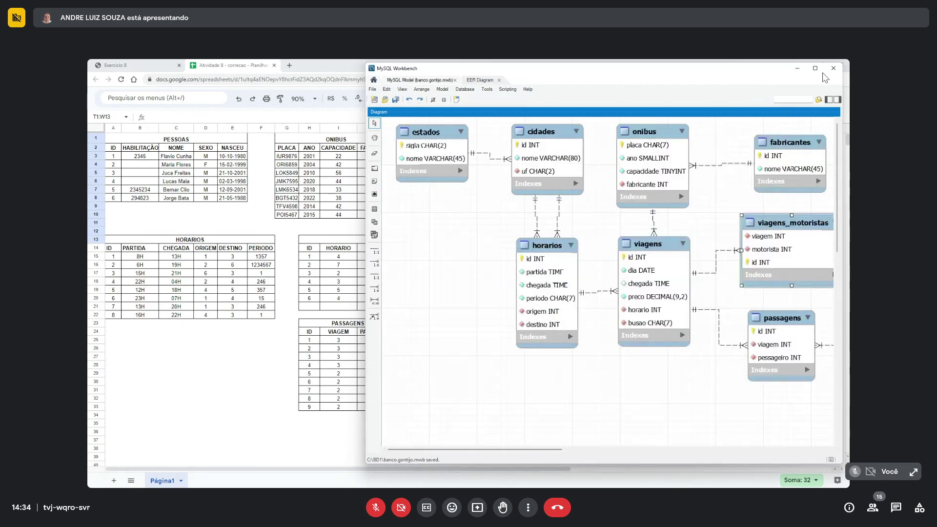
click(815, 68)
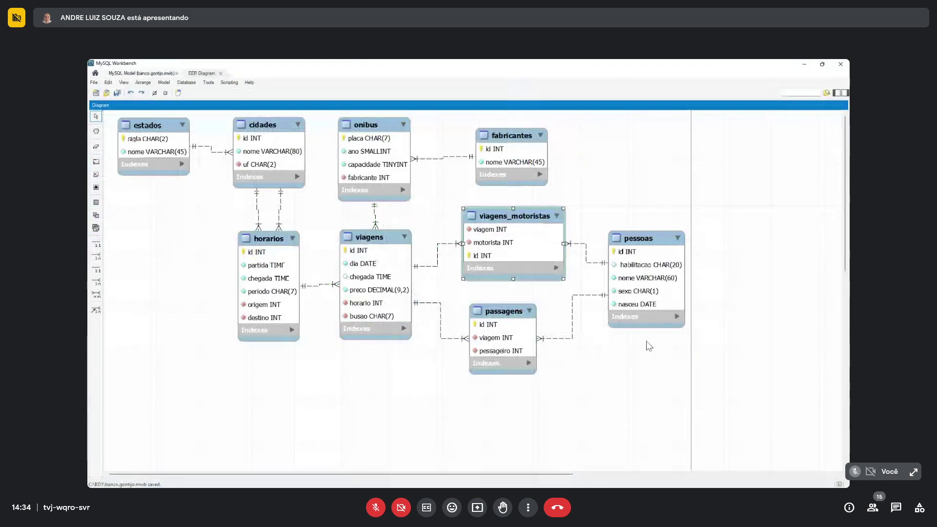
click(97, 130)
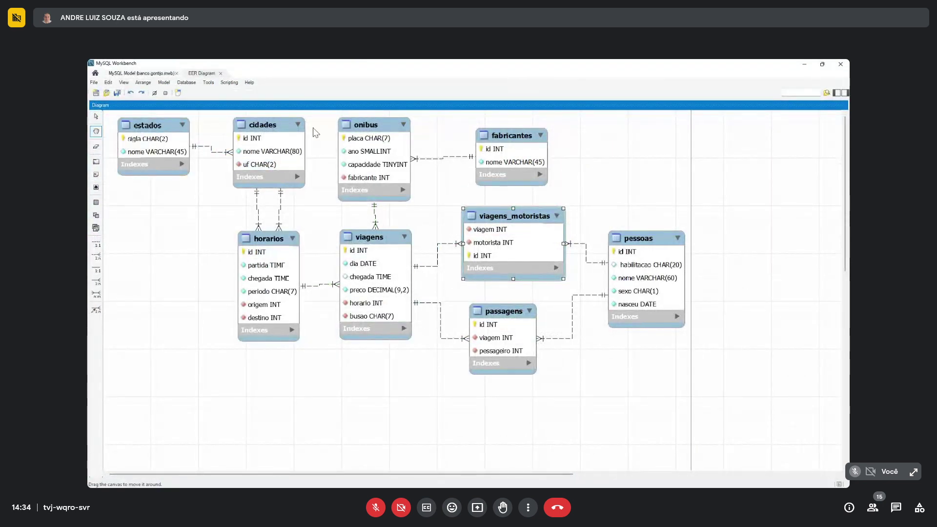
drag(127, 164, 118, 164)
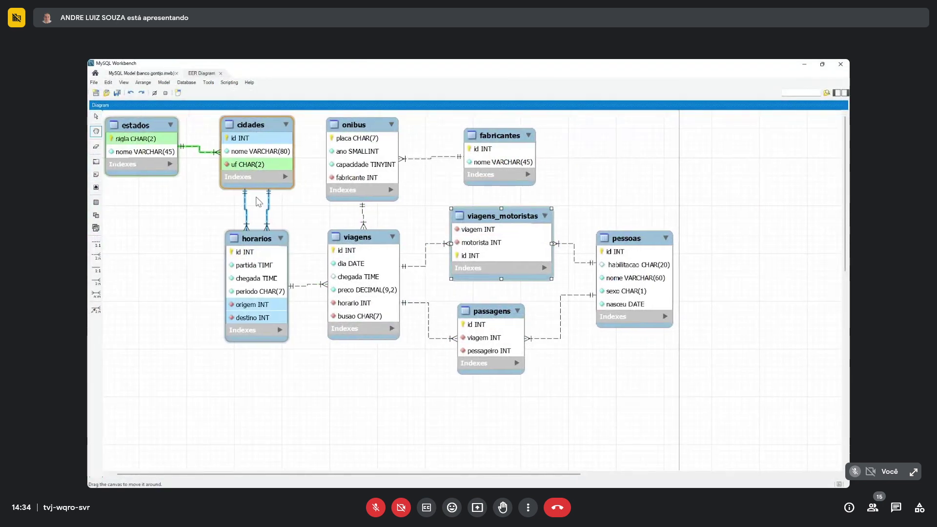
drag(184, 254, 181, 253)
key(Escape)
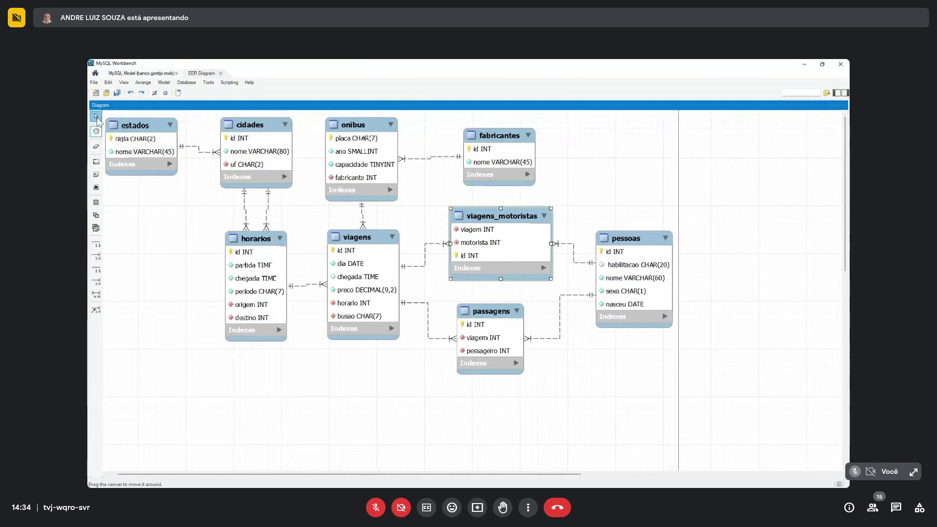
click(166, 238)
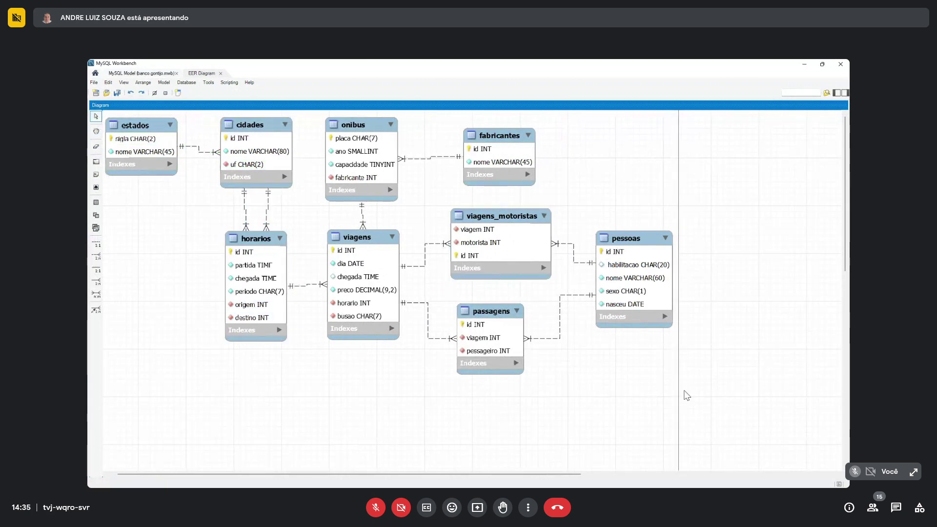
- Select every table except estados and move the group down and left so that cidades sits directly beneath estados
drag(685, 390, 253, 127)
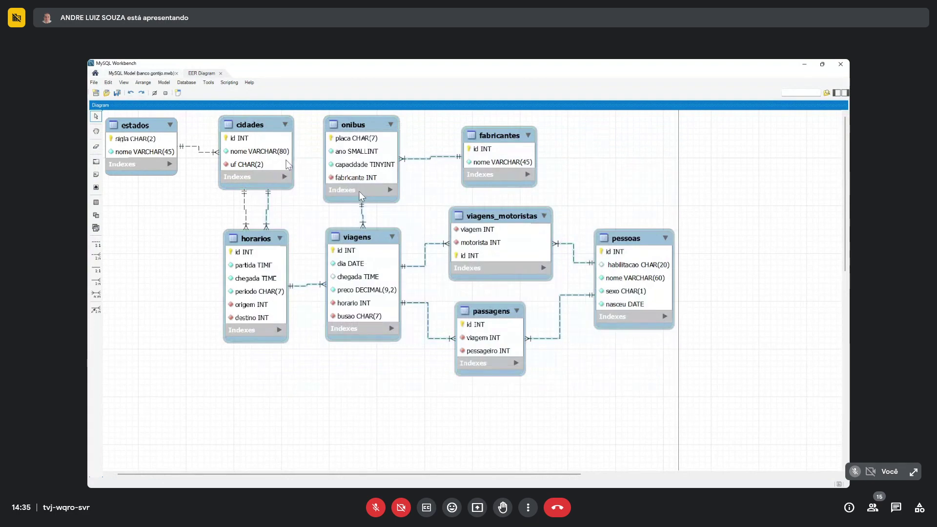
drag(359, 193, 246, 274)
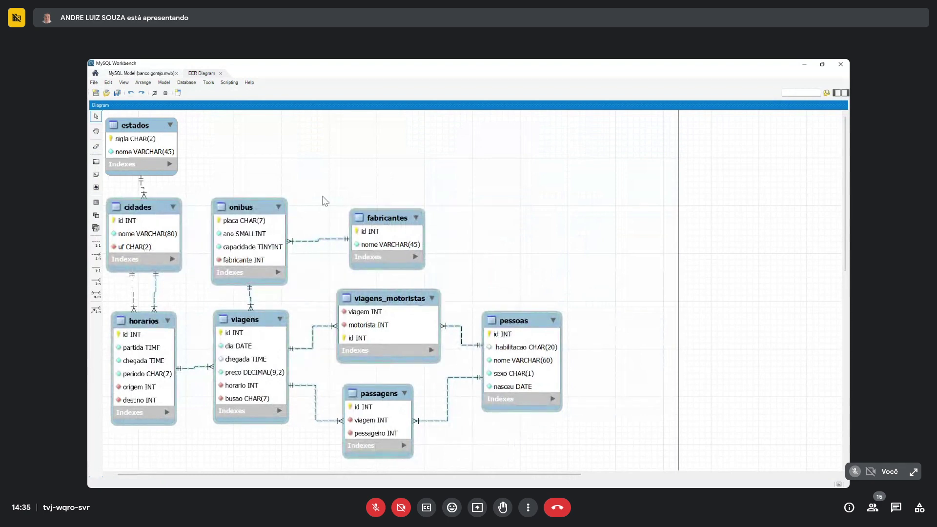
click(325, 201)
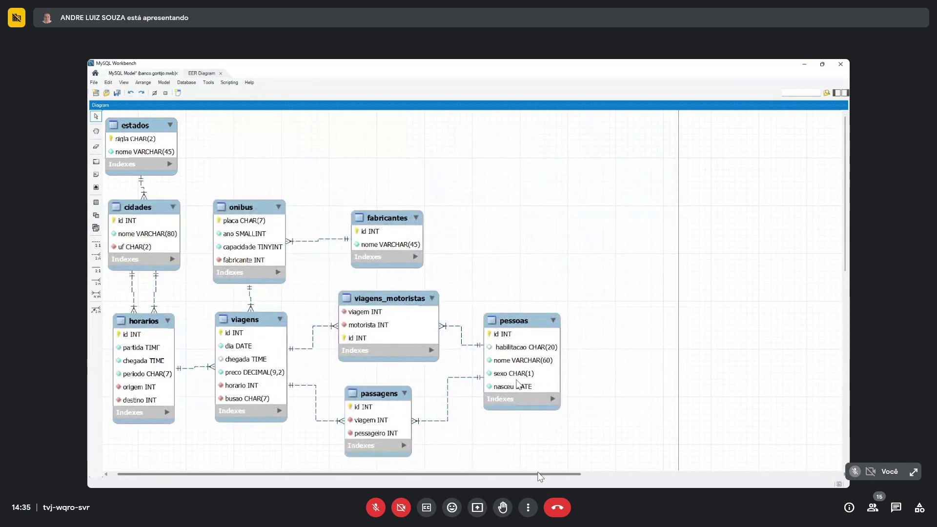
drag(541, 475, 533, 476)
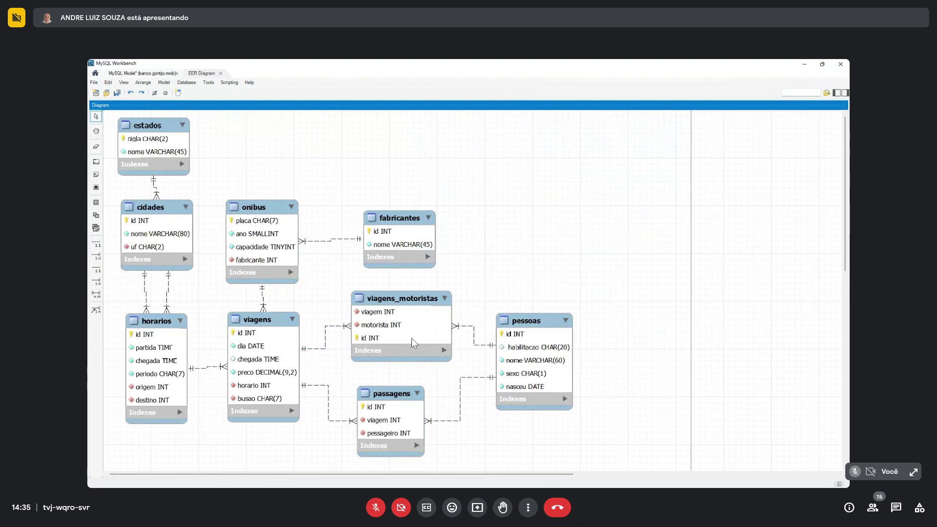
- Switch to the spreadsheet and clear the selection around the VIAGENS_MOTORISTAS table
key(alt+Tab)
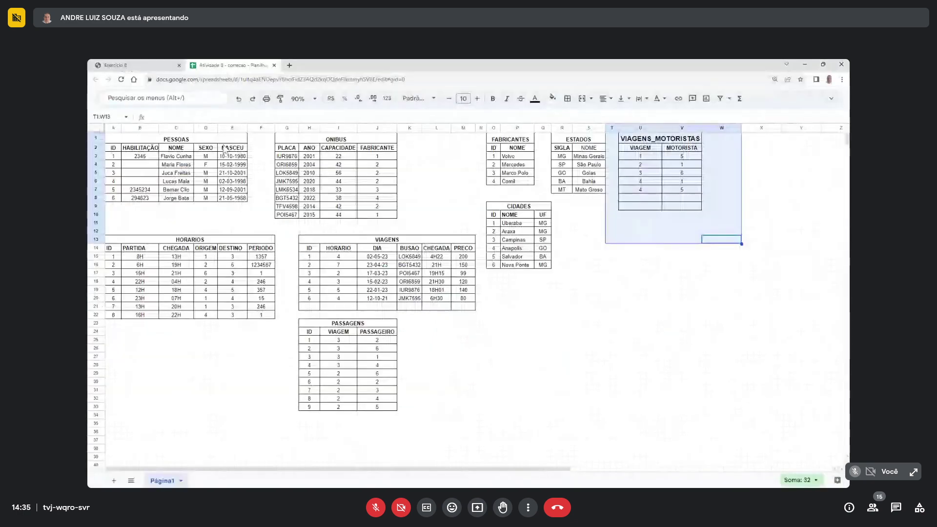
click(603, 265)
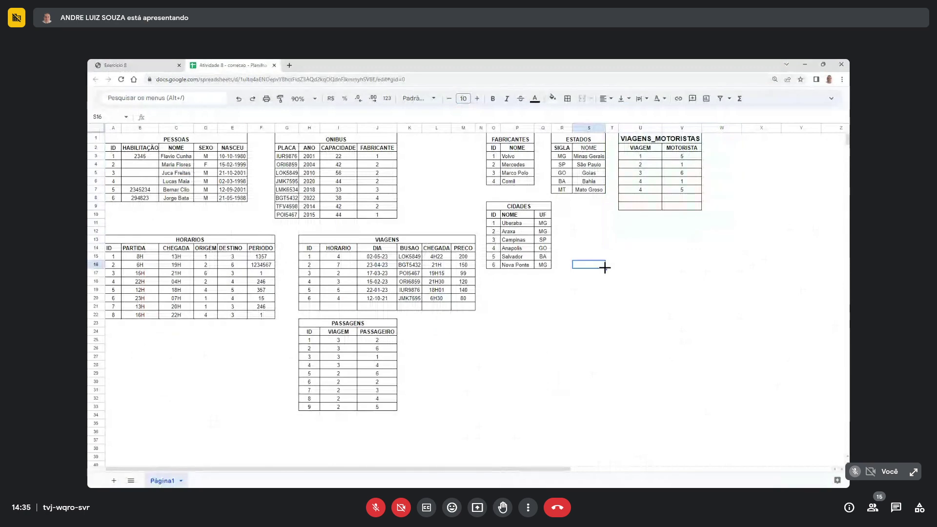
- Return to MySQL Workbench, move the fabricantes table directly above onibus, and save the model
key(alt+Tab)
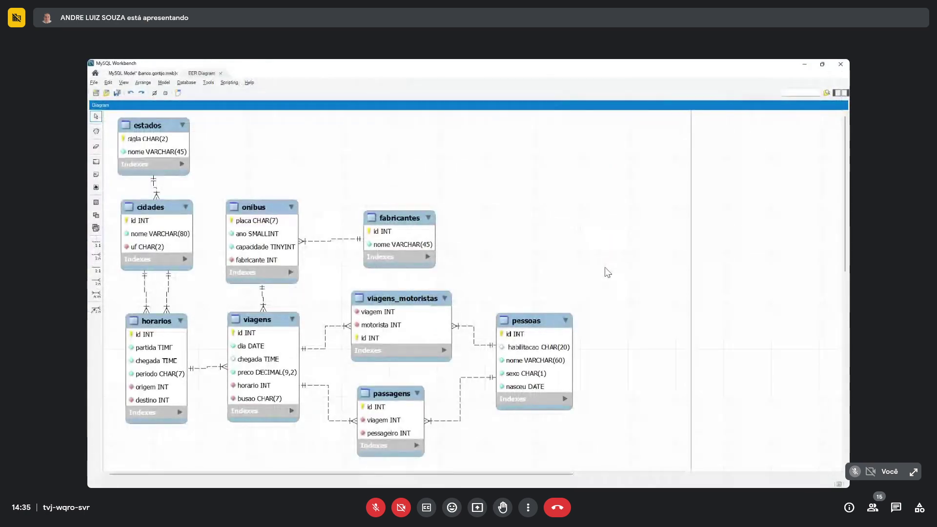
click(117, 93)
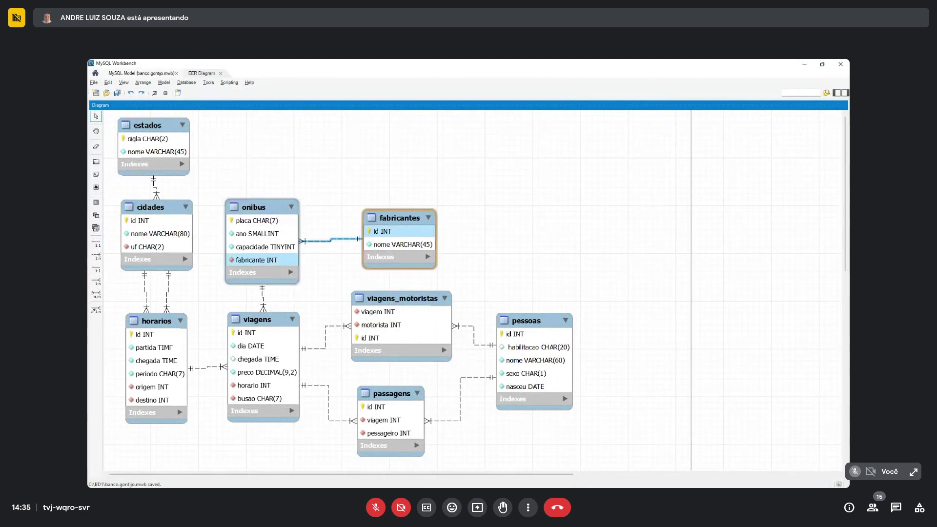
drag(398, 225, 260, 128)
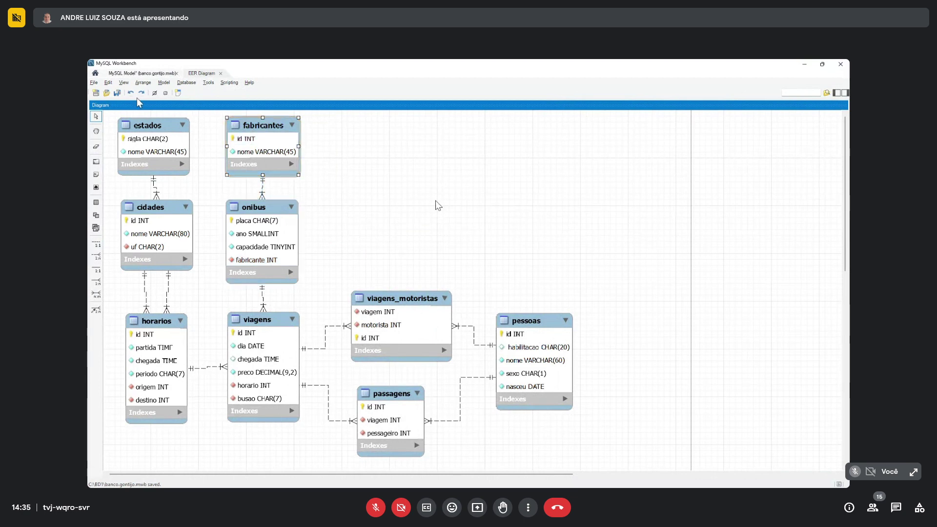
key(ctrl+s)
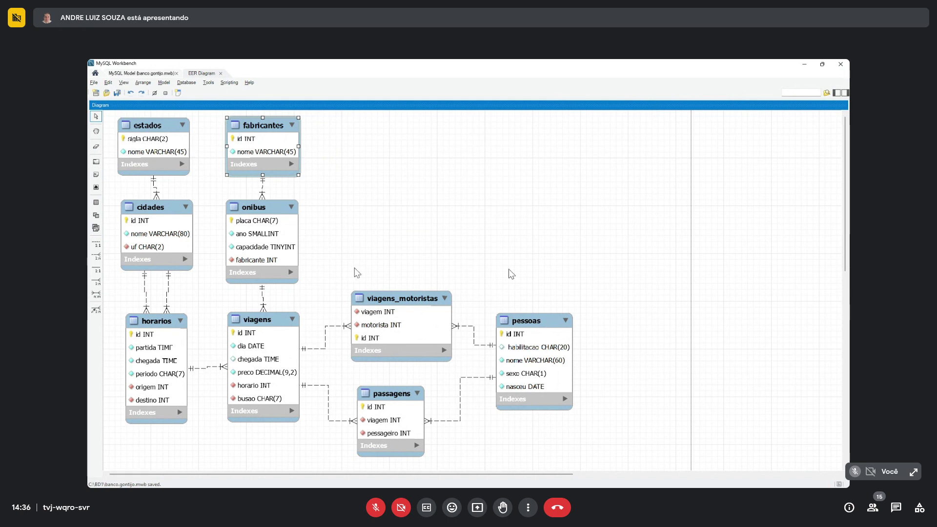
click(335, 209)
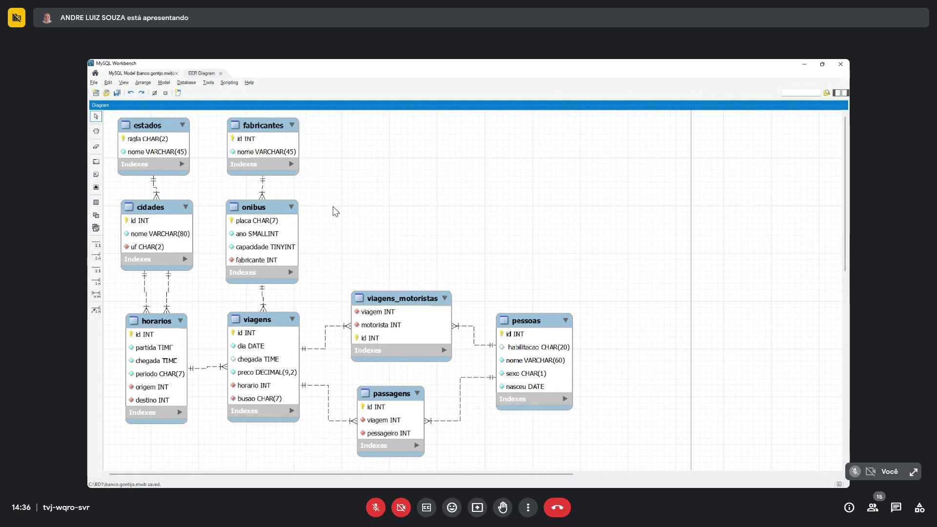
- Export the diagram as a PNG named atividade8 in the Downloads folder
click(97, 83)
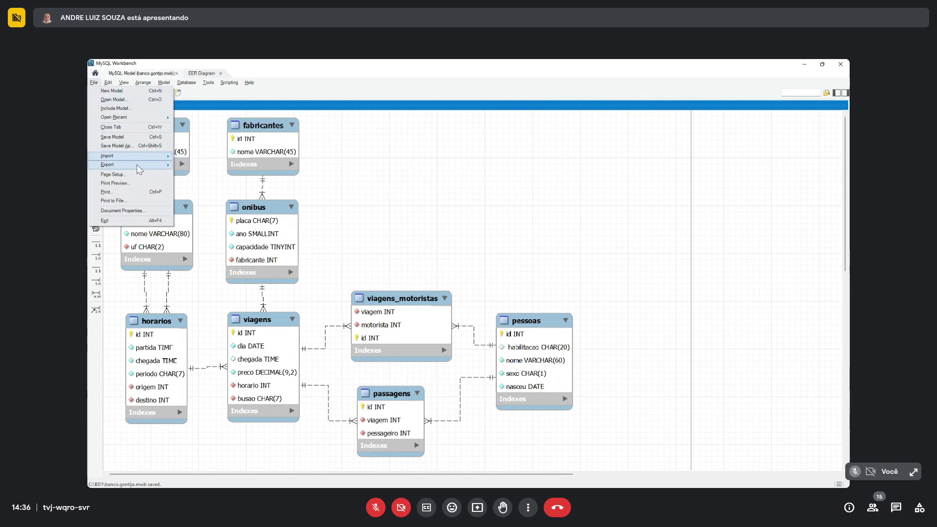
mouse_move(138, 167)
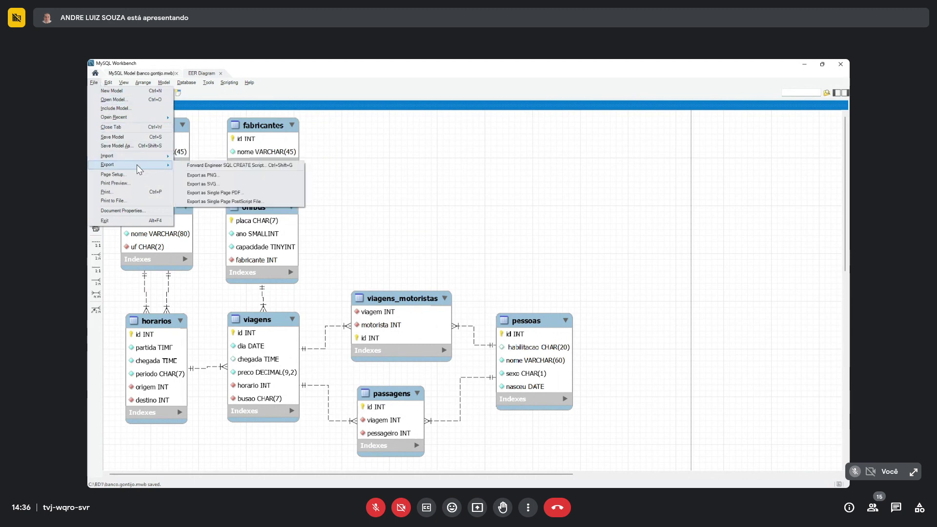
click(215, 176)
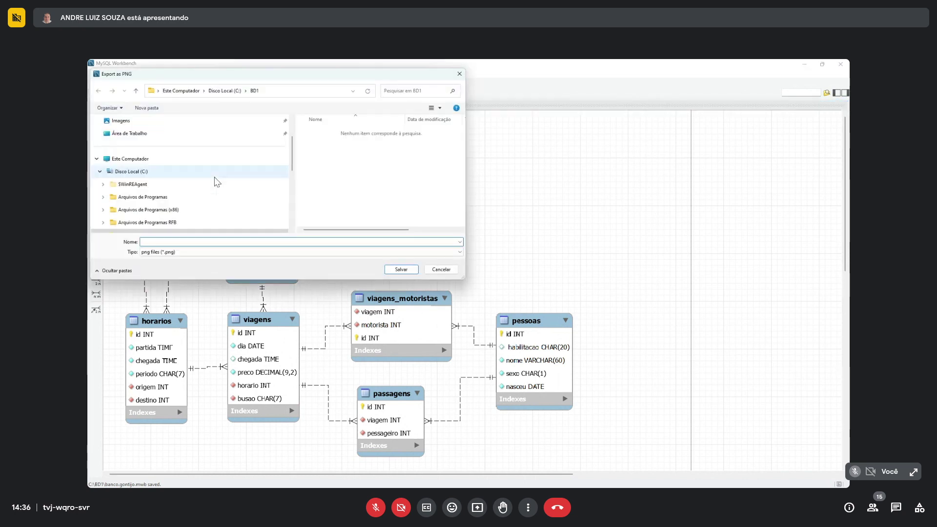
scroll(214, 179, down, 5)
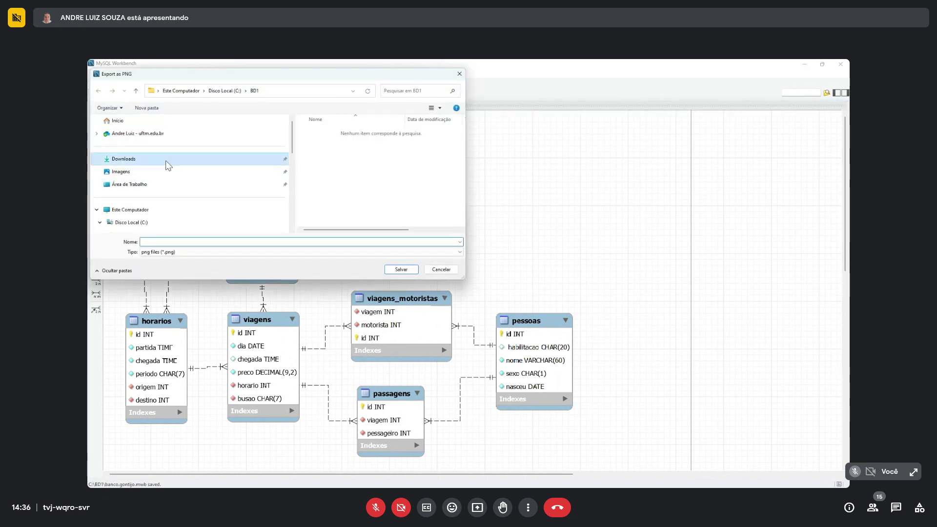
click(192, 164)
click(190, 241)
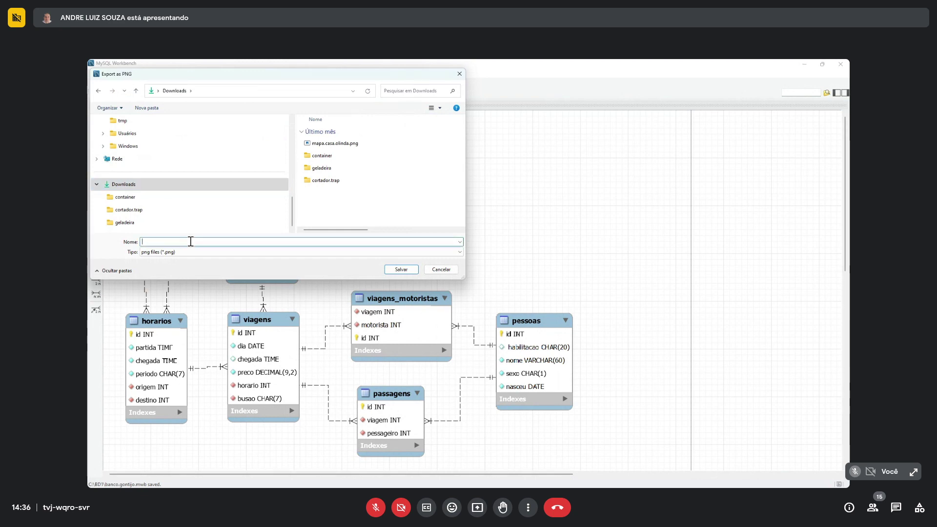
text(atividade8)
click(393, 270)
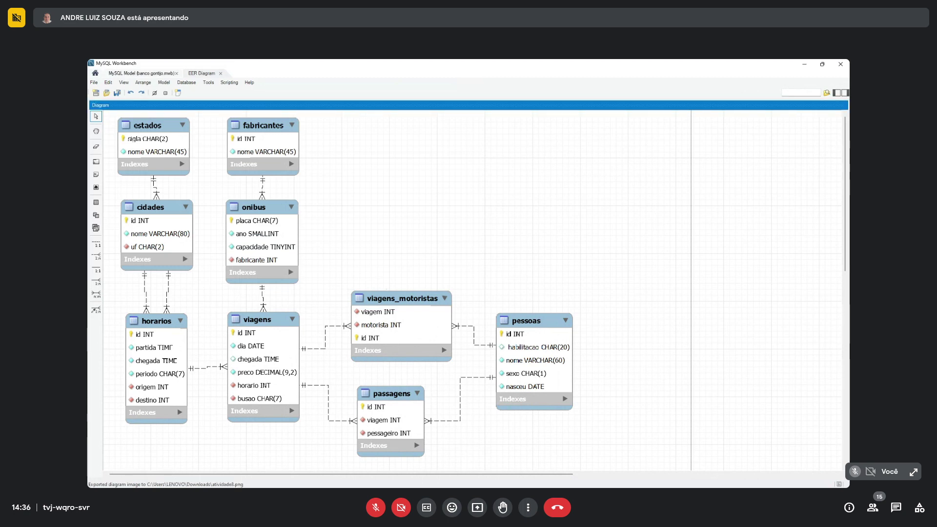
- View the exported atividade8.png maximized in the Windows photo viewer to check the diagram, and close it
key(alt+Tab)
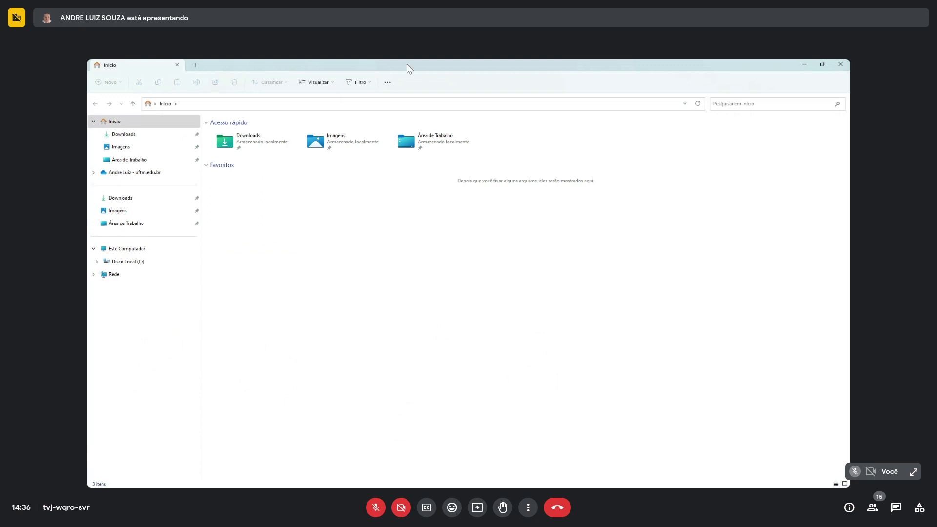
click(804, 64)
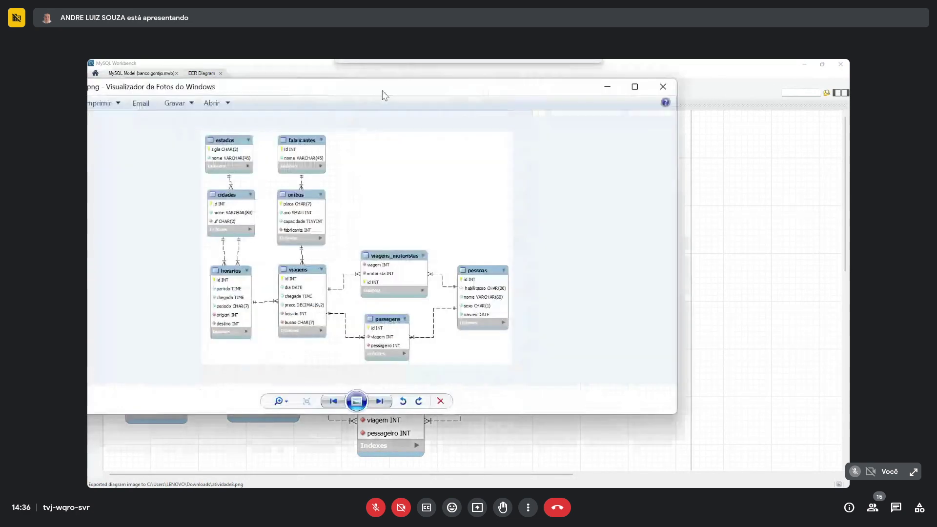
drag(382, 92, 507, 104)
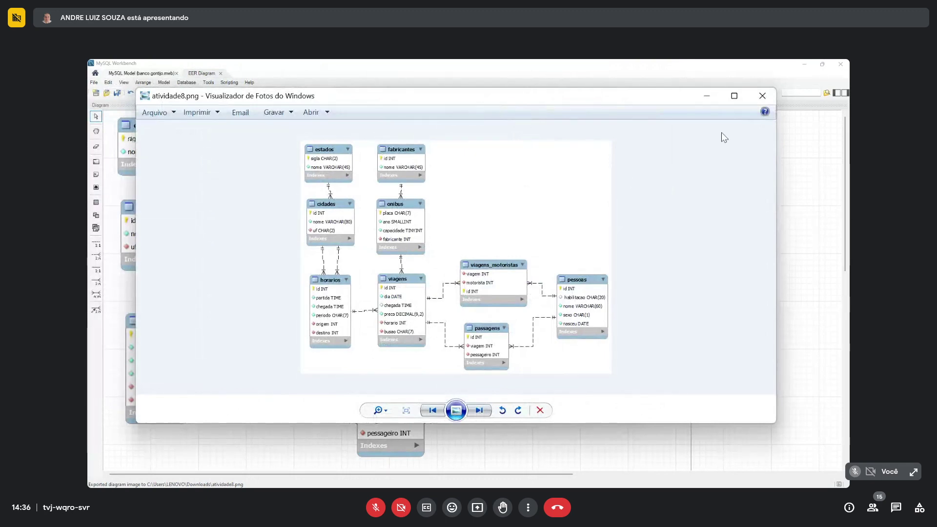
click(734, 96)
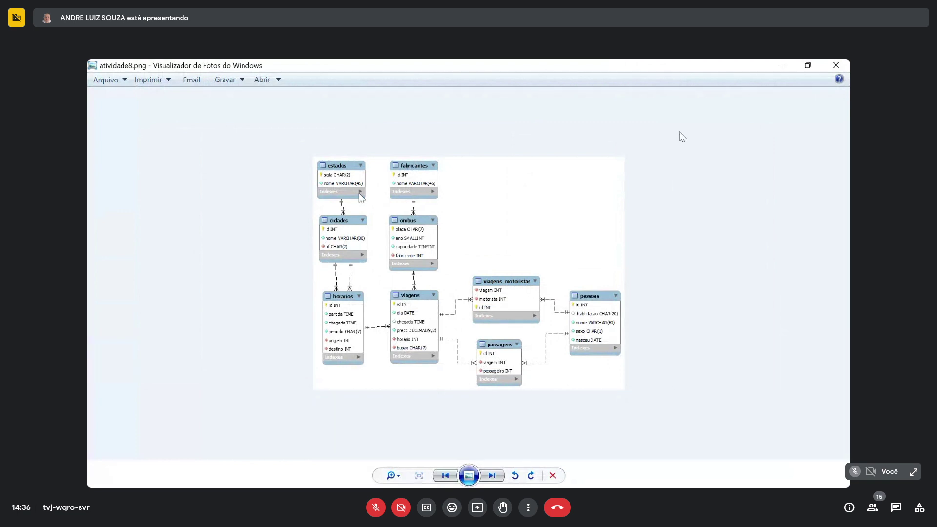
click(835, 65)
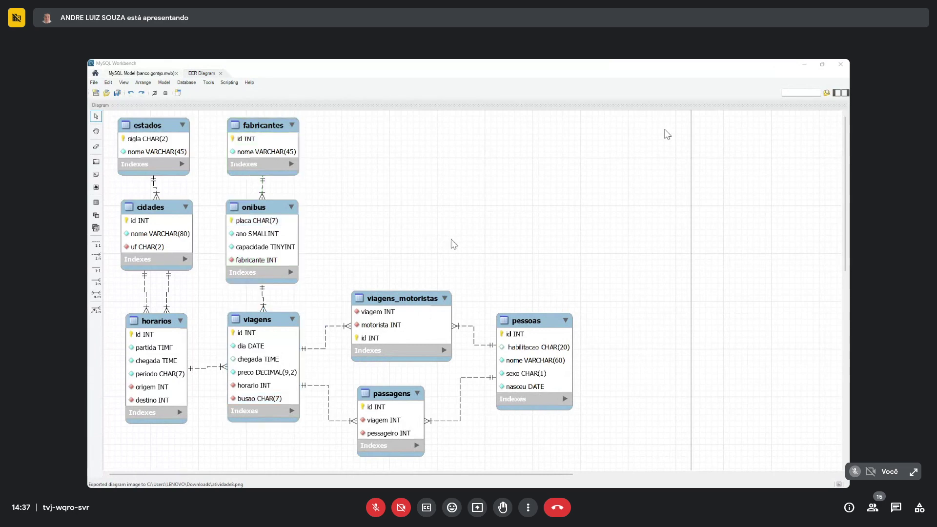
- Shrink the Workbench window and review the spreadsheet tables, highlighting A1:V31, the Uberaba row in CIDADES and a HORARIOS row
click(821, 64)
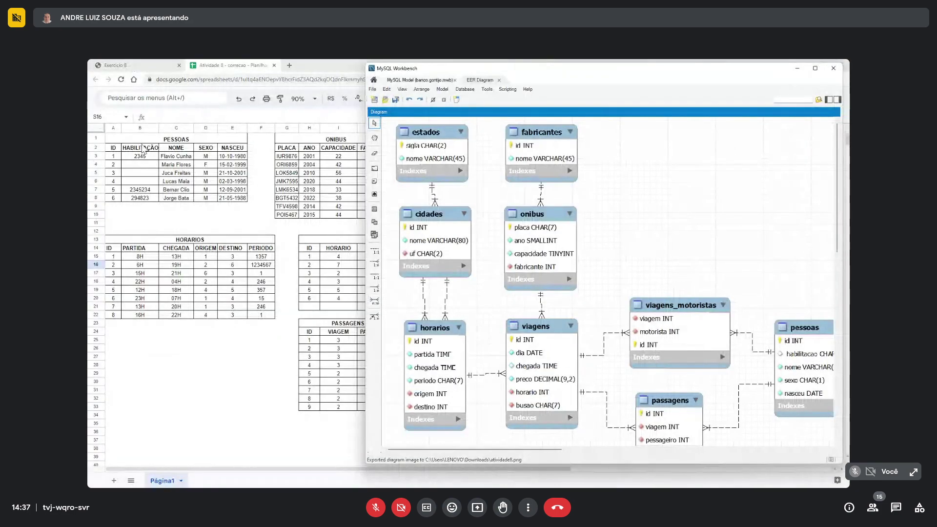
drag(114, 139, 701, 394)
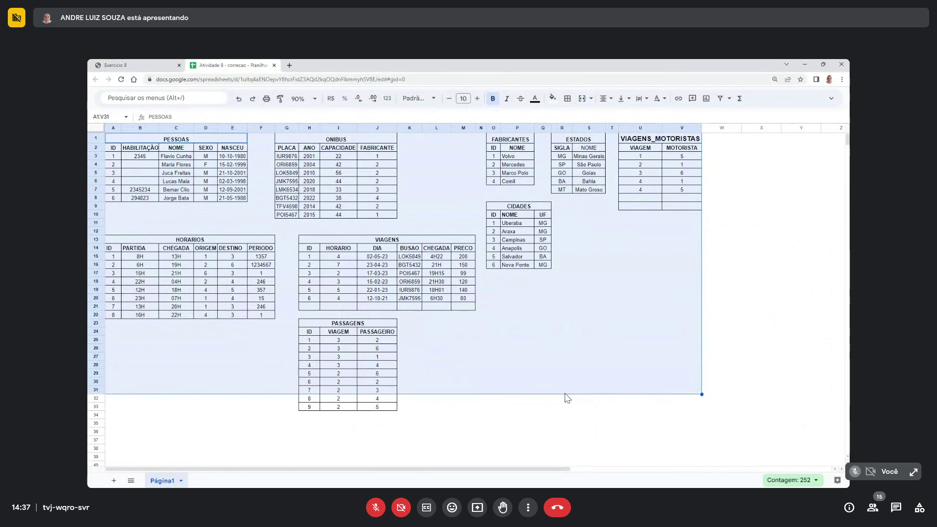
click(565, 392)
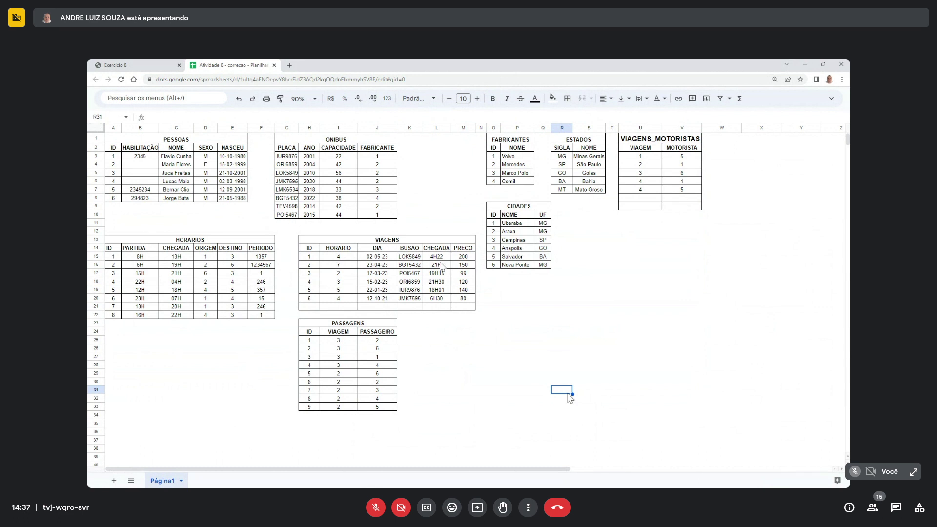
drag(494, 223, 556, 225)
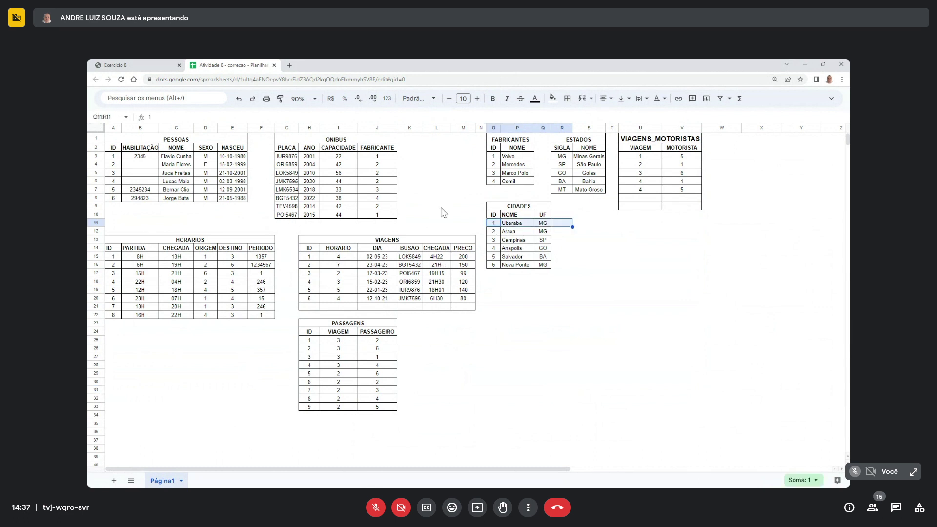
drag(140, 264, 254, 265)
click(177, 214)
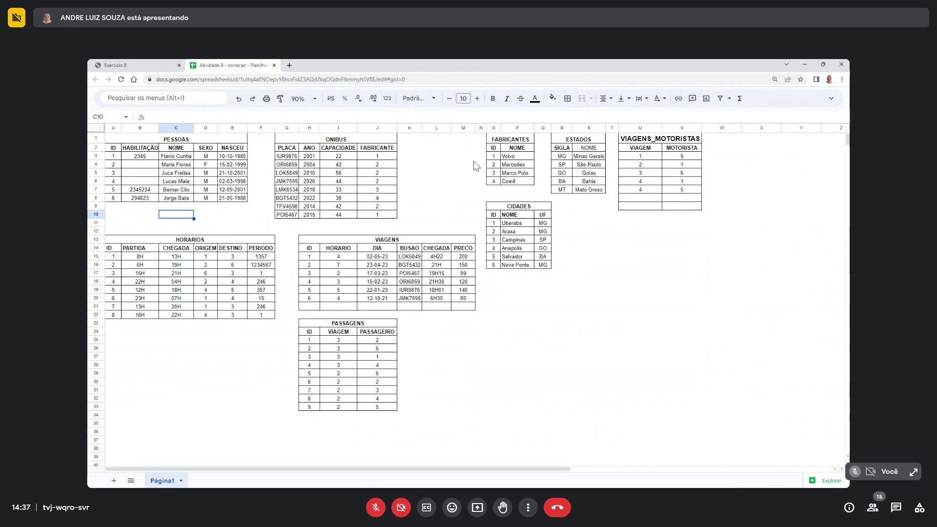
- Set the spreadsheet zoom to 100% and highlight the range A4:U26 across the tables
click(306, 98)
click(301, 171)
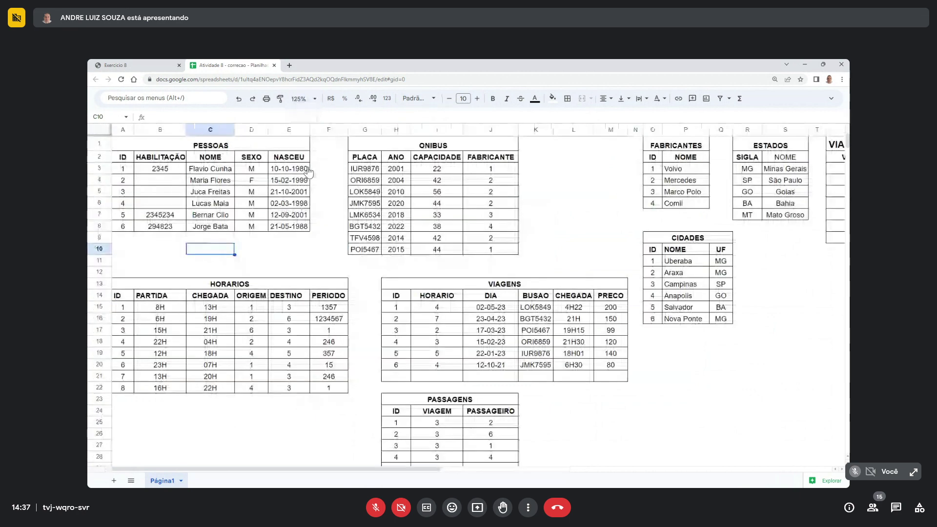
click(302, 99)
click(302, 157)
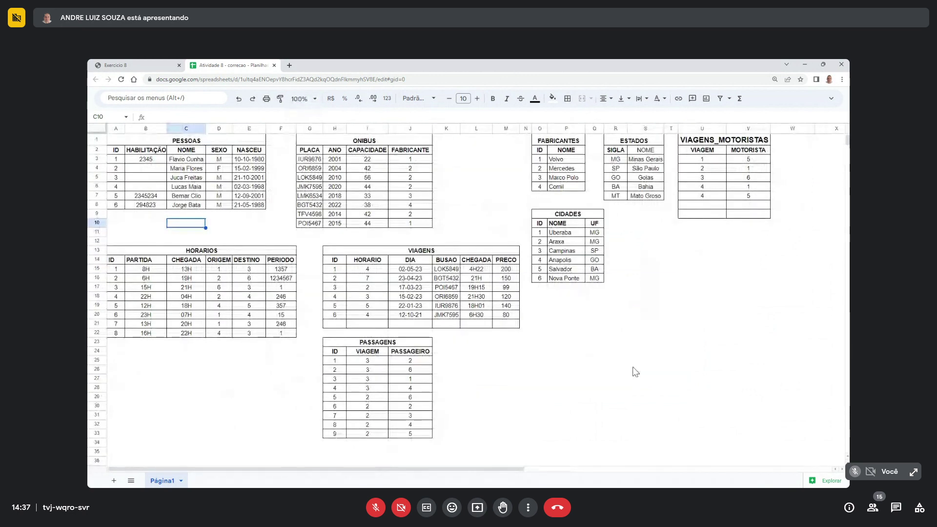
drag(631, 372, 116, 186)
drag(117, 129, 164, 173)
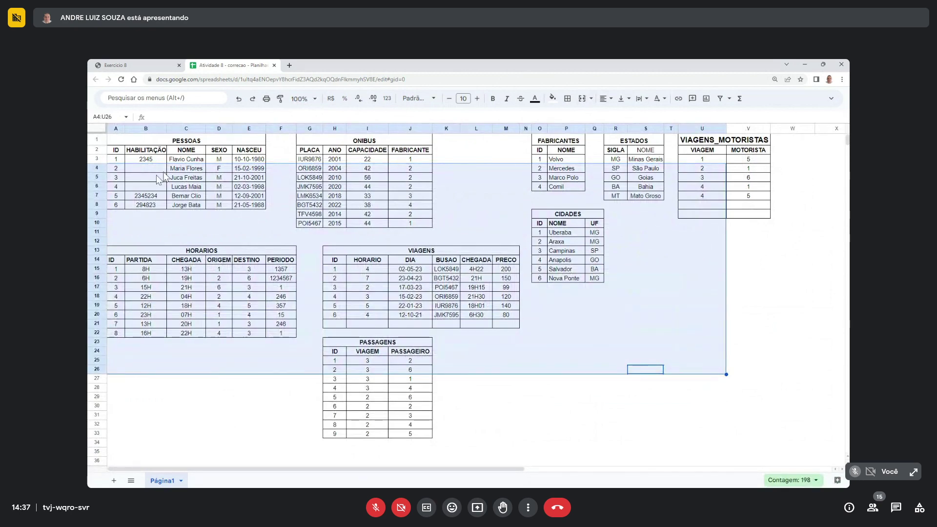
- Return to MySQL Workbench, look over the diagram export options, view the whole diagram maximized, and minimize the window
key(alt+Tab)
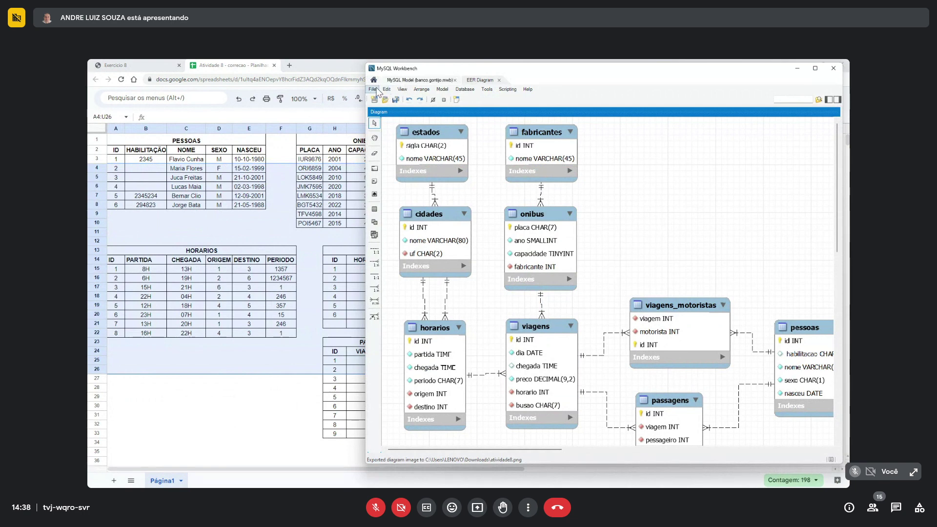
click(376, 90)
mouse_move(404, 172)
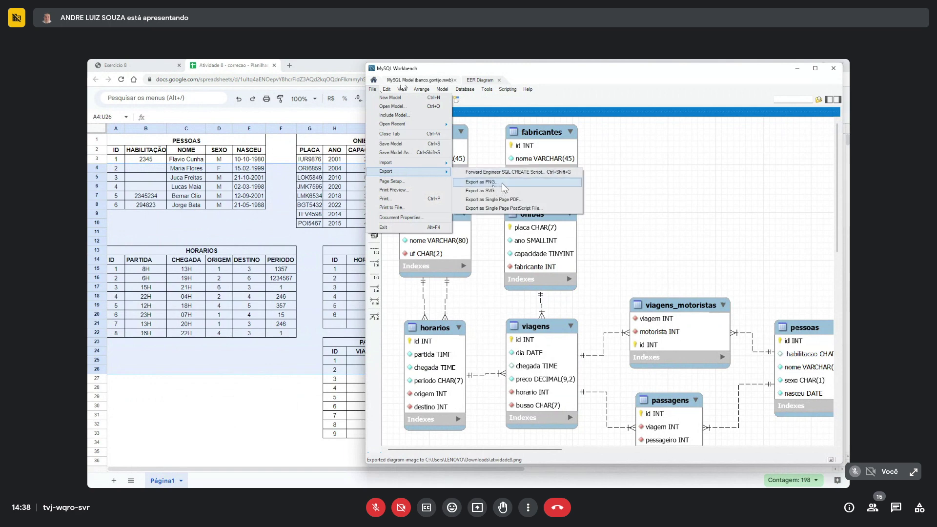
click(607, 193)
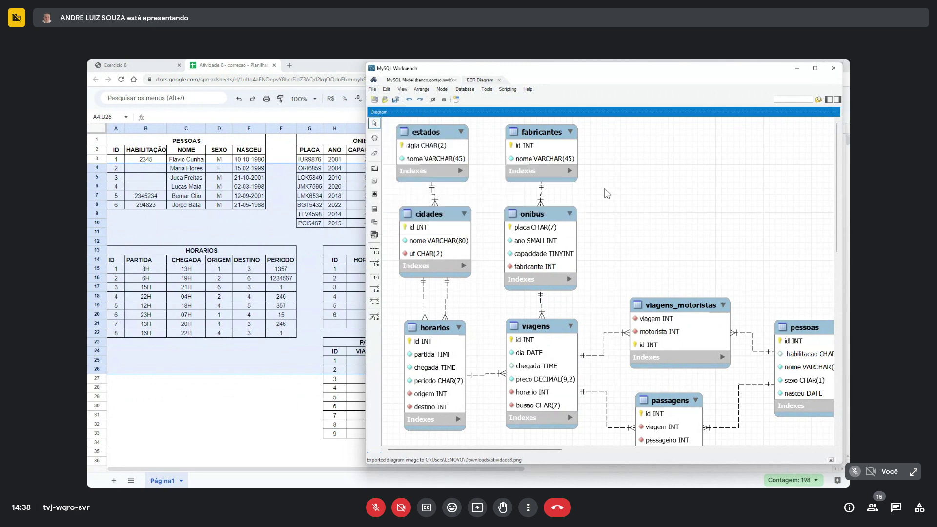
click(815, 68)
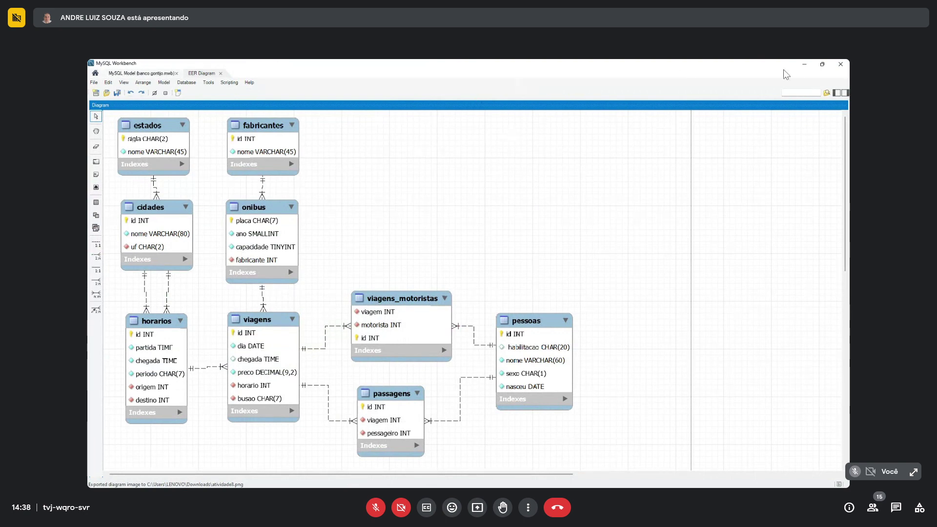
click(805, 64)
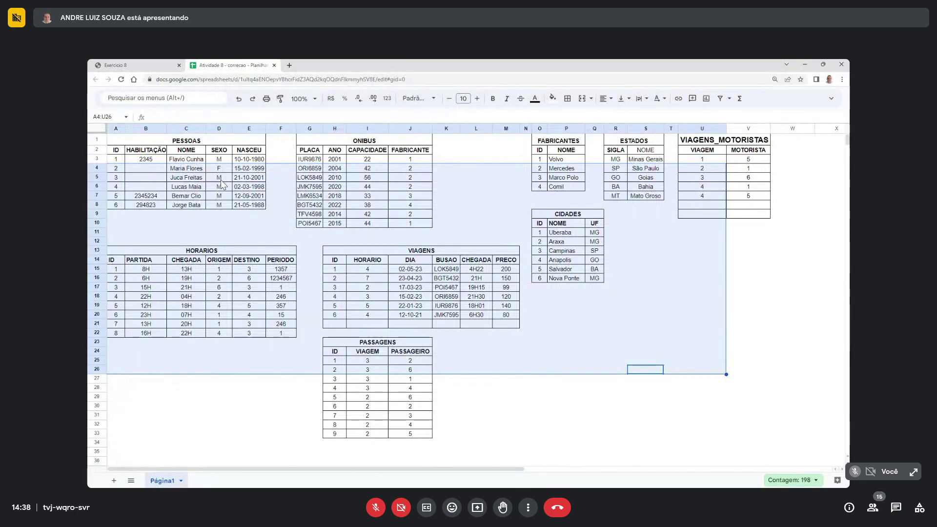
- Open the Exercicio 8 PDF in the browser and reread the Gontijo bus company requirements, highlighting the list
click(154, 63)
scroll(269, 178, down, 1)
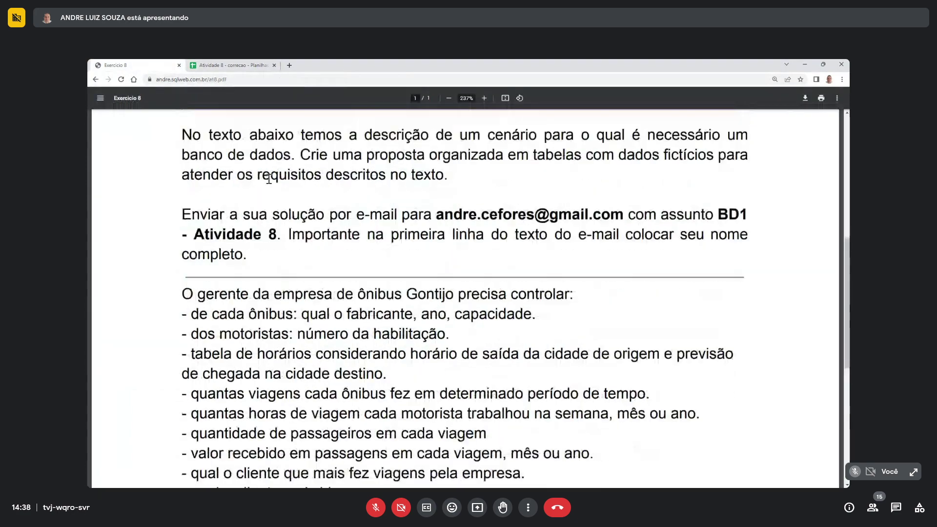
scroll(269, 179, up, 6)
scroll(268, 179, down, 5)
scroll(269, 178, down, 6)
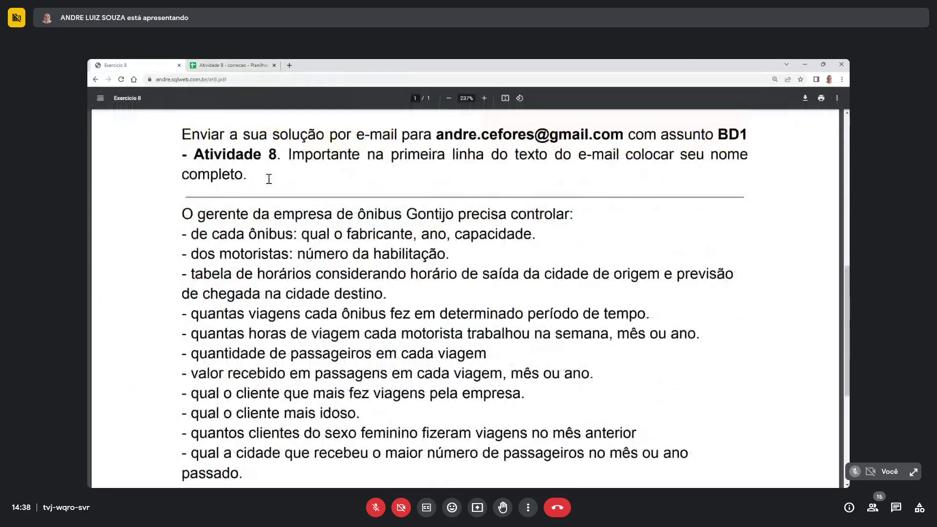
scroll(261, 188, up, 3)
drag(186, 215, 406, 449)
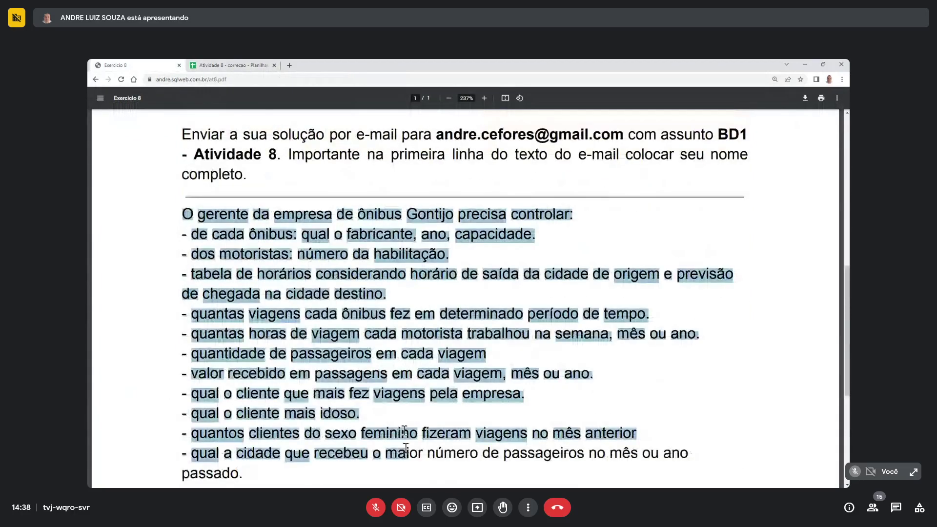
click(268, 230)
scroll(267, 229, down, 1)
scroll(267, 230, up, 1)
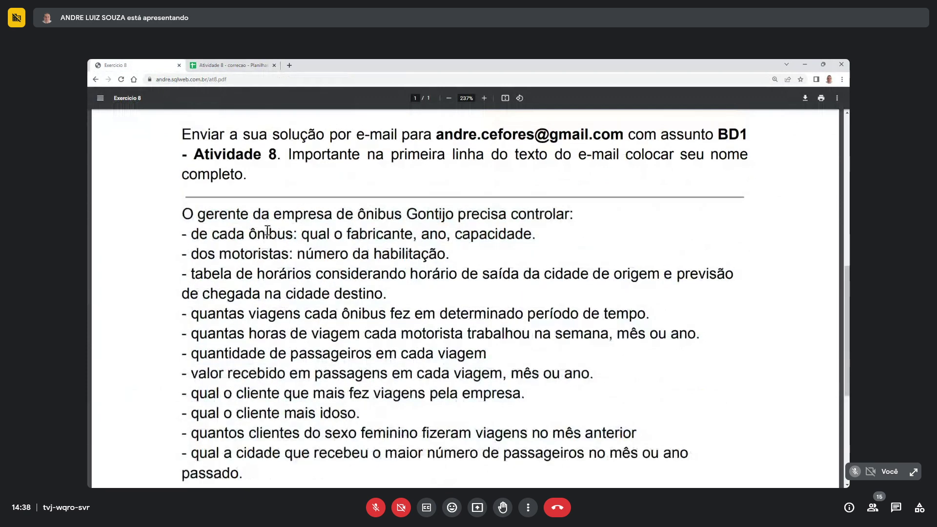